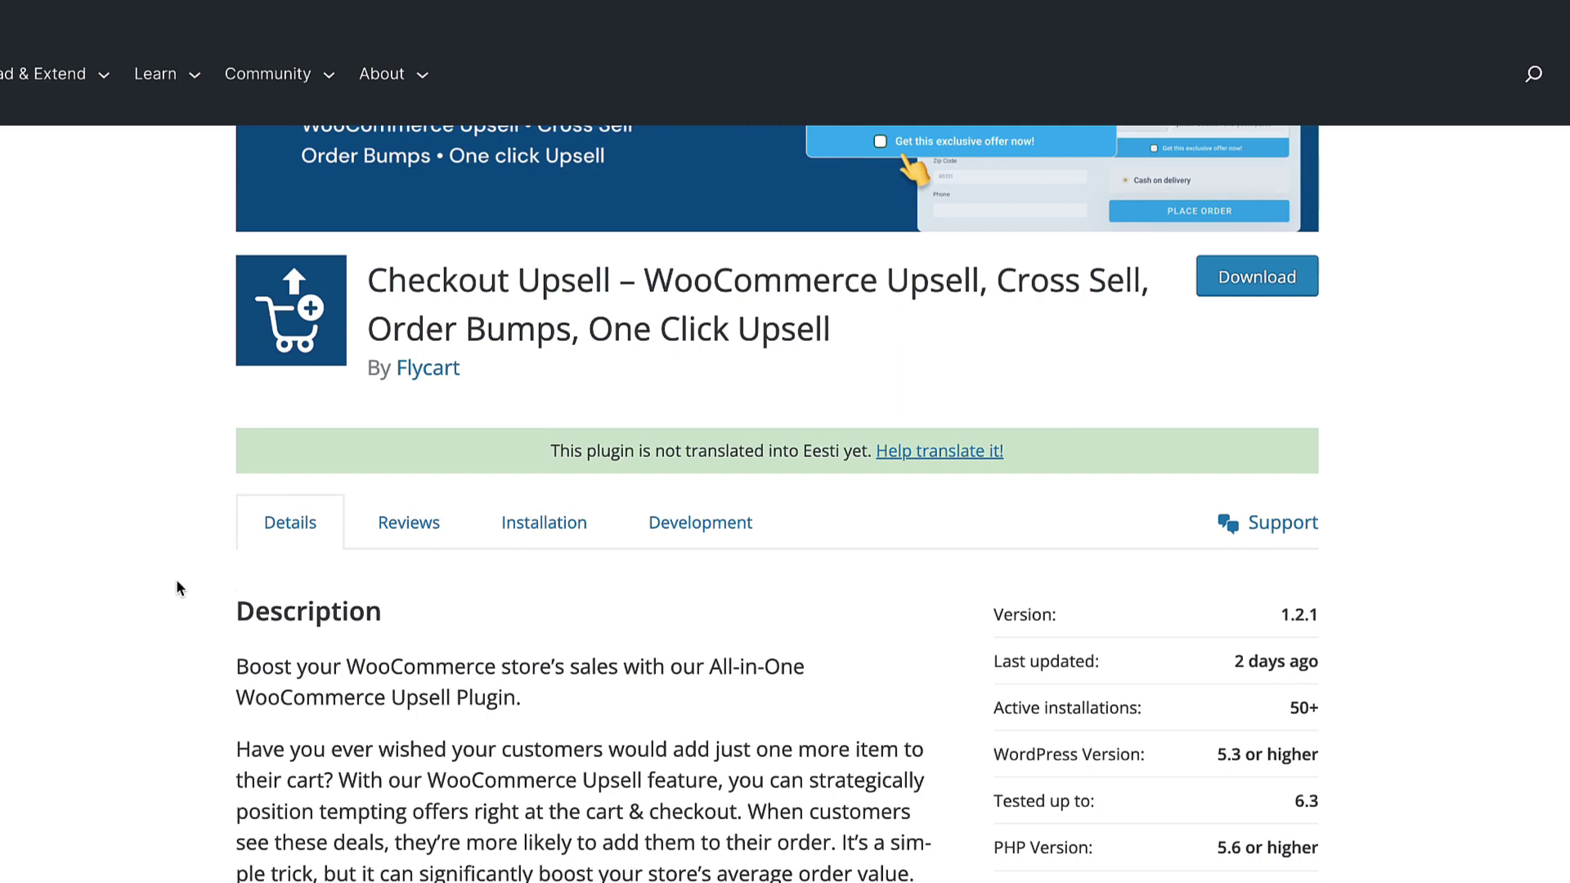
Read through the description of the Checkout Upsell plugin on its WordPress plugin page.
scroll(170, 587, down, 3)
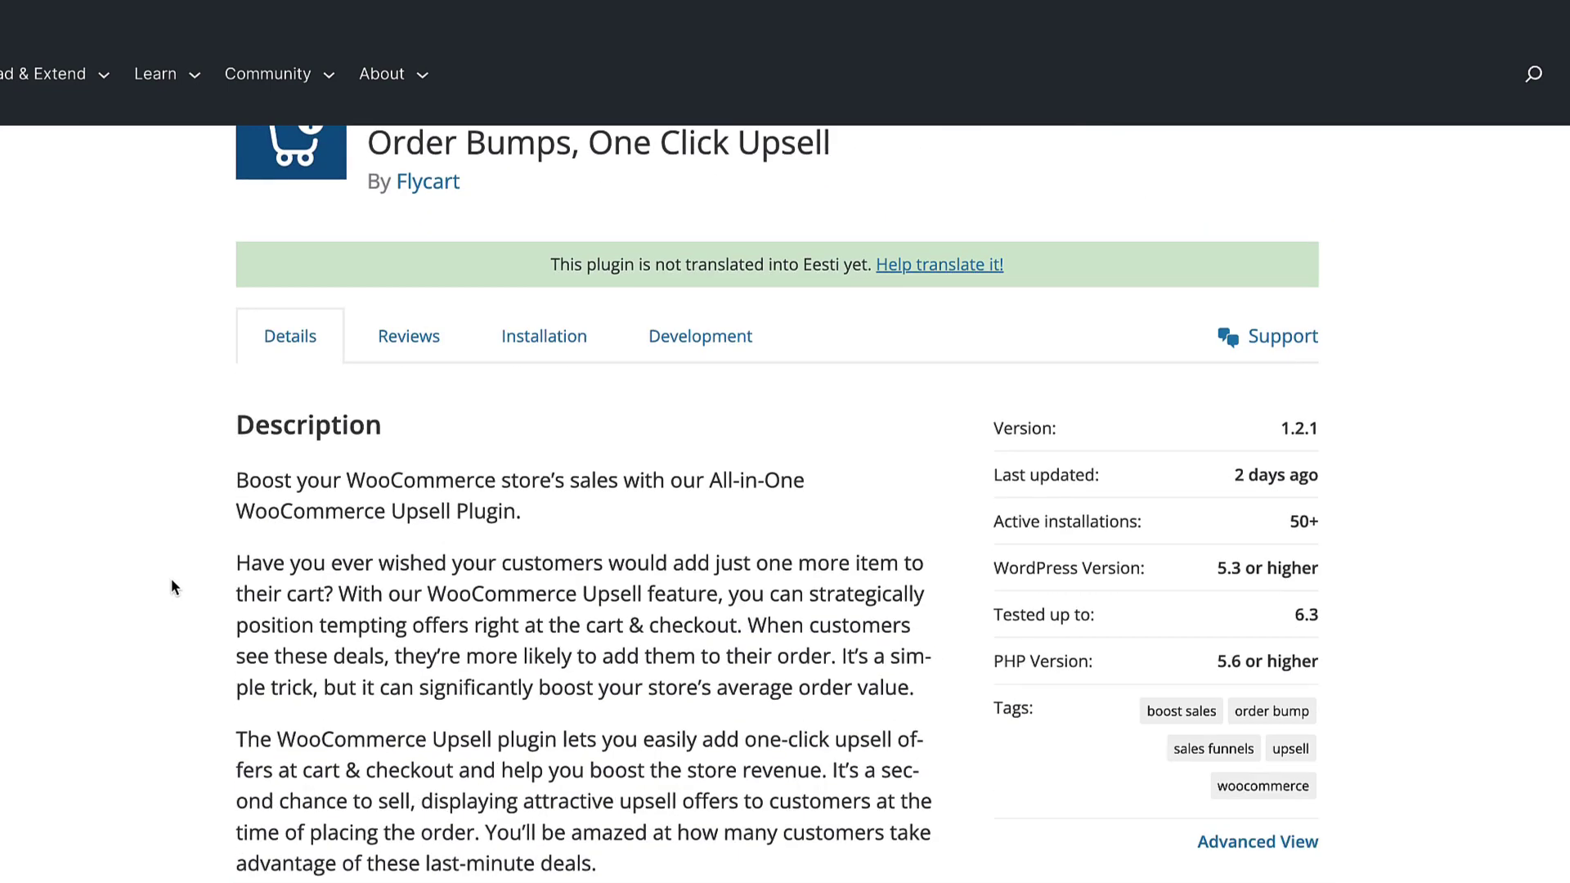
scroll(172, 582, down, 4)
scroll(175, 582, up, 11)
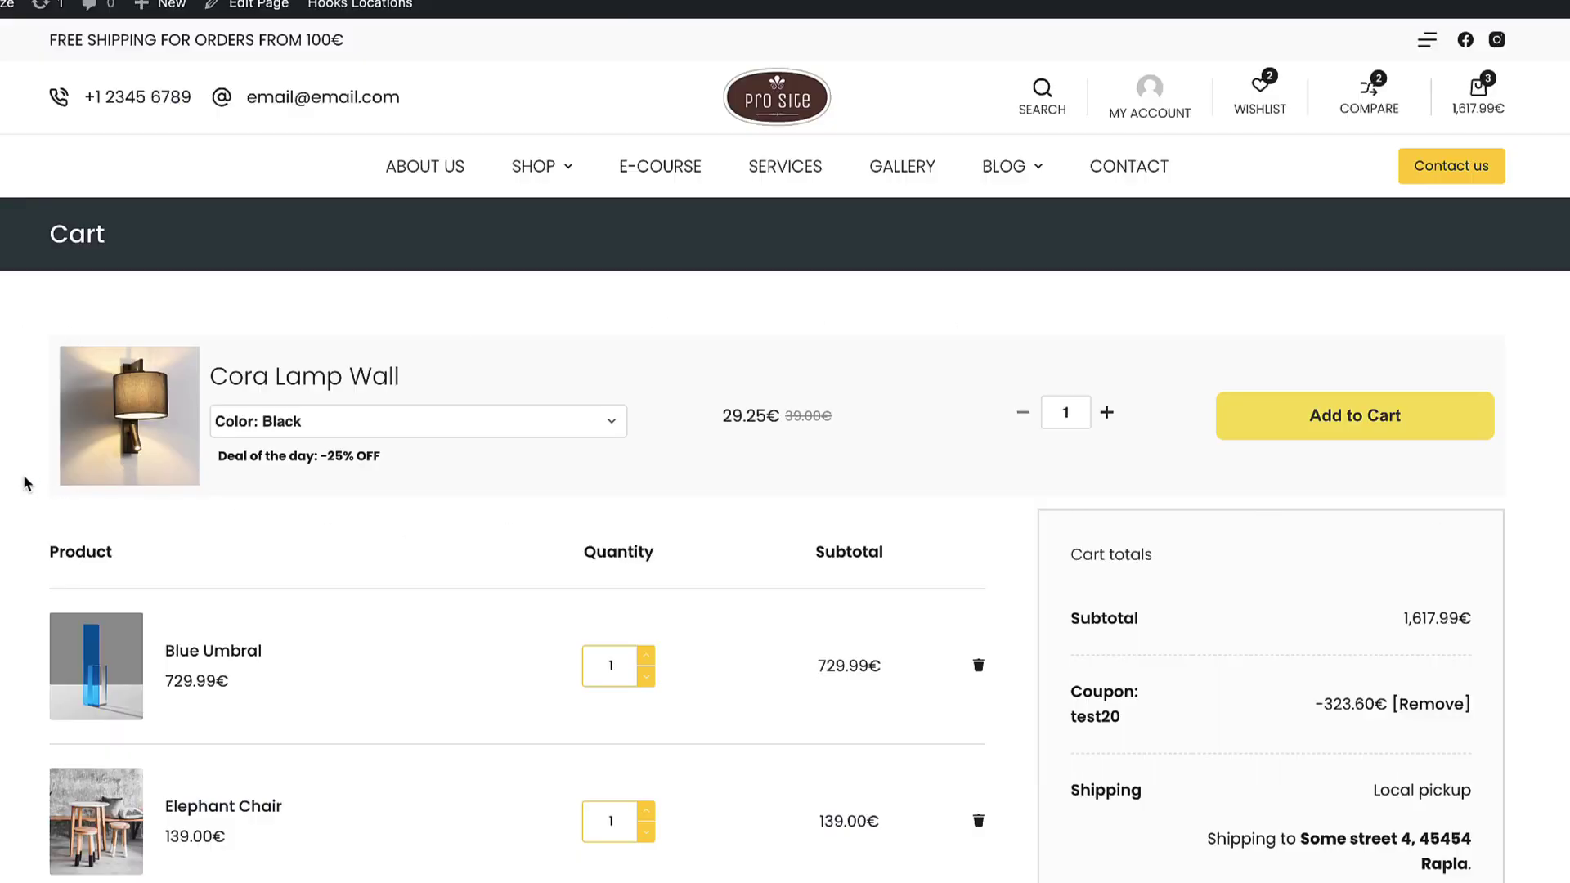
Examine the Cora Lamp Wall deal of the day and the products listed on the store's cart page.
scroll(23, 474, down, 1)
scroll(379, 452, up, 1)
drag(392, 461, 321, 452)
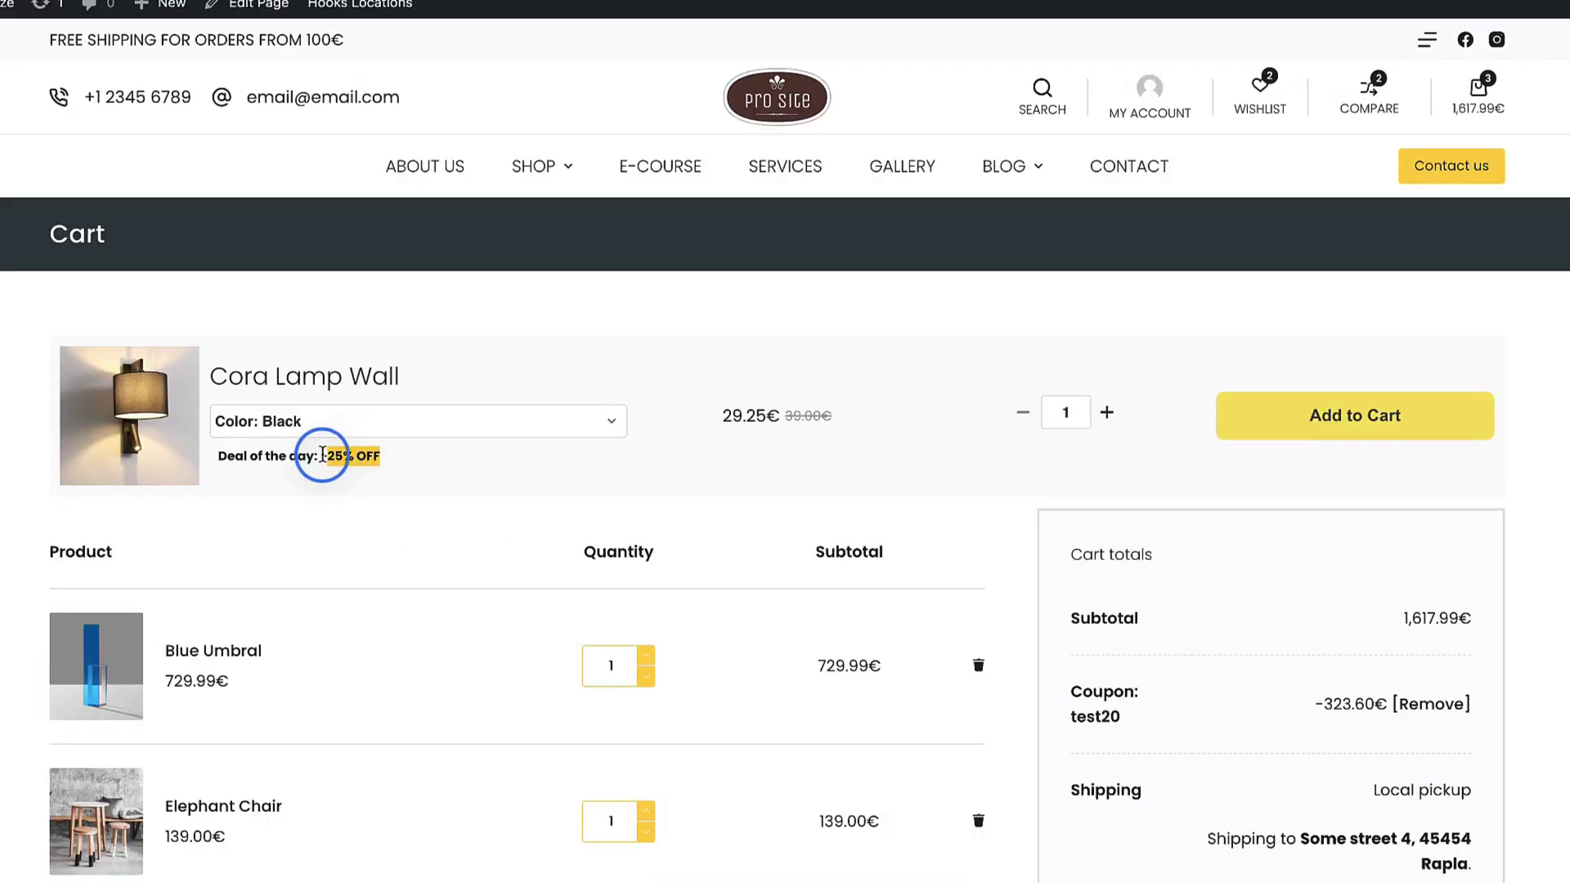
scroll(21, 511, down, 1)
scroll(23, 516, down, 3)
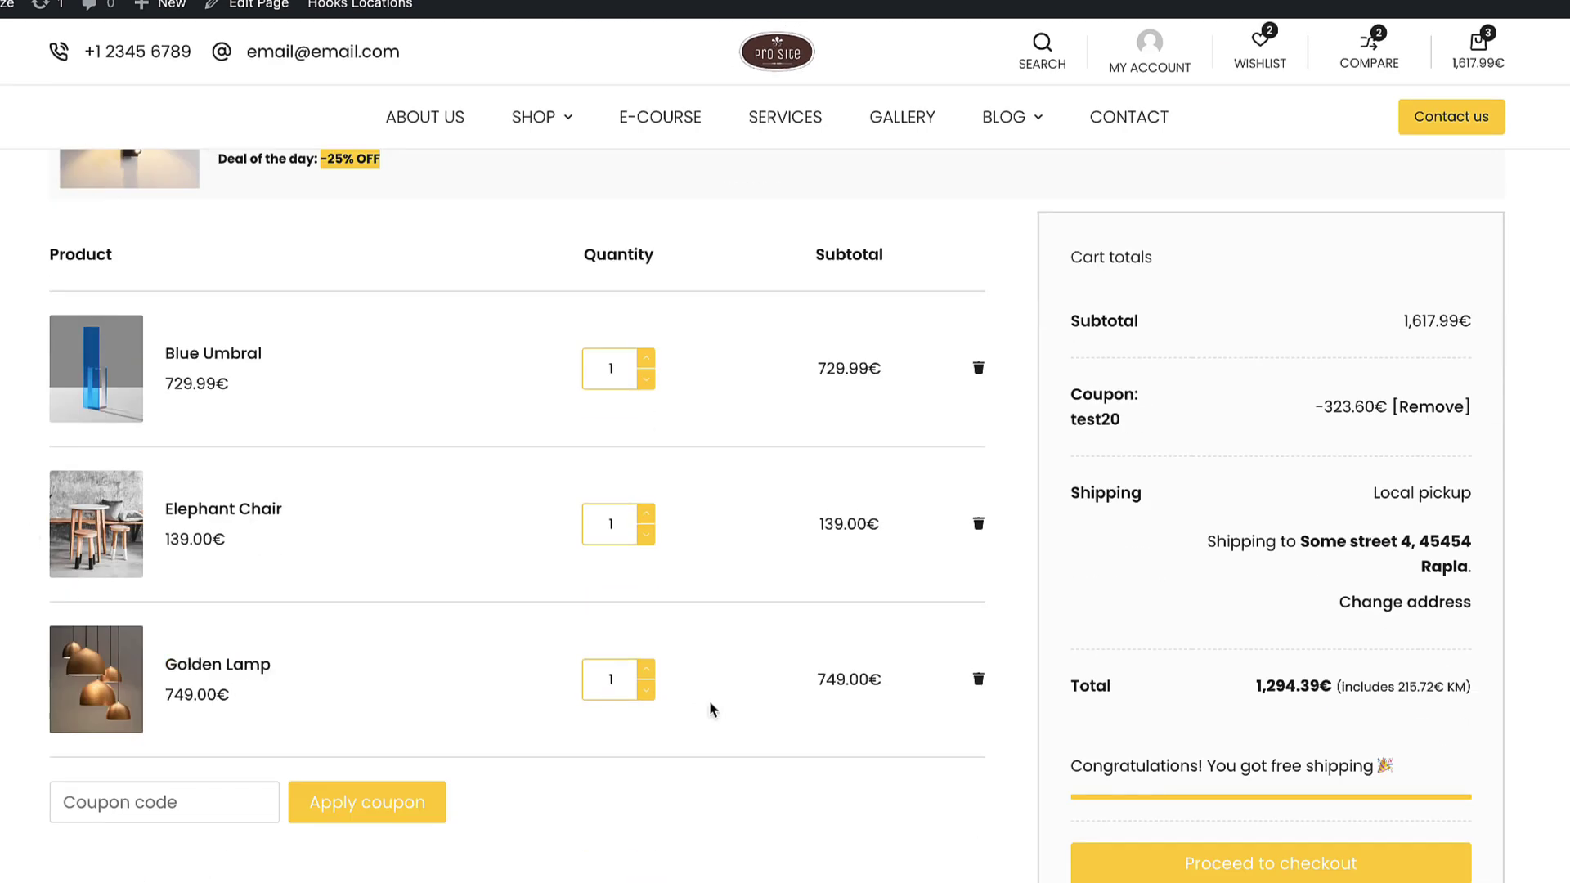
Remove the Golden Lamp from the cart and add it back from the shop page.
click(980, 682)
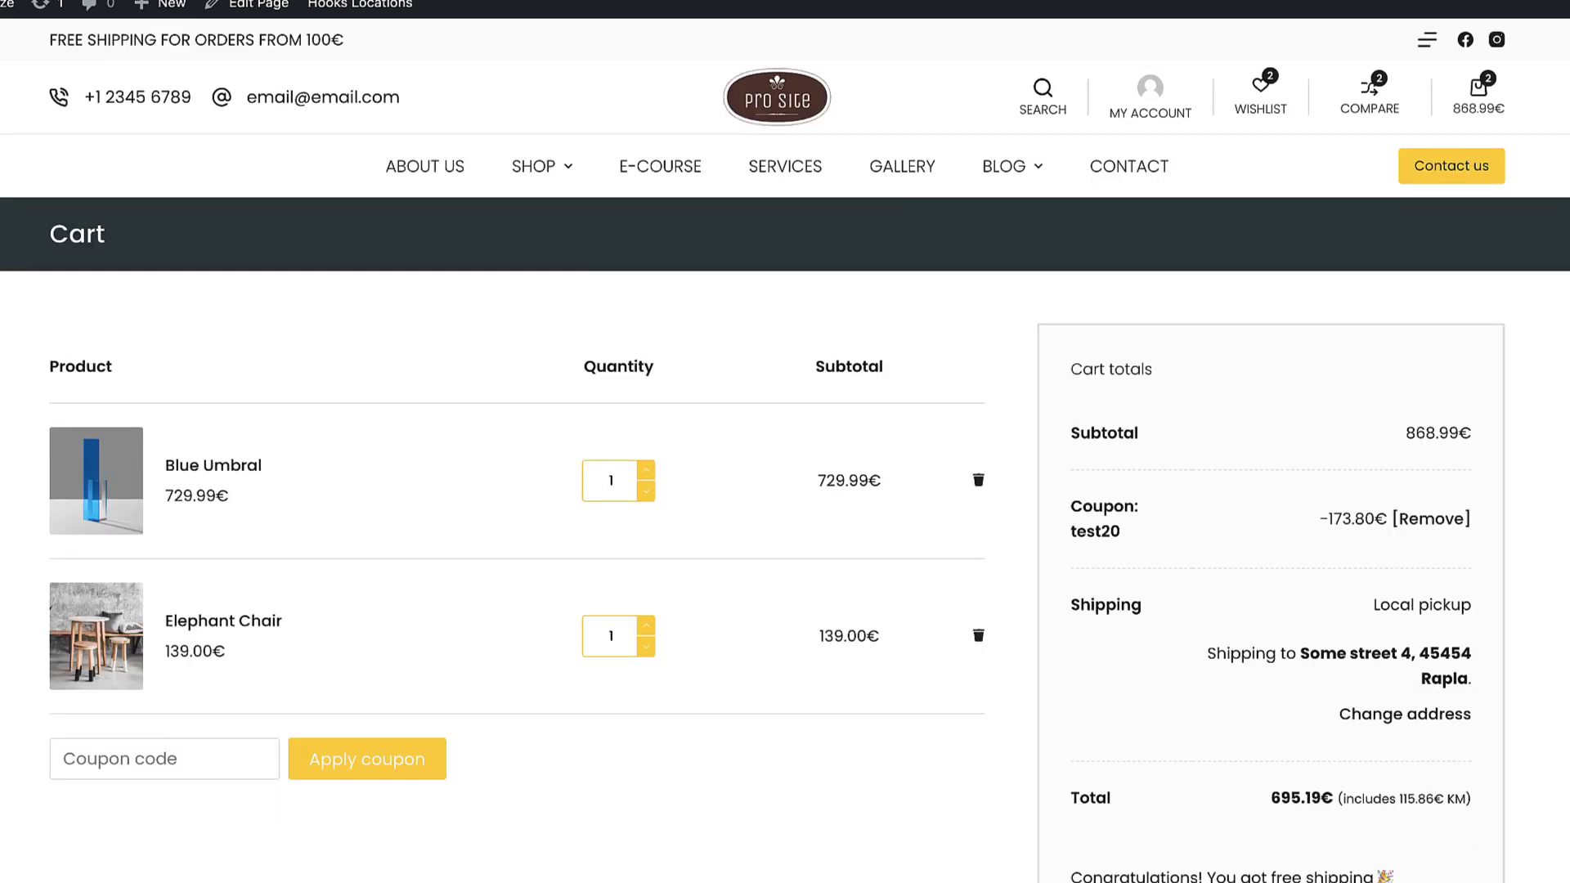
click(533, 167)
click(321, 565)
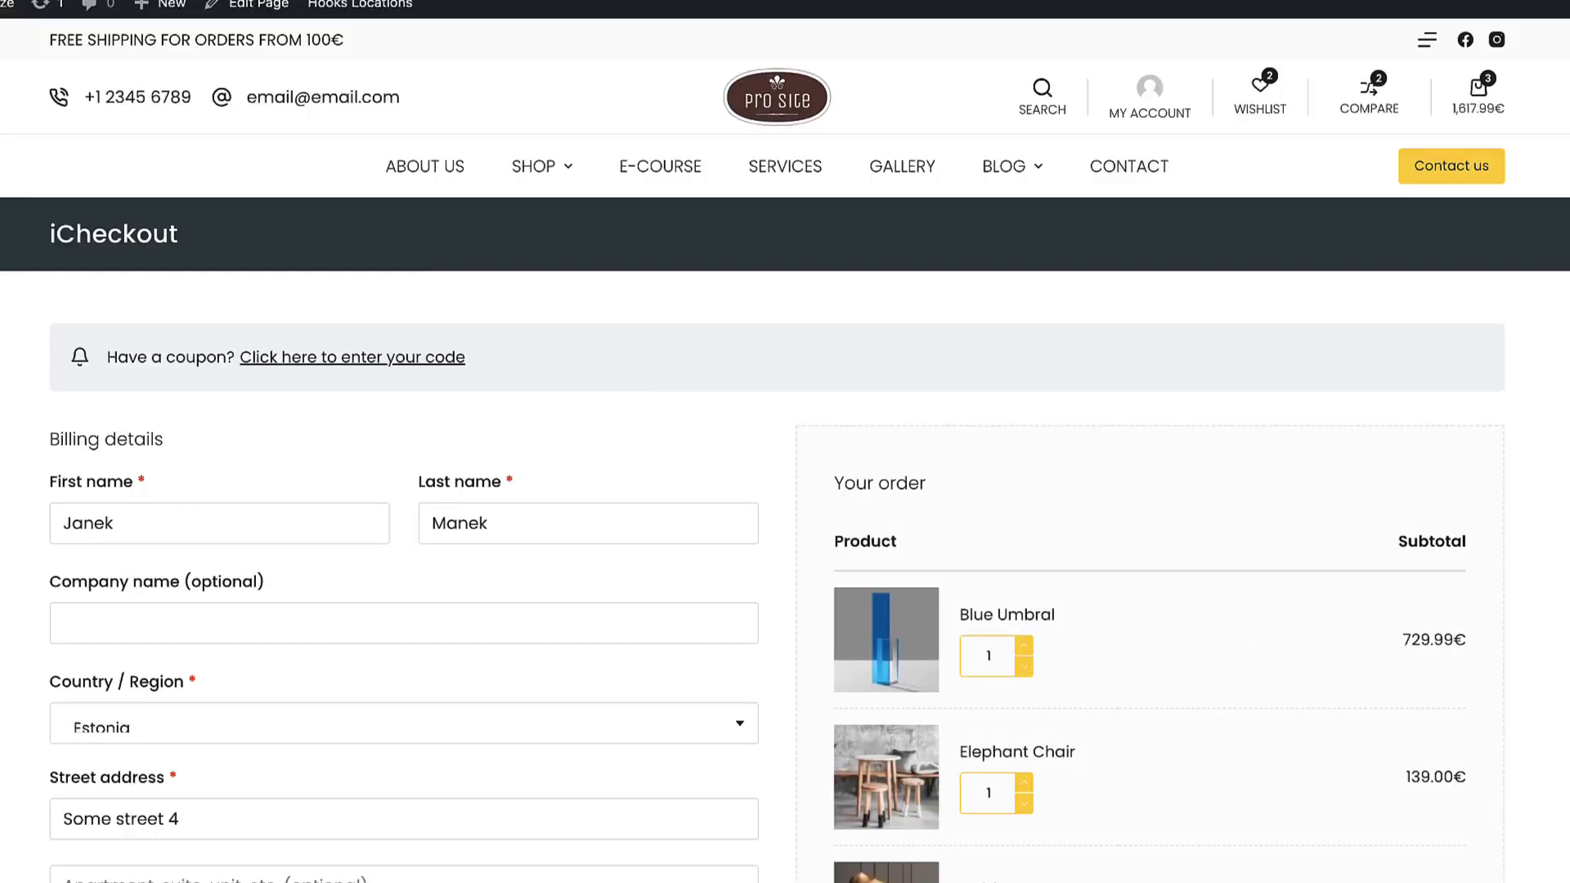
Accept the exclusive 40% offer for the Hartek Lamp on the checkout page.
scroll(784, 490, down, 15)
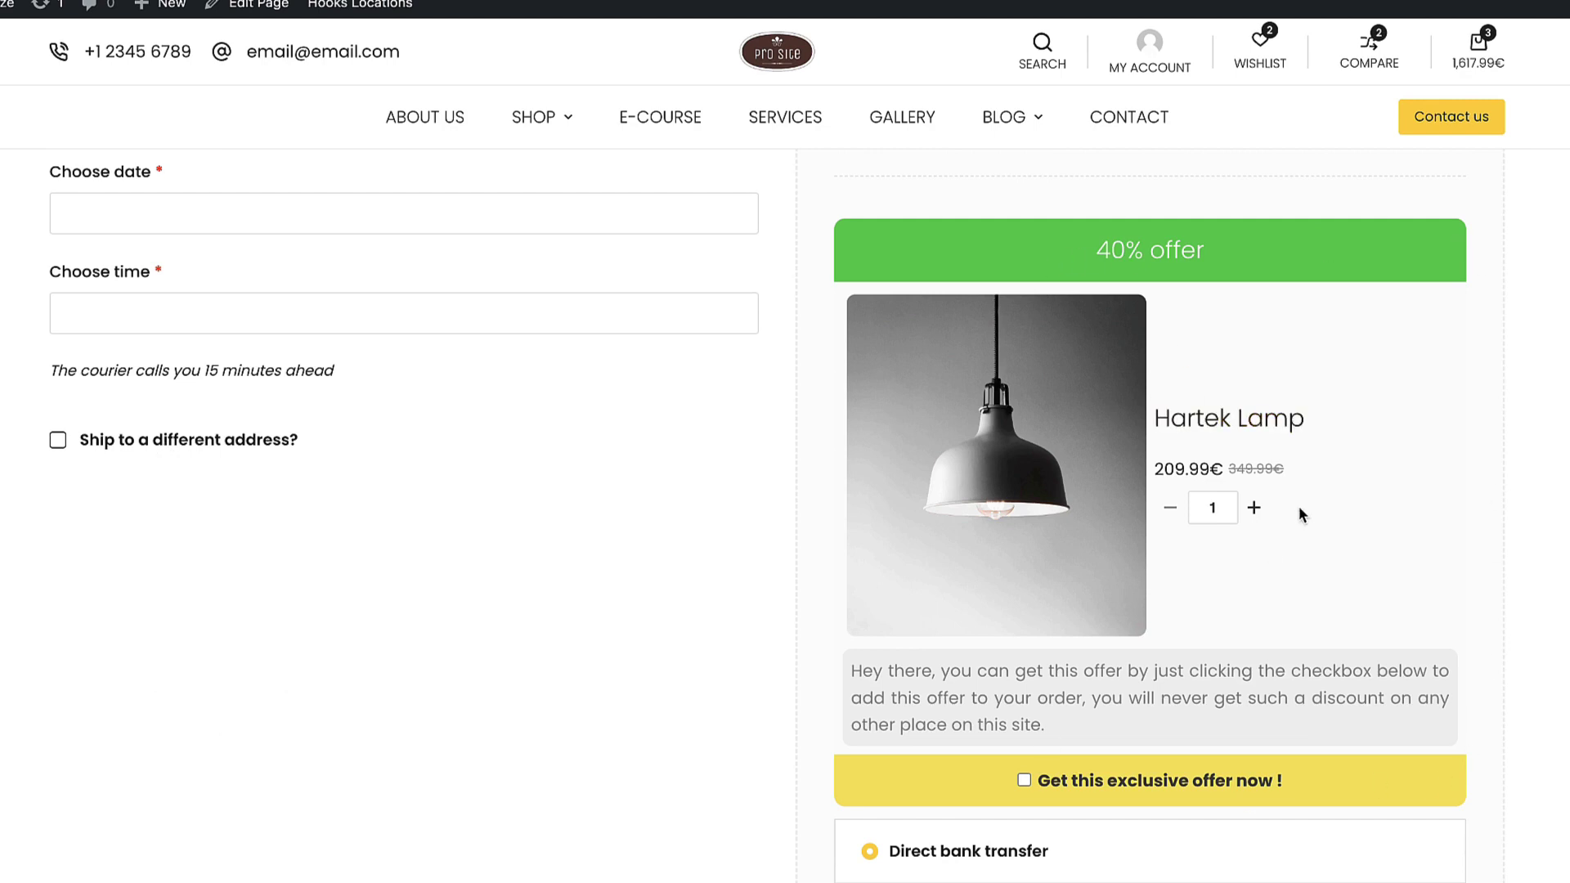
click(1024, 781)
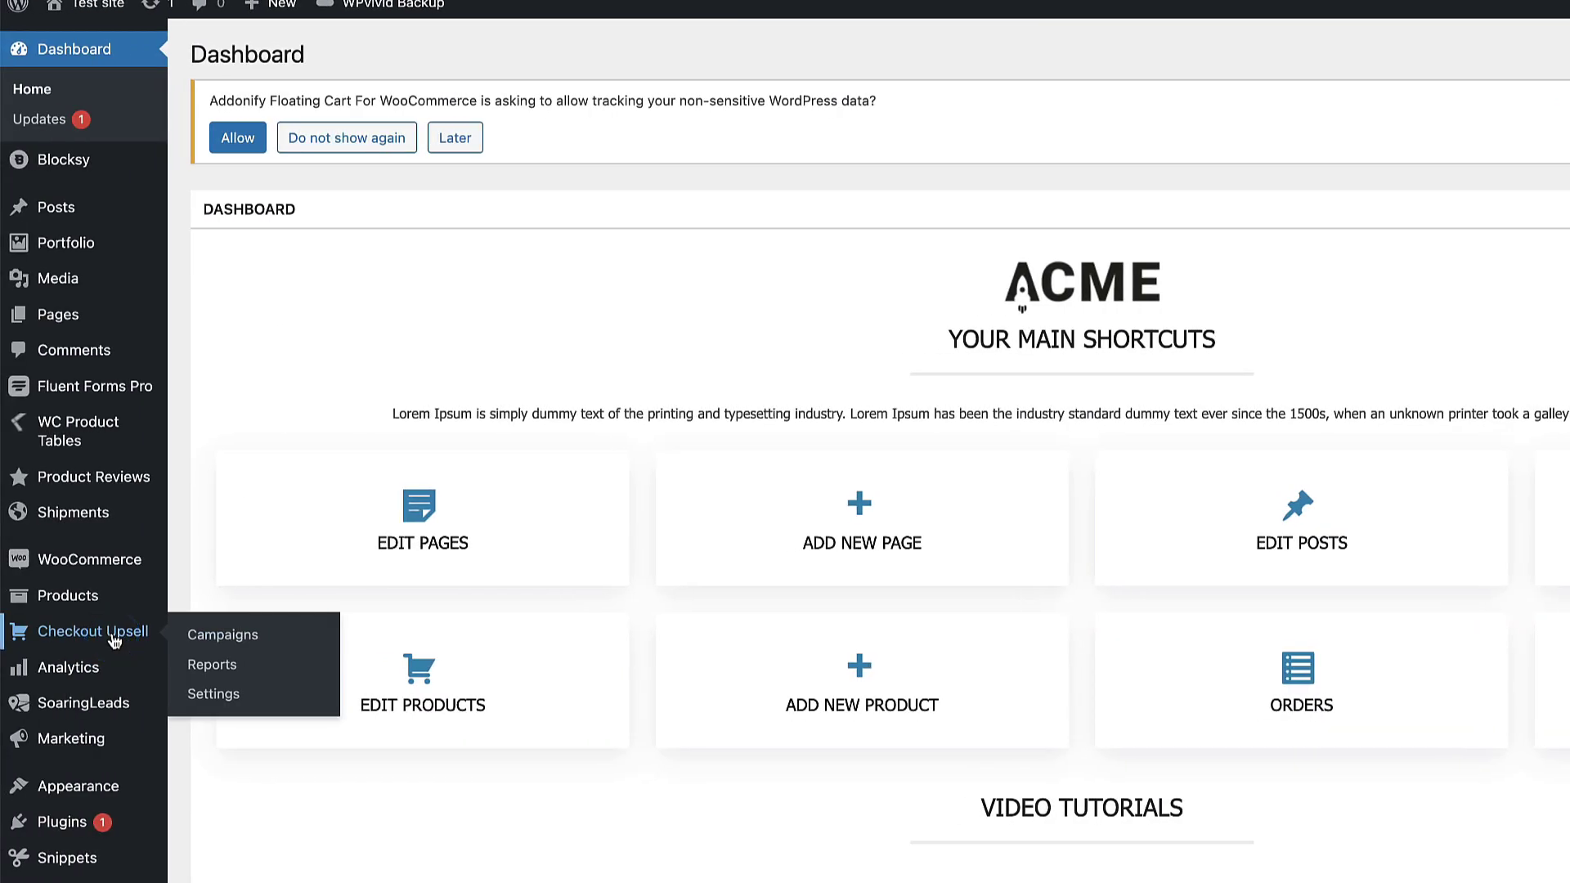
Create a new campaign of the Checkout Upsells type in the Checkout Upsell plugin.
click(114, 635)
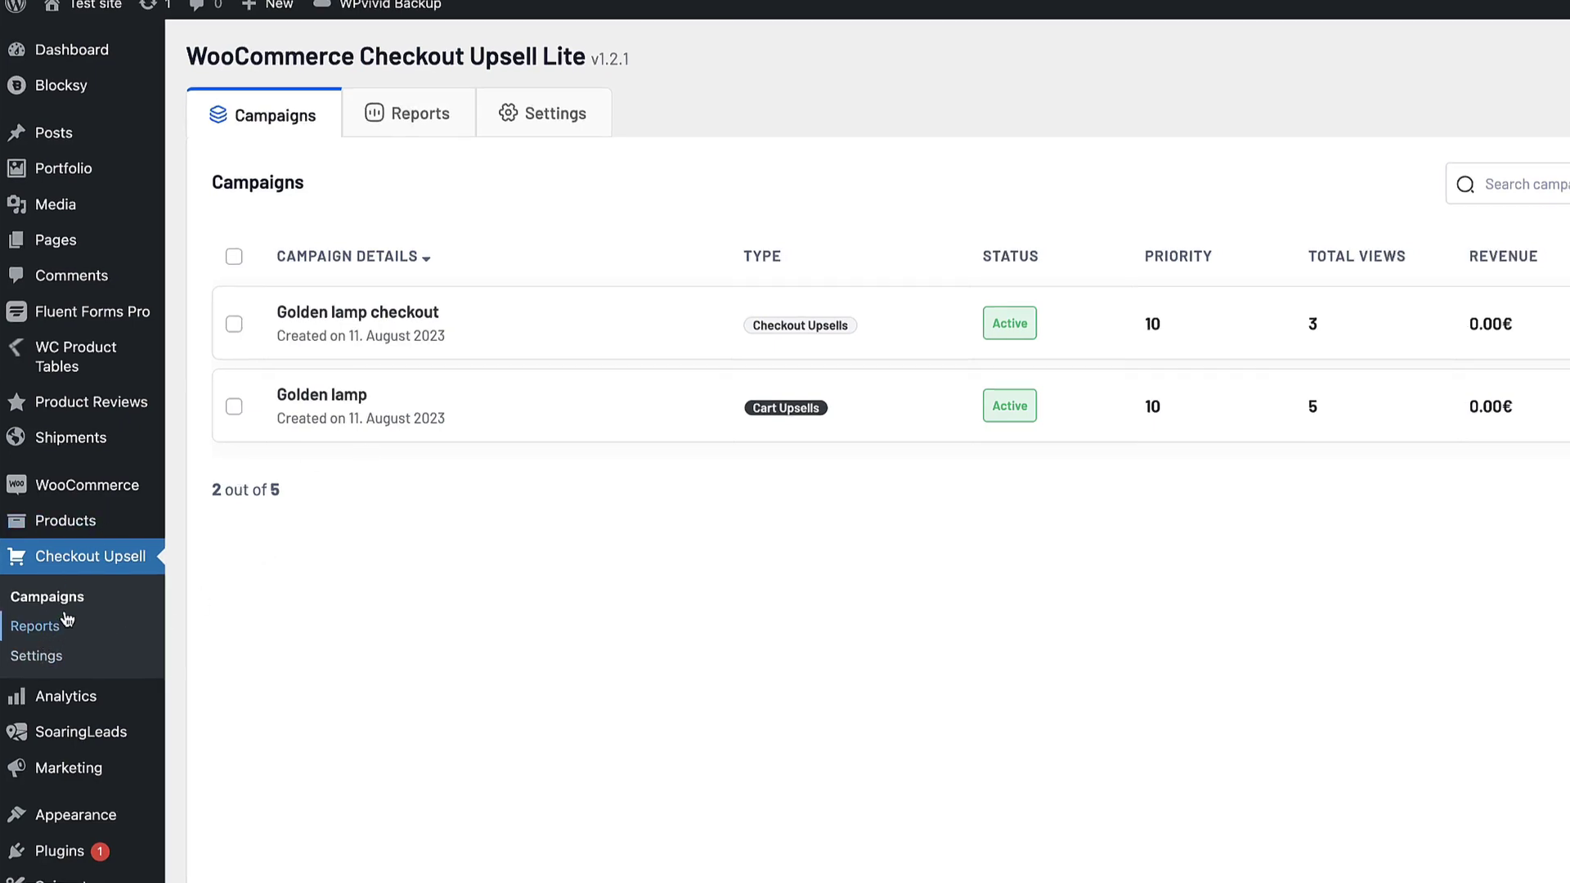
click(1463, 216)
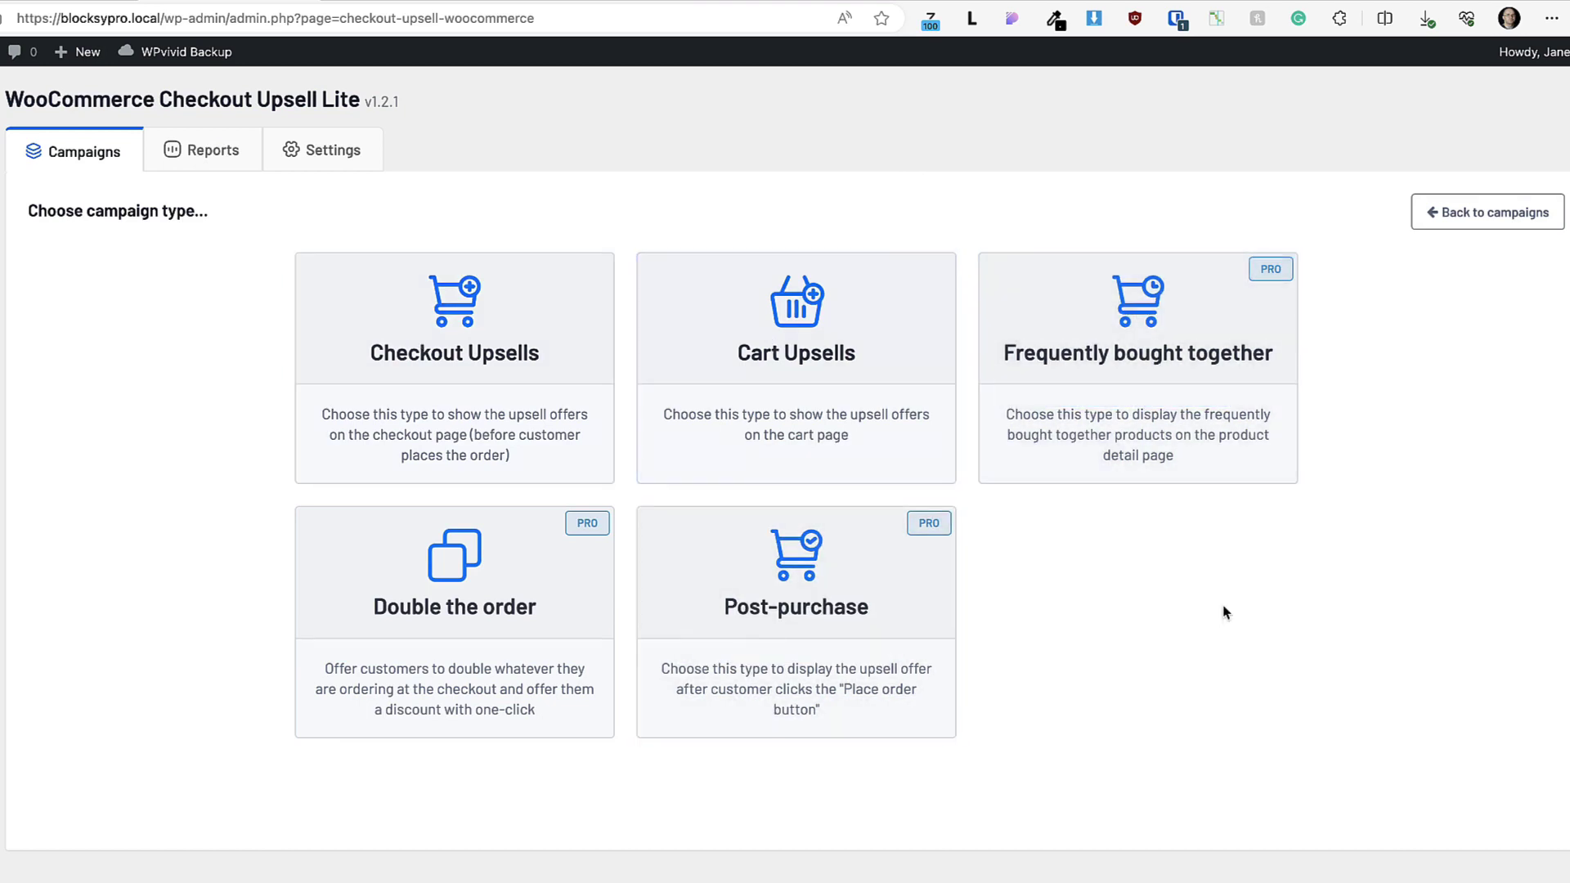
click(437, 339)
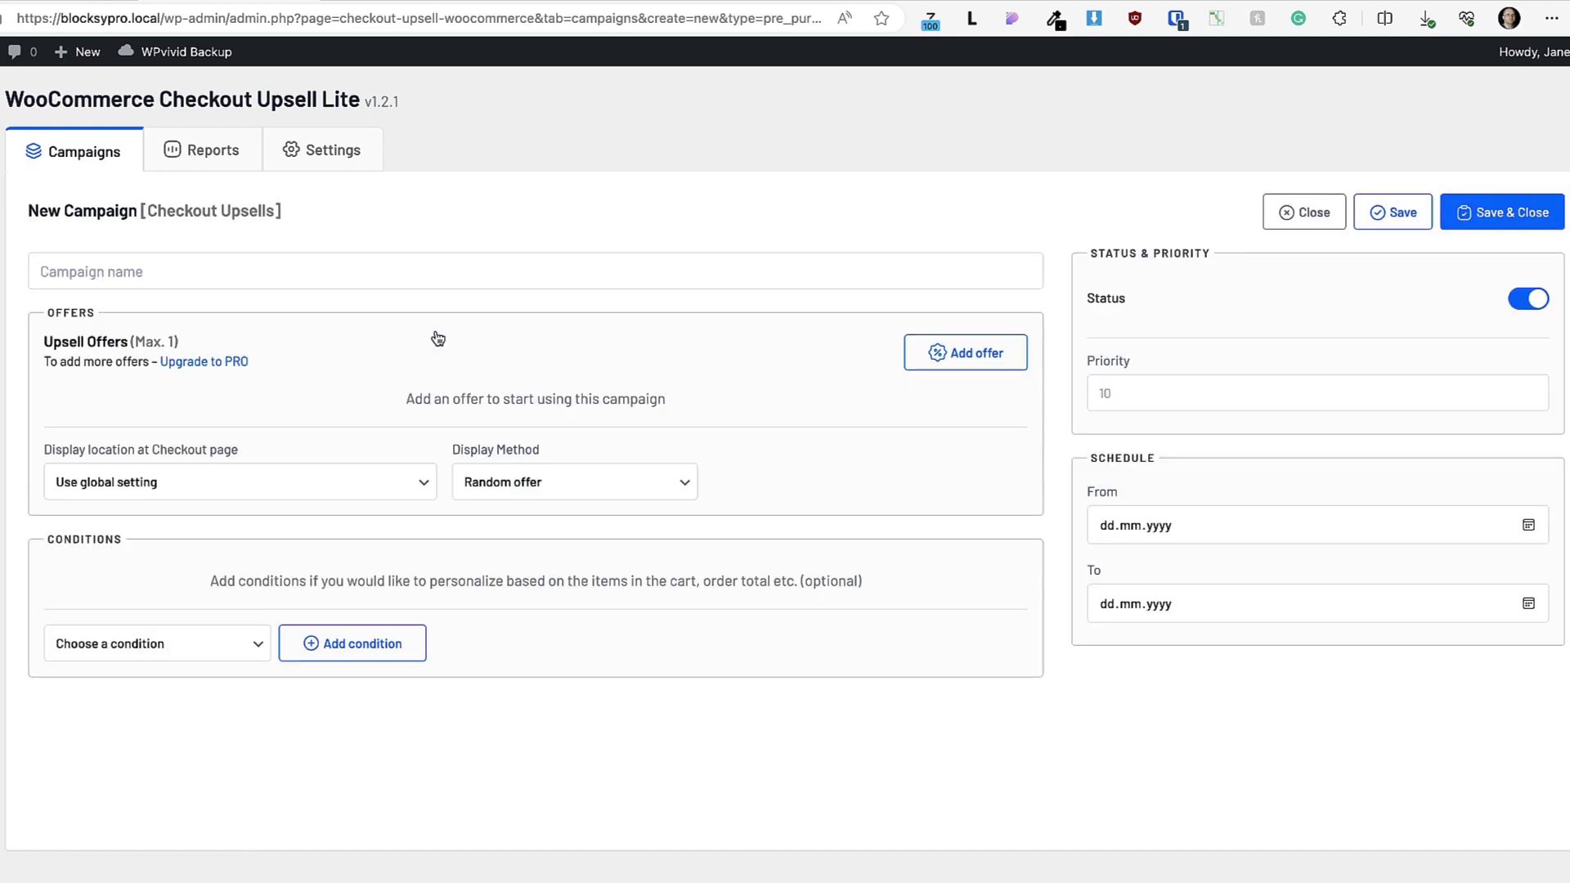
Start an upsell offer in the campaign with "Led wall light stixx 3 black" as the offer product.
click(965, 352)
click(424, 344)
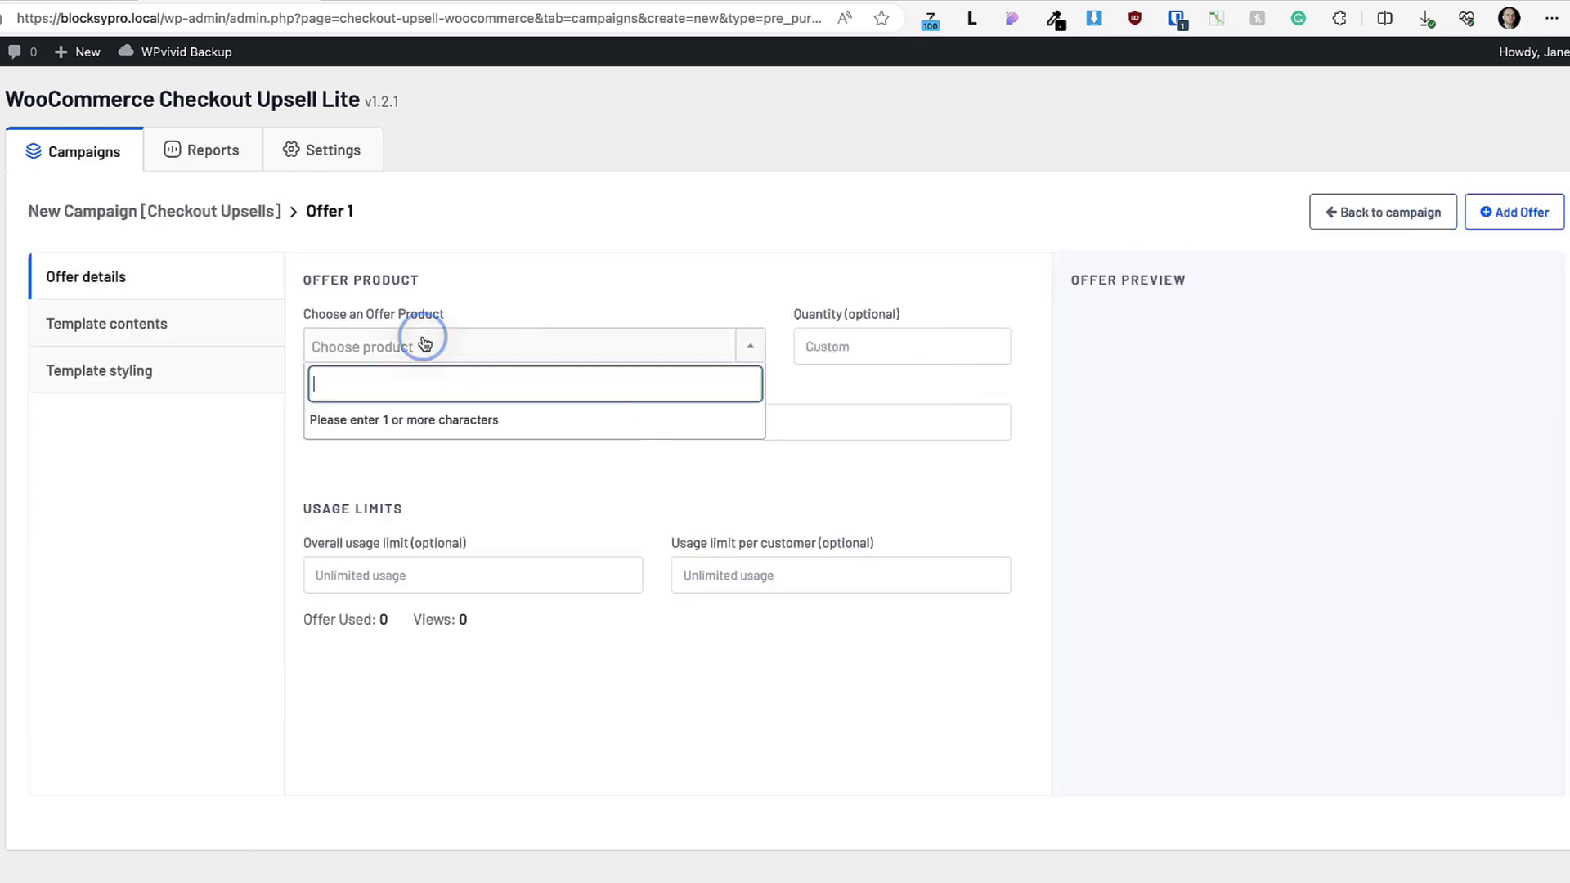
text(led)
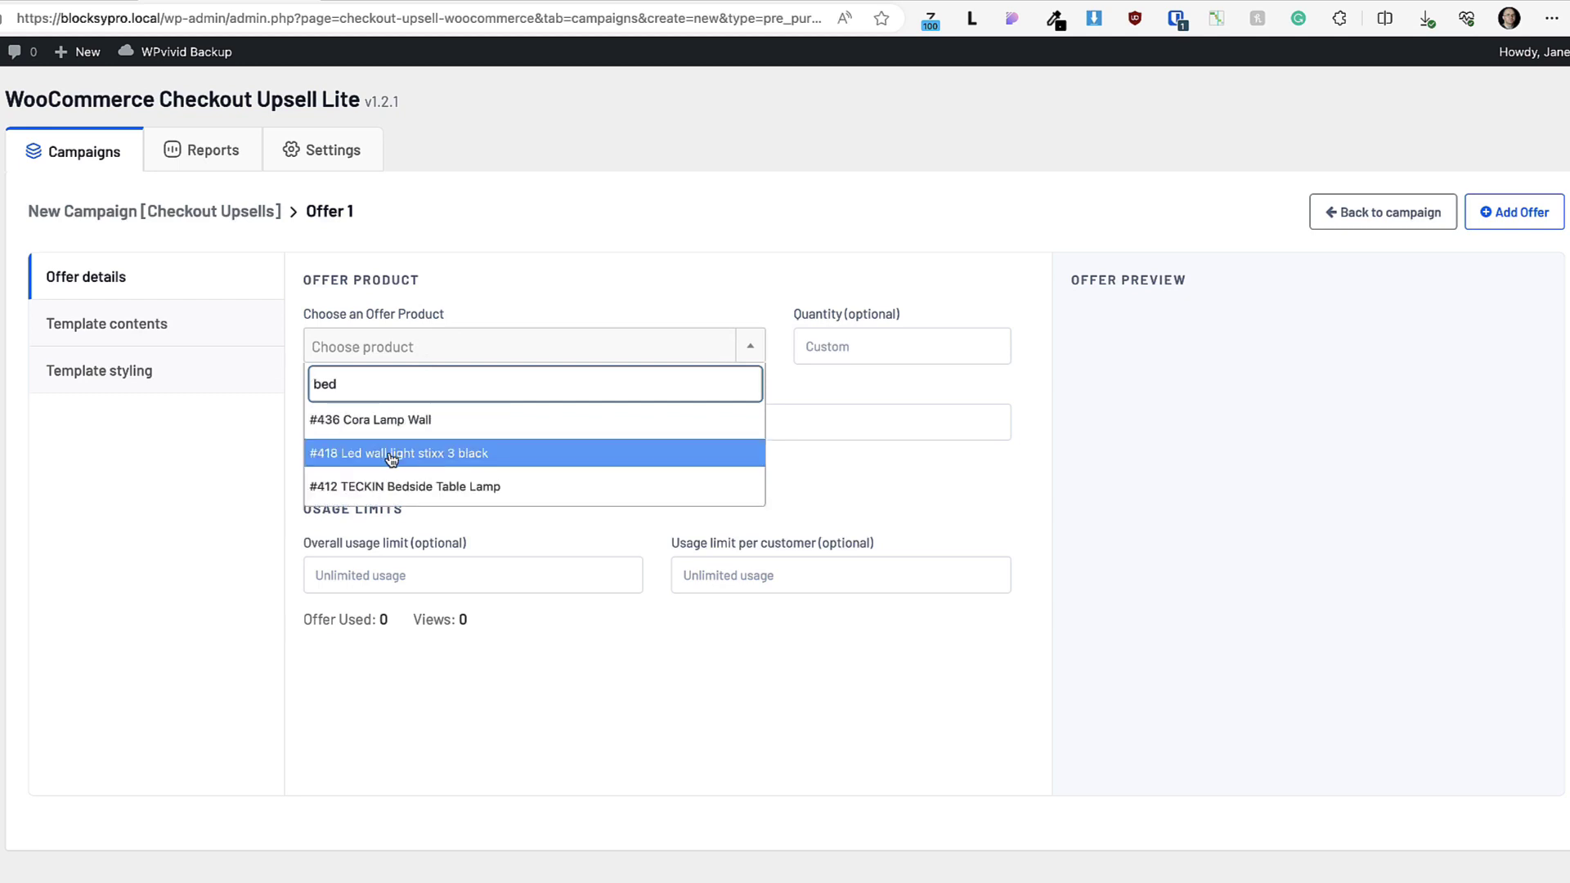
click(391, 452)
Give the offer a percentage discount with a value of 25.
click(421, 423)
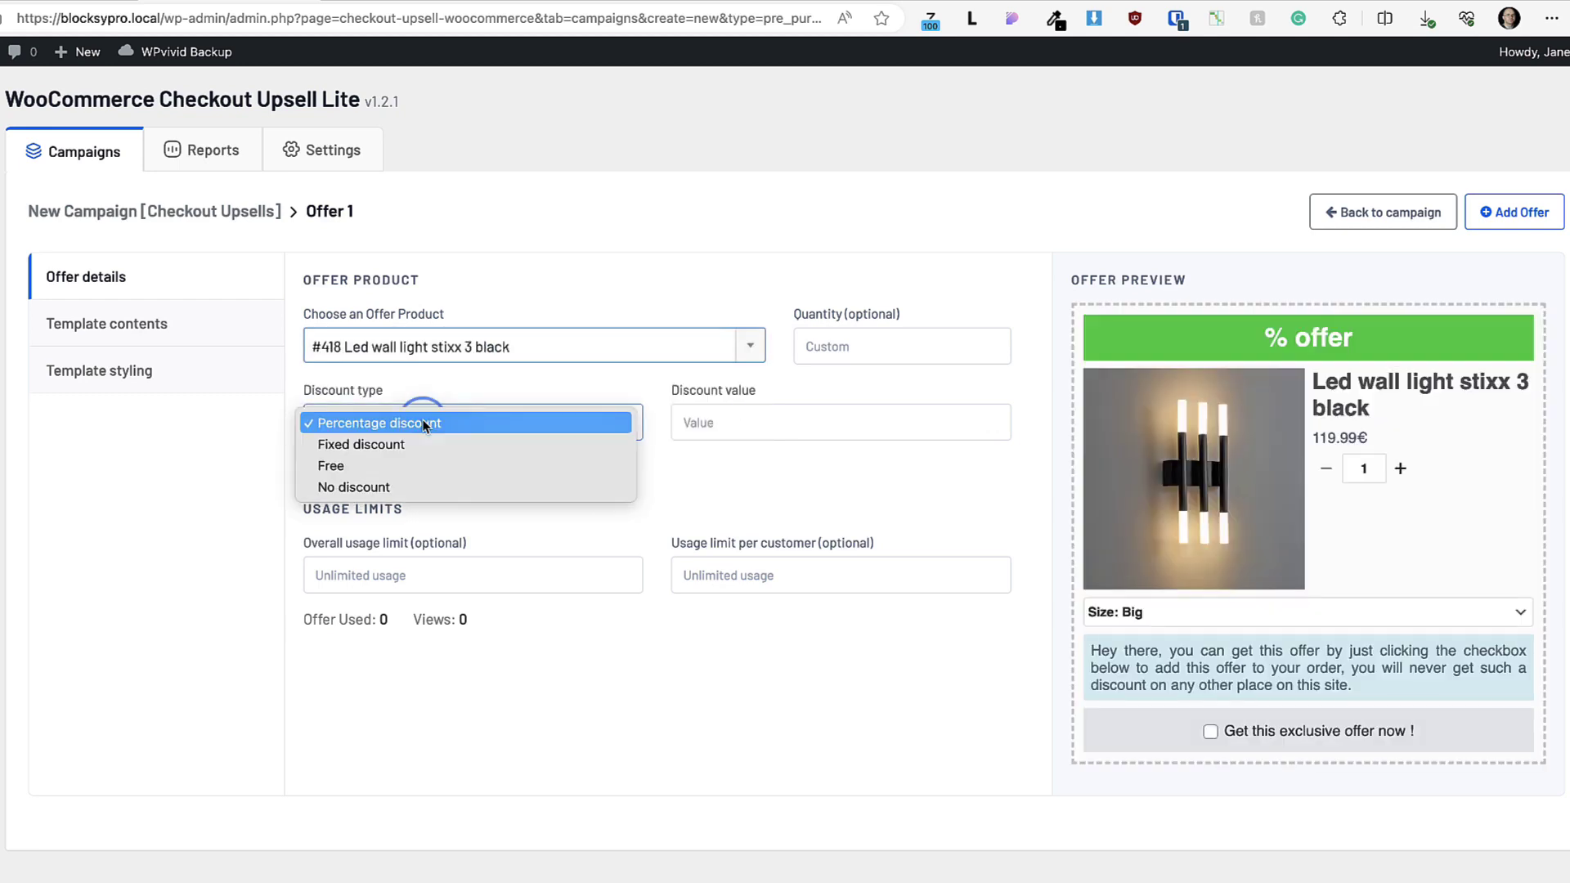
click(456, 423)
click(729, 421)
text(25)
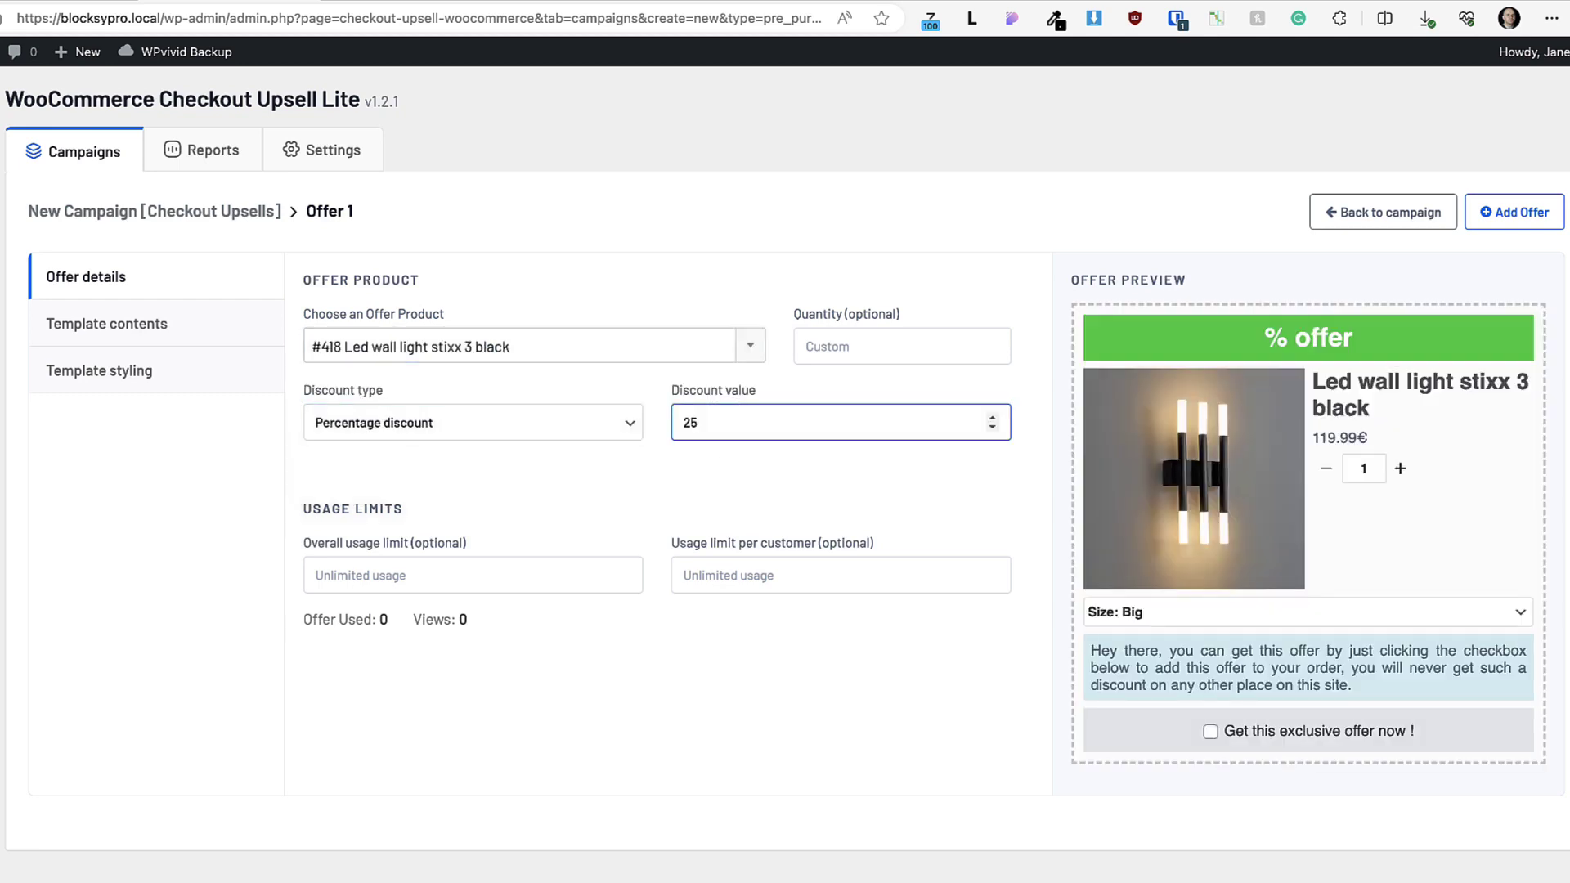
Extend the offer title in the template contents to "{discount} offer - act now".
click(136, 327)
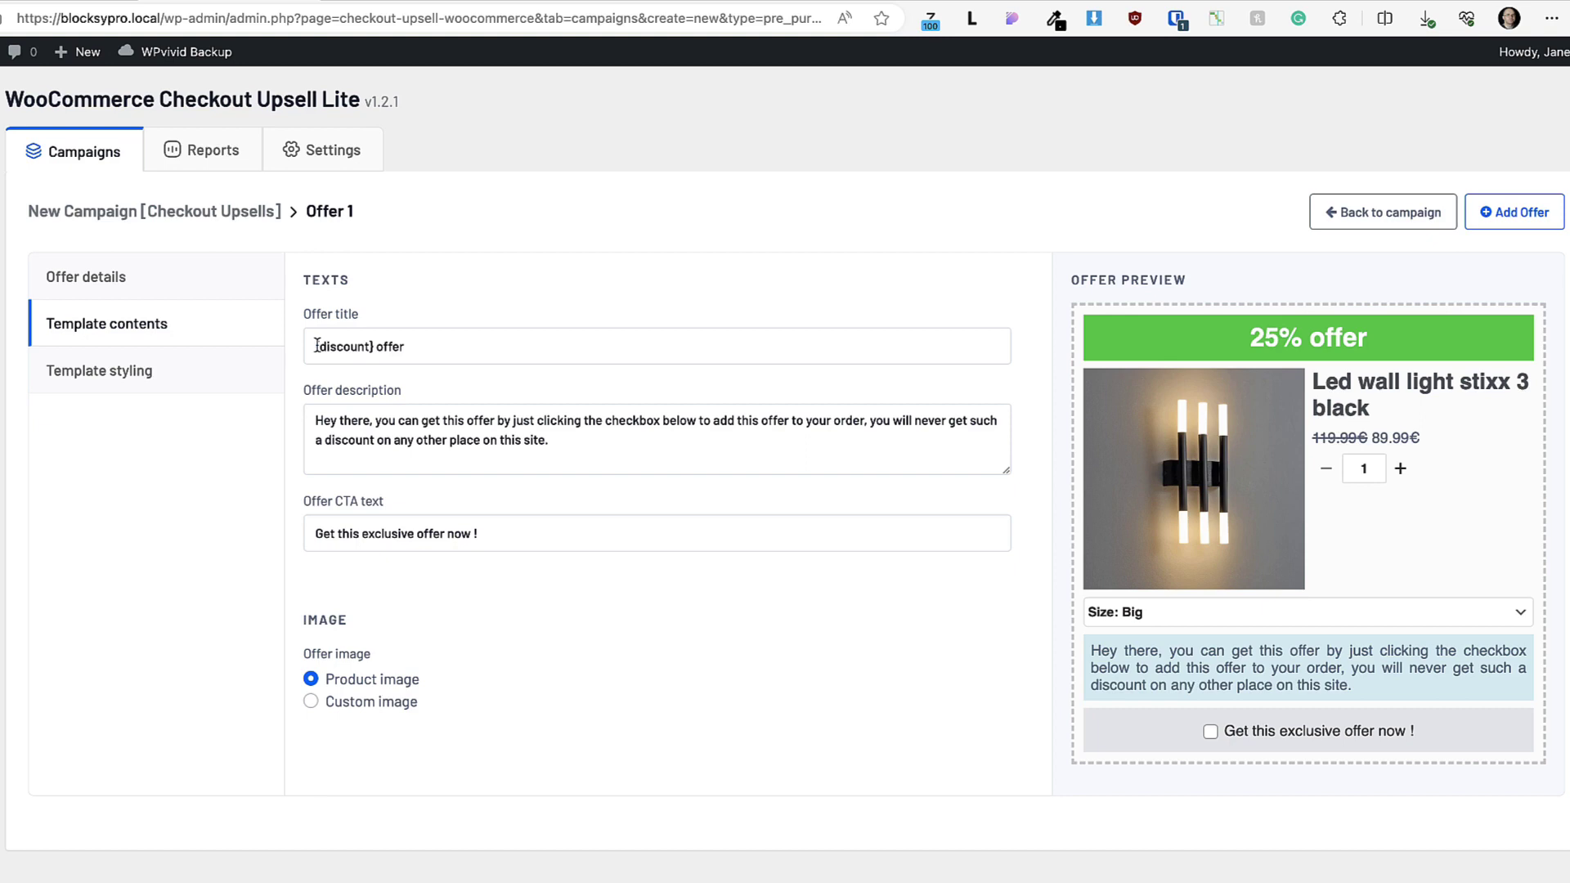
click(405, 347)
text(- act now)
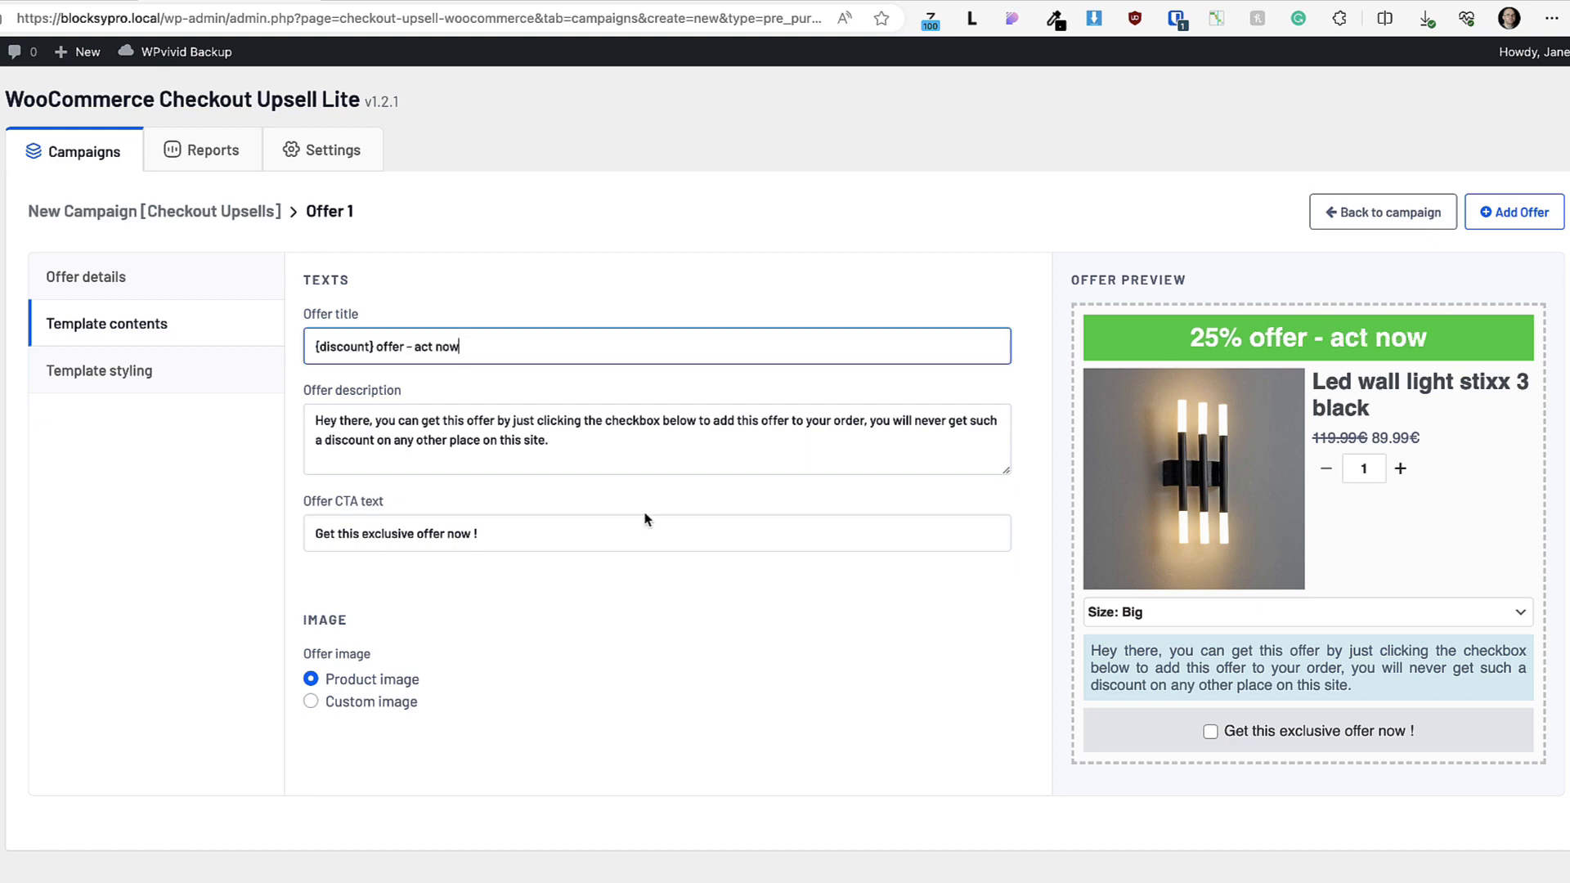
Look over the offer description and CTA text, and try the custom image option before restoring the product image.
drag(549, 441, 315, 420)
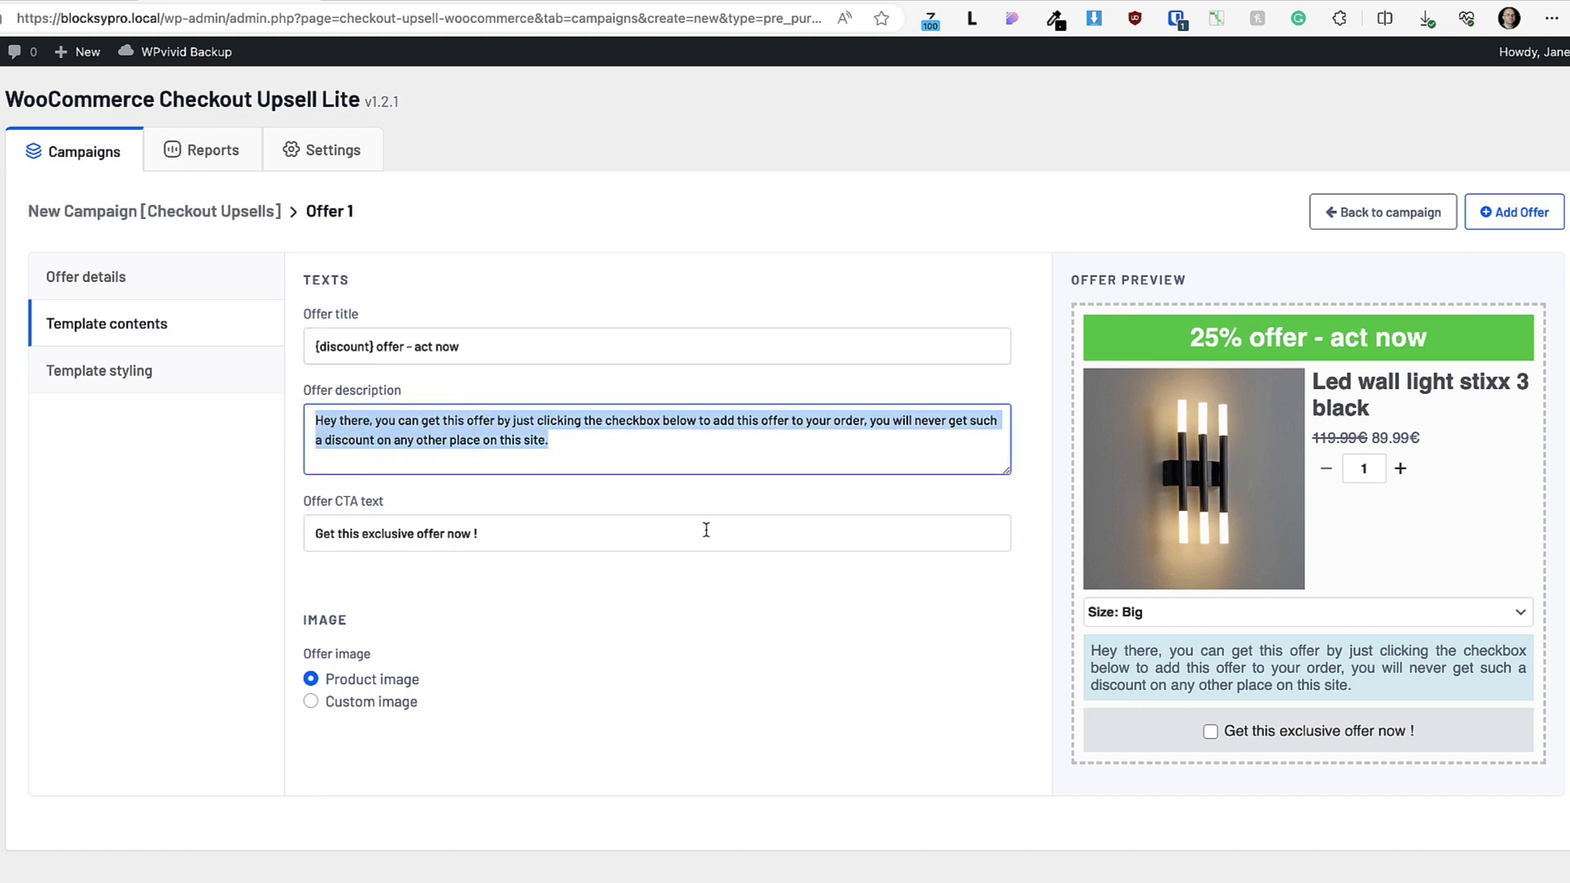
drag(706, 530, 308, 518)
click(247, 672)
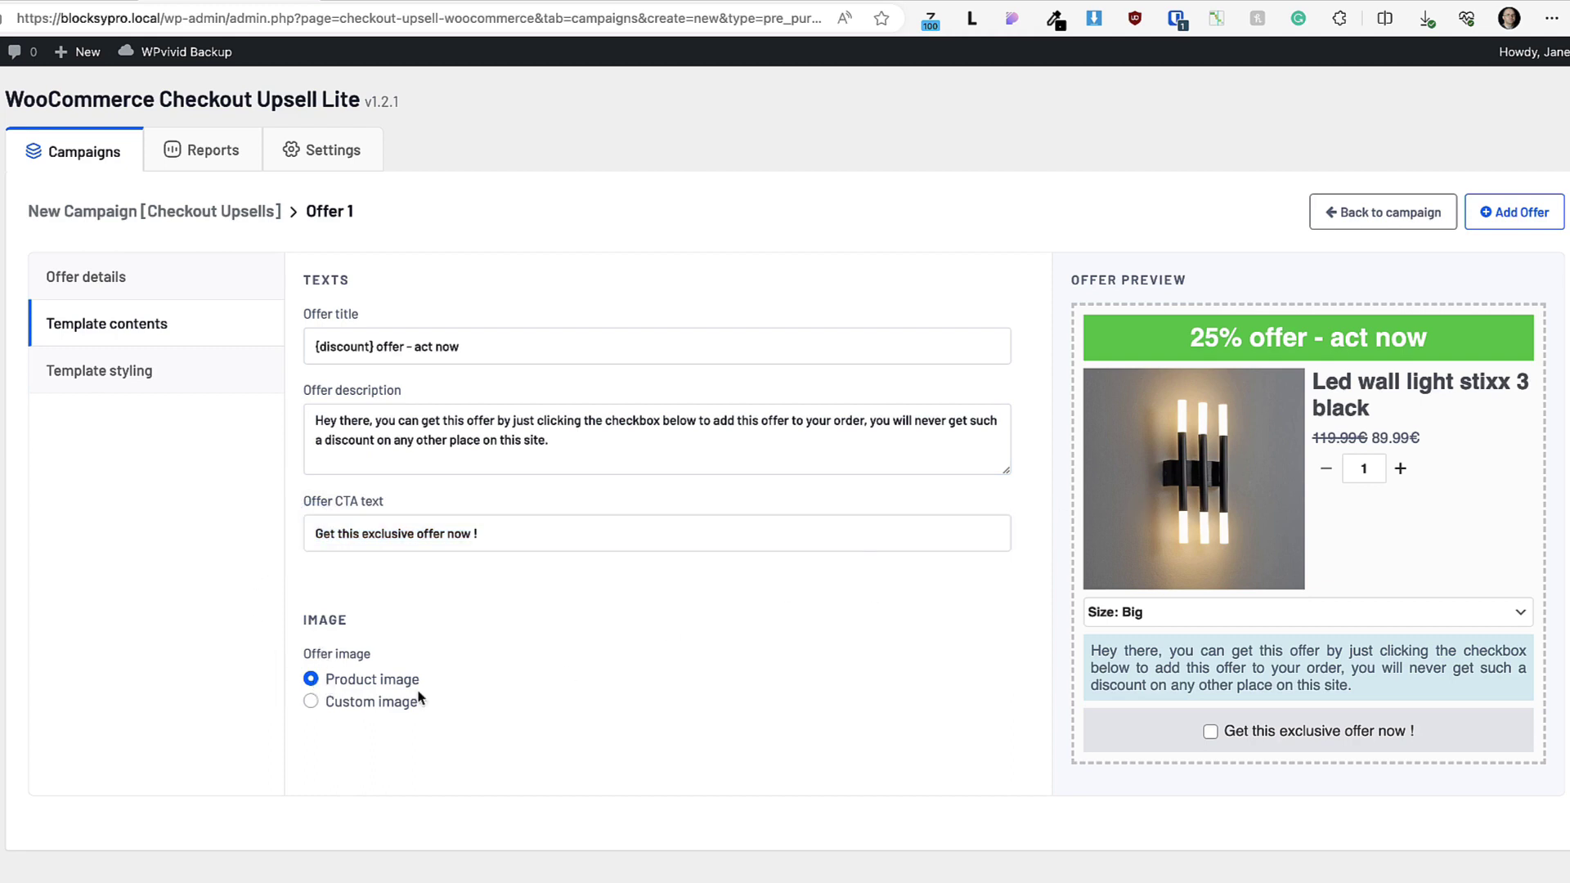
click(311, 701)
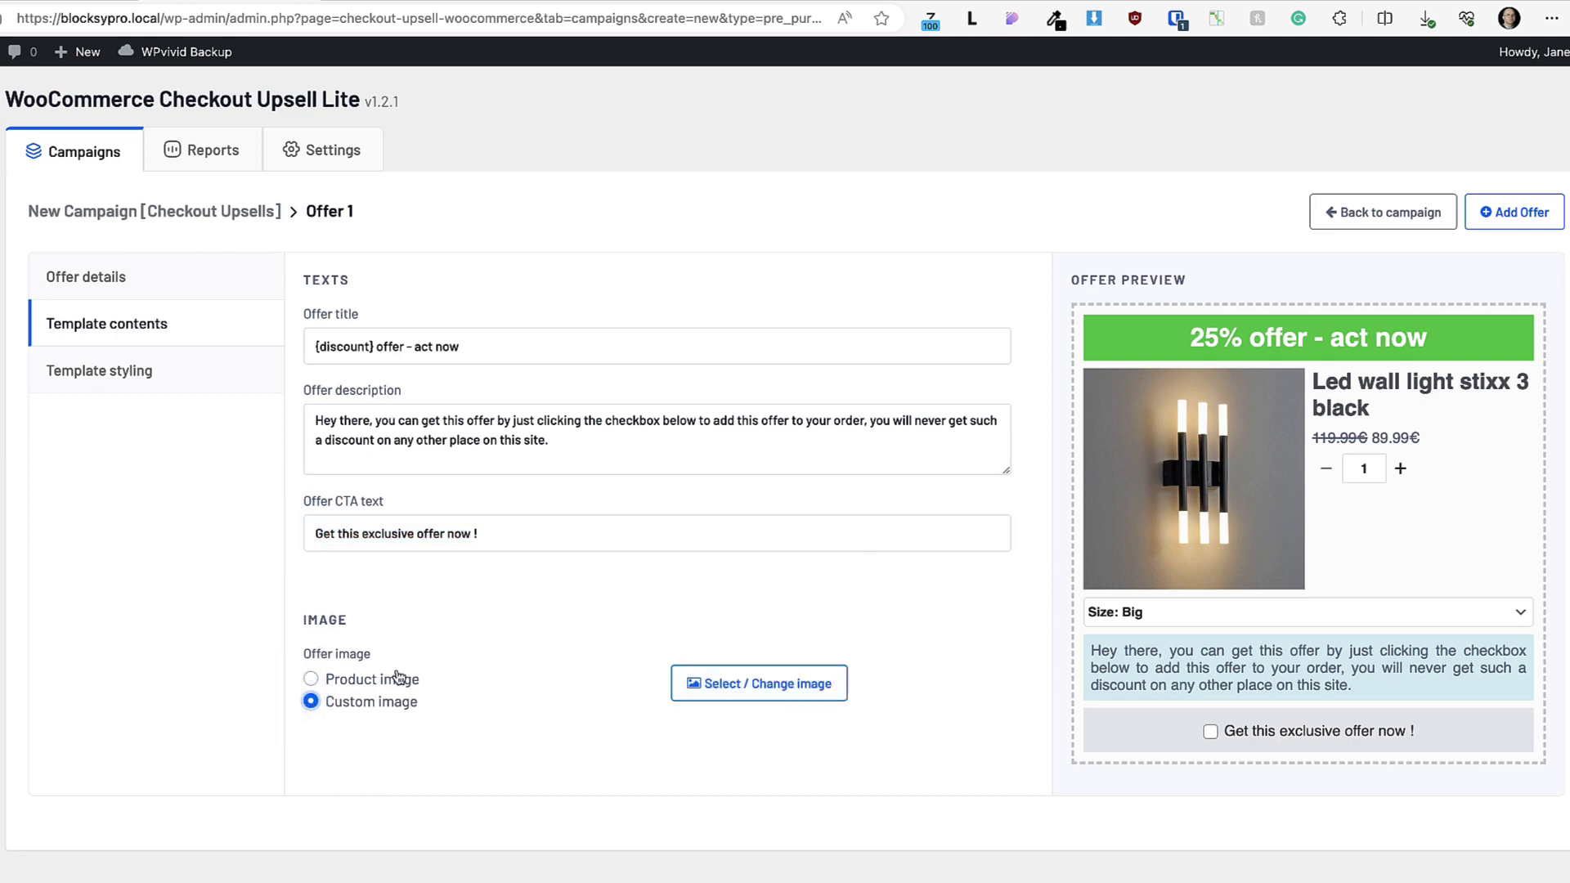
click(310, 679)
Apply template-4 to the offer in the template styling.
click(134, 386)
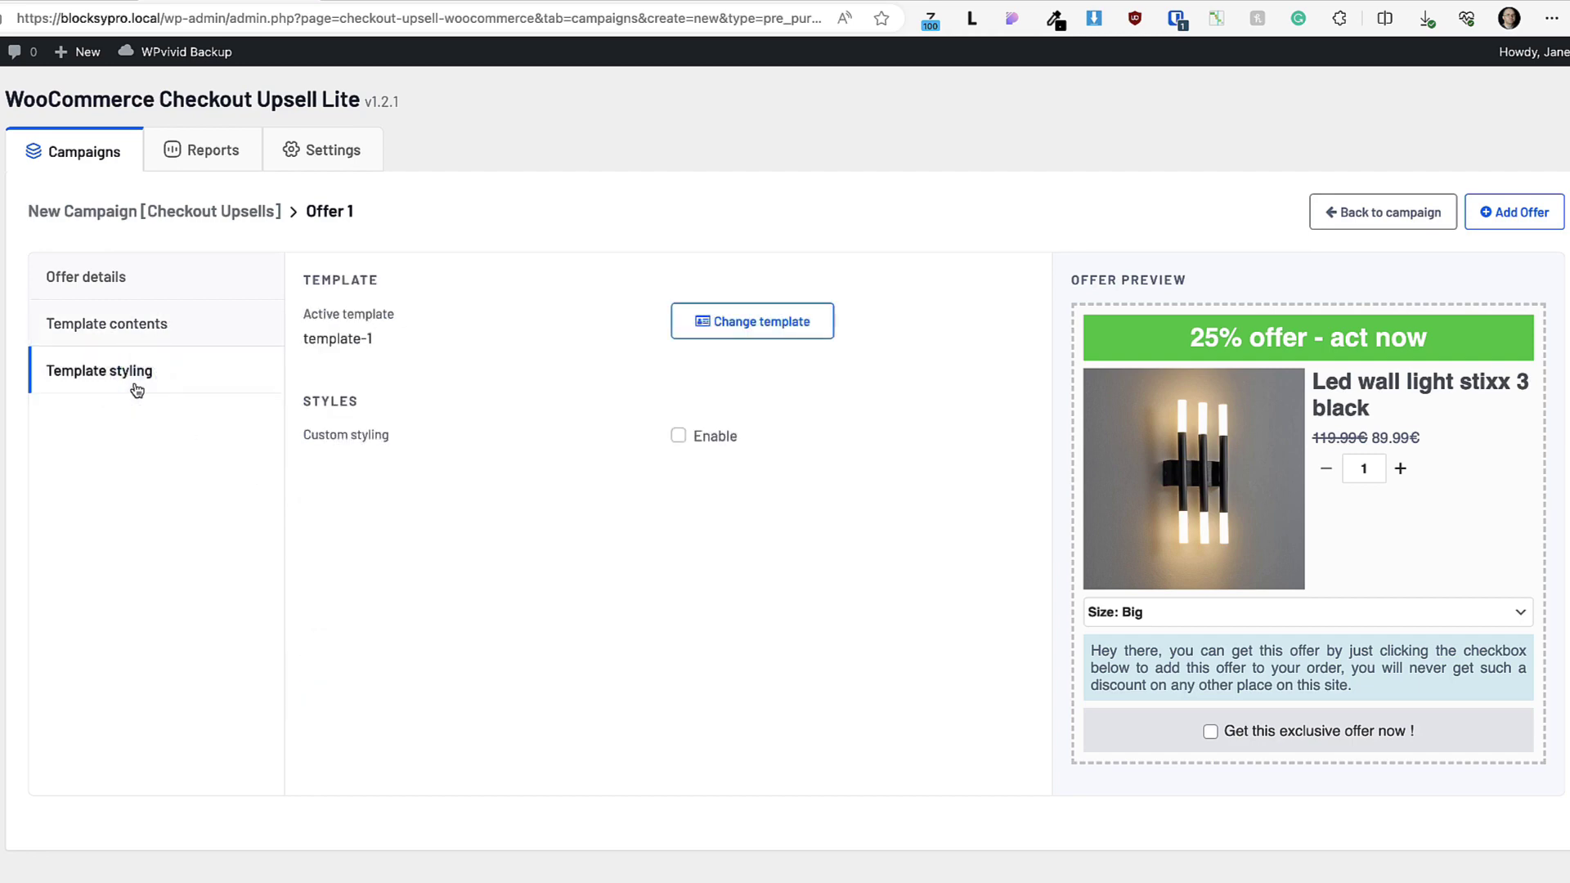
click(753, 321)
mouse_move(949, 376)
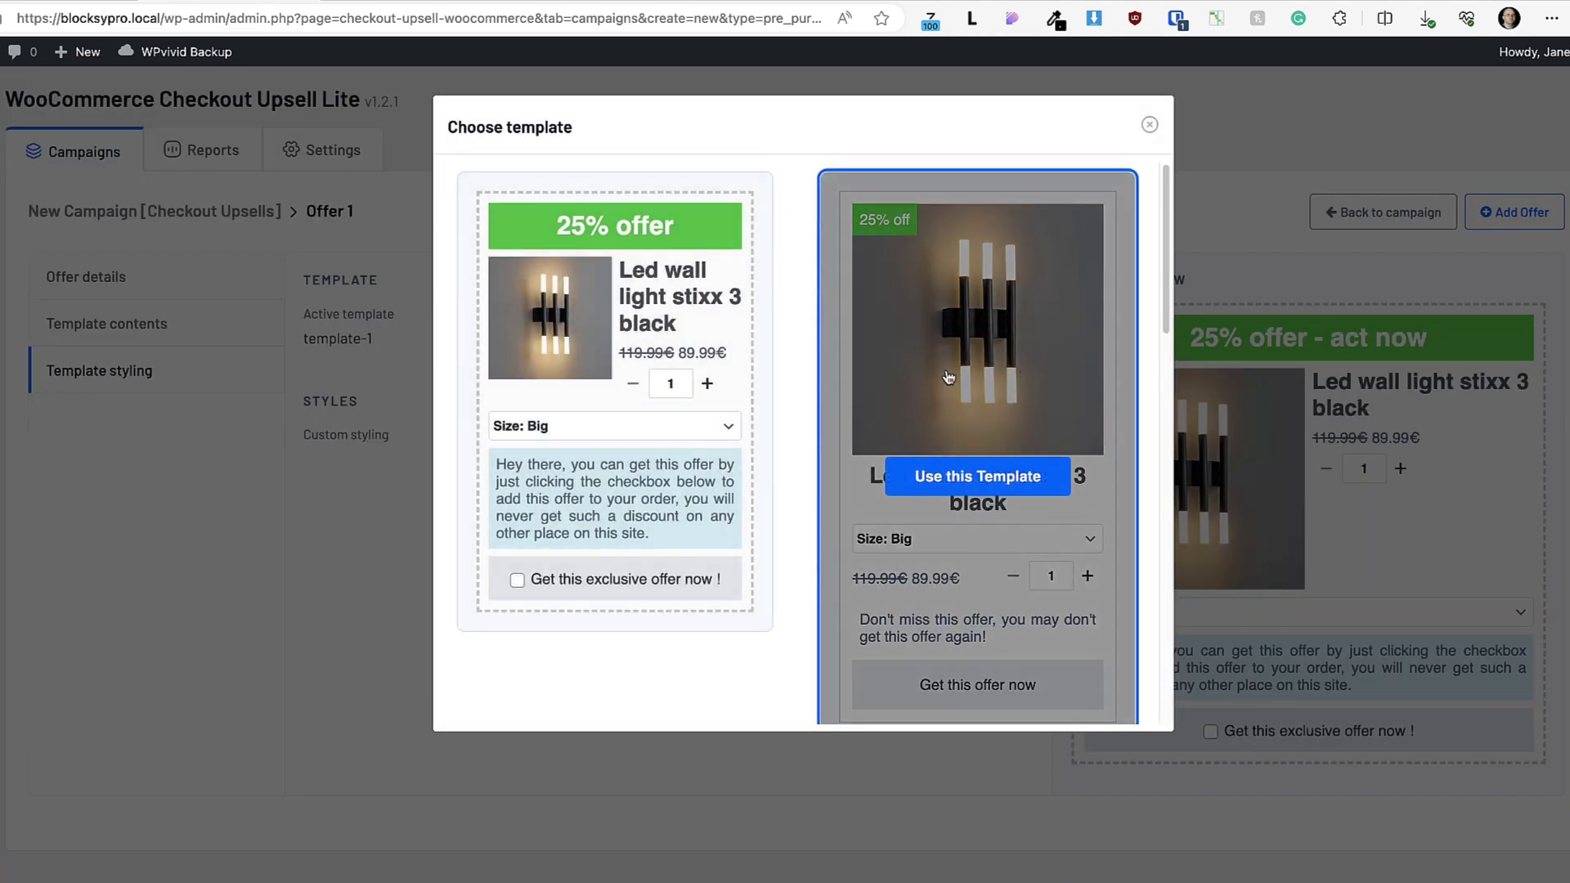
scroll(949, 376, down, 5)
click(929, 370)
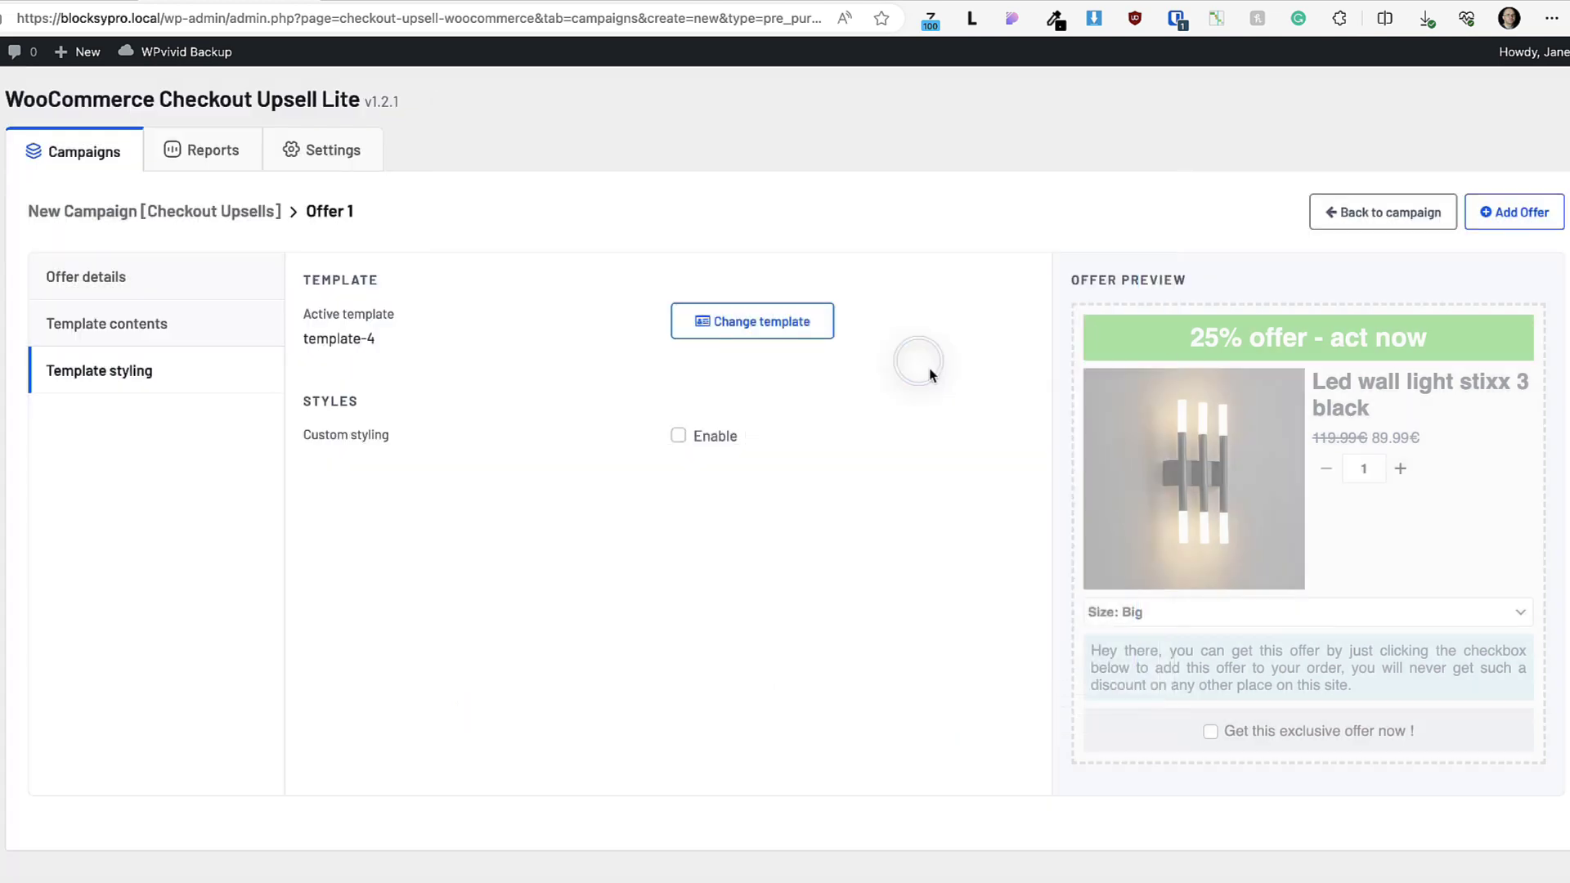
Change the offer's template to template-3 and add the offer to the campaign.
click(752, 321)
scroll(683, 449, down, 4)
click(629, 545)
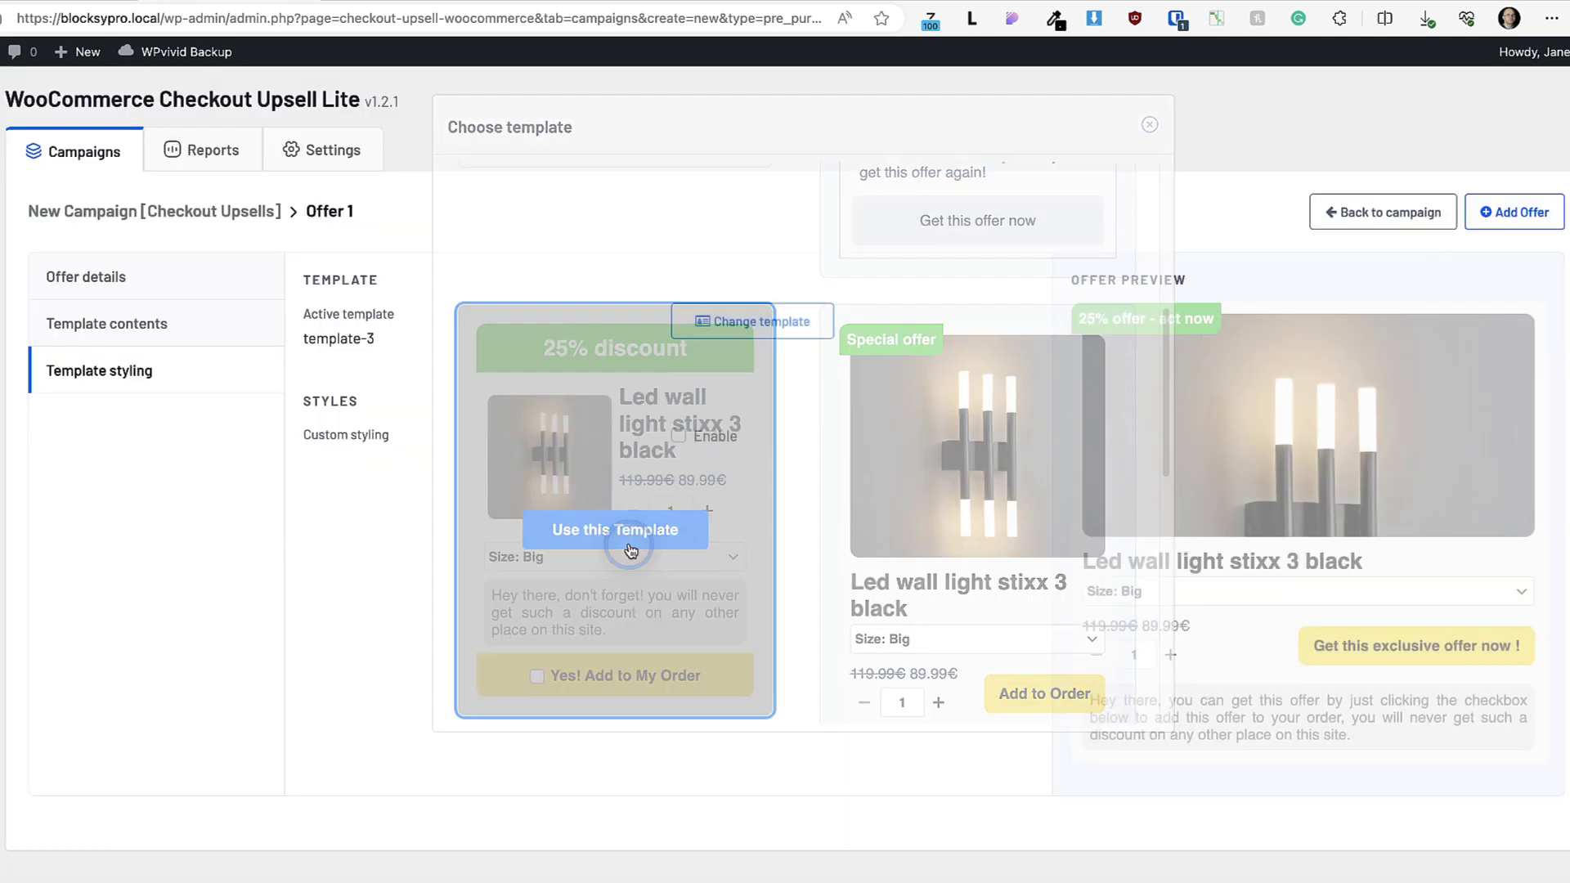
click(1509, 219)
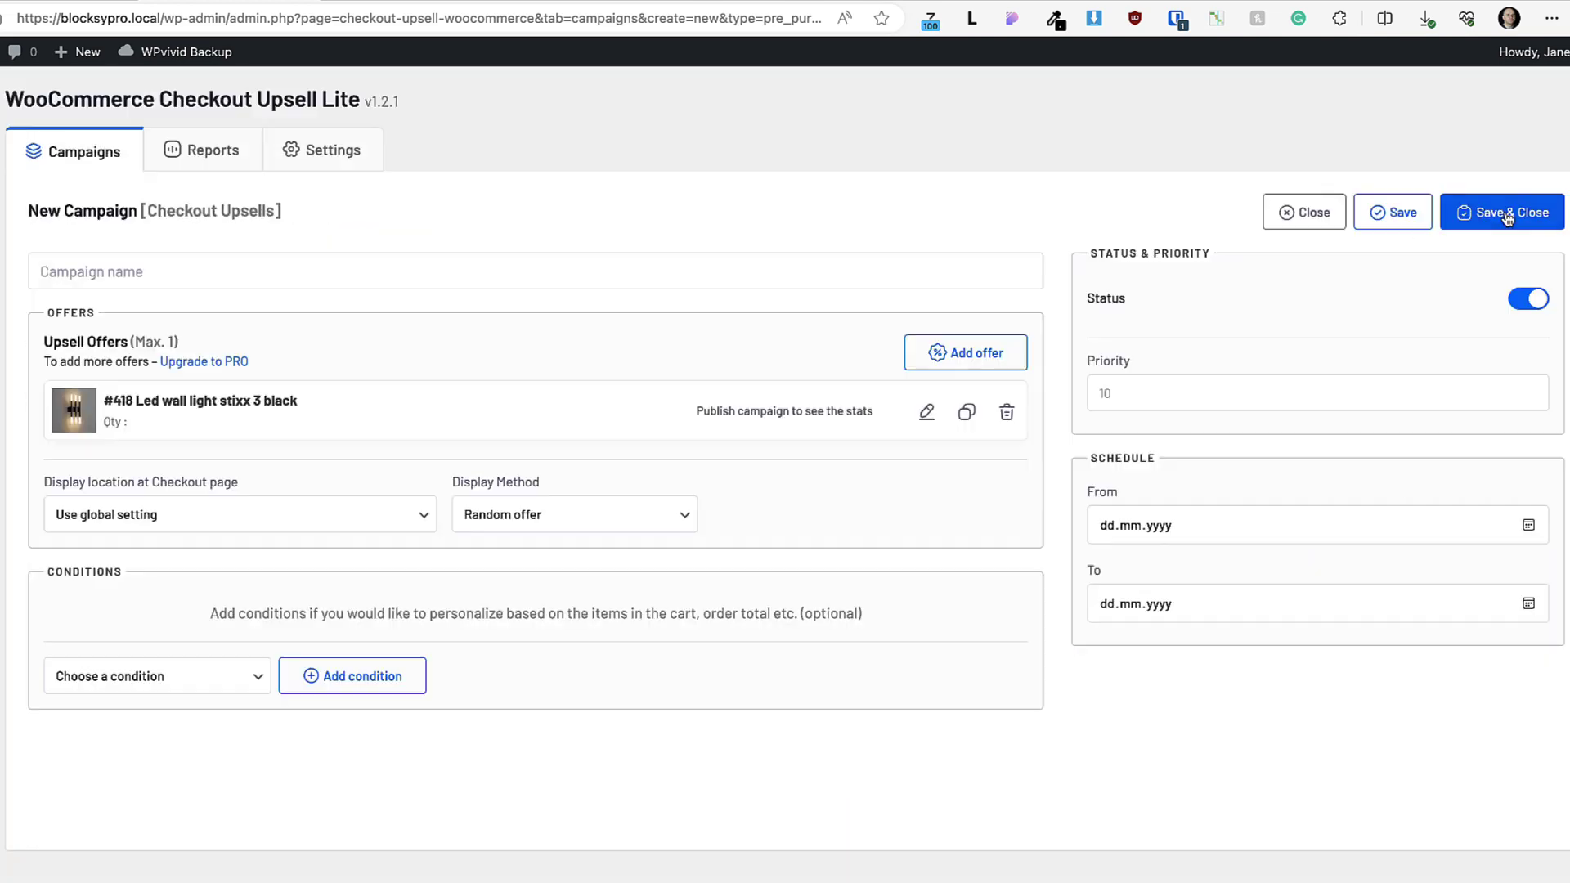
Add a "Products in the Cart" condition with Blue Umbral in the list, and save and close the campaign.
click(163, 683)
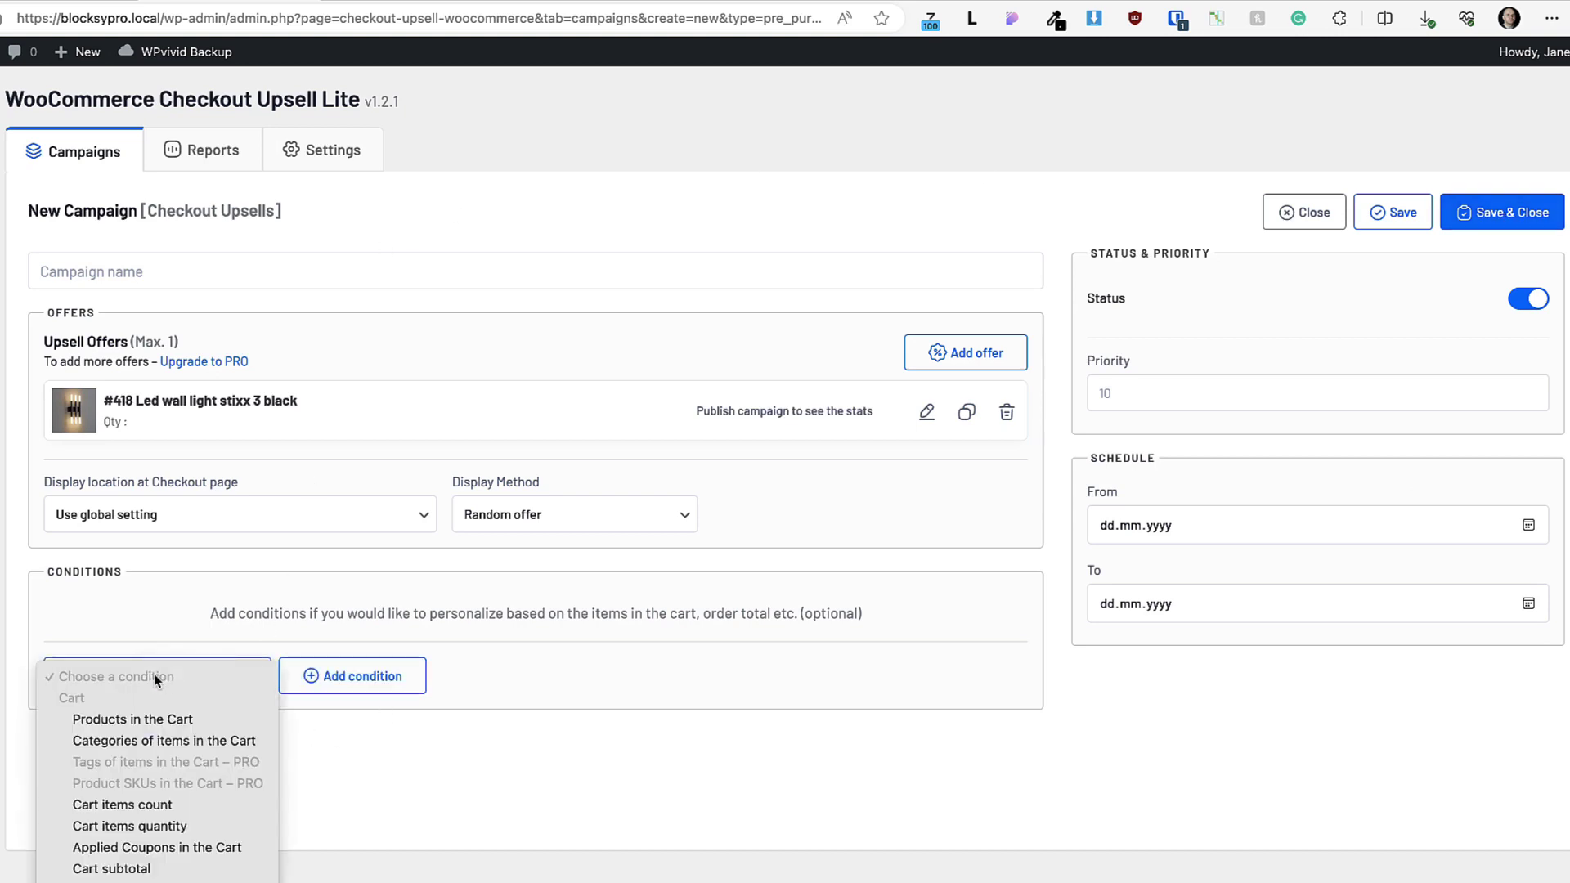
click(139, 719)
click(369, 676)
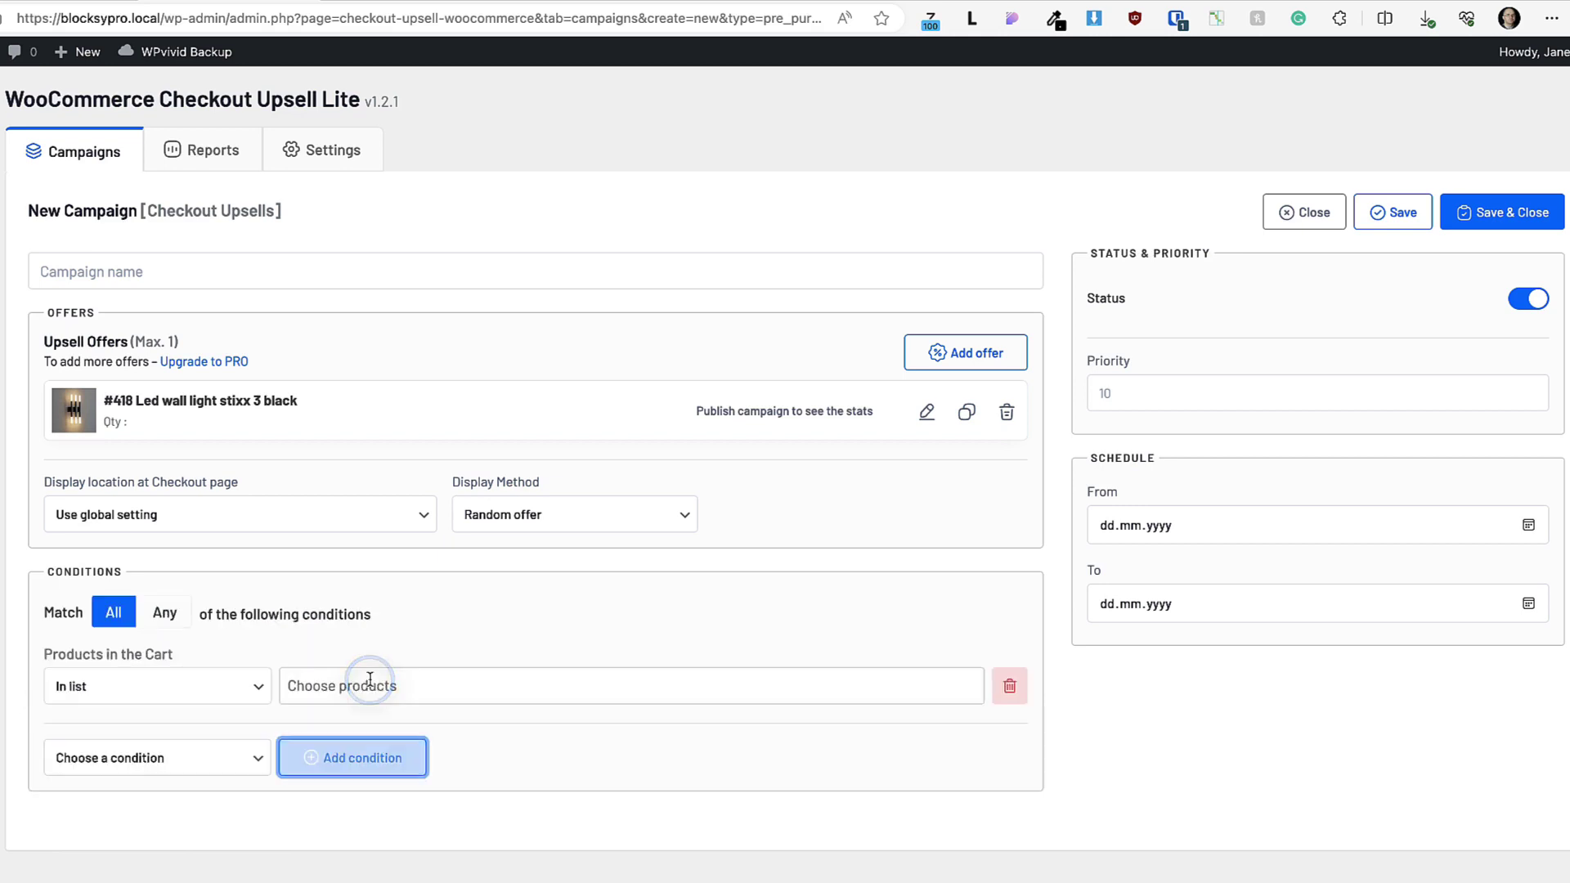
click(370, 679)
text(blue)
click(360, 723)
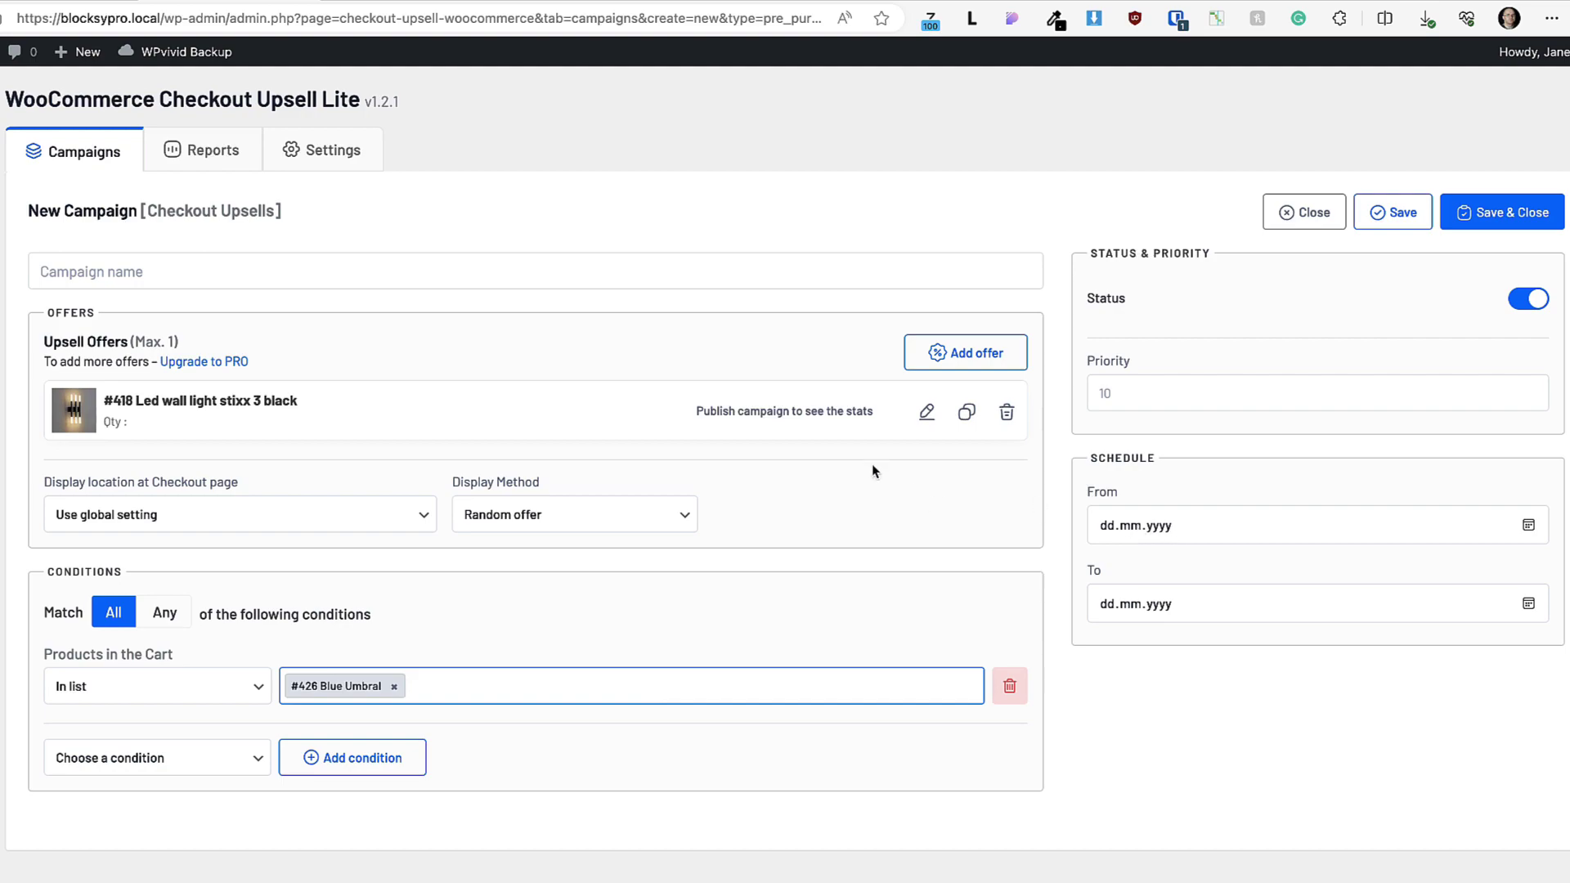
click(1502, 211)
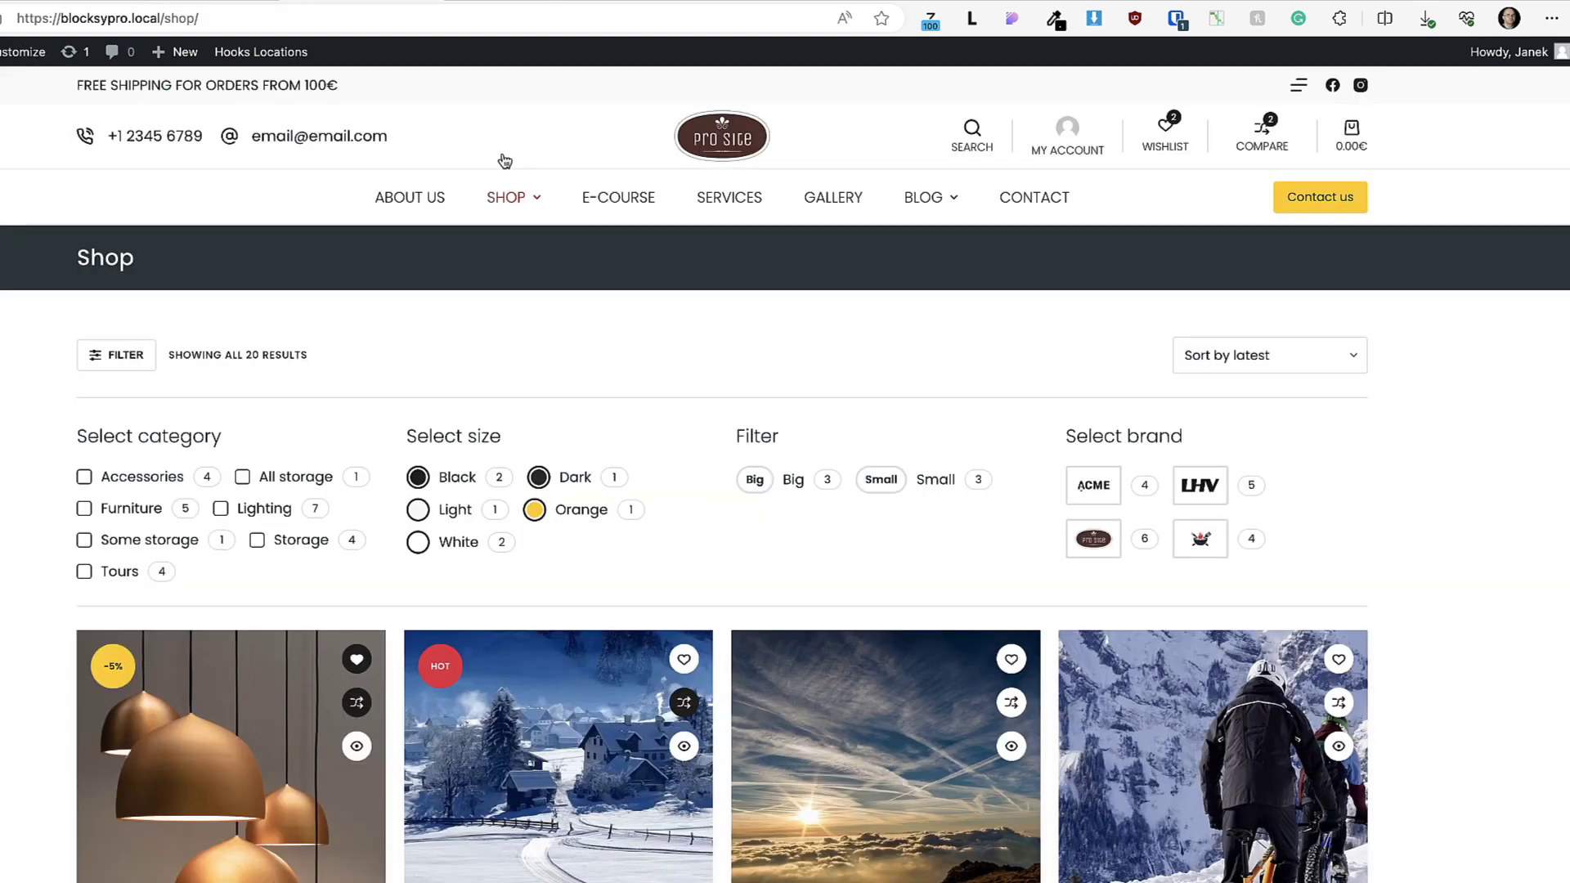
Add Blue Umbral to the cart from the shop page and check the led wall light offer at checkout.
scroll(957, 577, down, 15)
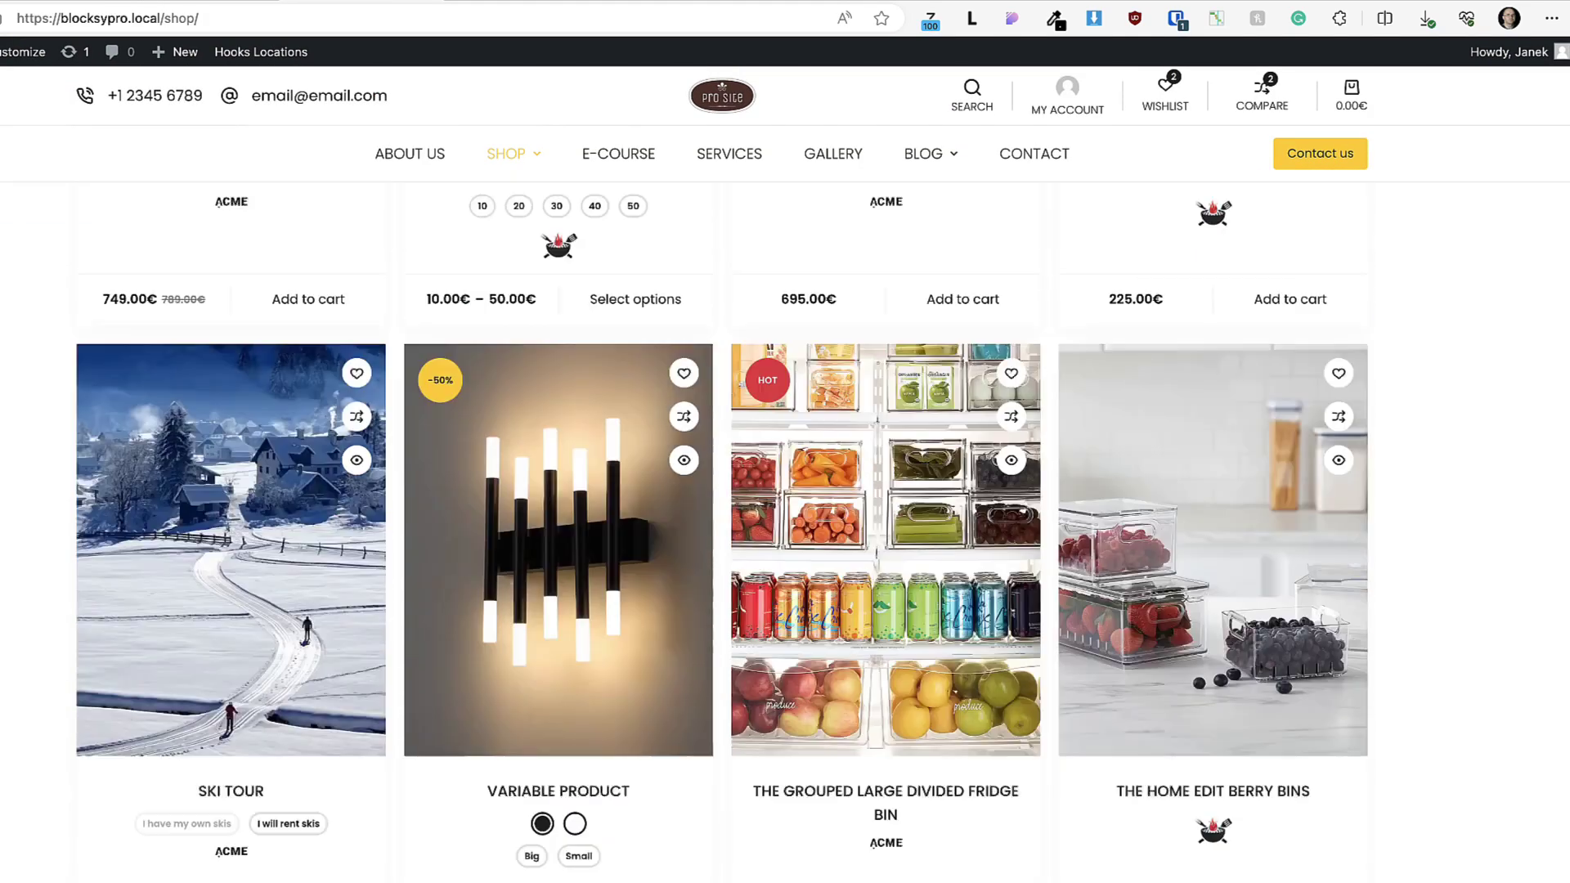
click(955, 576)
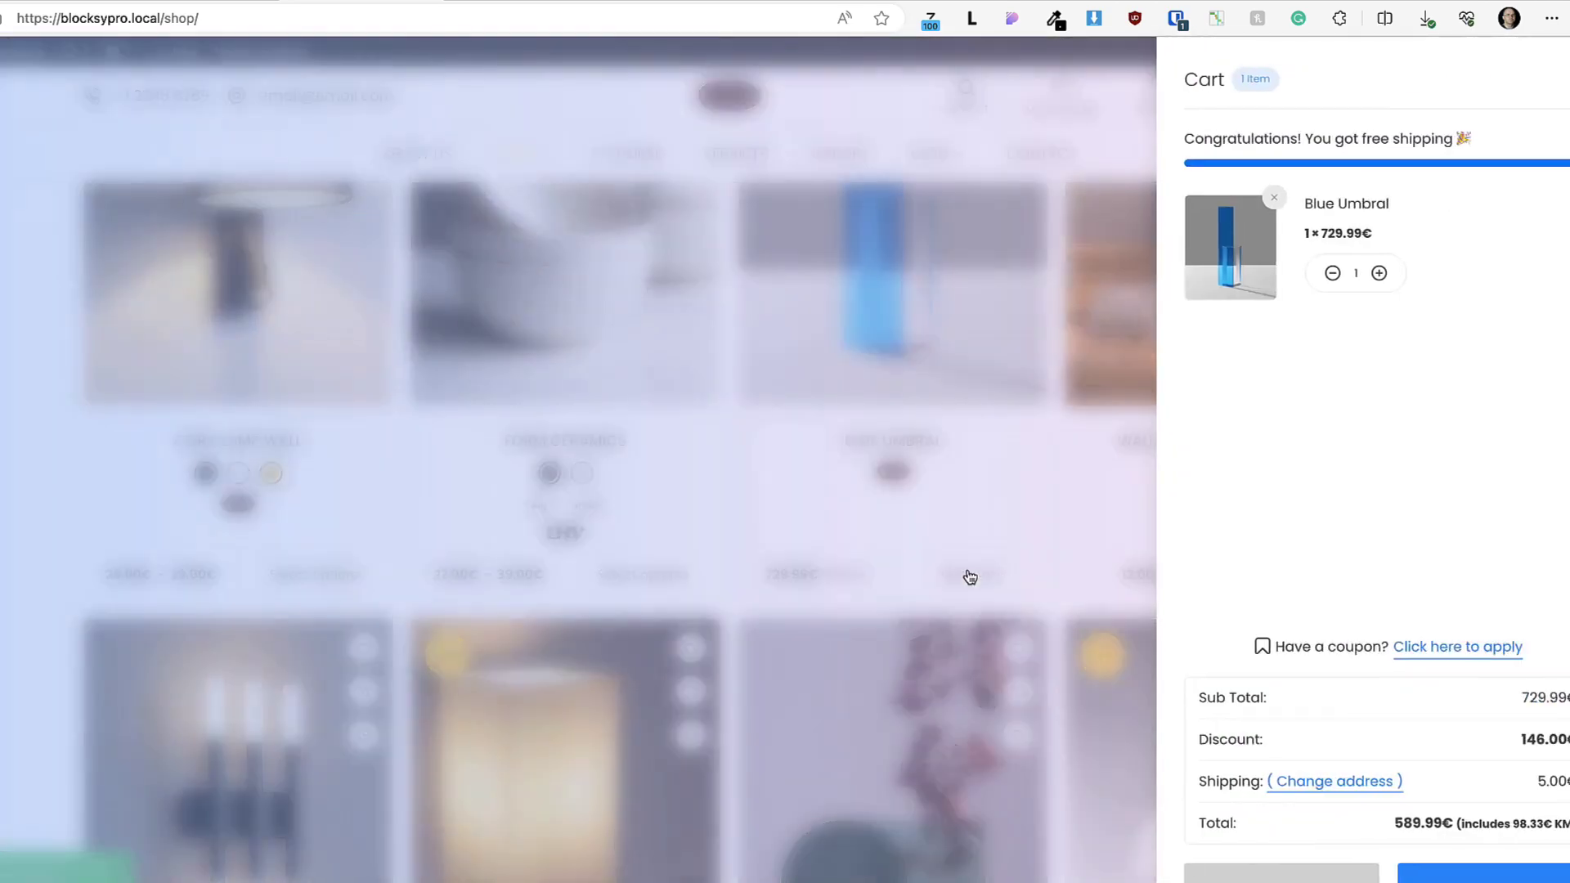
click(1488, 877)
scroll(1359, 634, down, 5)
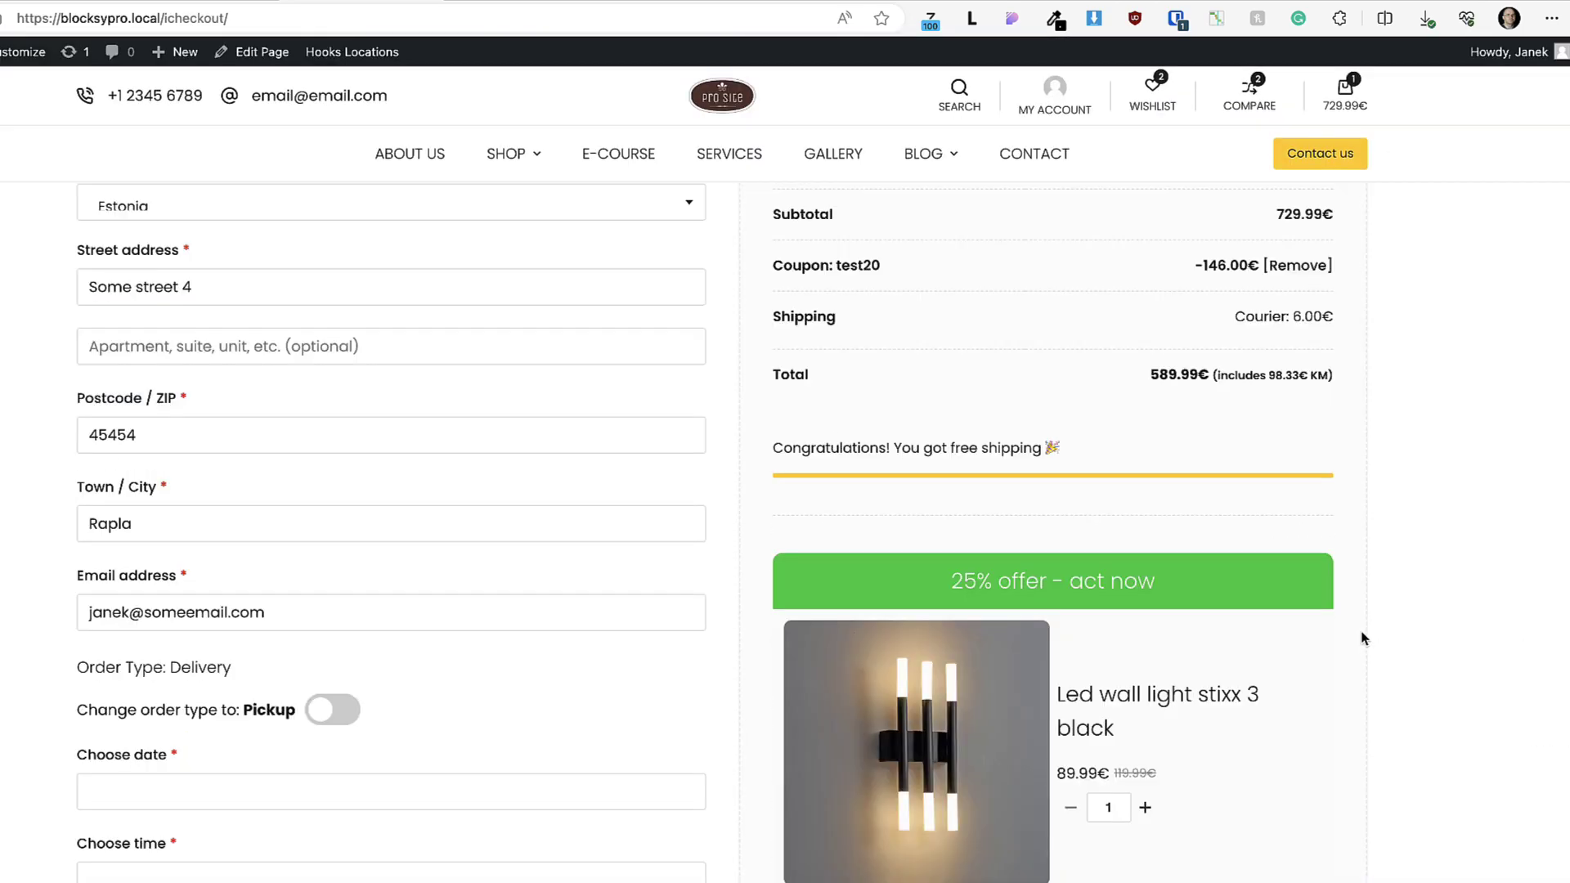
scroll(1362, 637, down, 3)
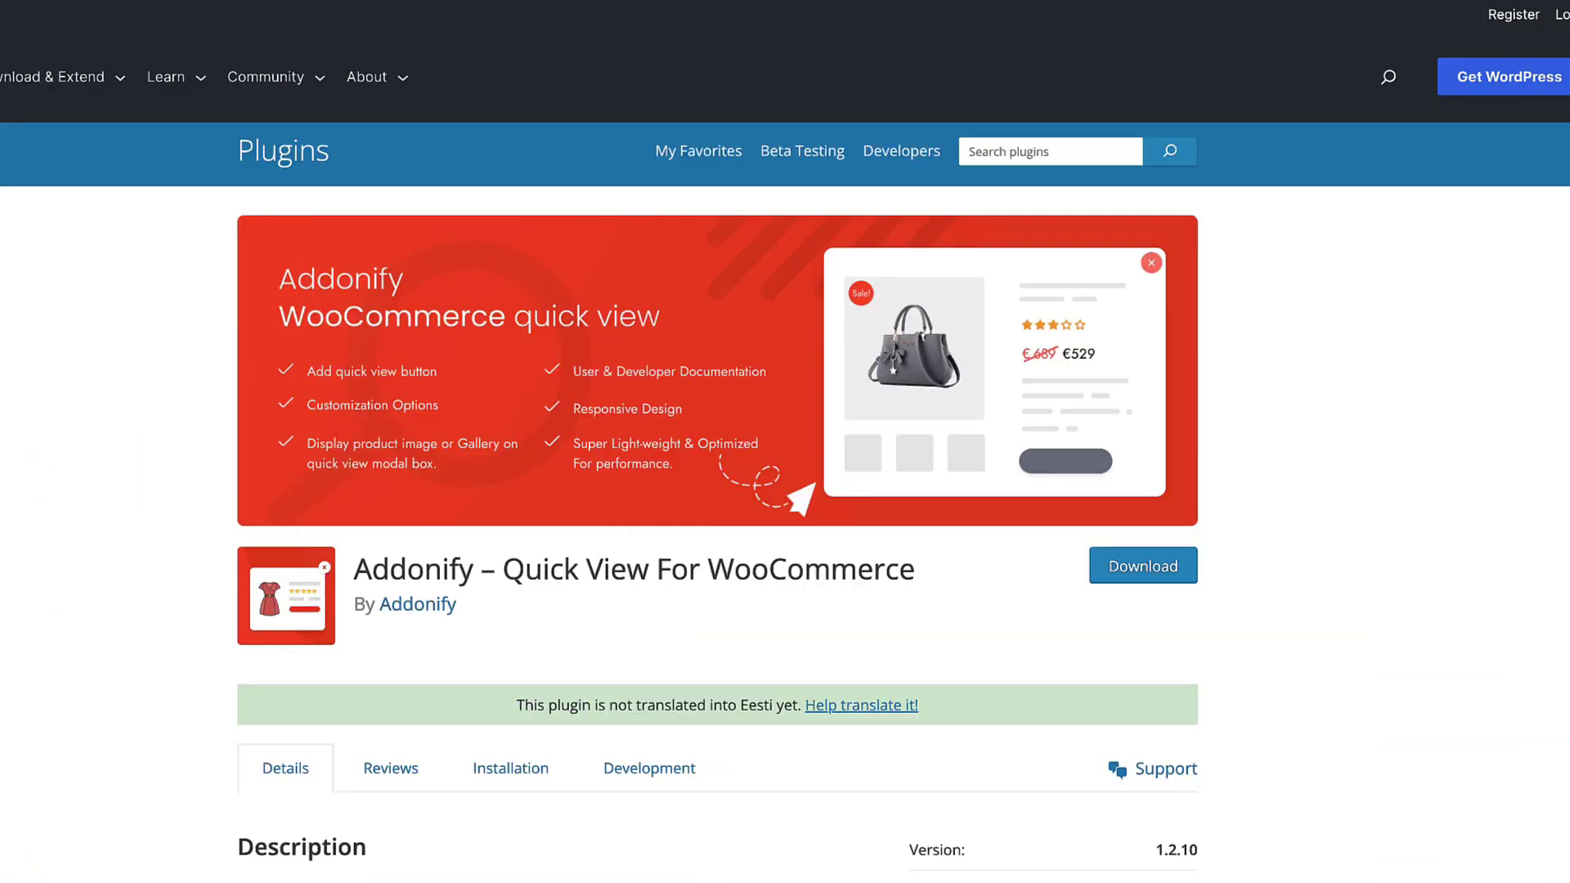
Look through the Addonify – Quick View For WooCommerce plugin page.
scroll(784, 501, down, 3)
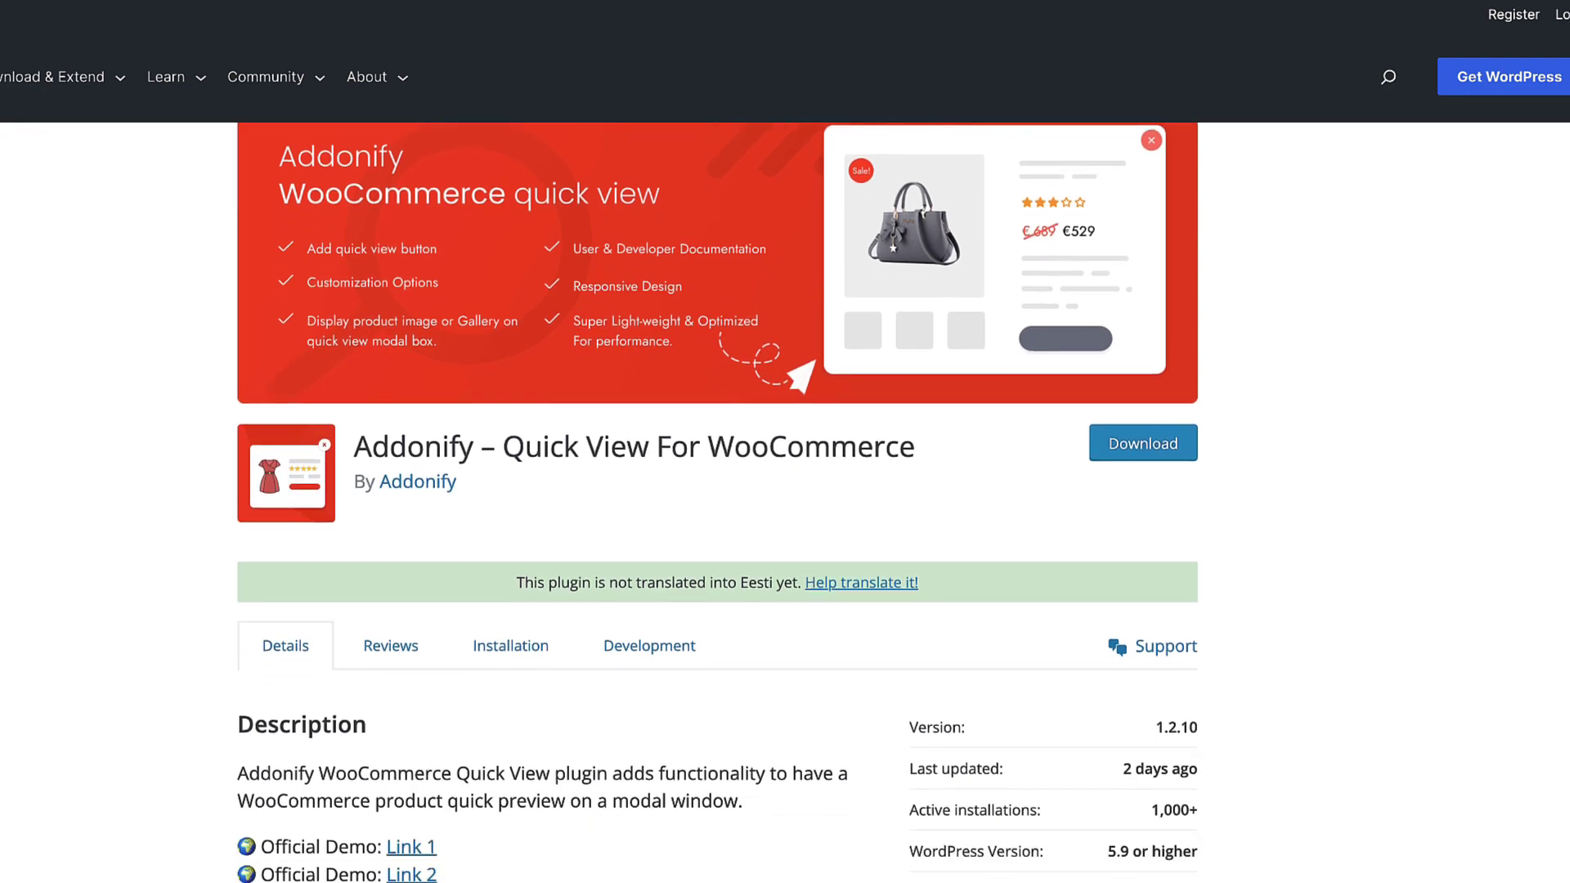
scroll(717, 499, down, 3)
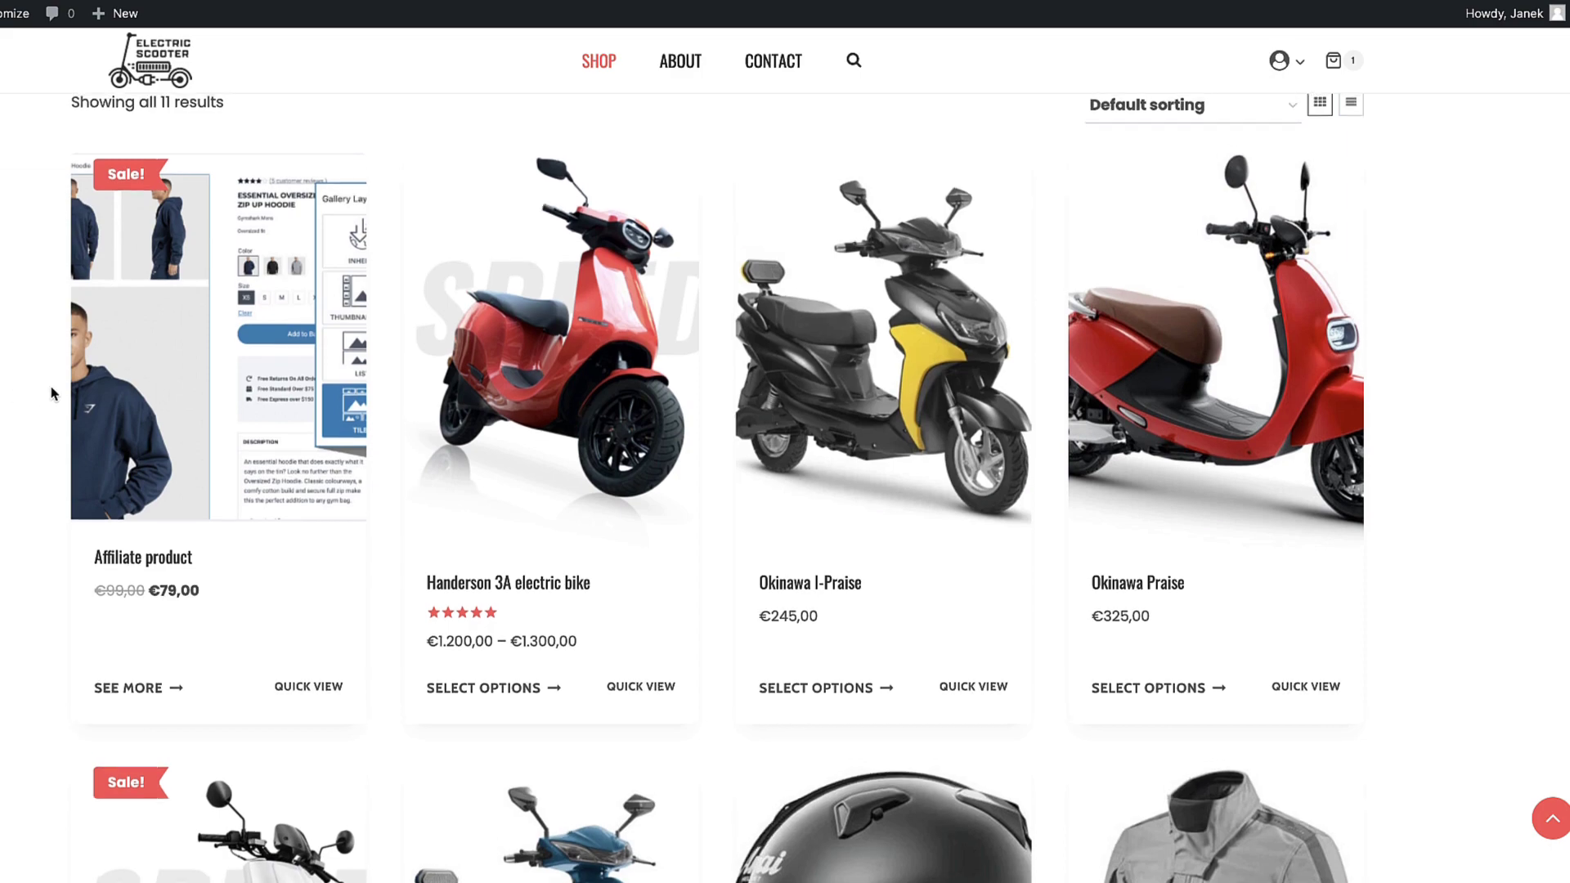
Open the quick view of Okinawa I-Praise on the shop page and continue to its full product page.
scroll(51, 393, up, 1)
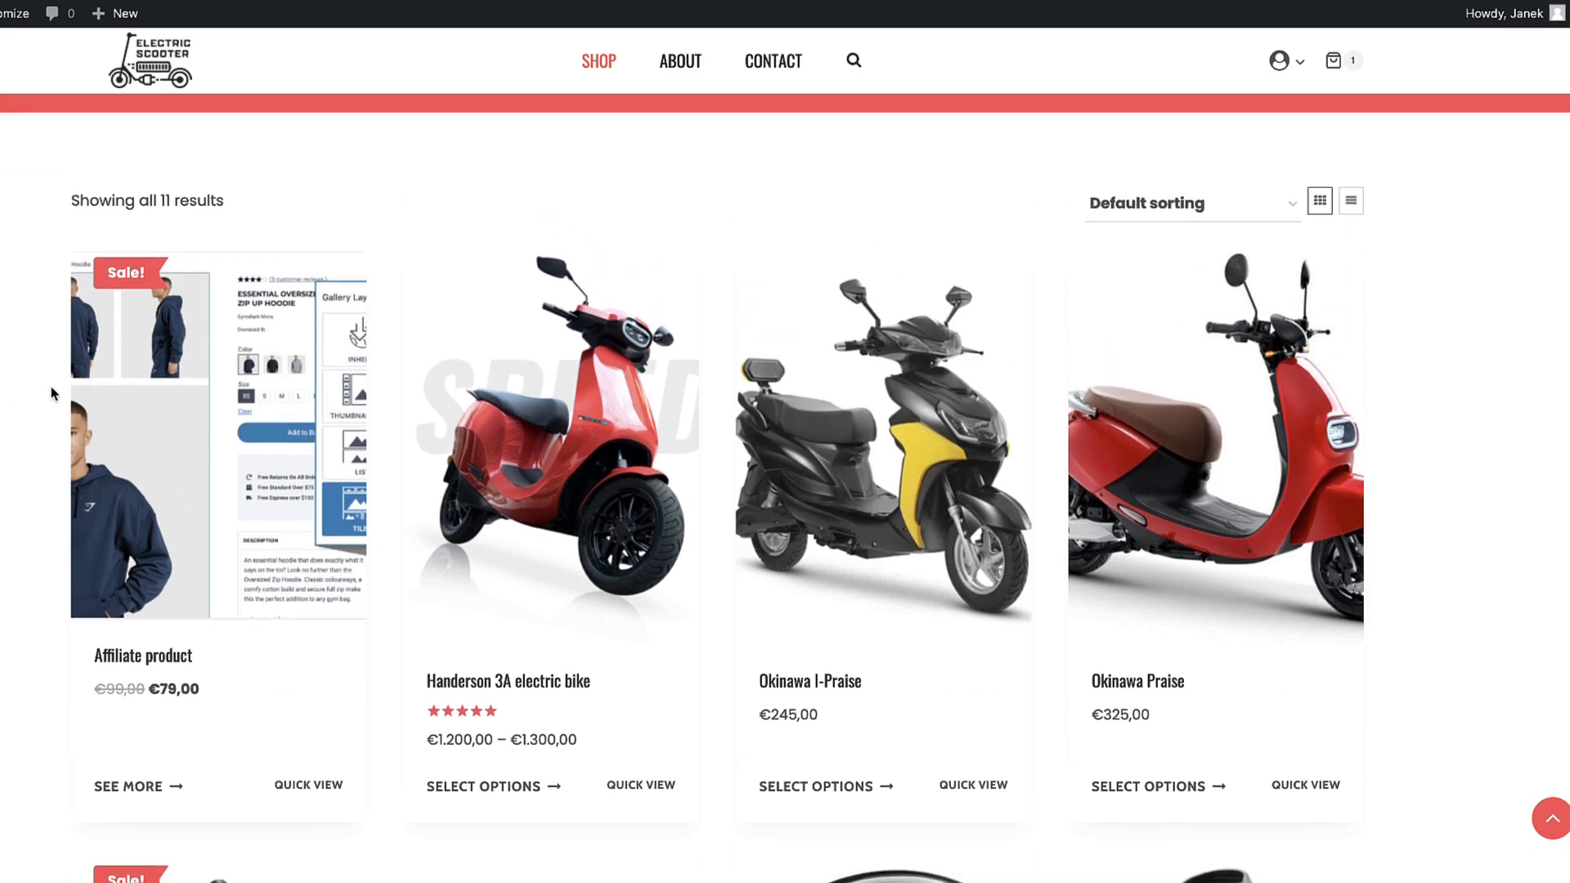
scroll(441, 428, down, 4)
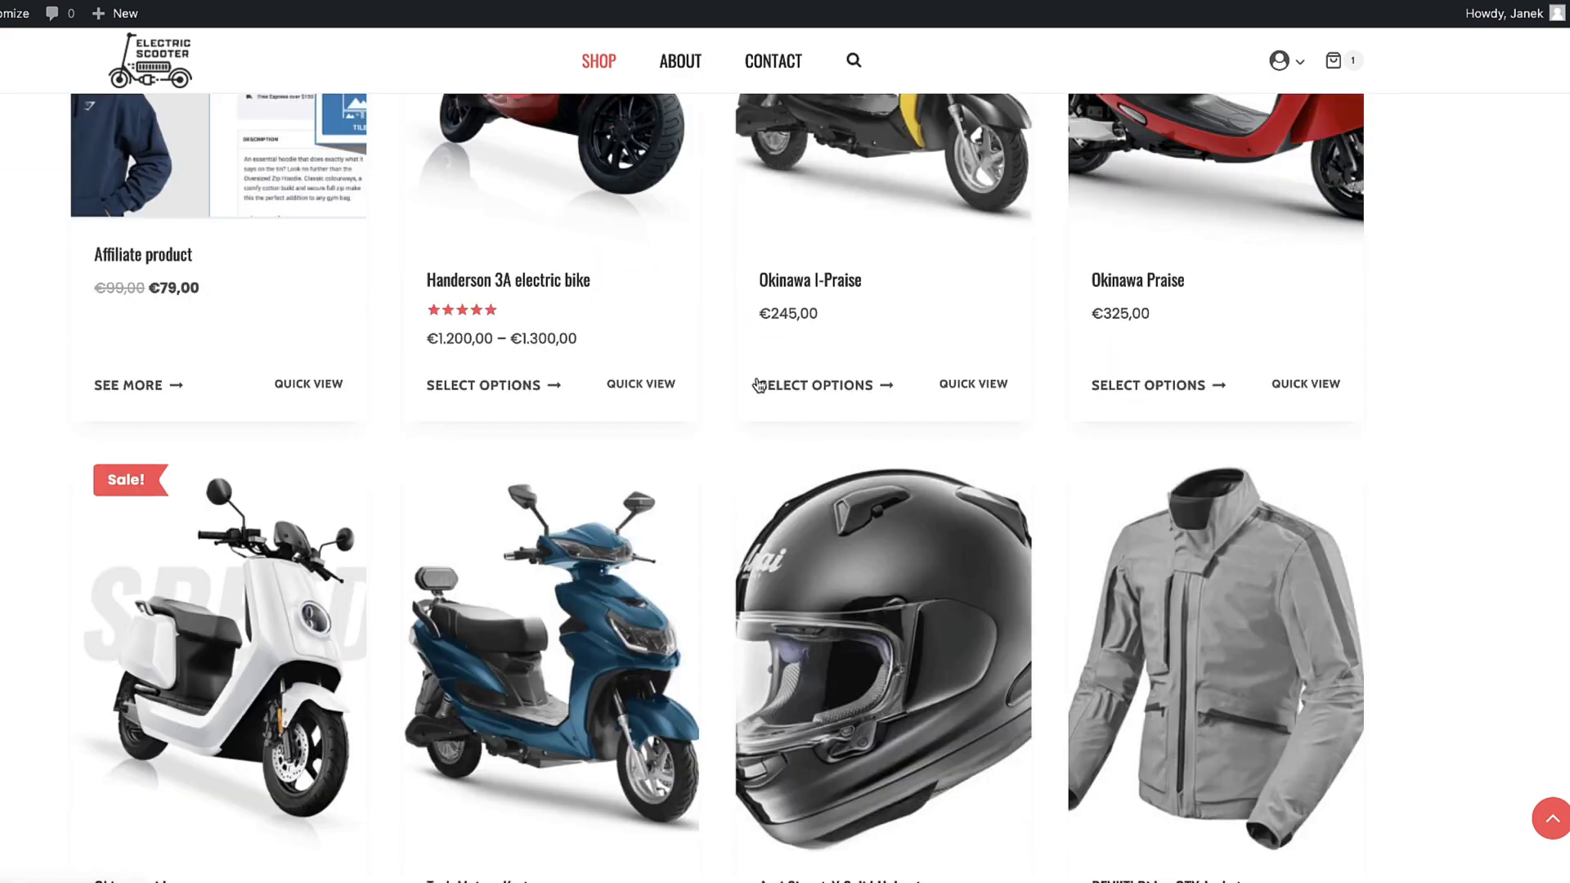
scroll(977, 394, down, 5)
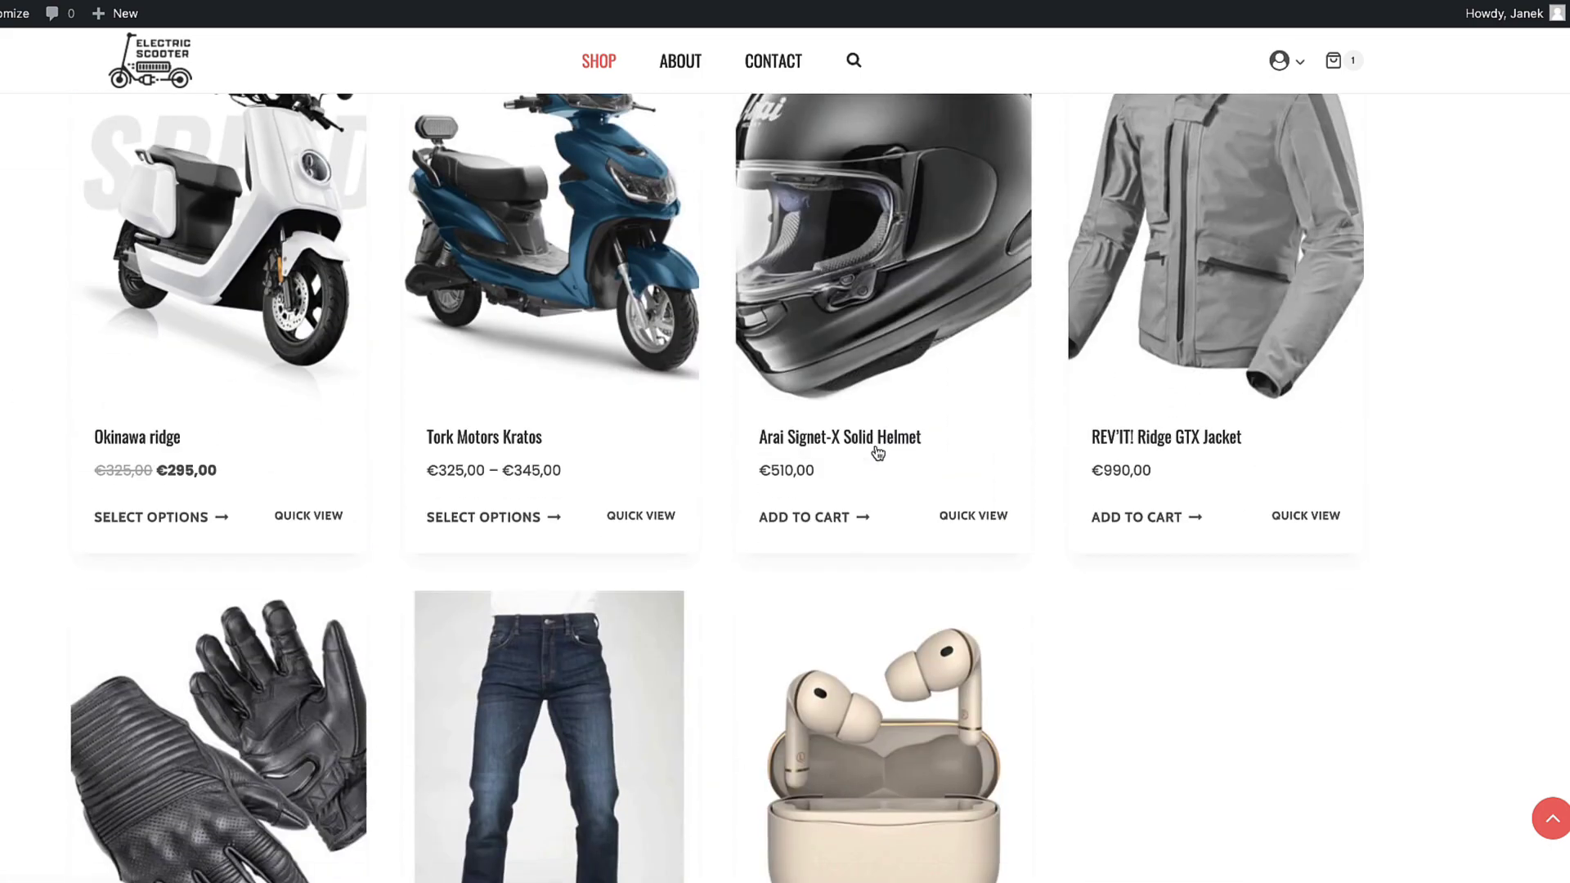
click(985, 515)
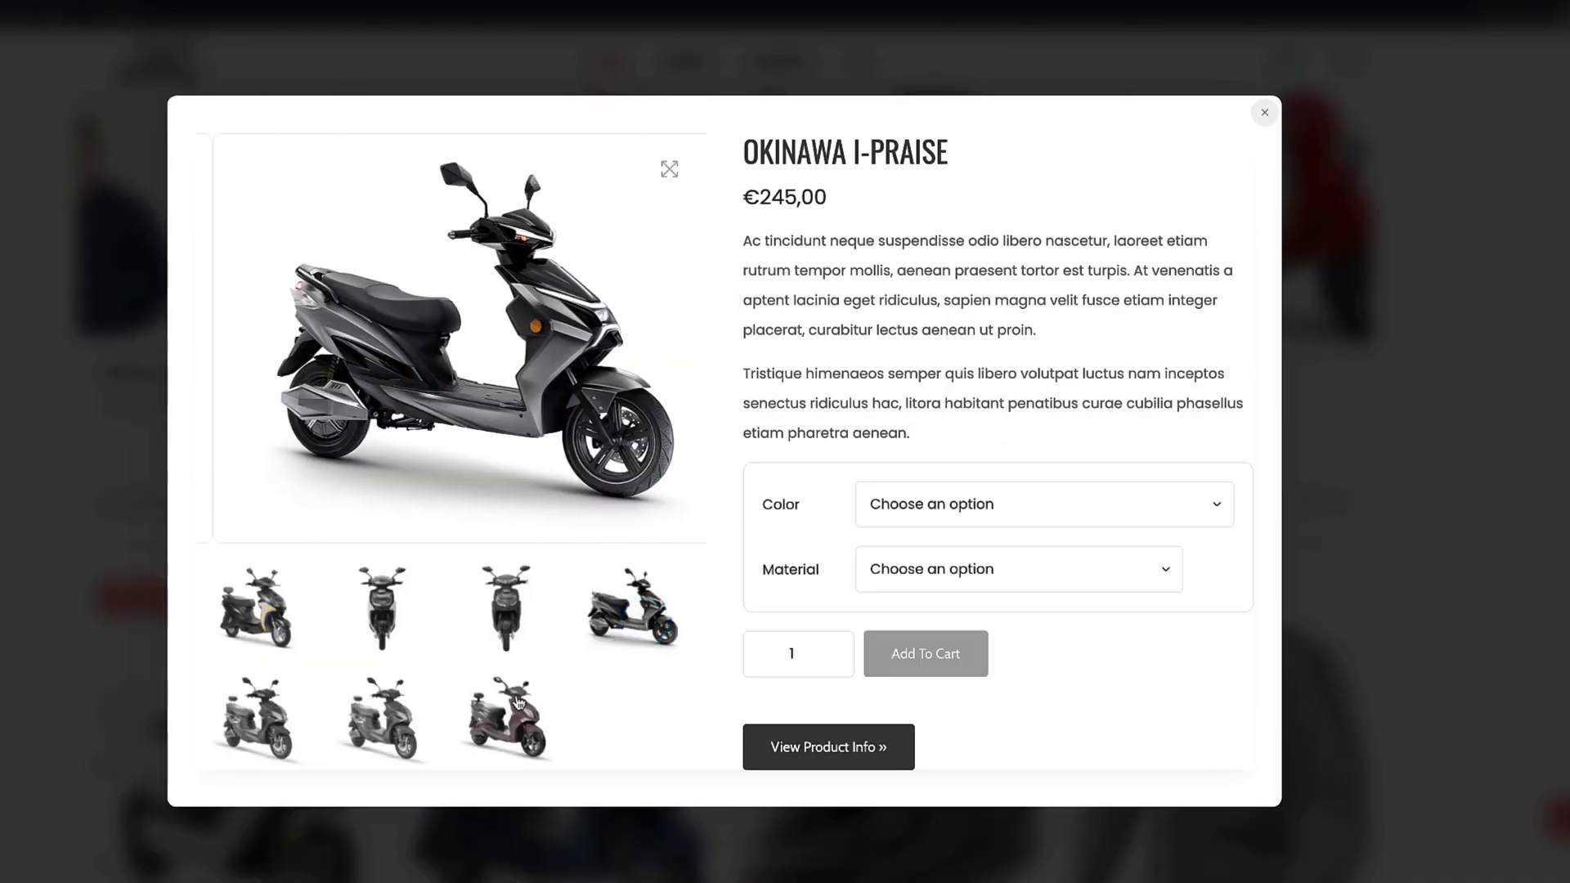
click(823, 746)
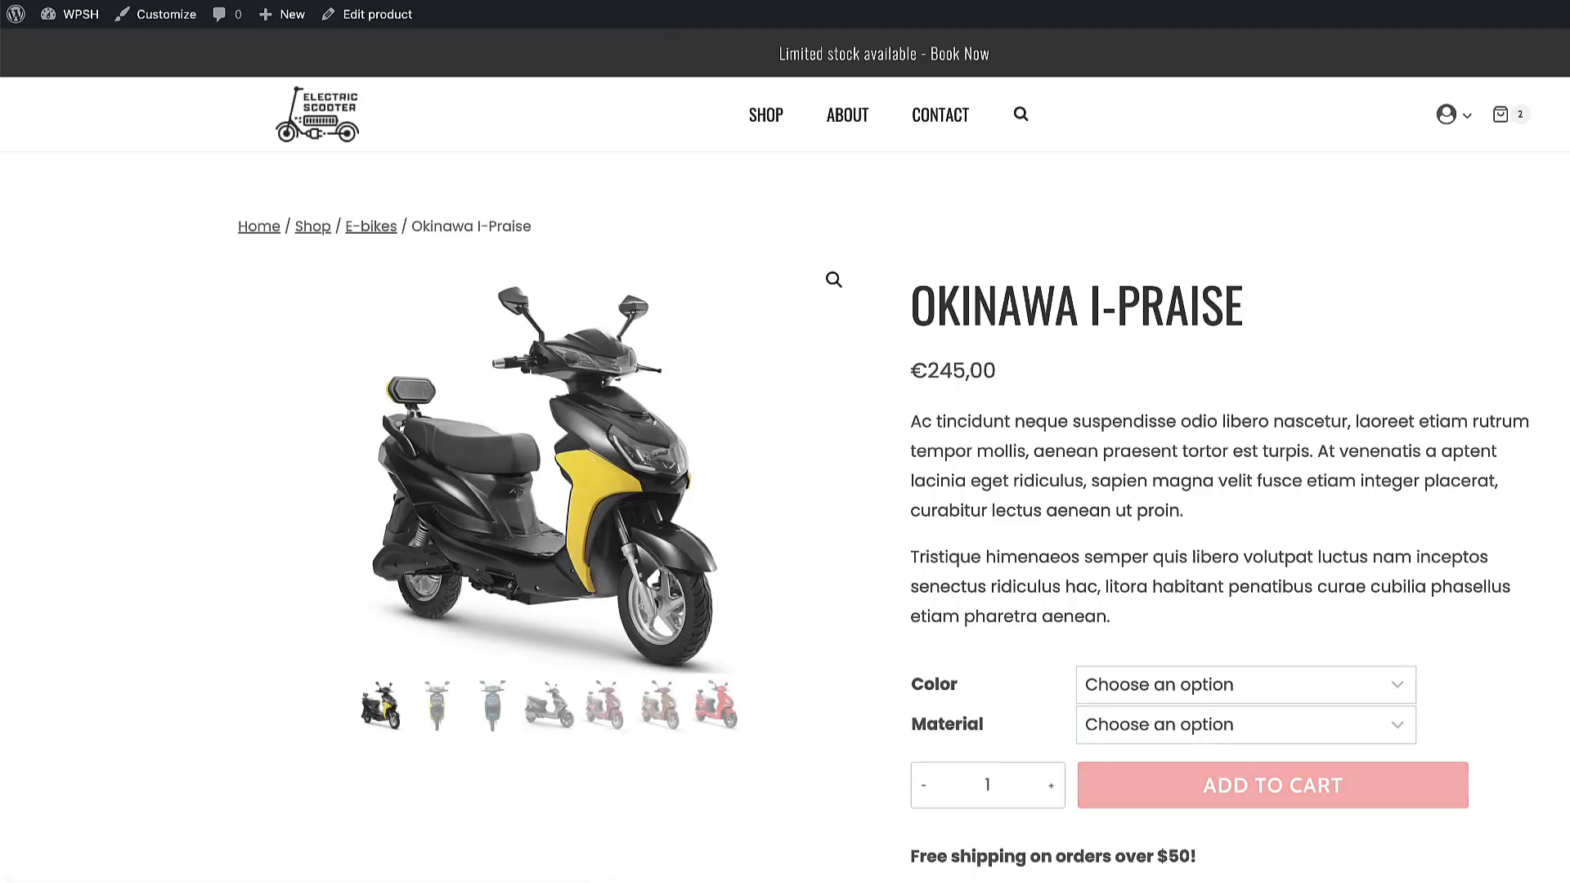
Go to the site's WordPress dashboard and open the Addonify Quick View settings.
mouse_move(81, 17)
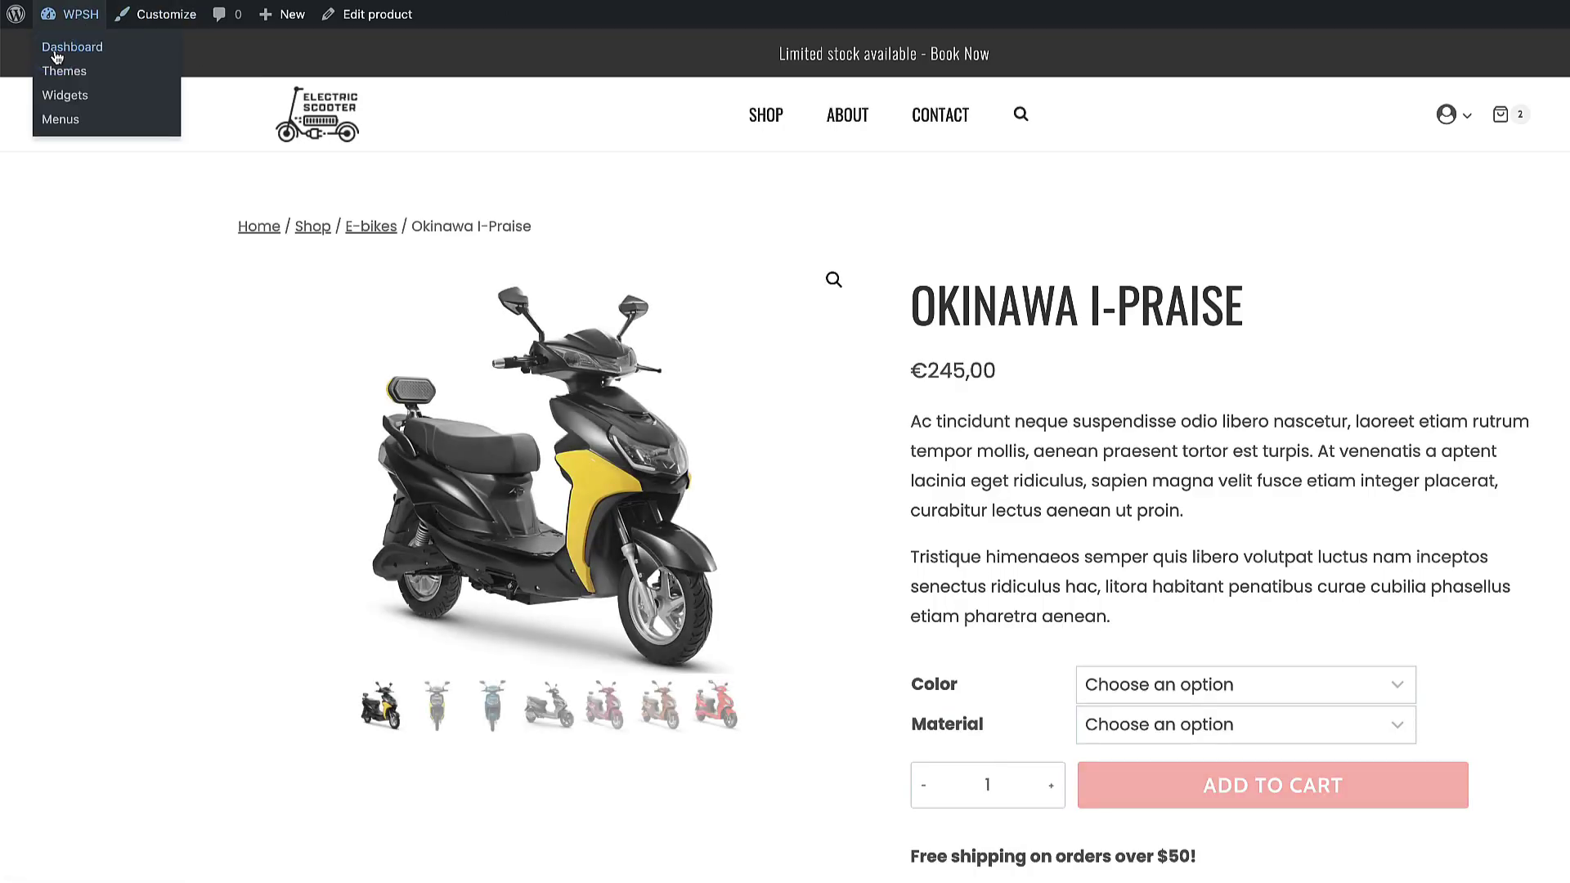
click(59, 49)
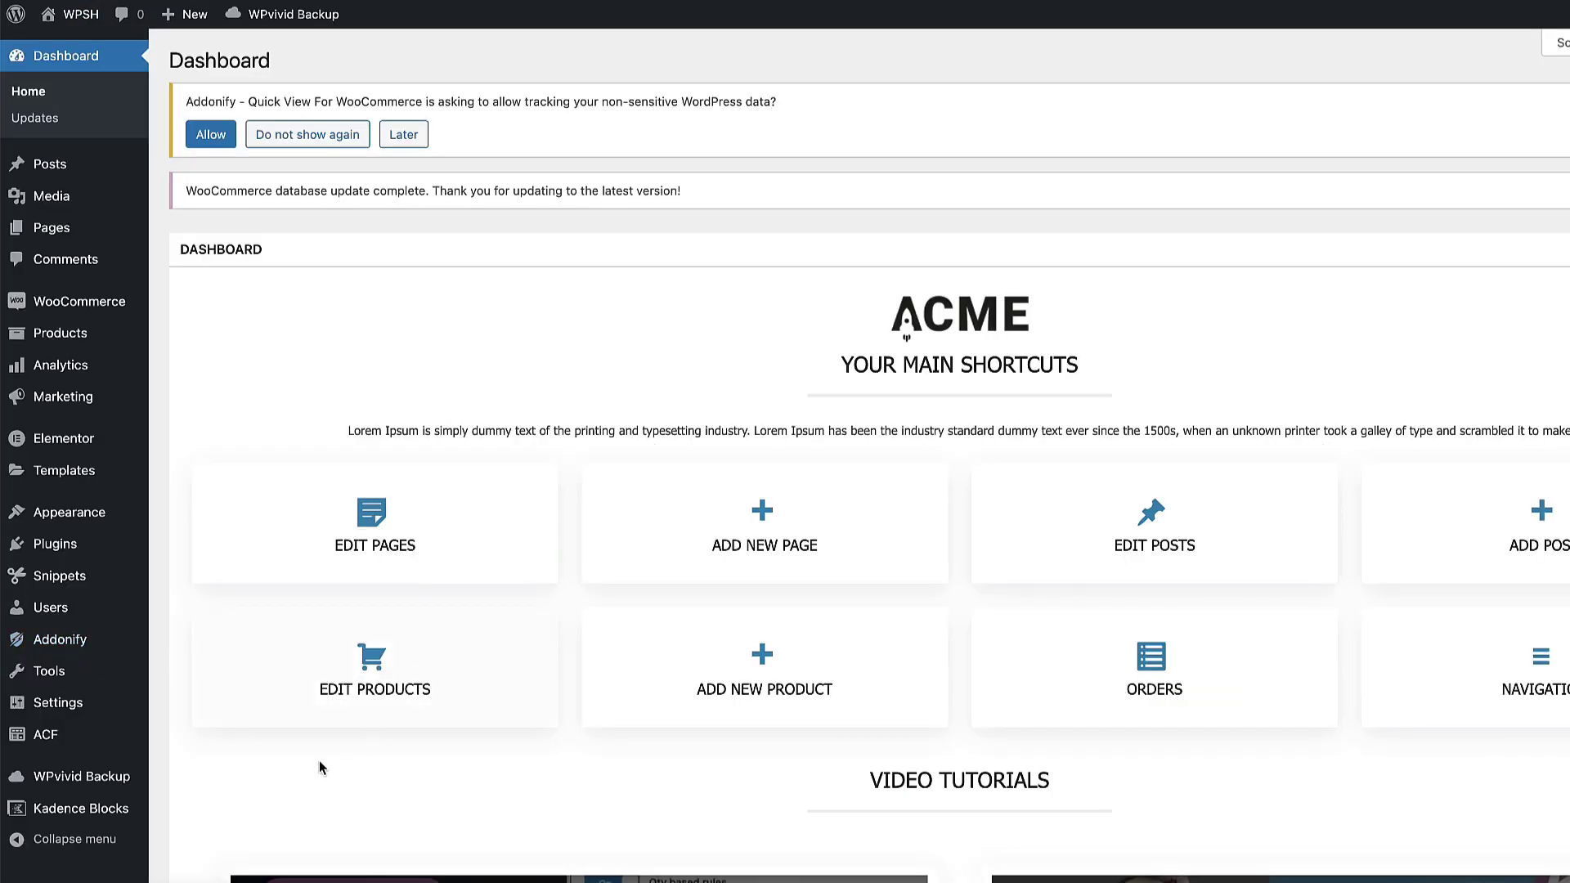
click(74, 644)
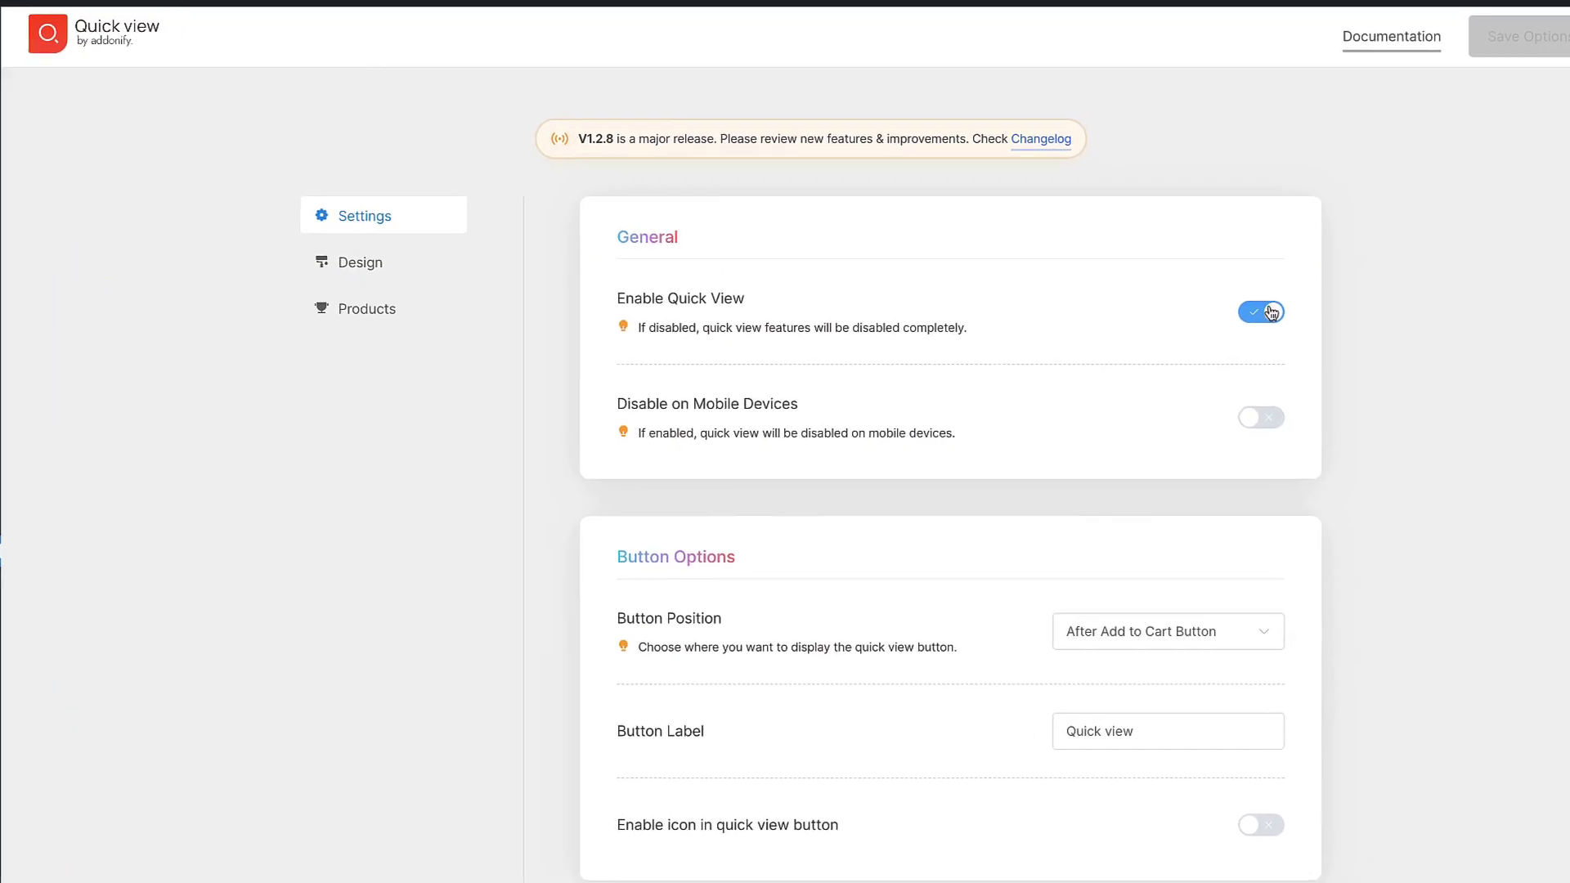
Check the quick view button's position and label options, and try enabling an icon in the button.
scroll(1271, 313, down, 2)
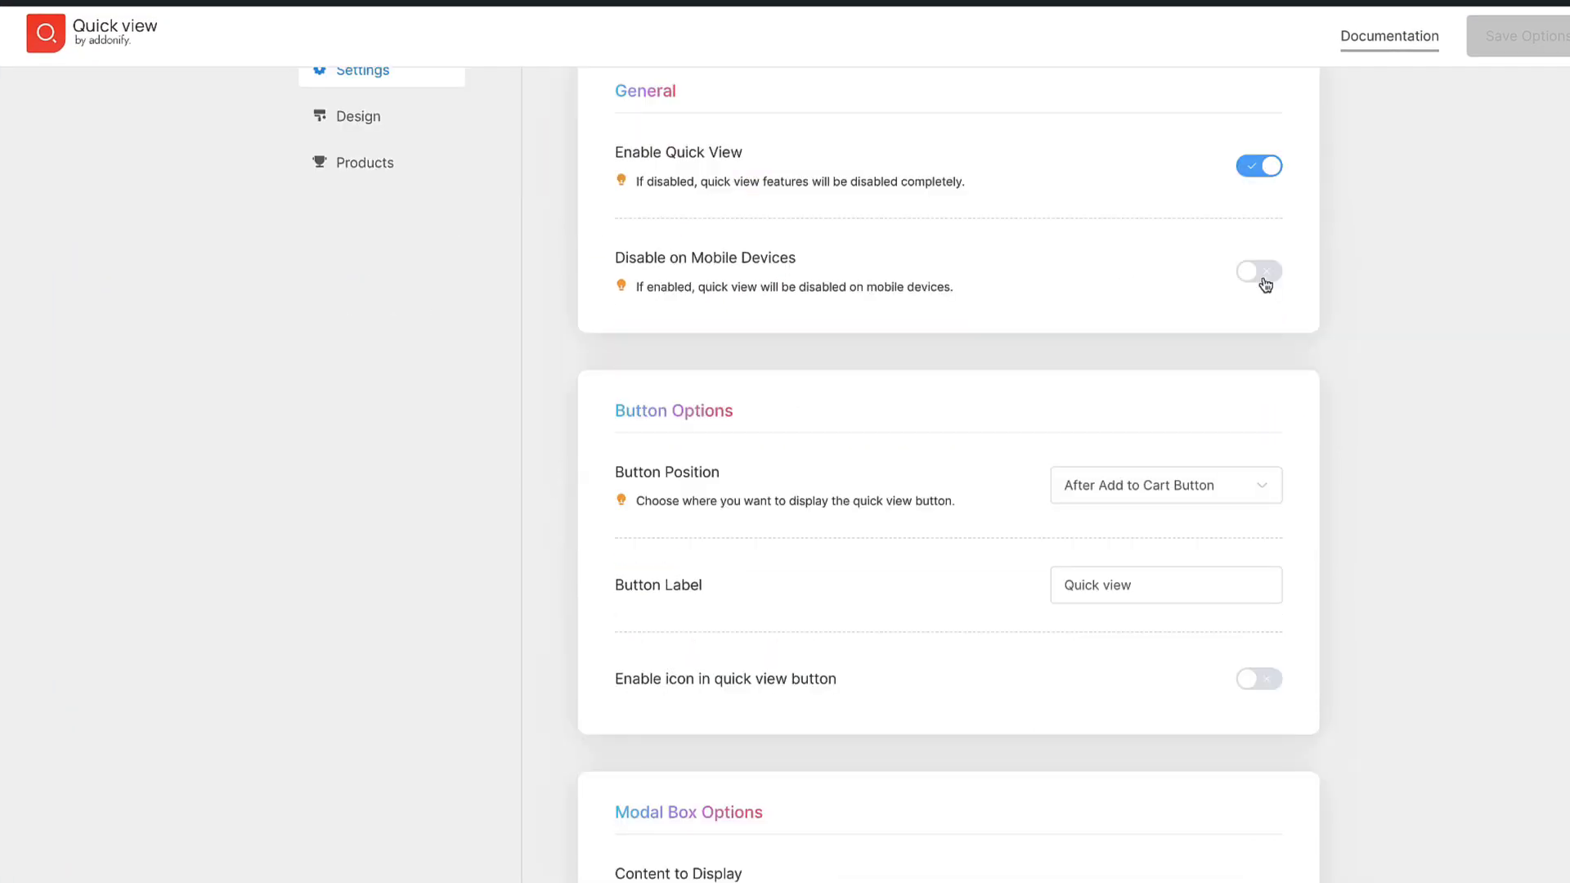
scroll(1272, 319, down, 3)
click(1151, 246)
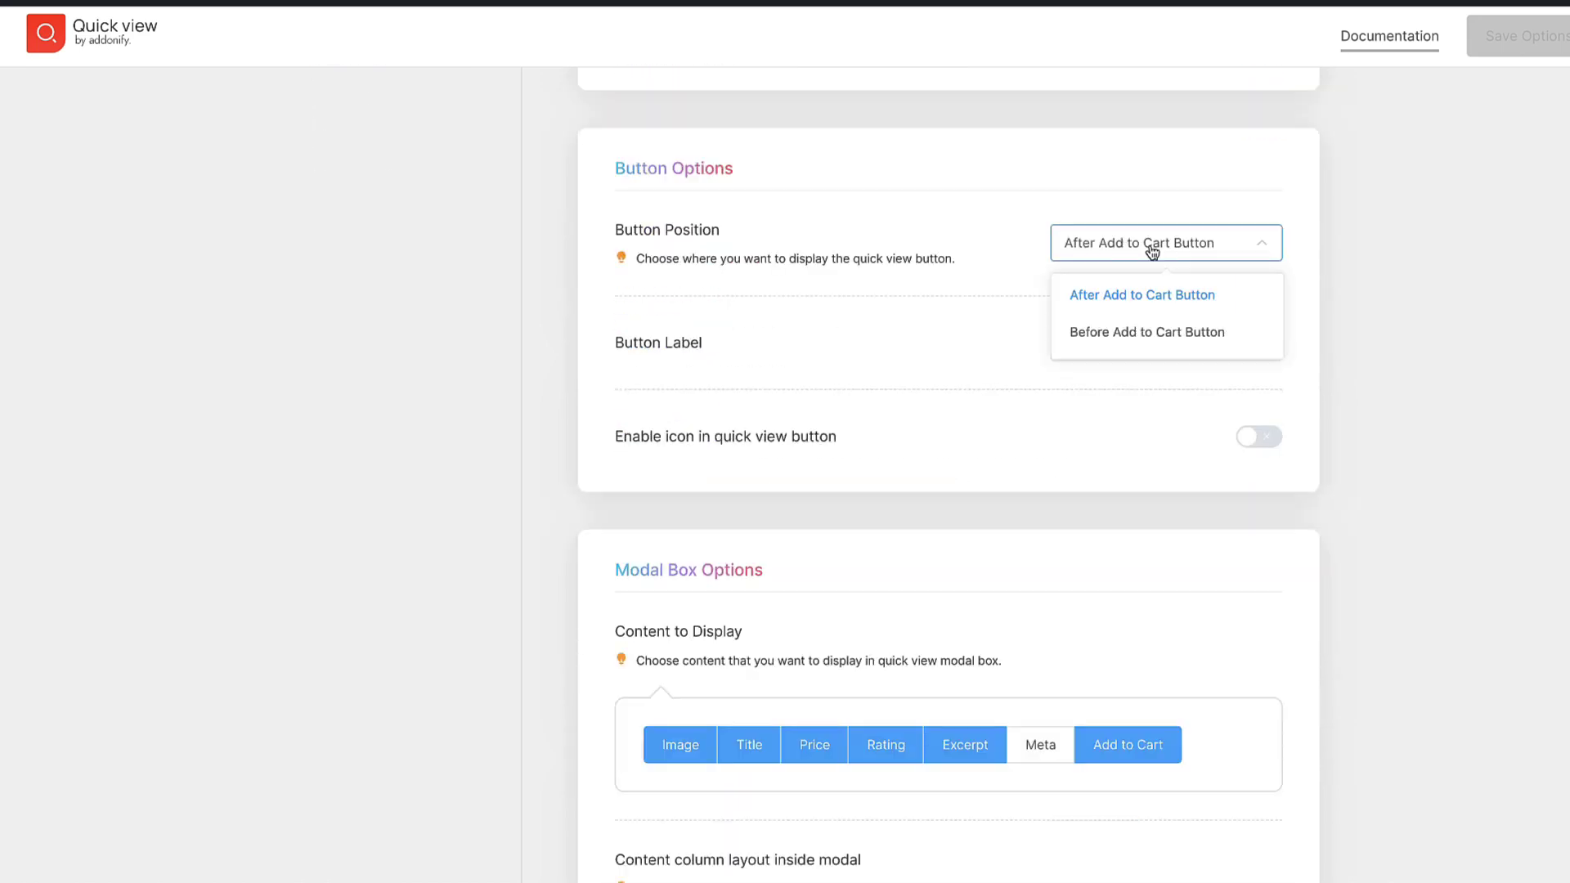
click(1139, 340)
drag(1138, 341, 1027, 332)
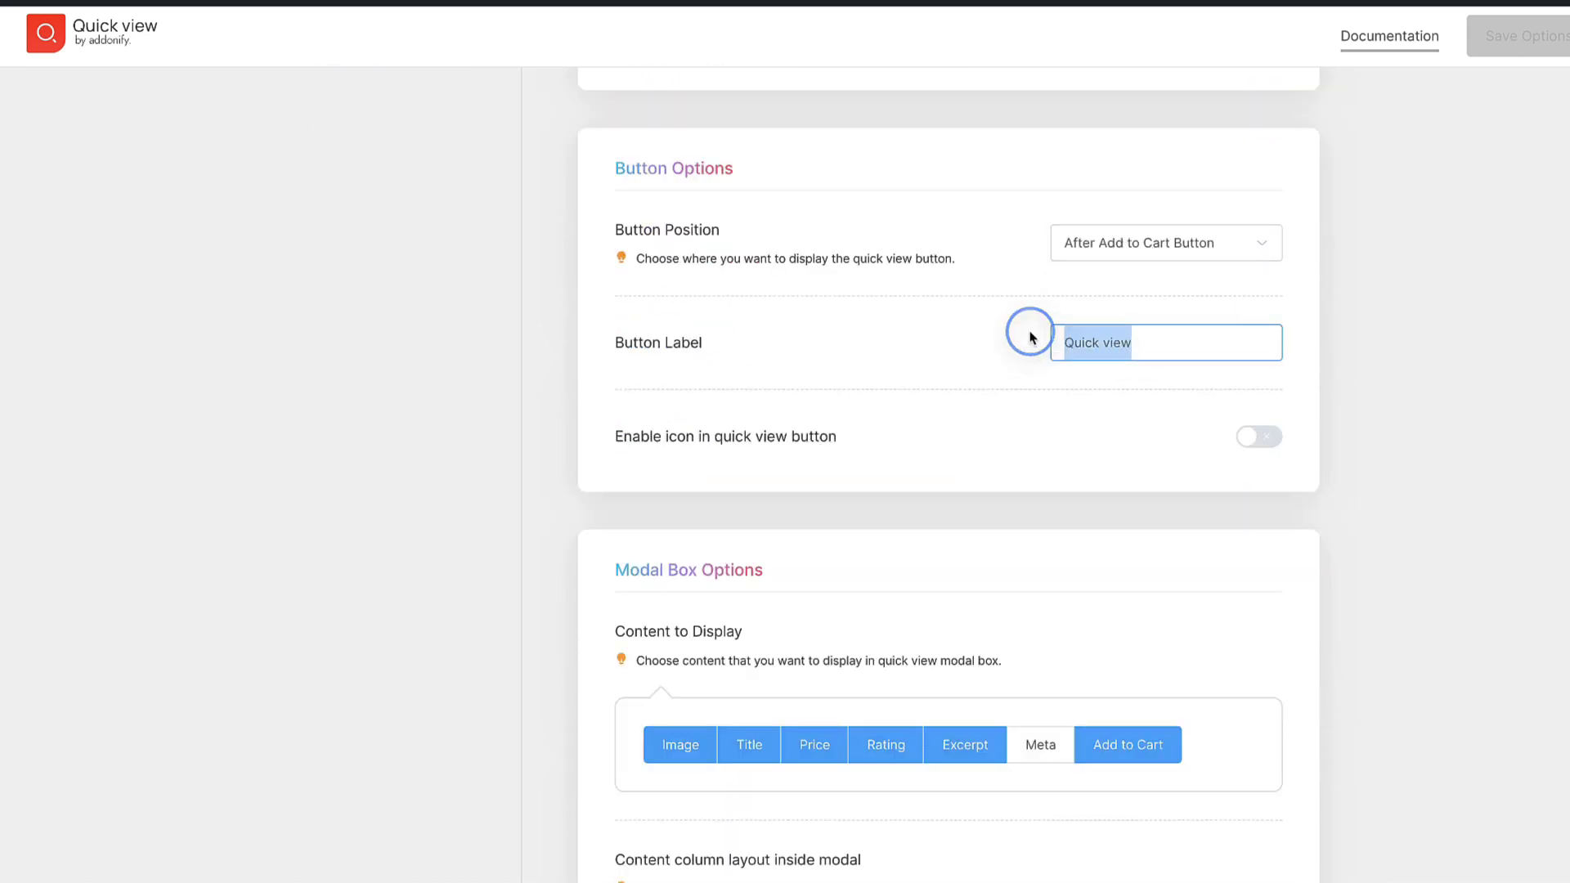
click(1410, 342)
scroll(1414, 341, down, 1)
click(1261, 327)
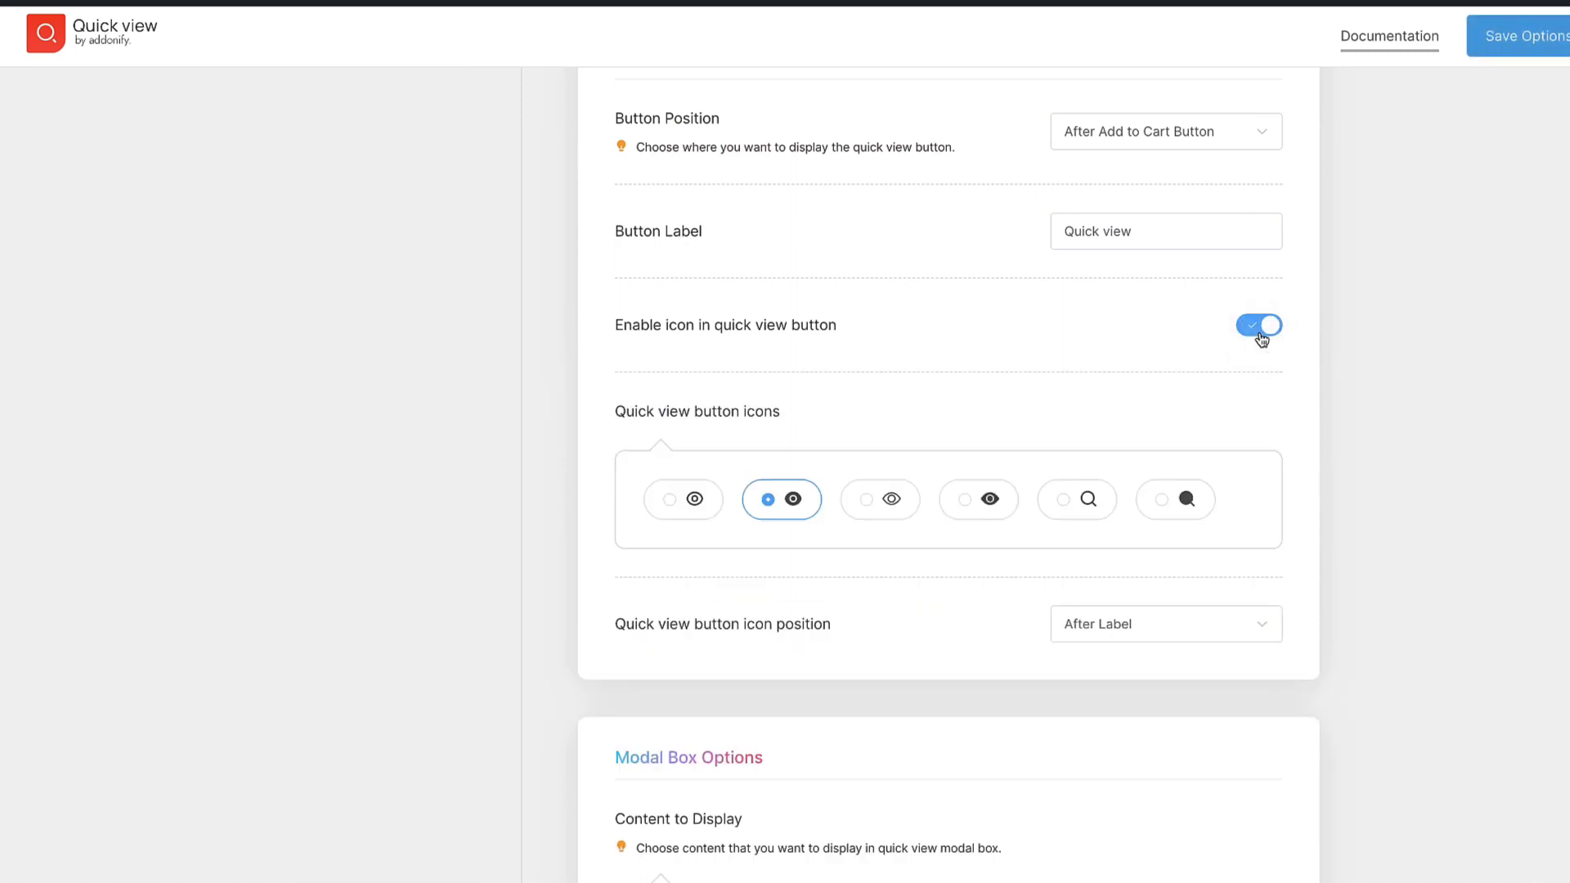
scroll(1186, 335, down, 7)
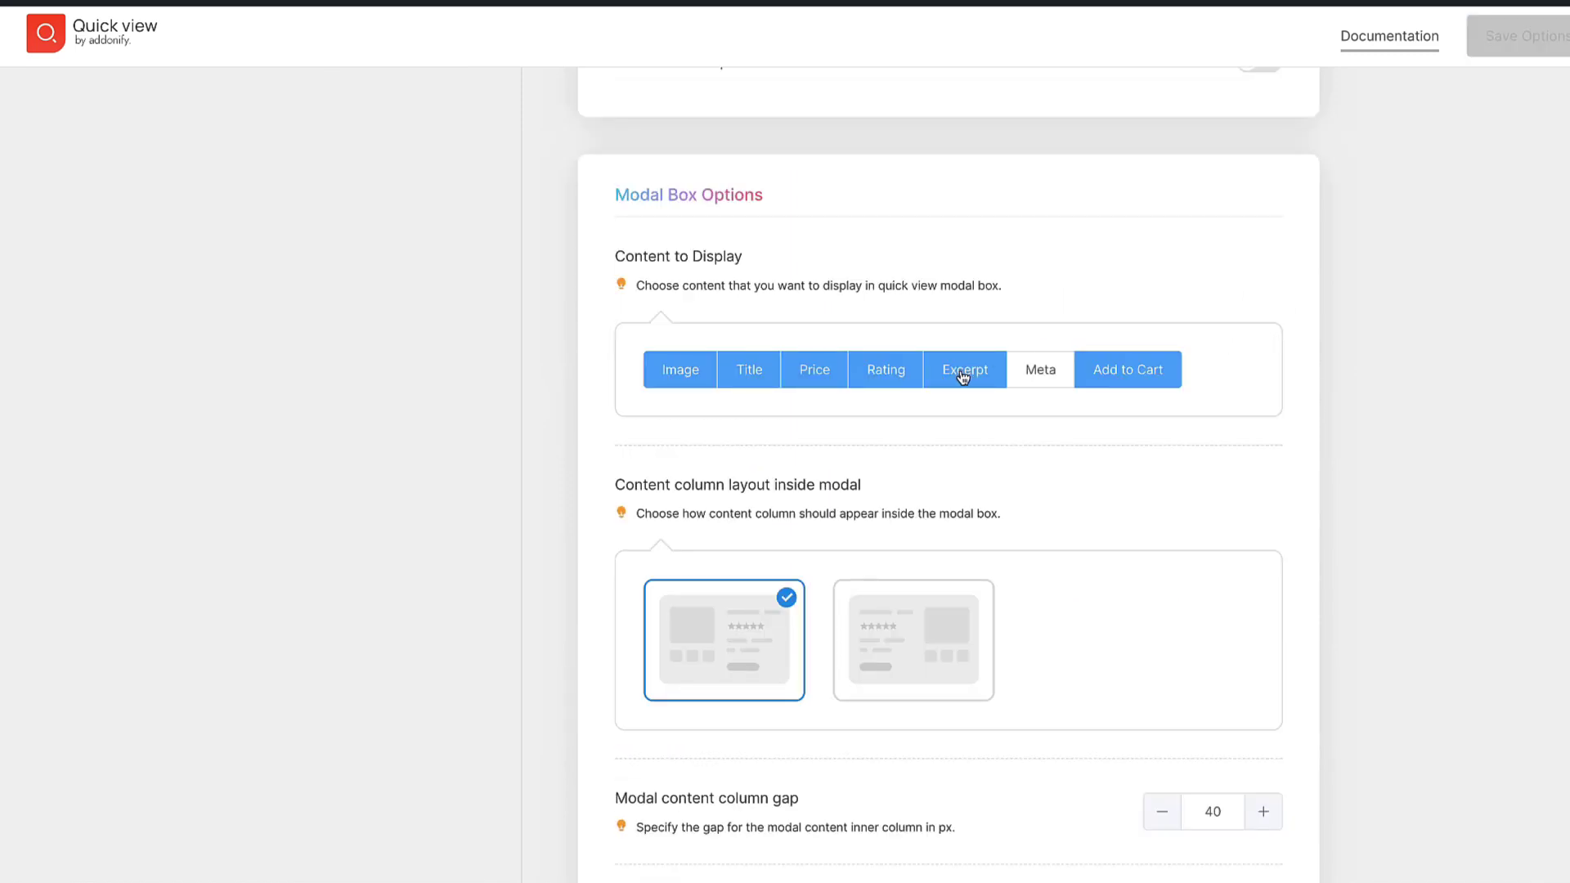
Try the modal content column layout with the product image on the opposite side.
scroll(963, 376, down, 2)
click(918, 428)
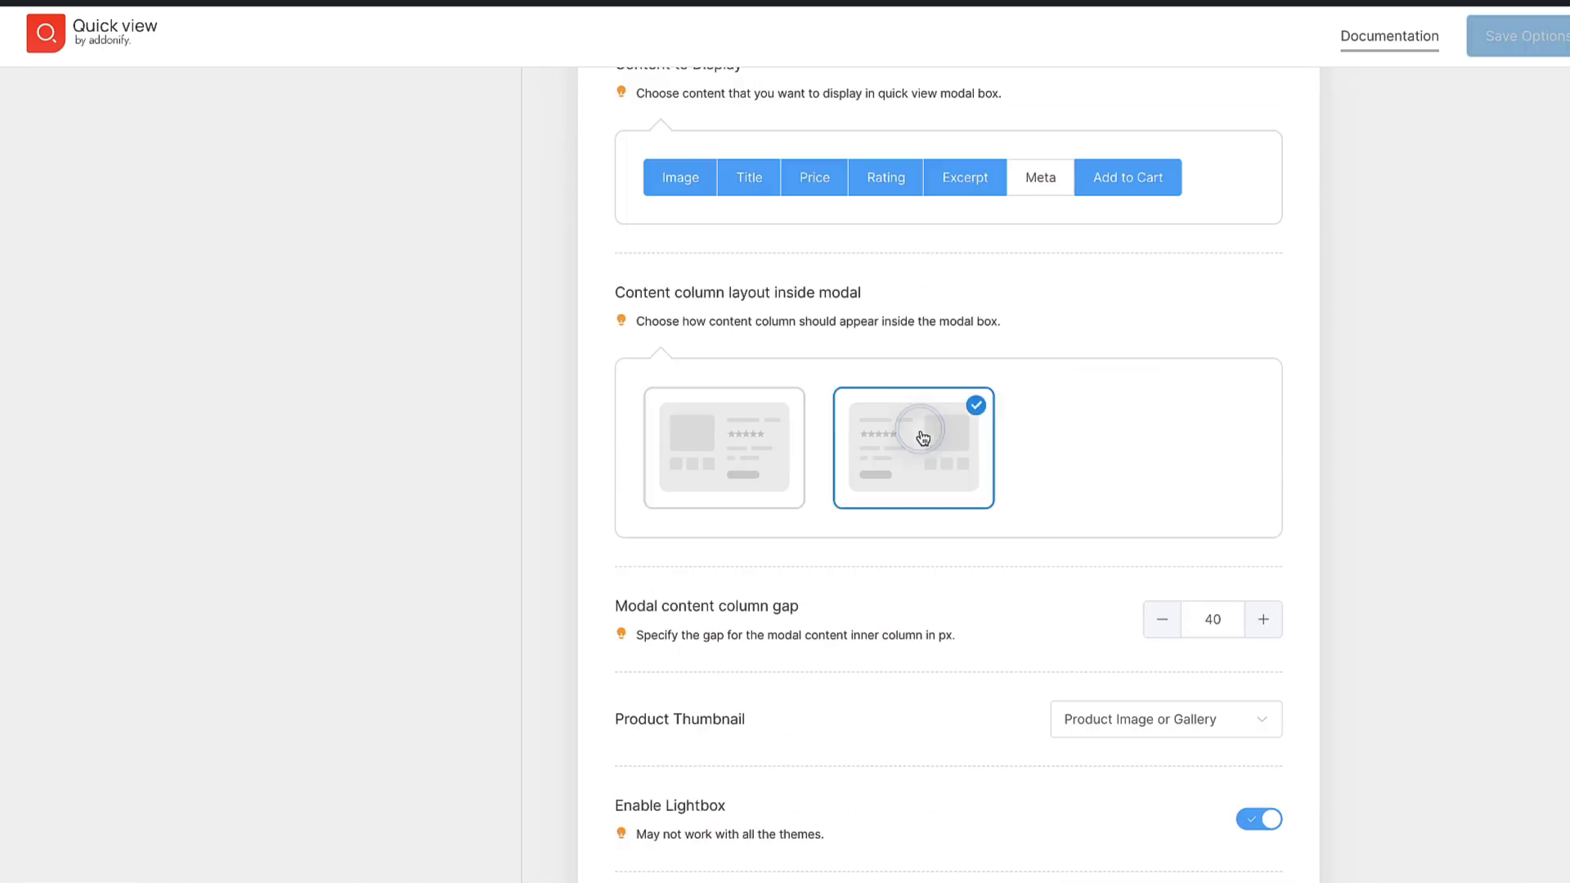
scroll(1090, 449, down, 8)
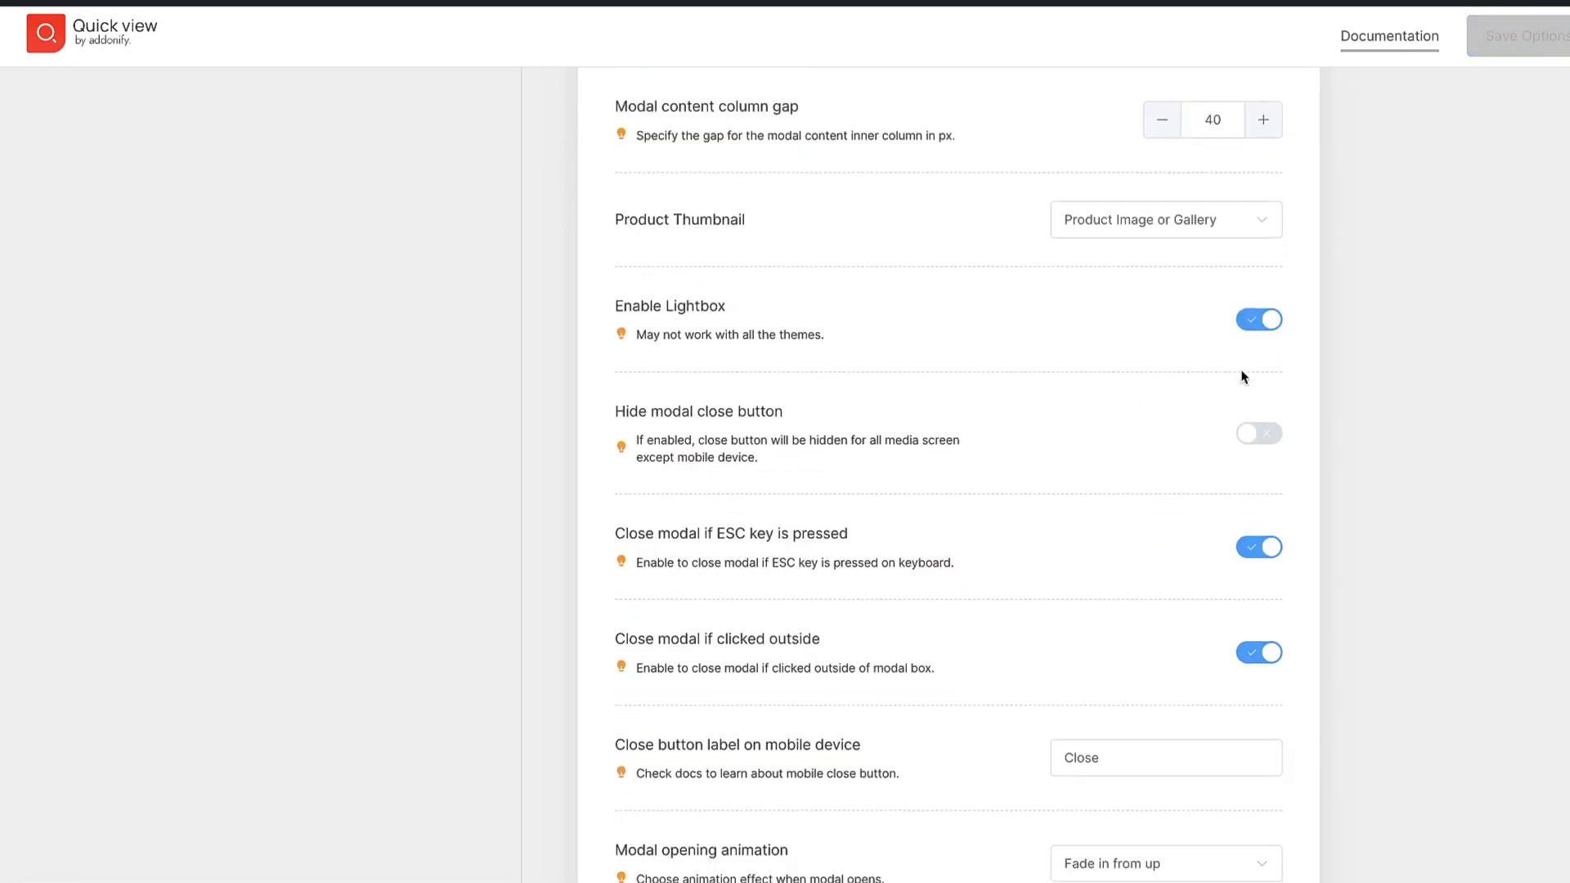
Choose another modal opening animation and preview the quick view of the Handerson 3A electric bike on the shop page.
scroll(1216, 403, down, 4)
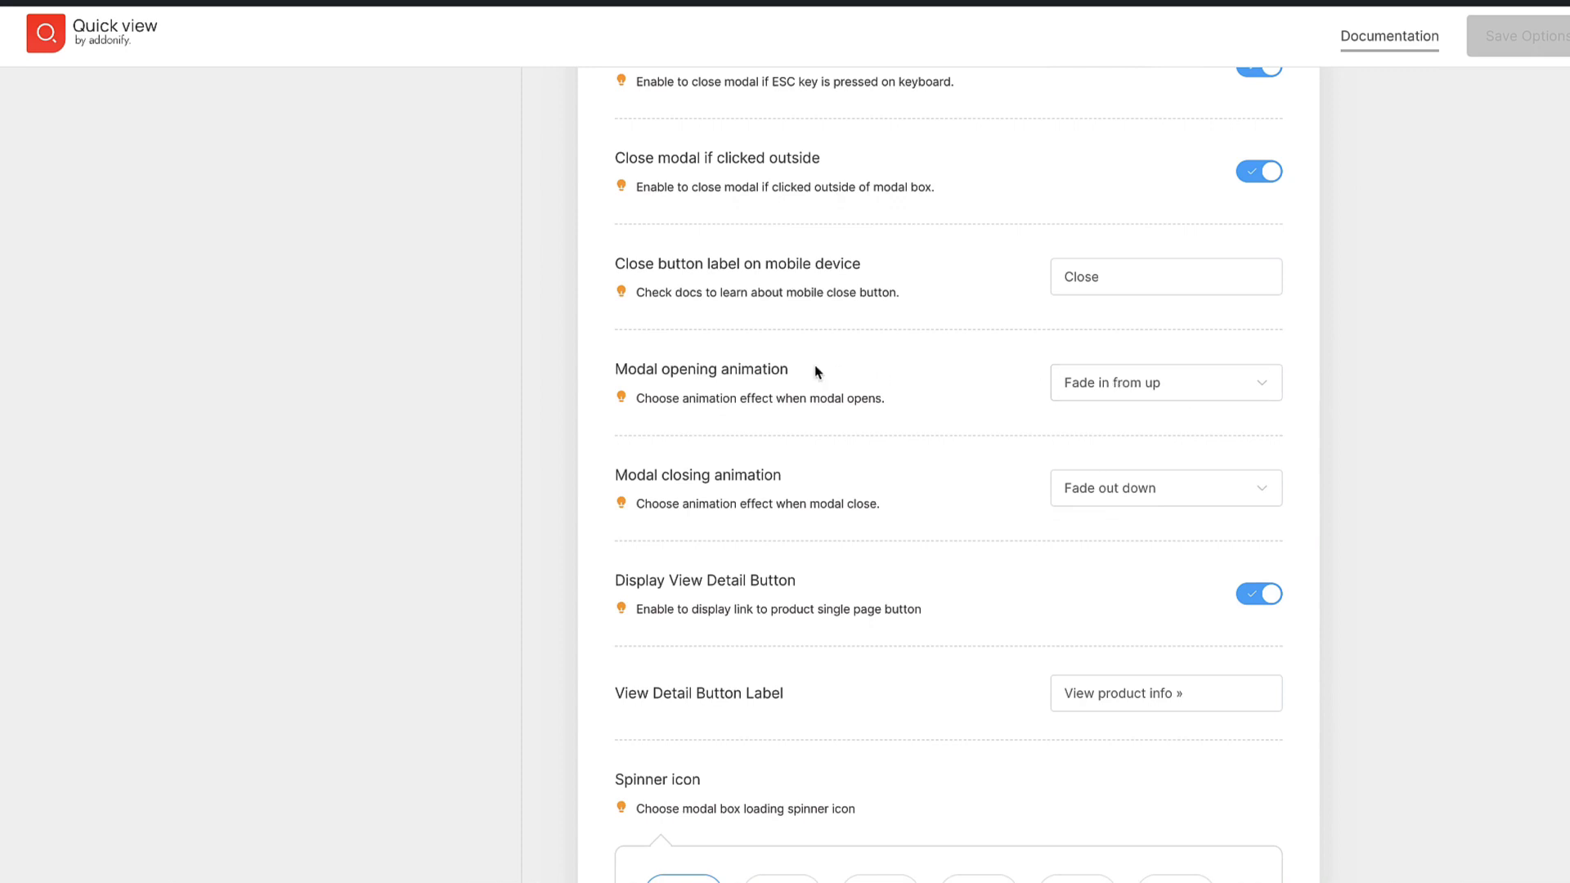
click(1117, 390)
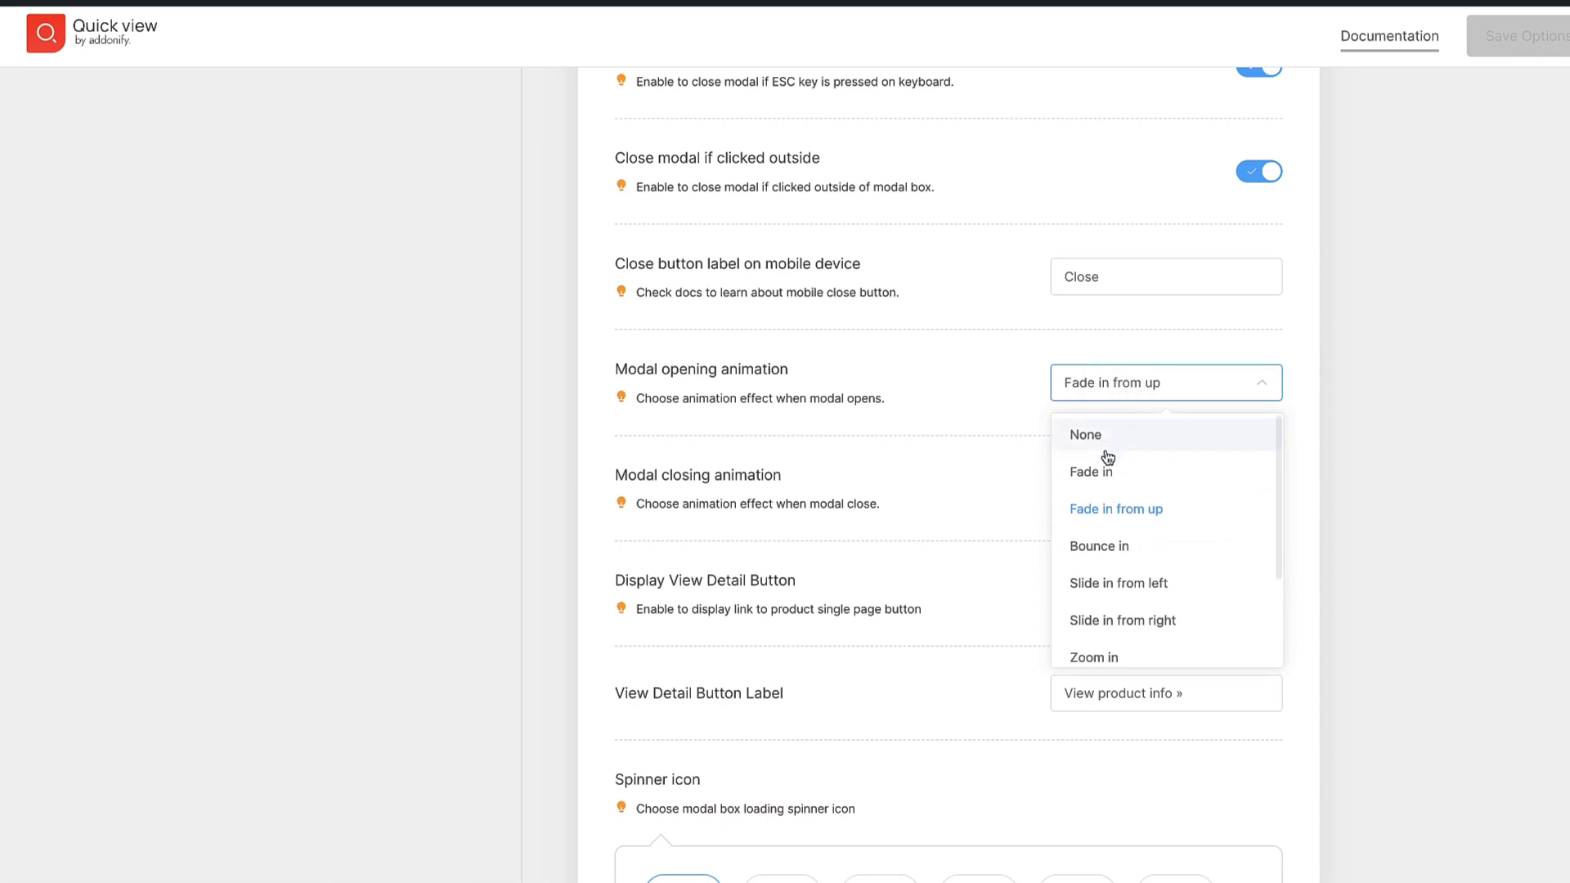
click(1110, 564)
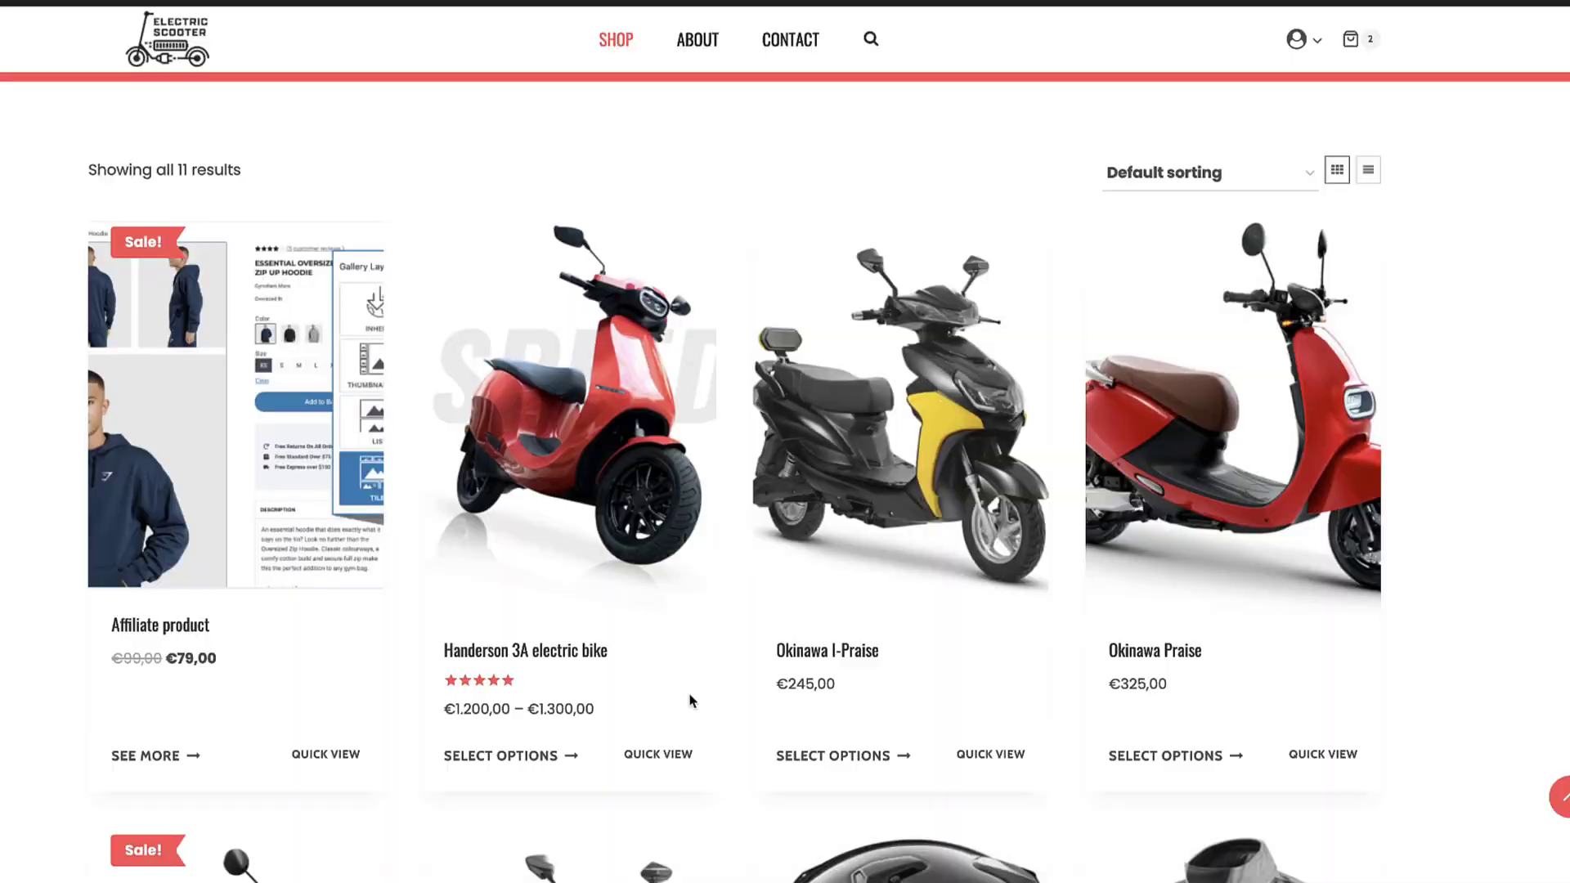
click(668, 765)
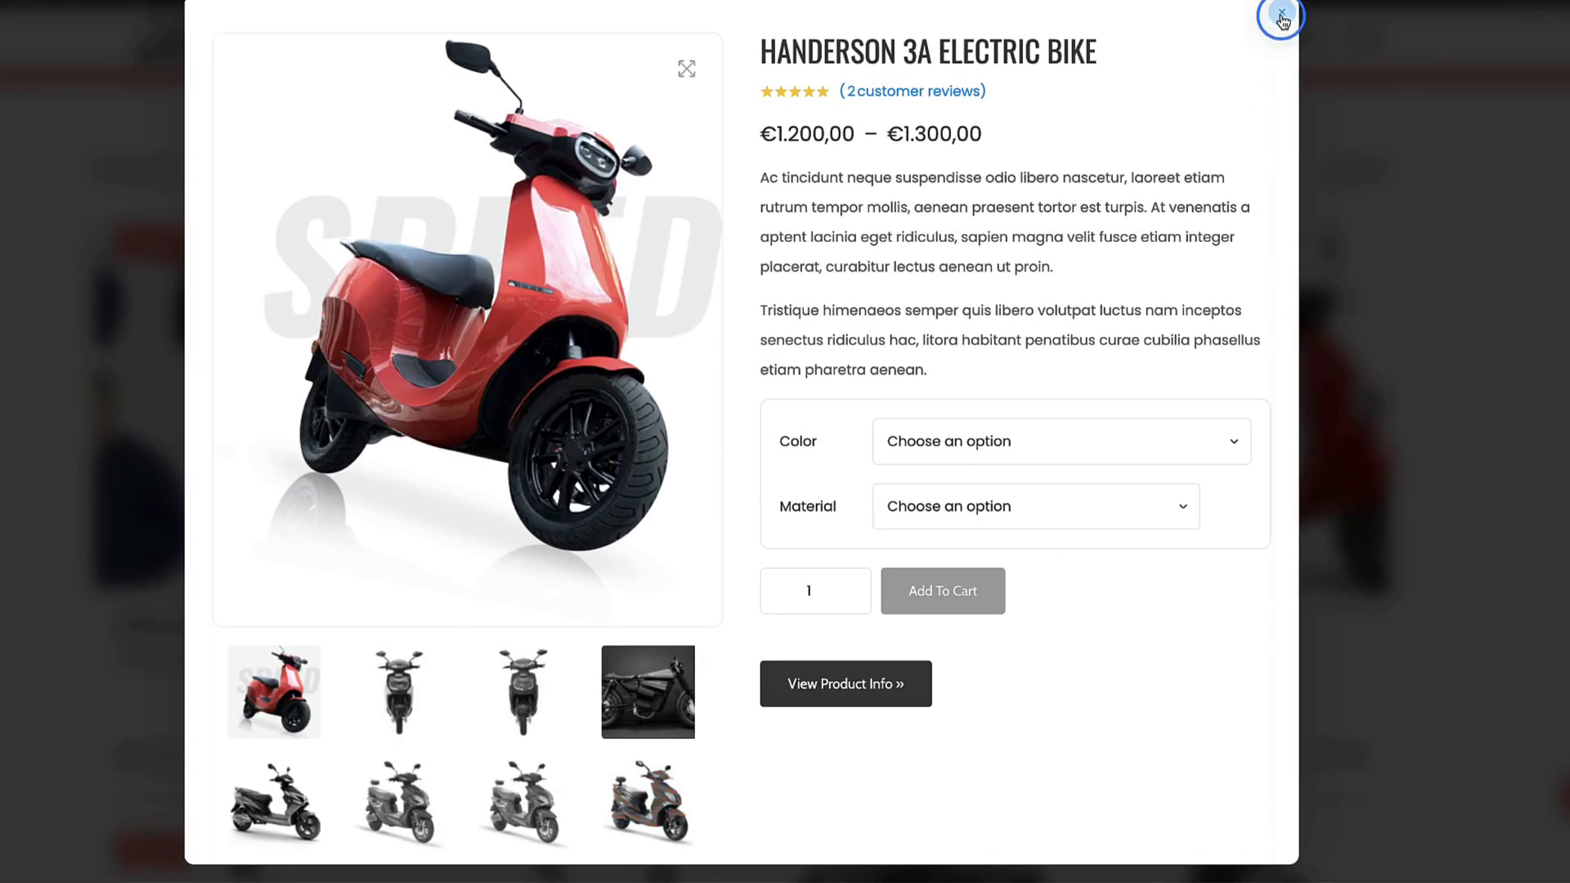
click(1280, 12)
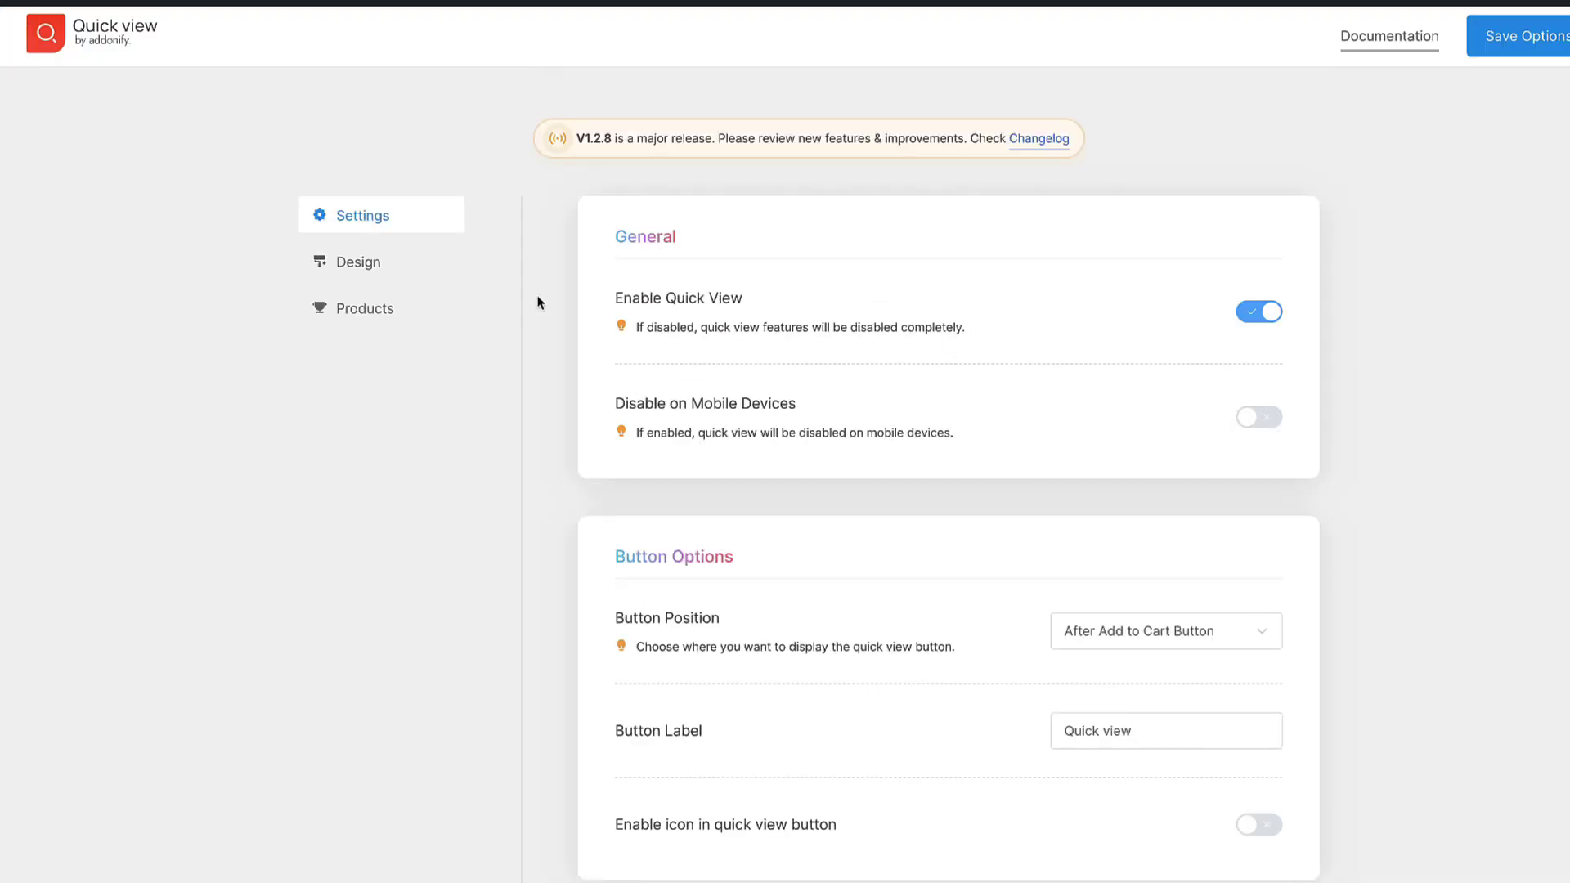
Look through the quick view design options for the button, modal box, gallery and miscellaneous buttons.
click(355, 270)
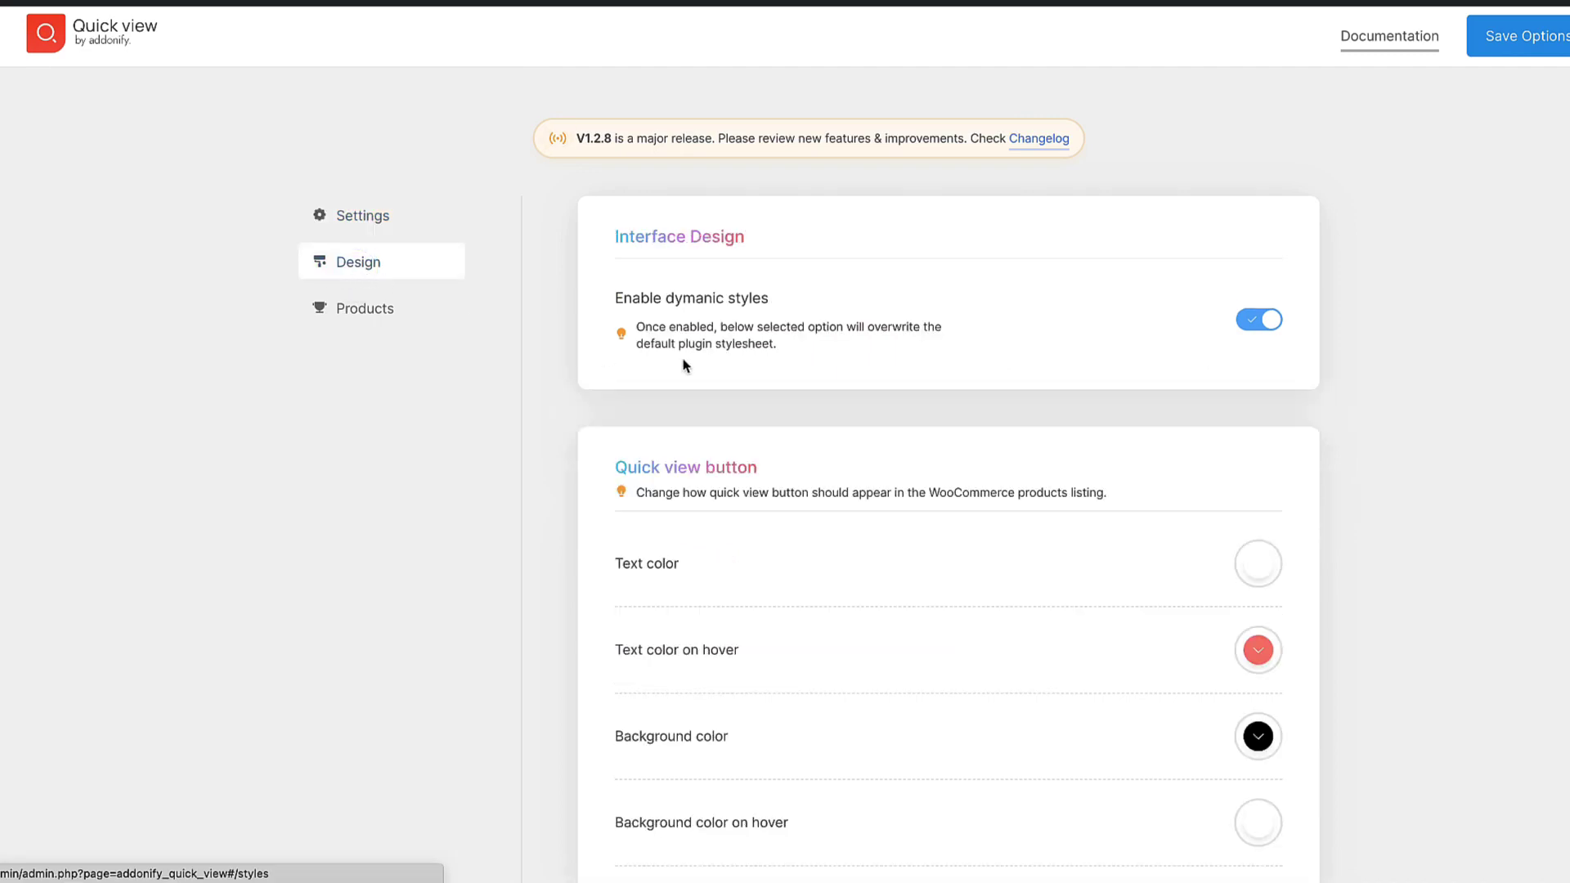
scroll(621, 401, down, 15)
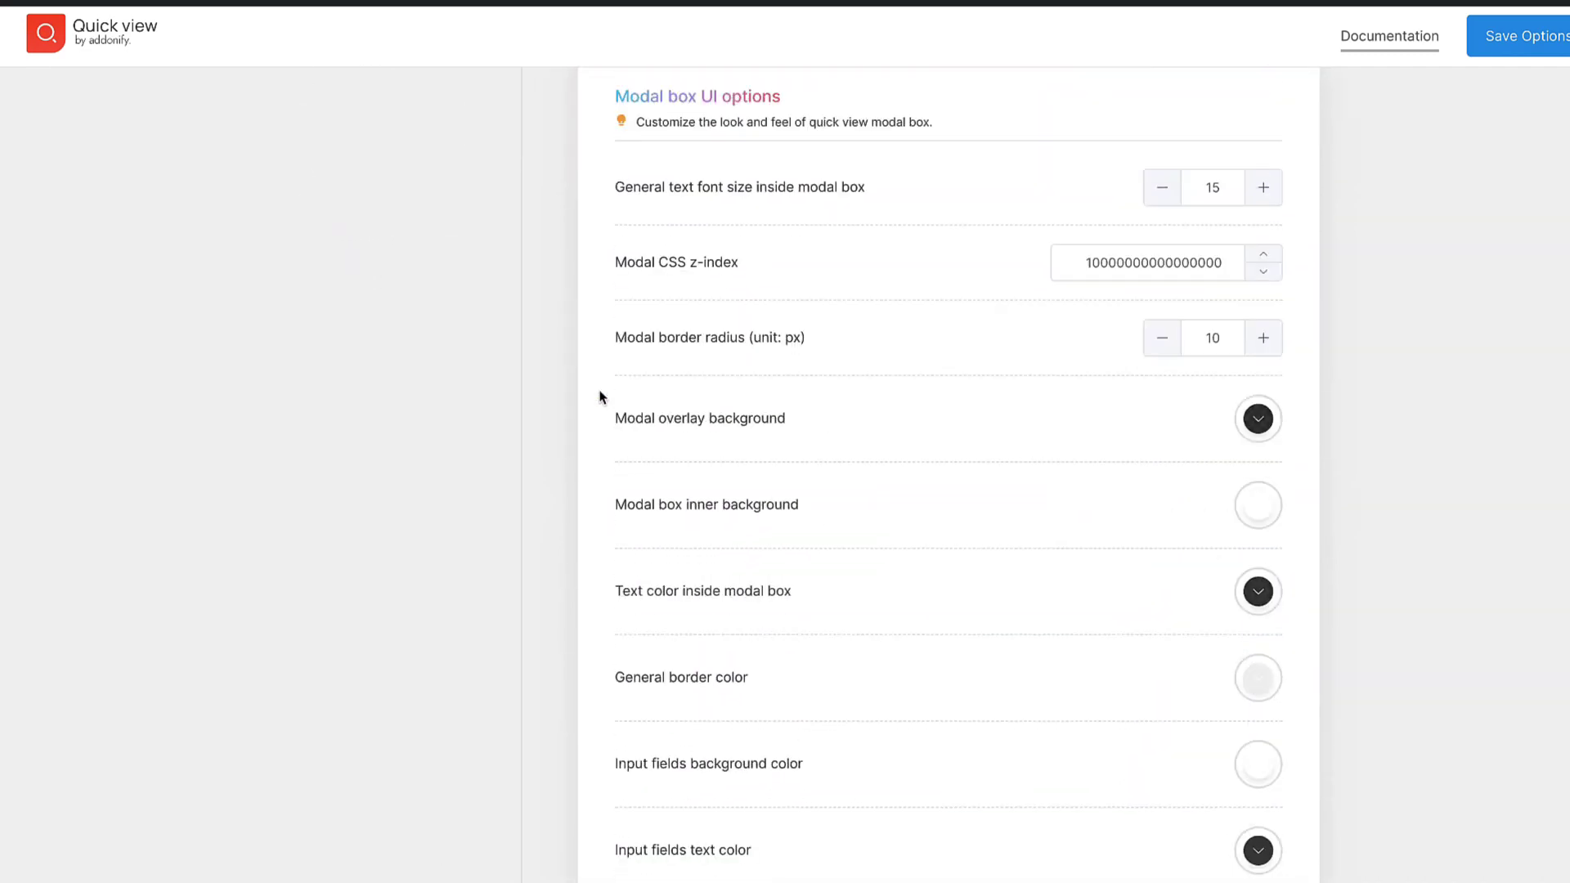
scroll(600, 397, down, 12)
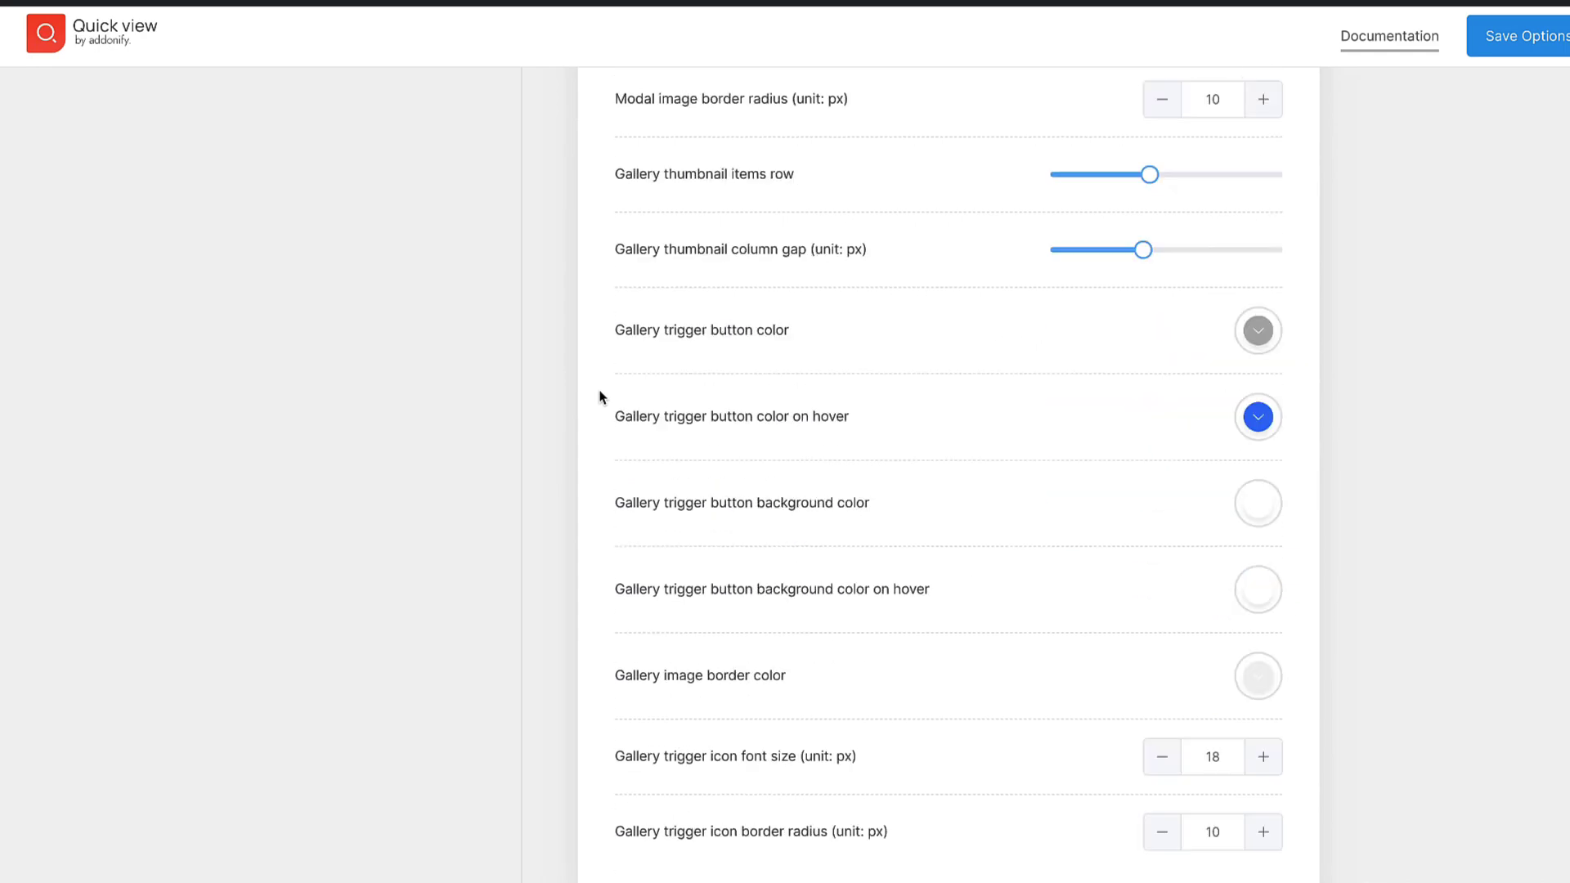
scroll(599, 397, down, 6)
scroll(599, 397, down, 20)
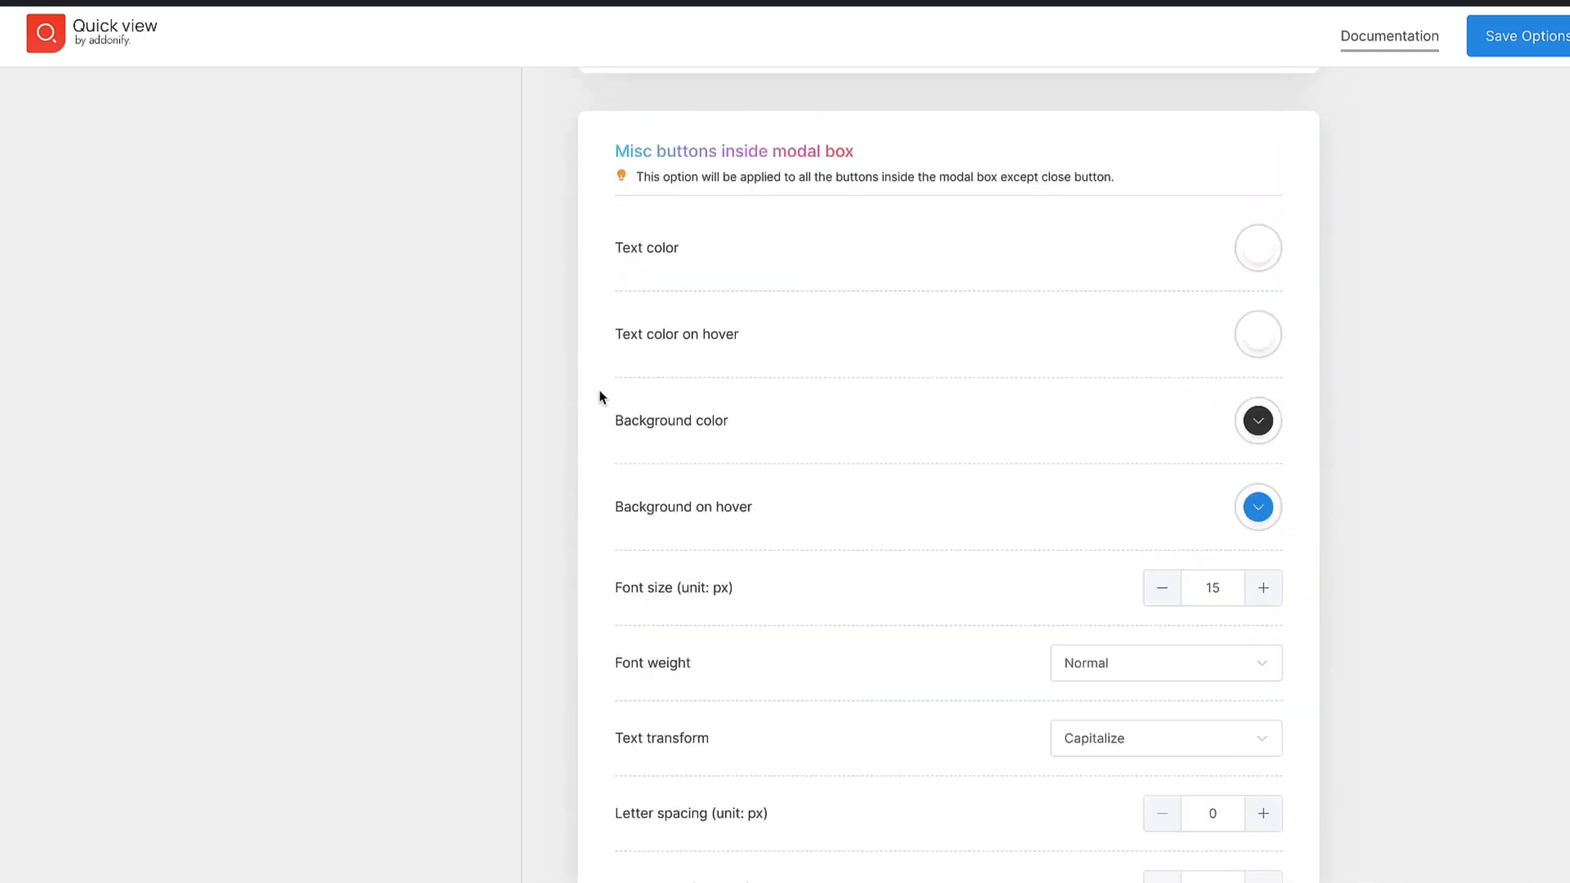
scroll(617, 403, down, 6)
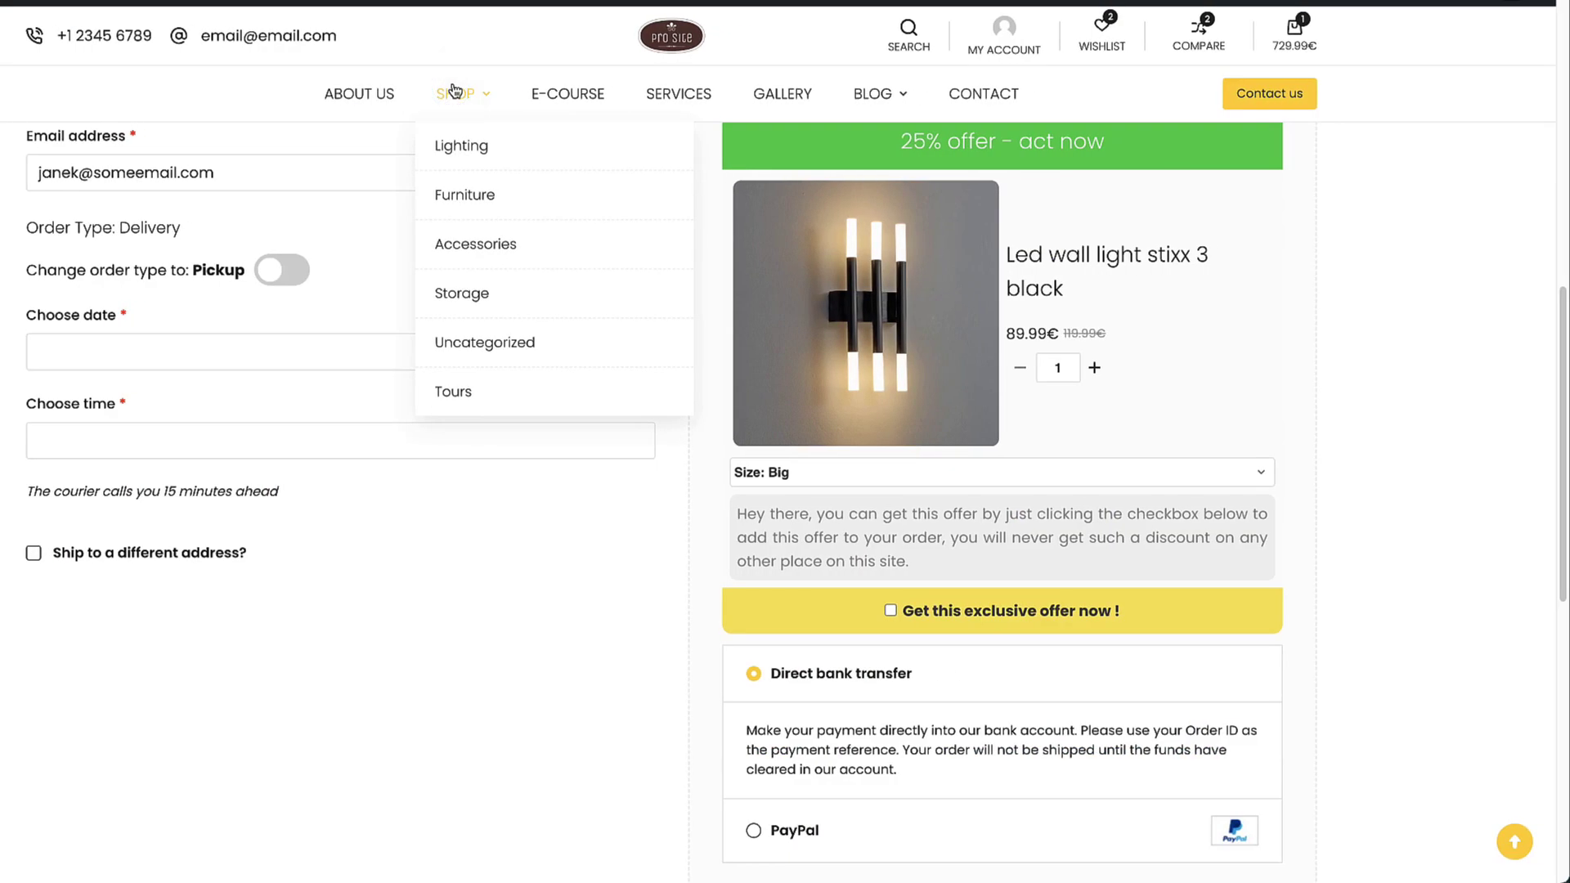
Open the floating cart on the Pro Site shop page and apply the coupon test20.
click(454, 91)
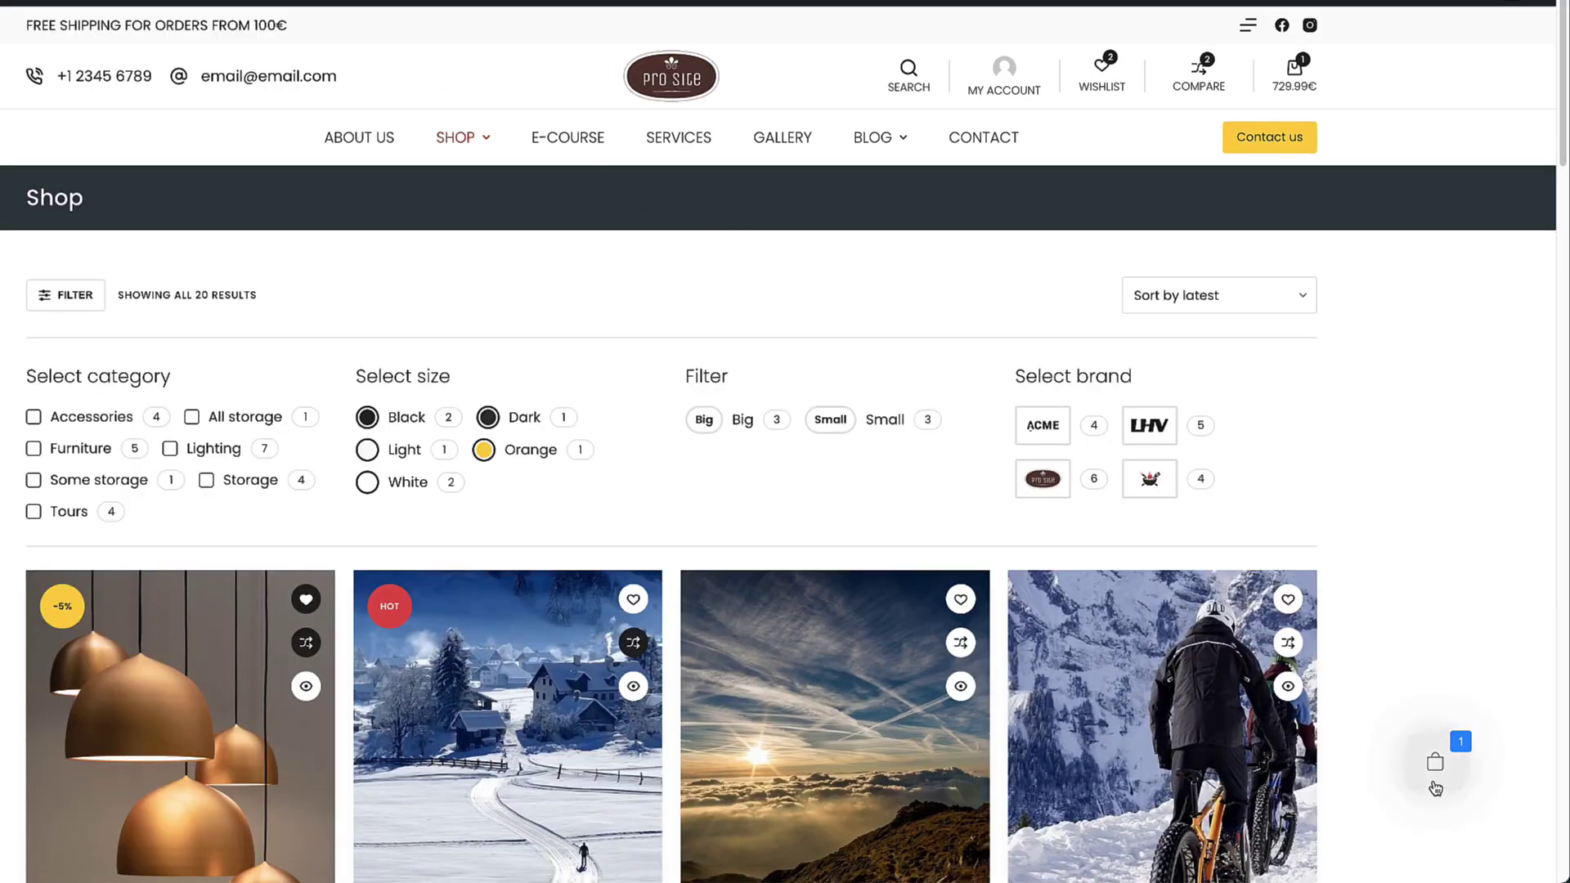
click(1441, 767)
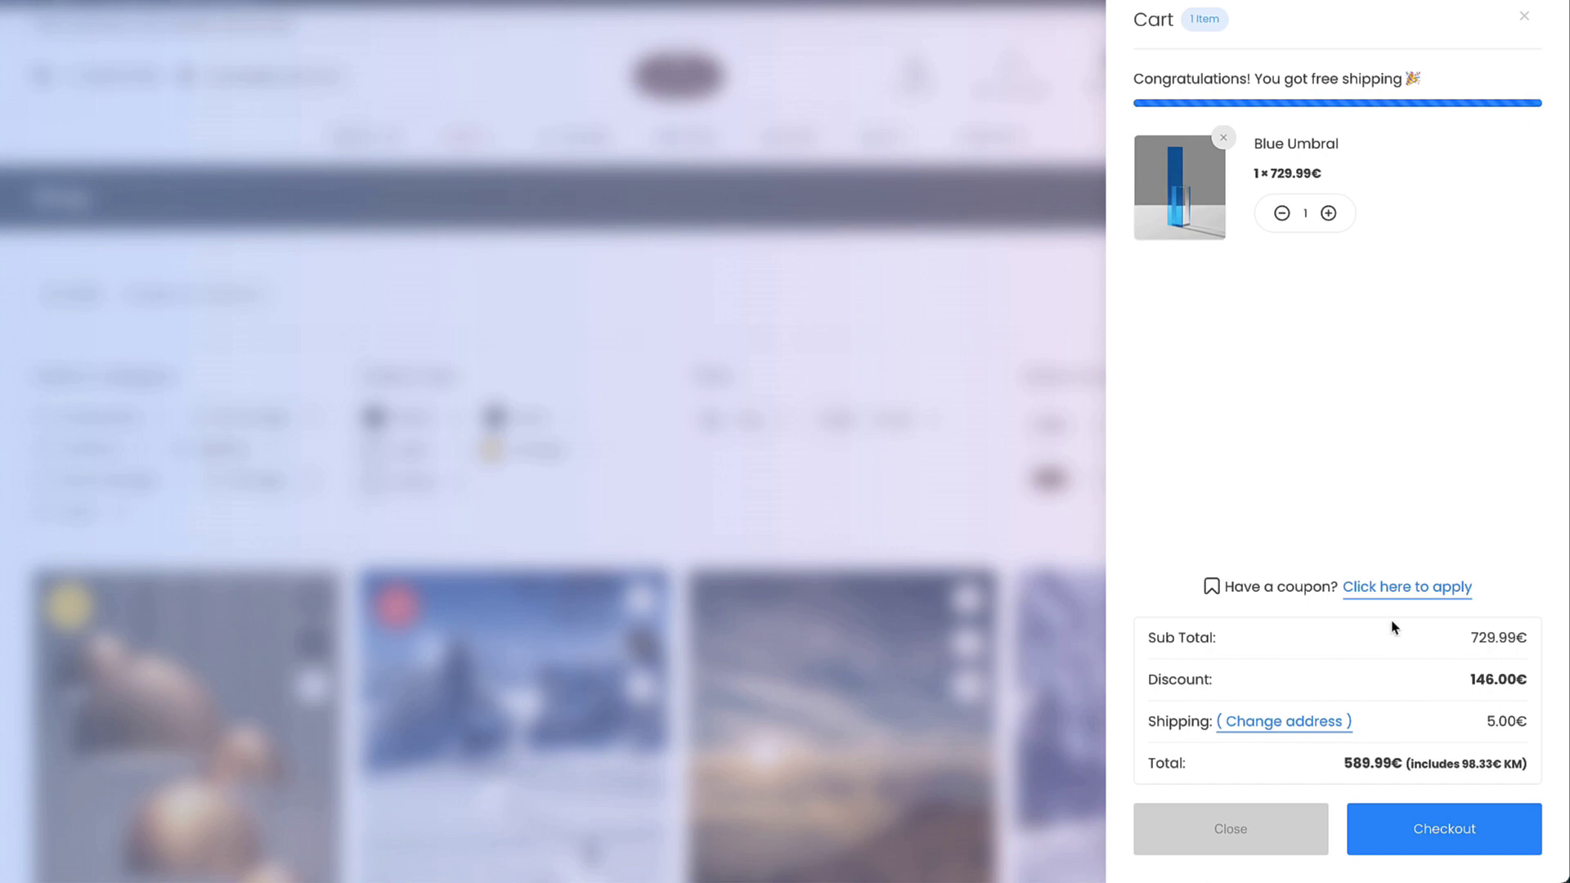
click(1383, 649)
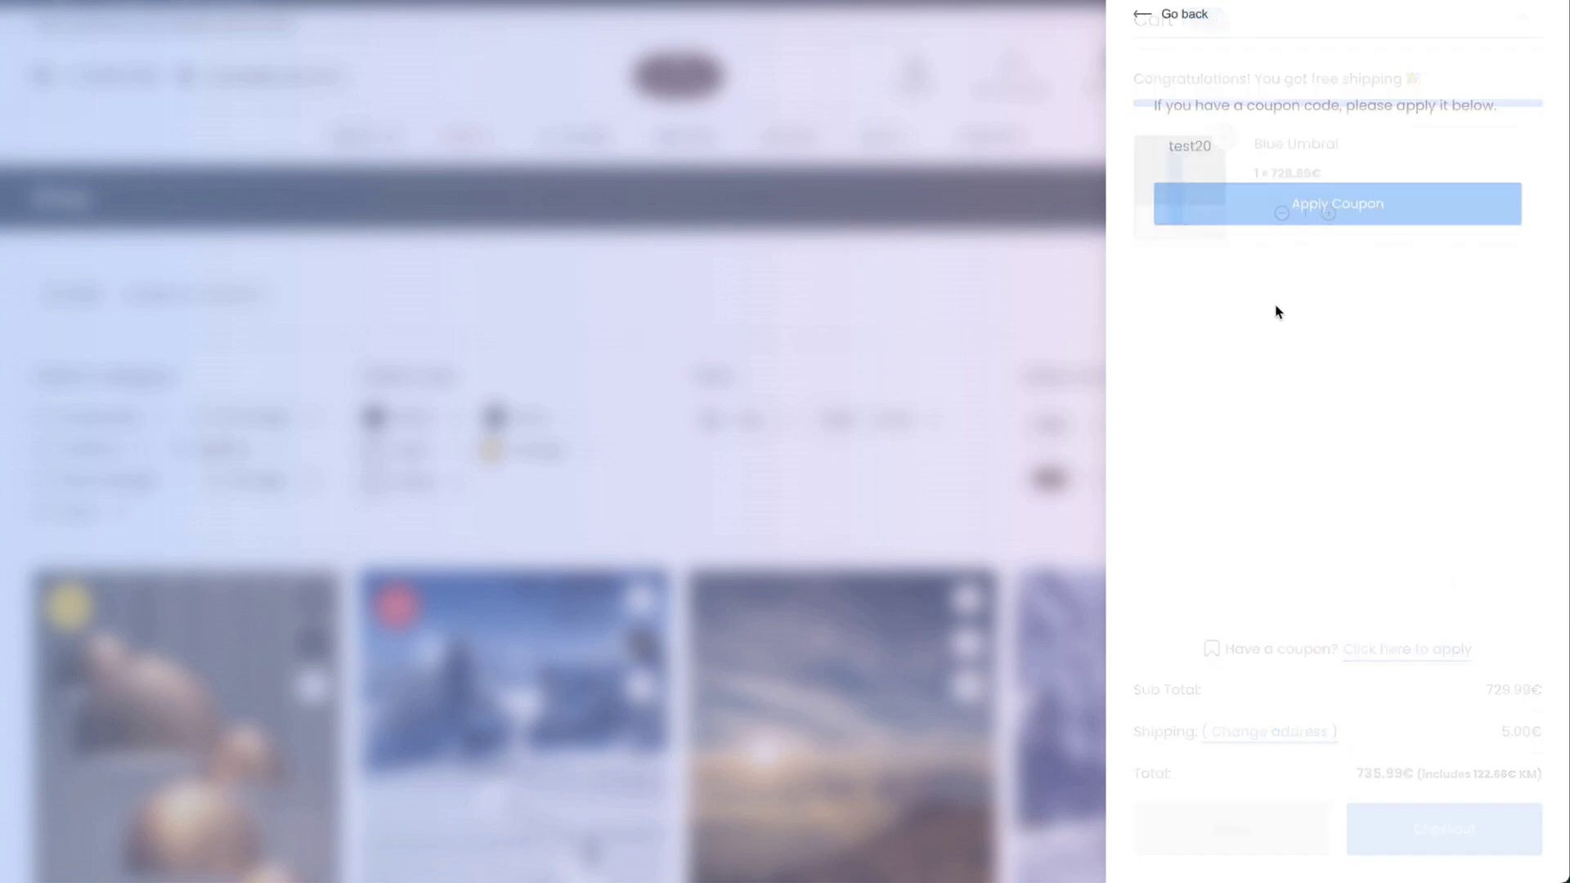
click(1323, 197)
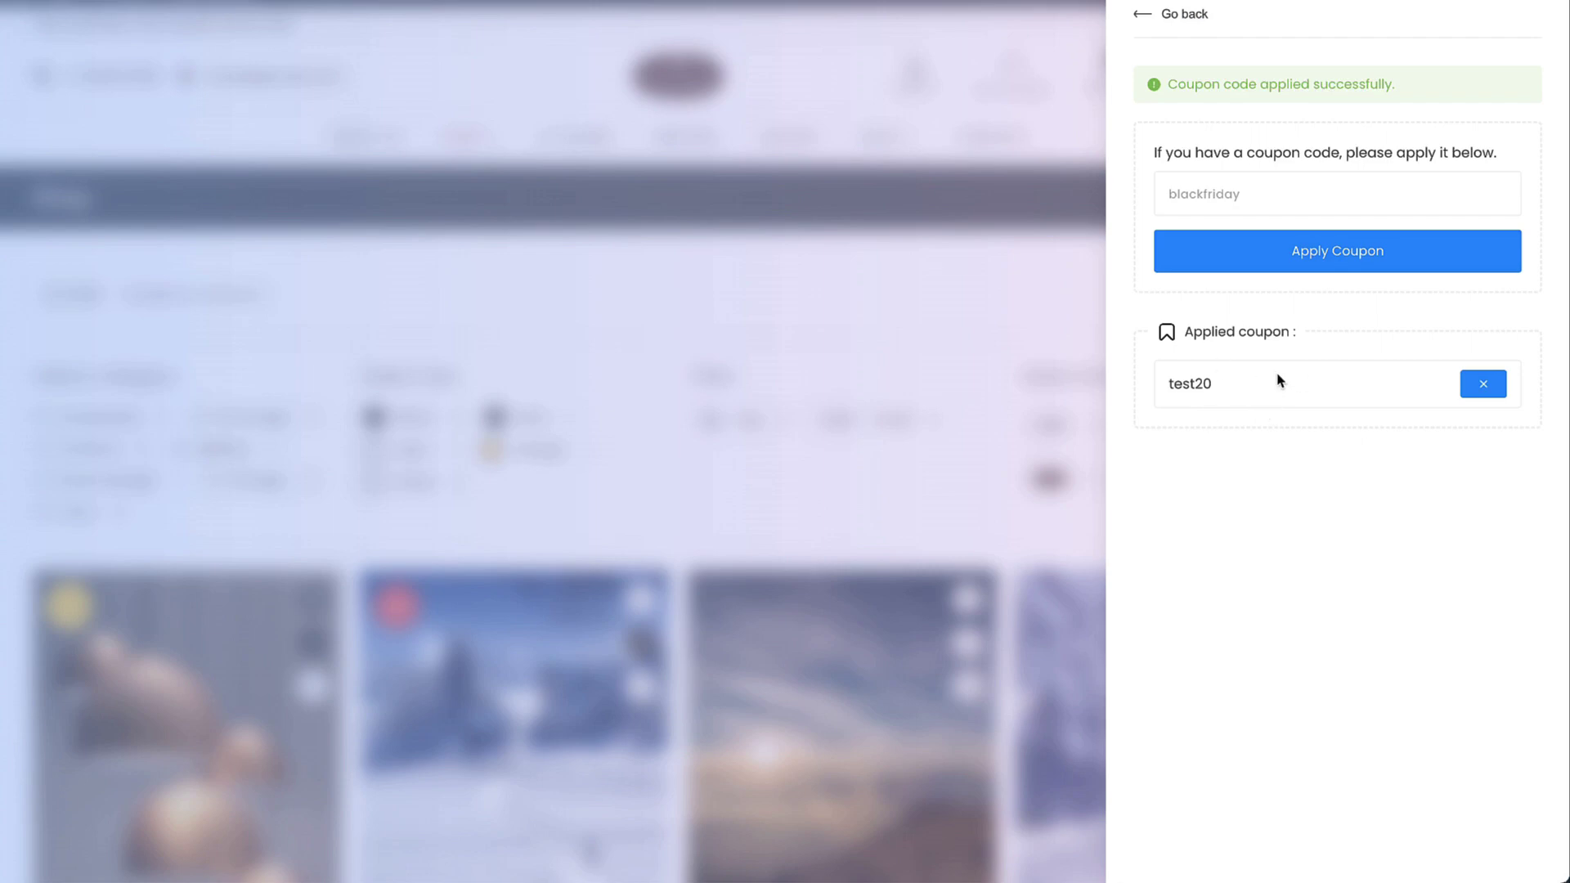
click(1162, 18)
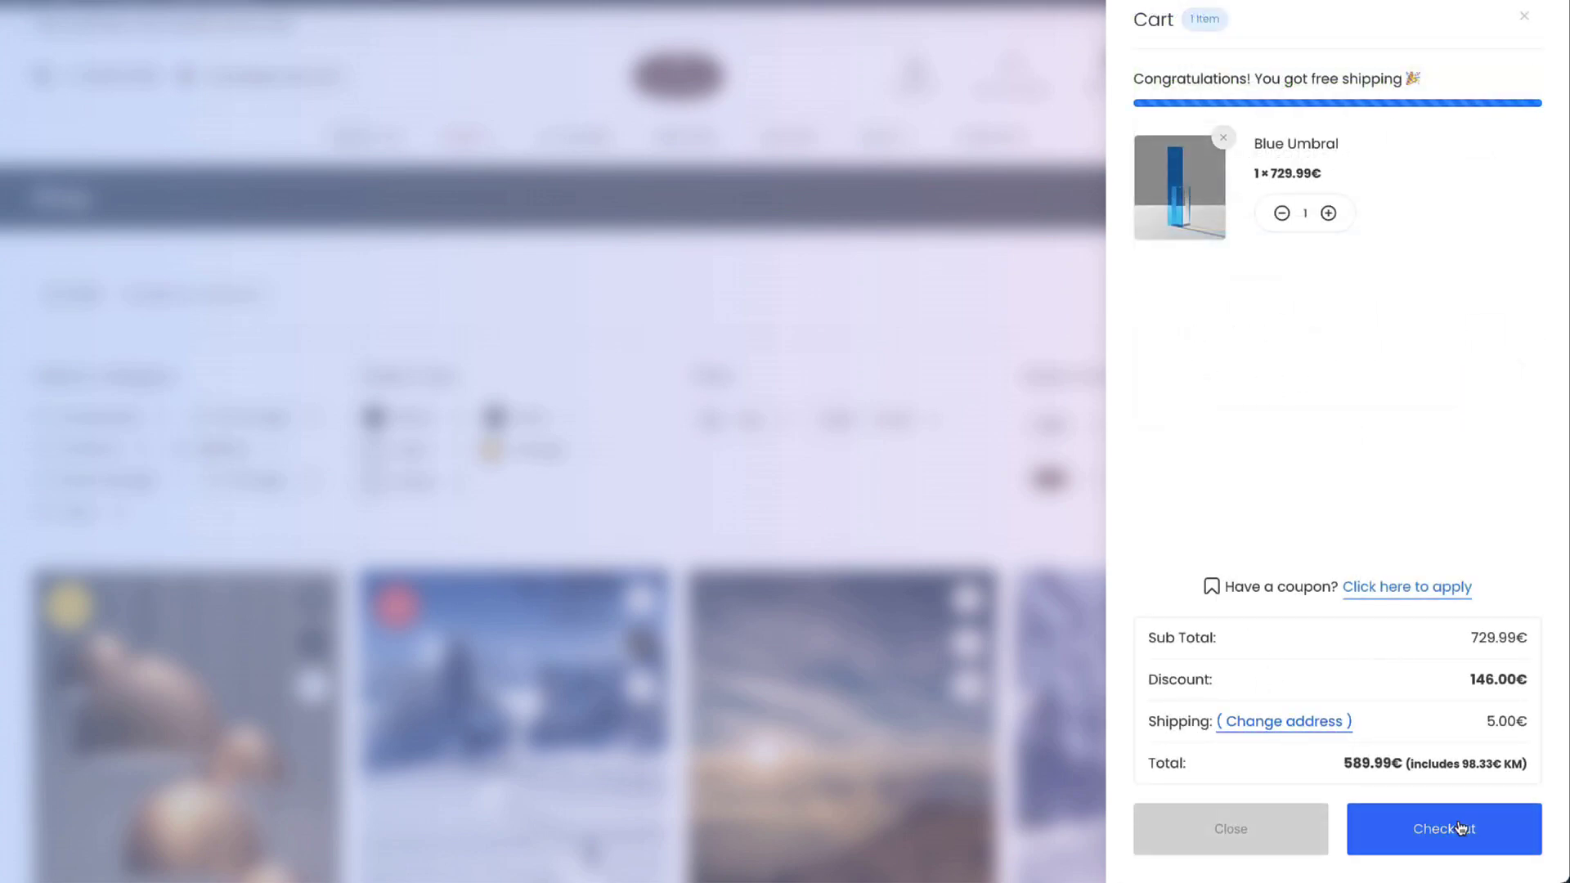
Remove Blue Umbral from the floating cart and add The Home Edit Berry Bins from the shop page.
click(1224, 138)
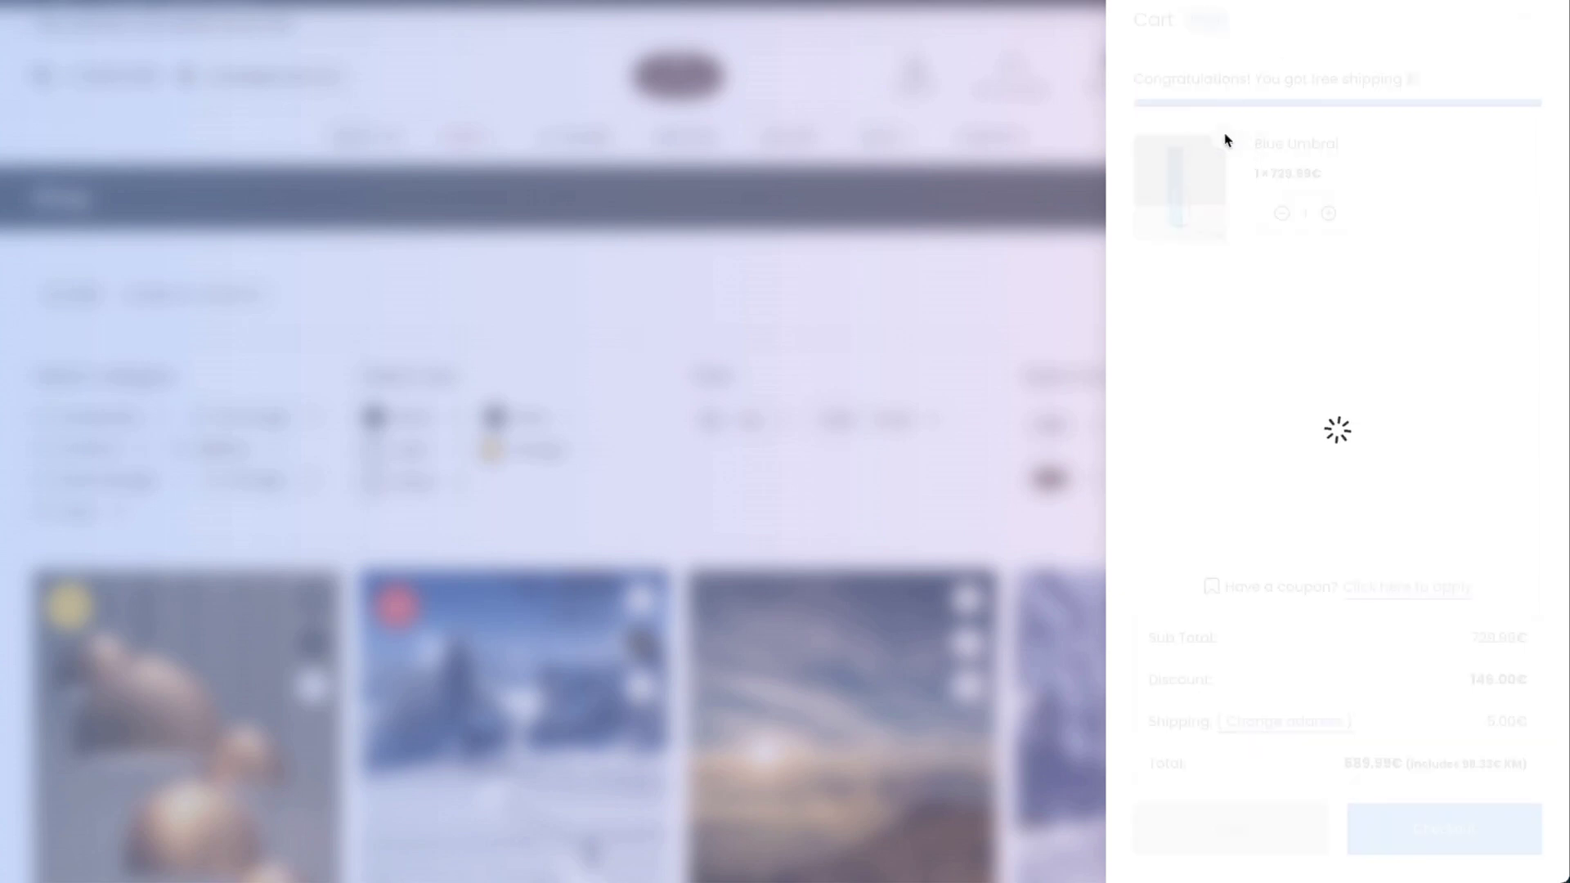
click(235, 361)
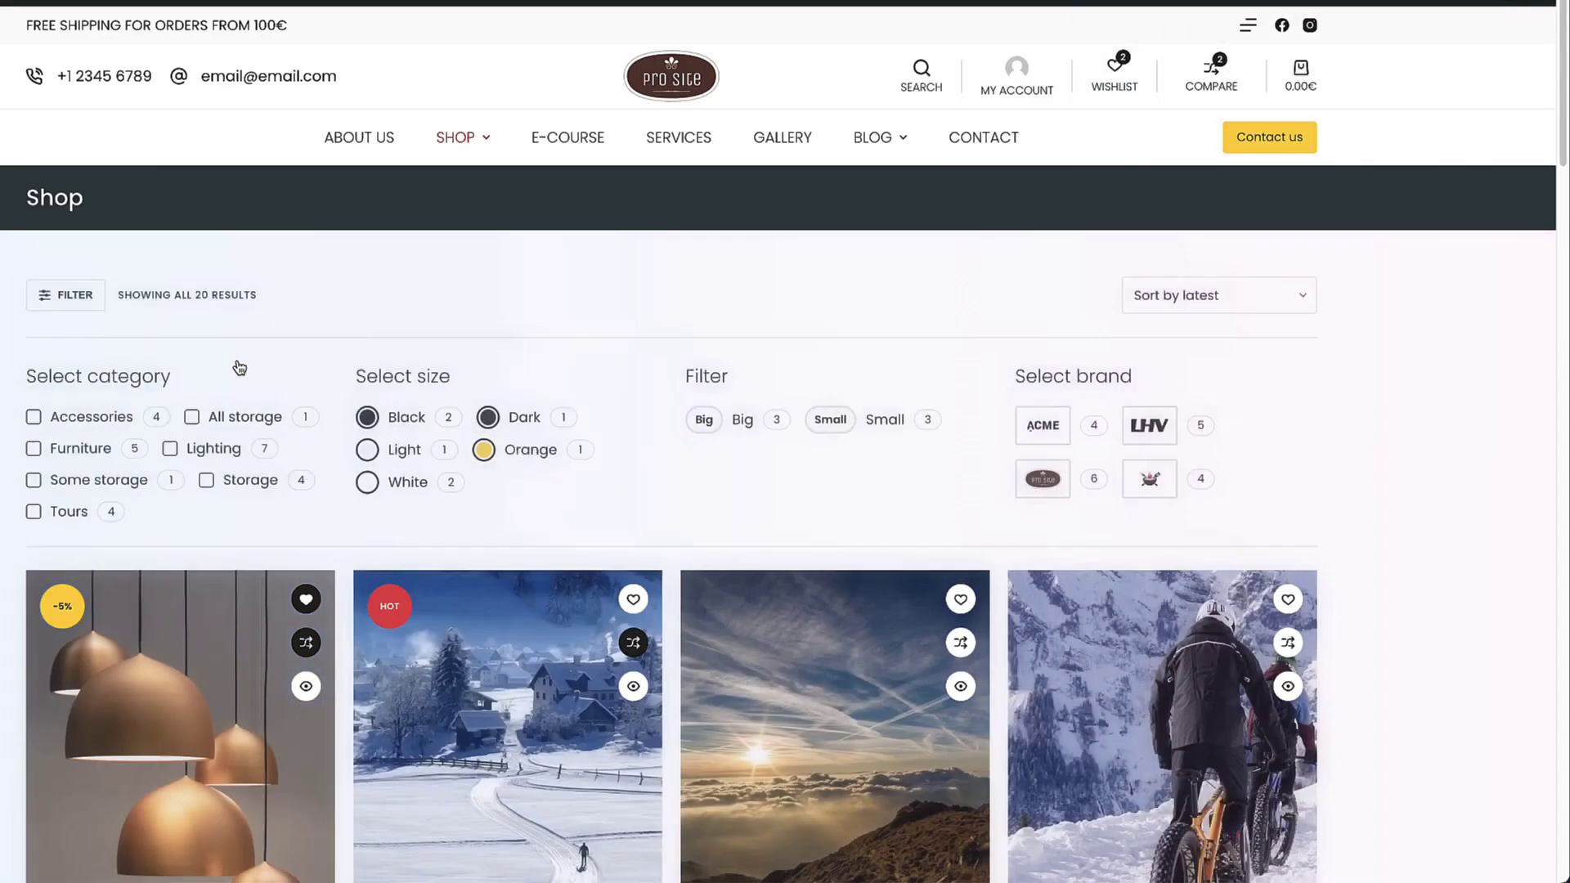
scroll(245, 364, down, 8)
scroll(249, 366, down, 5)
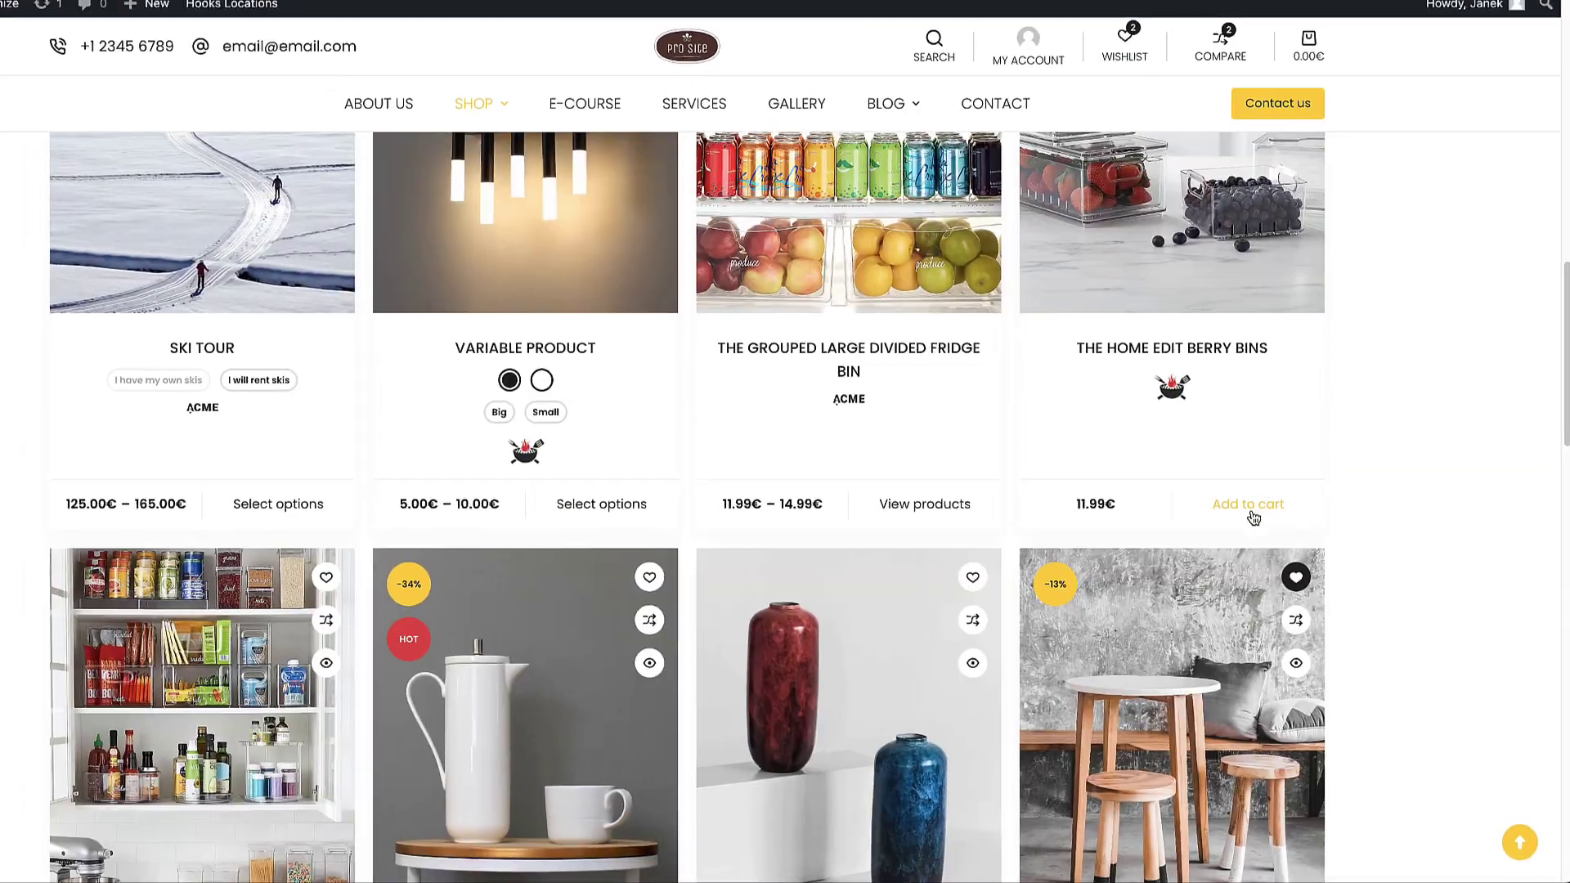
click(1316, 539)
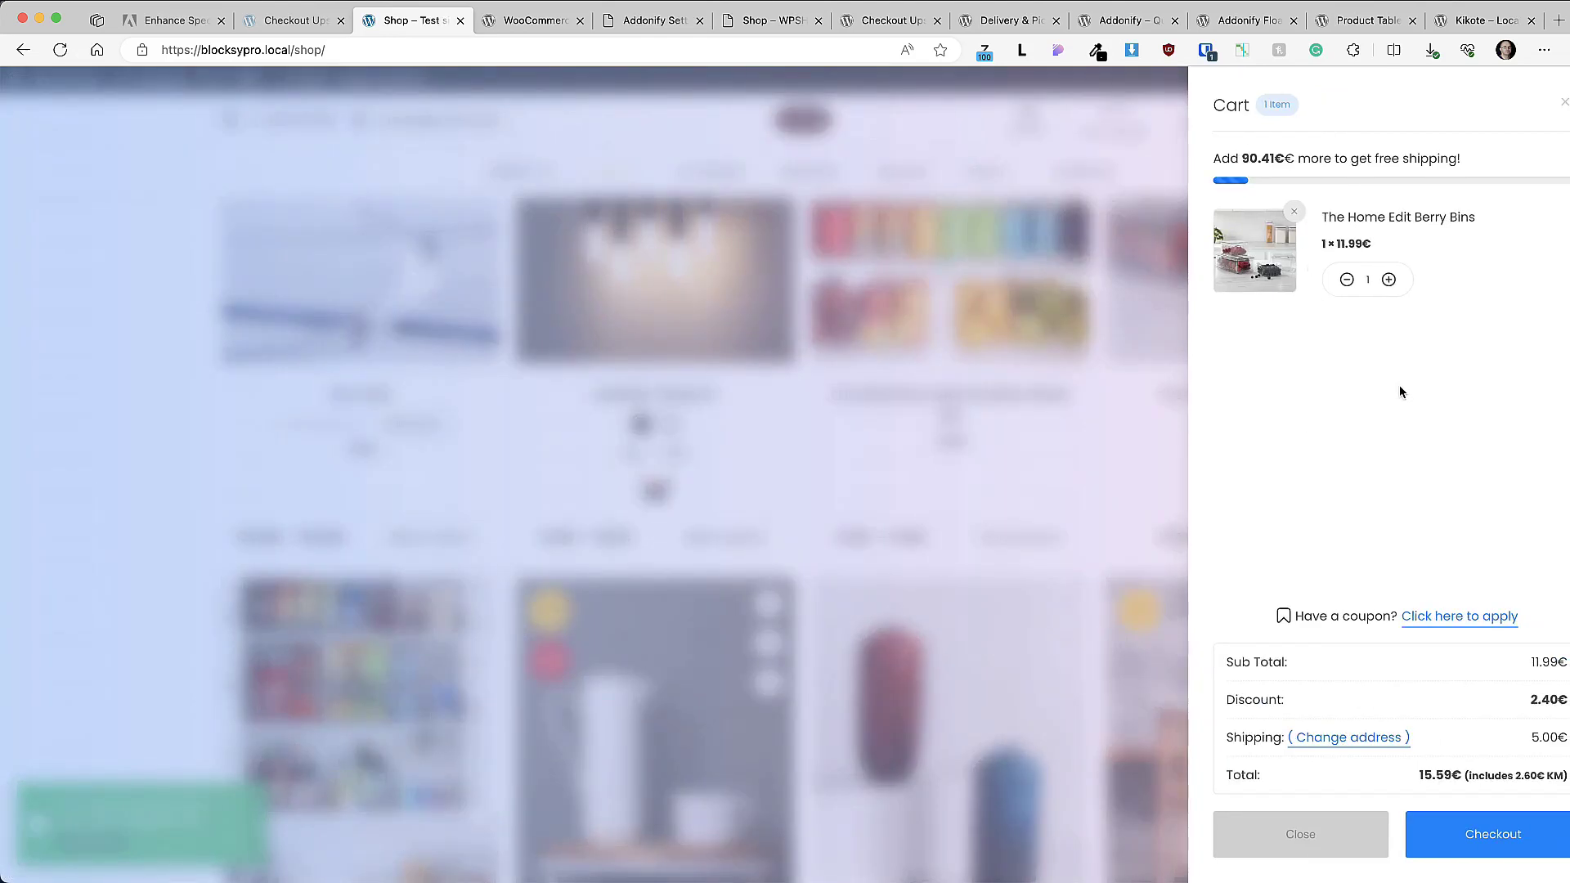
click(1072, 466)
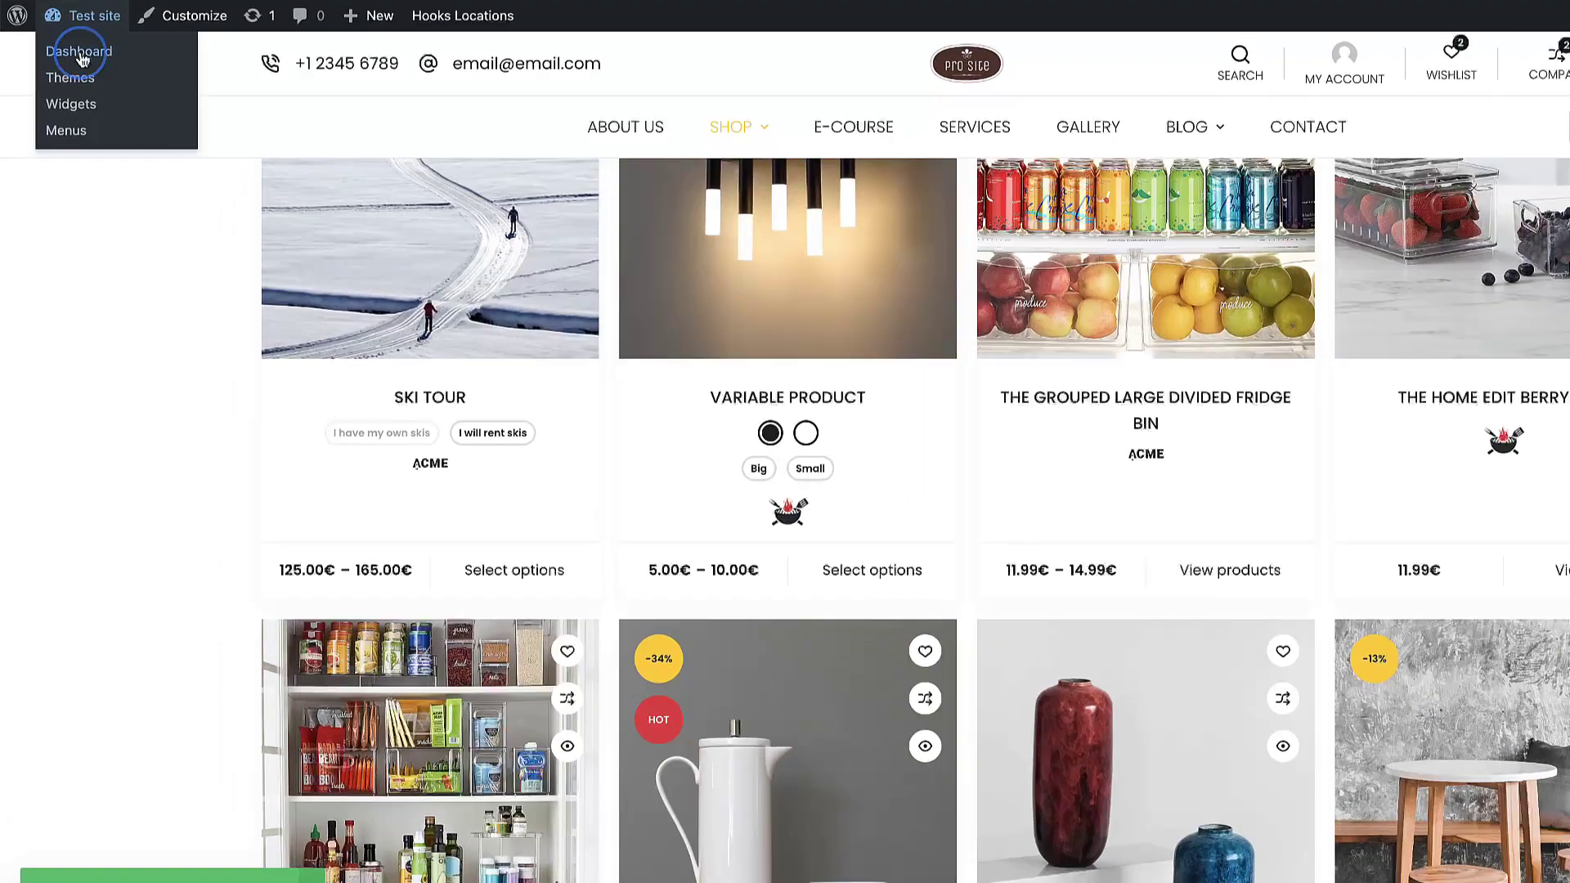
Open the Addonify Floating Cart settings from the site dashboard and review the general and shopping meter options.
click(65, 106)
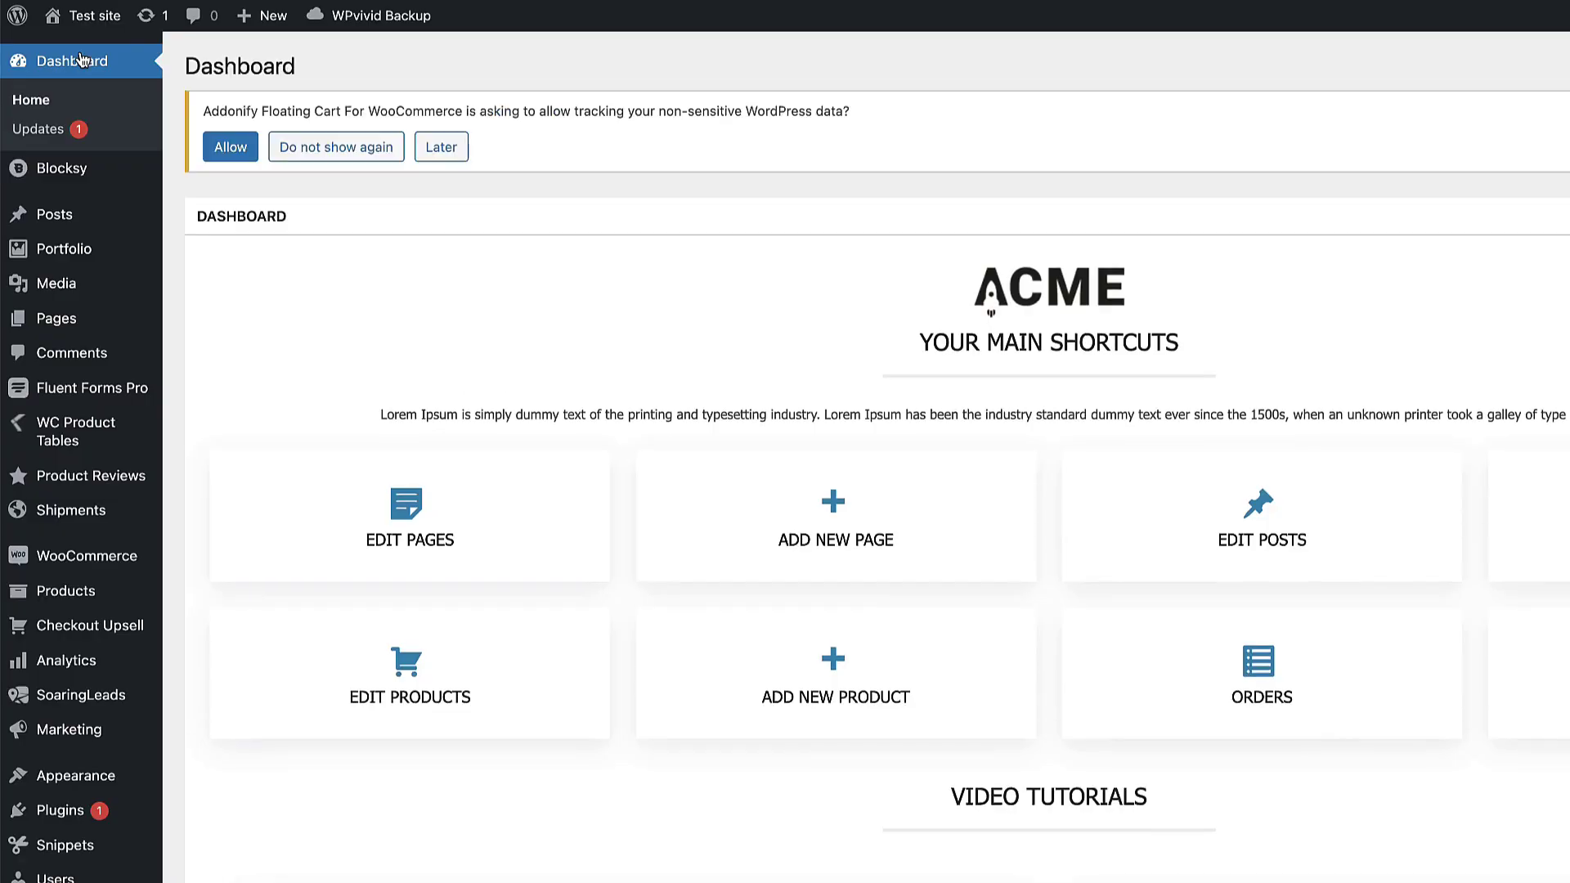
scroll(204, 773, down, 3)
click(77, 777)
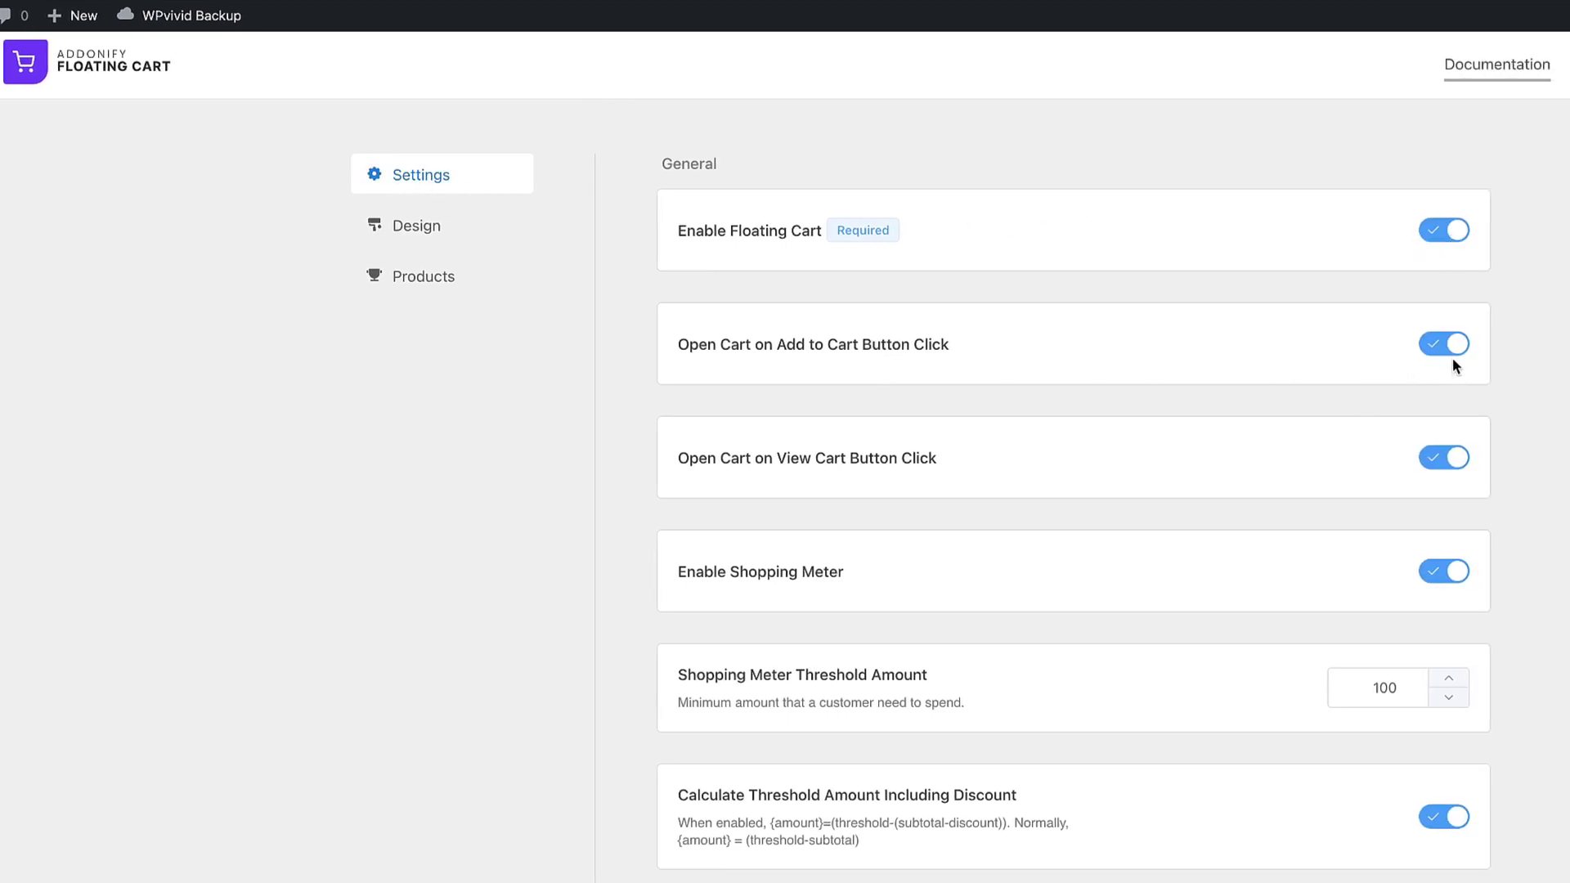
scroll(1420, 417, down, 2)
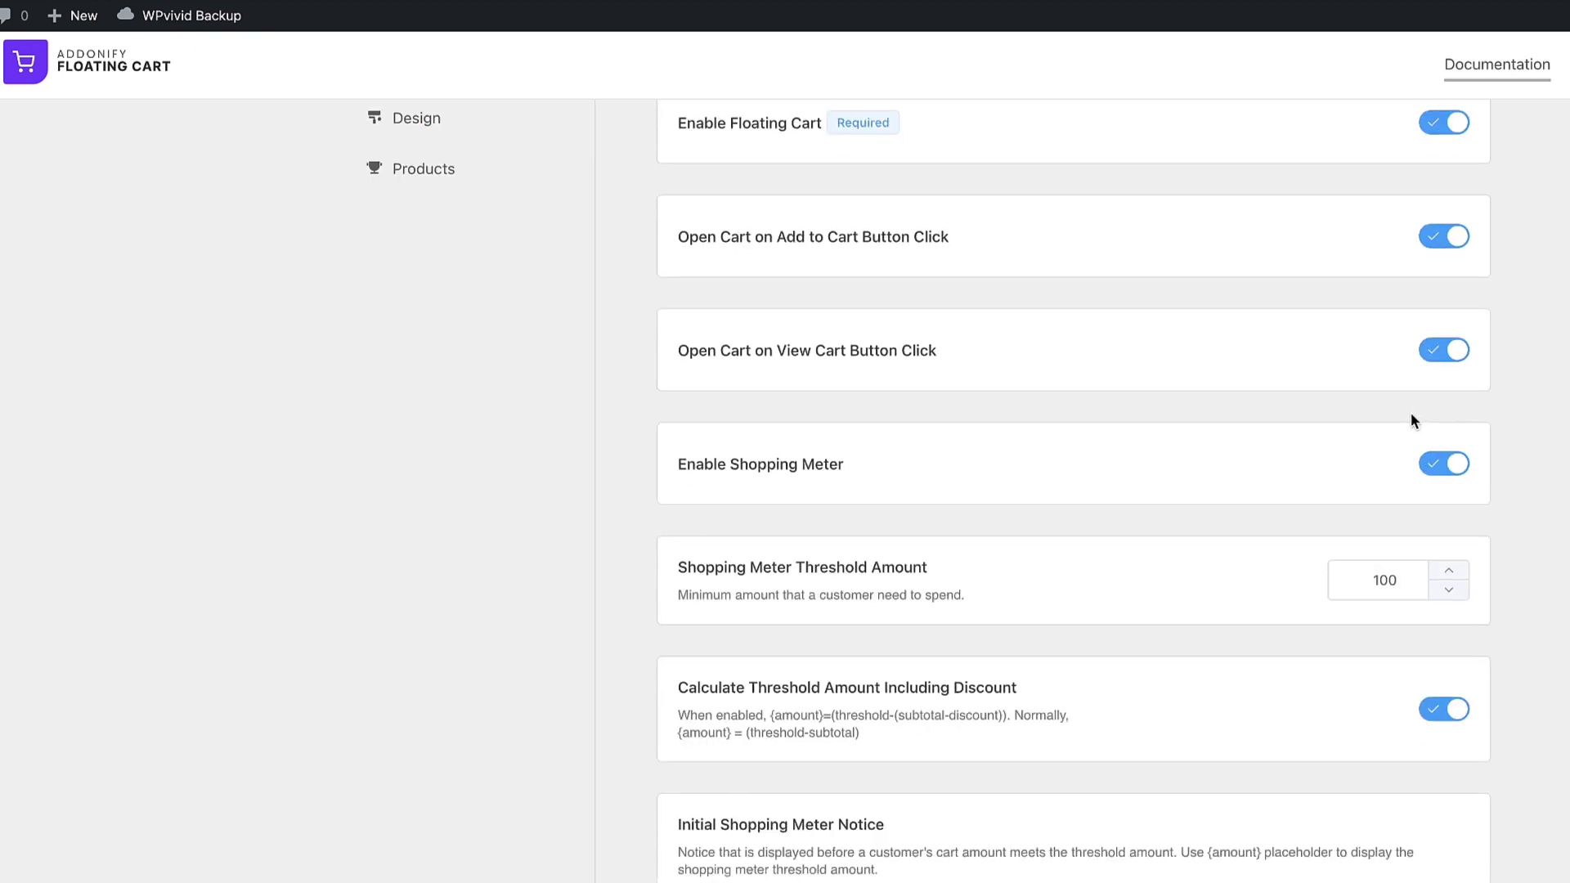
scroll(1442, 396, down, 2)
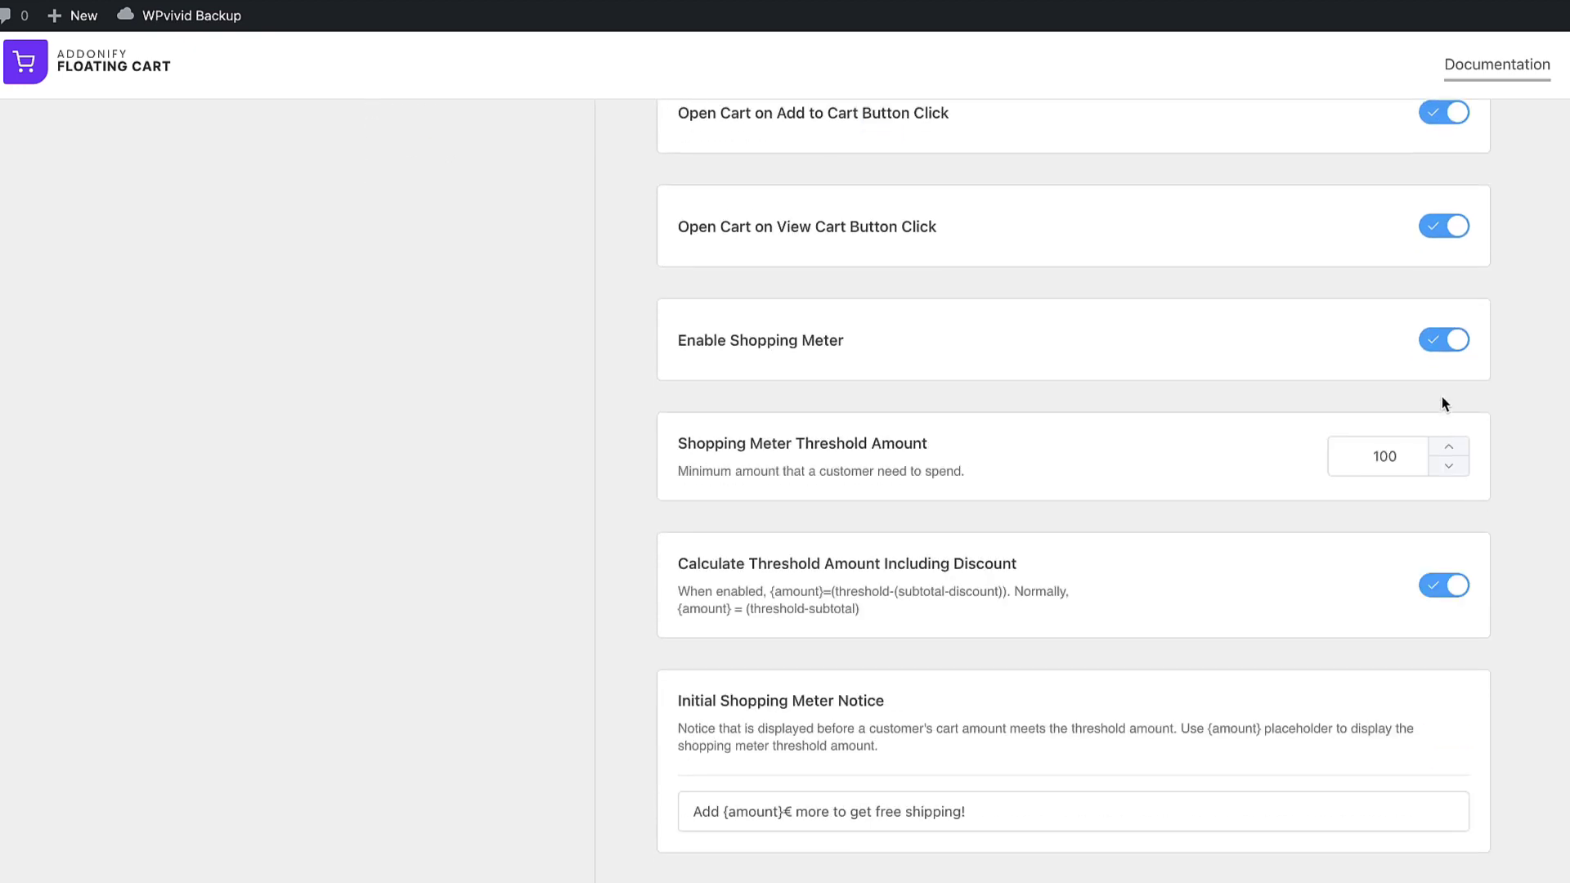
drag(1402, 455, 1356, 448)
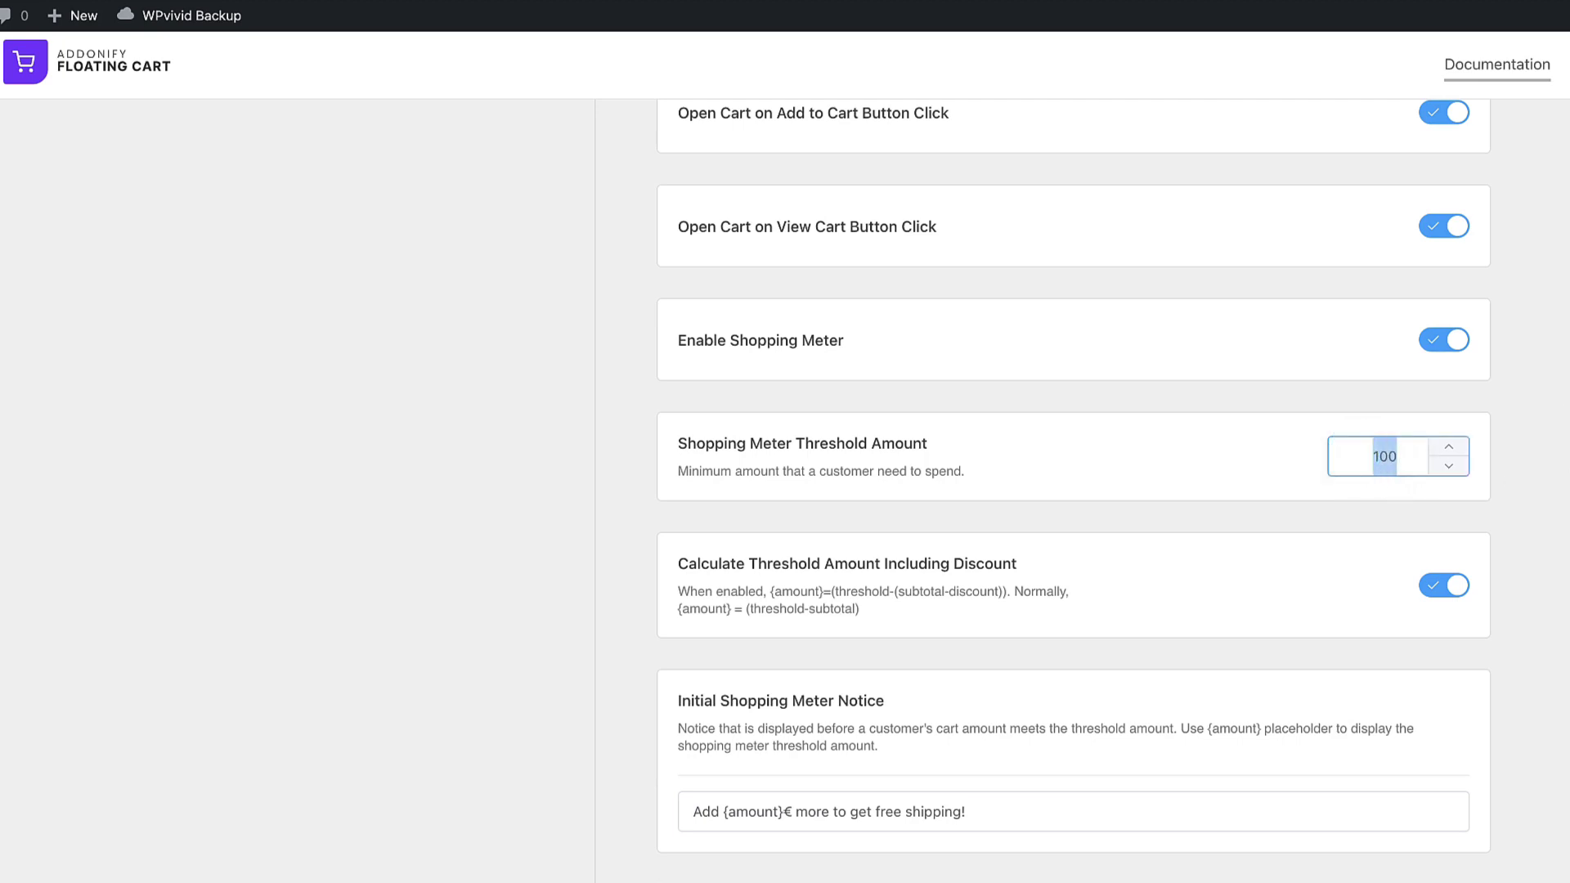
click(1558, 386)
scroll(1558, 386, down, 3)
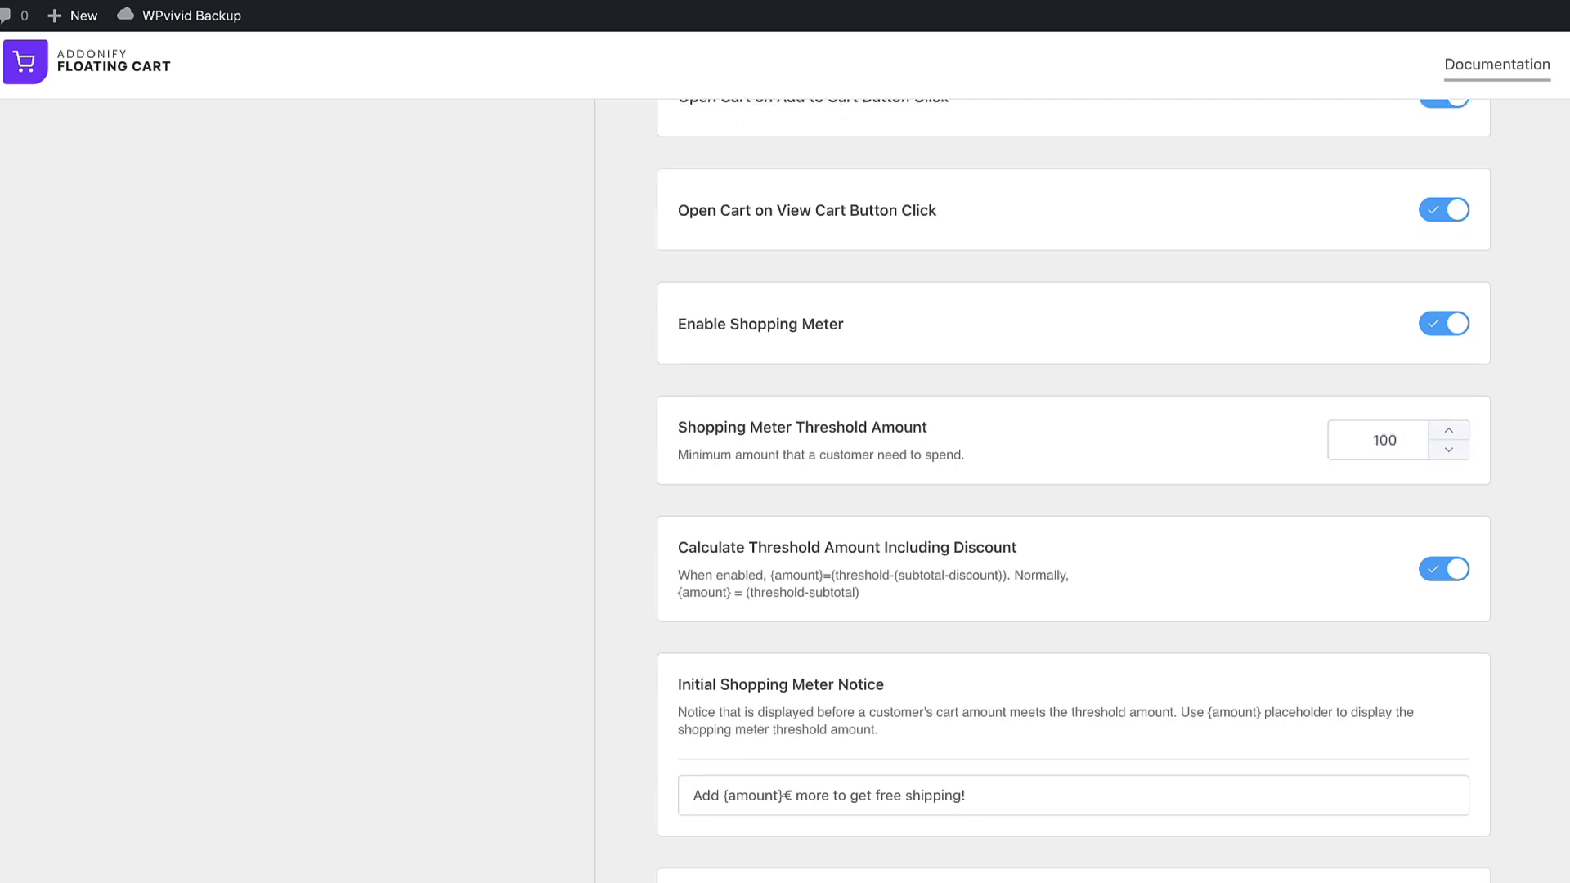
scroll(1409, 491, down, 5)
drag(1300, 408, 1480, 408)
scroll(1390, 585, down, 6)
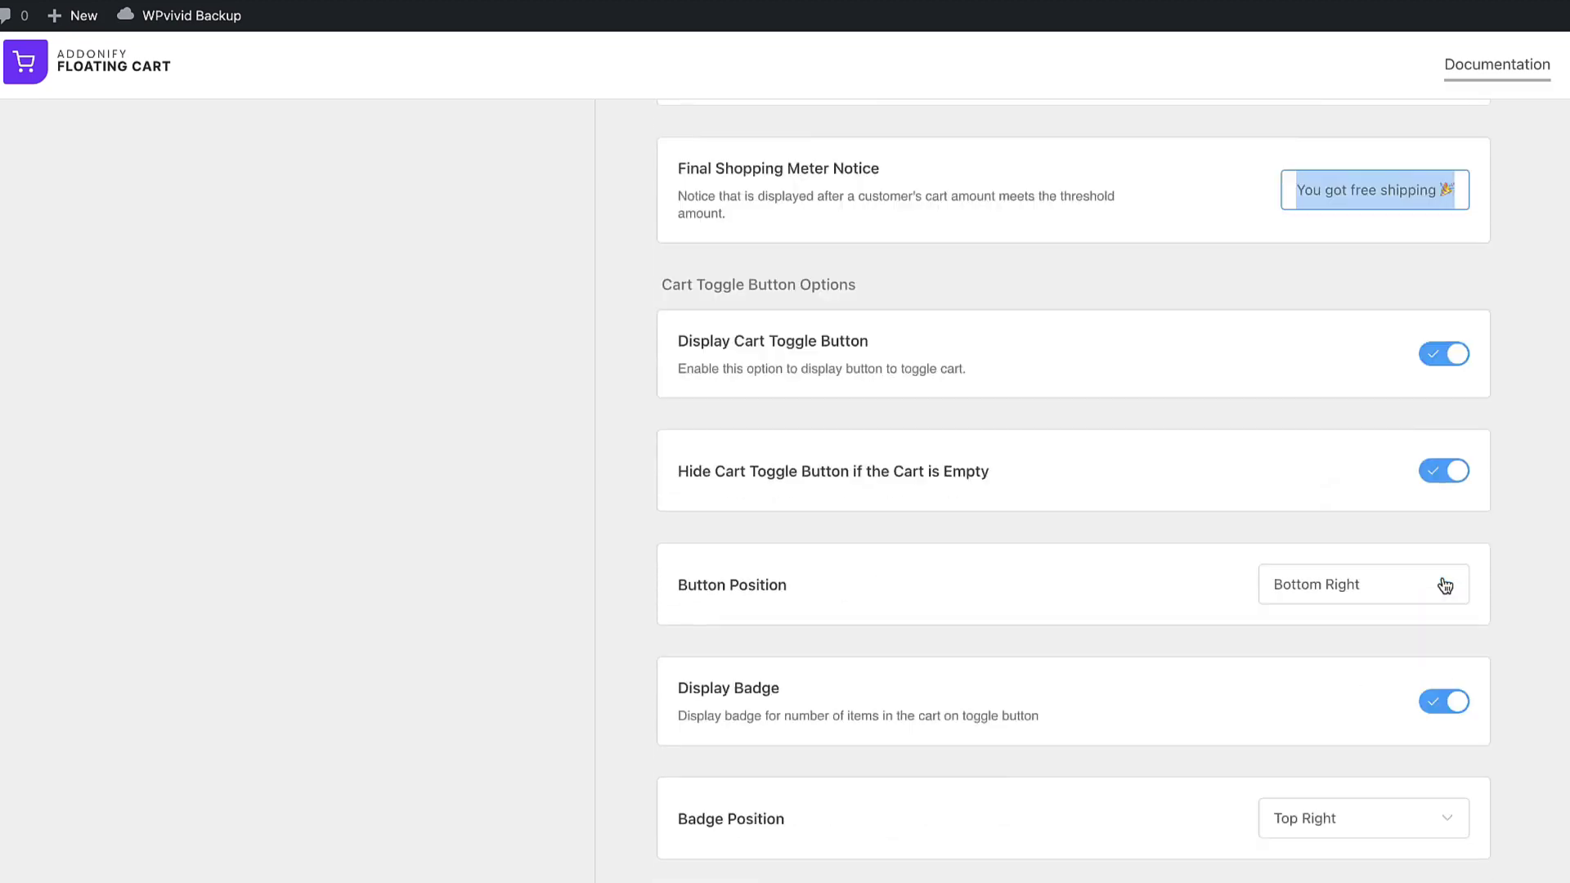
Review the cart toggle button's position choices, badge, items count and icon options.
click(1364, 360)
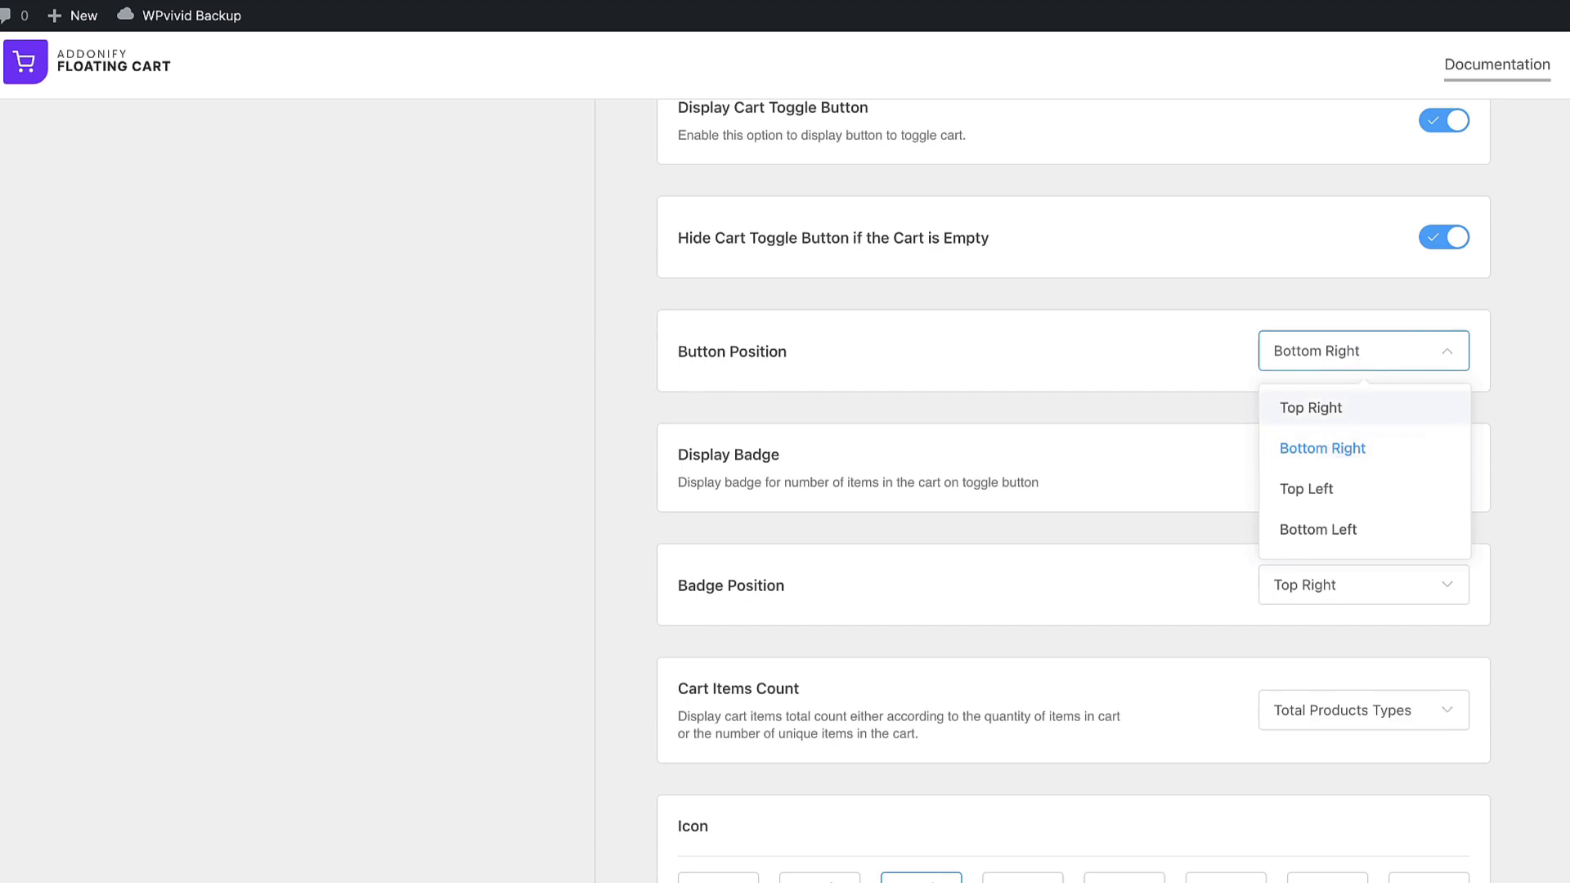
scroll(1079, 491, down, 3)
scroll(1366, 371, down, 4)
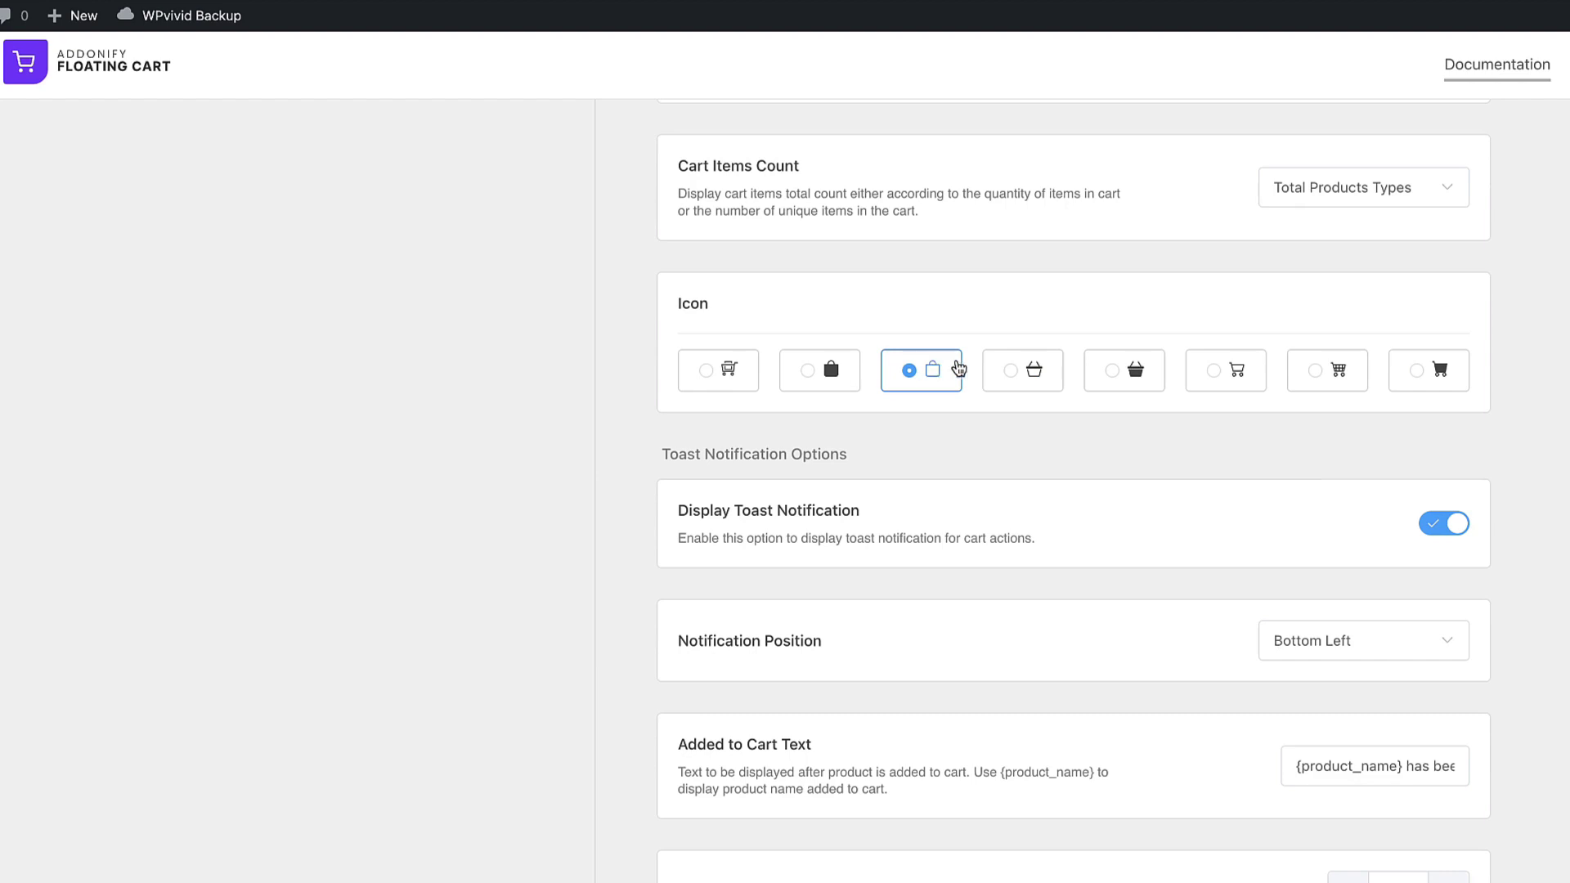
scroll(1069, 480, down, 3)
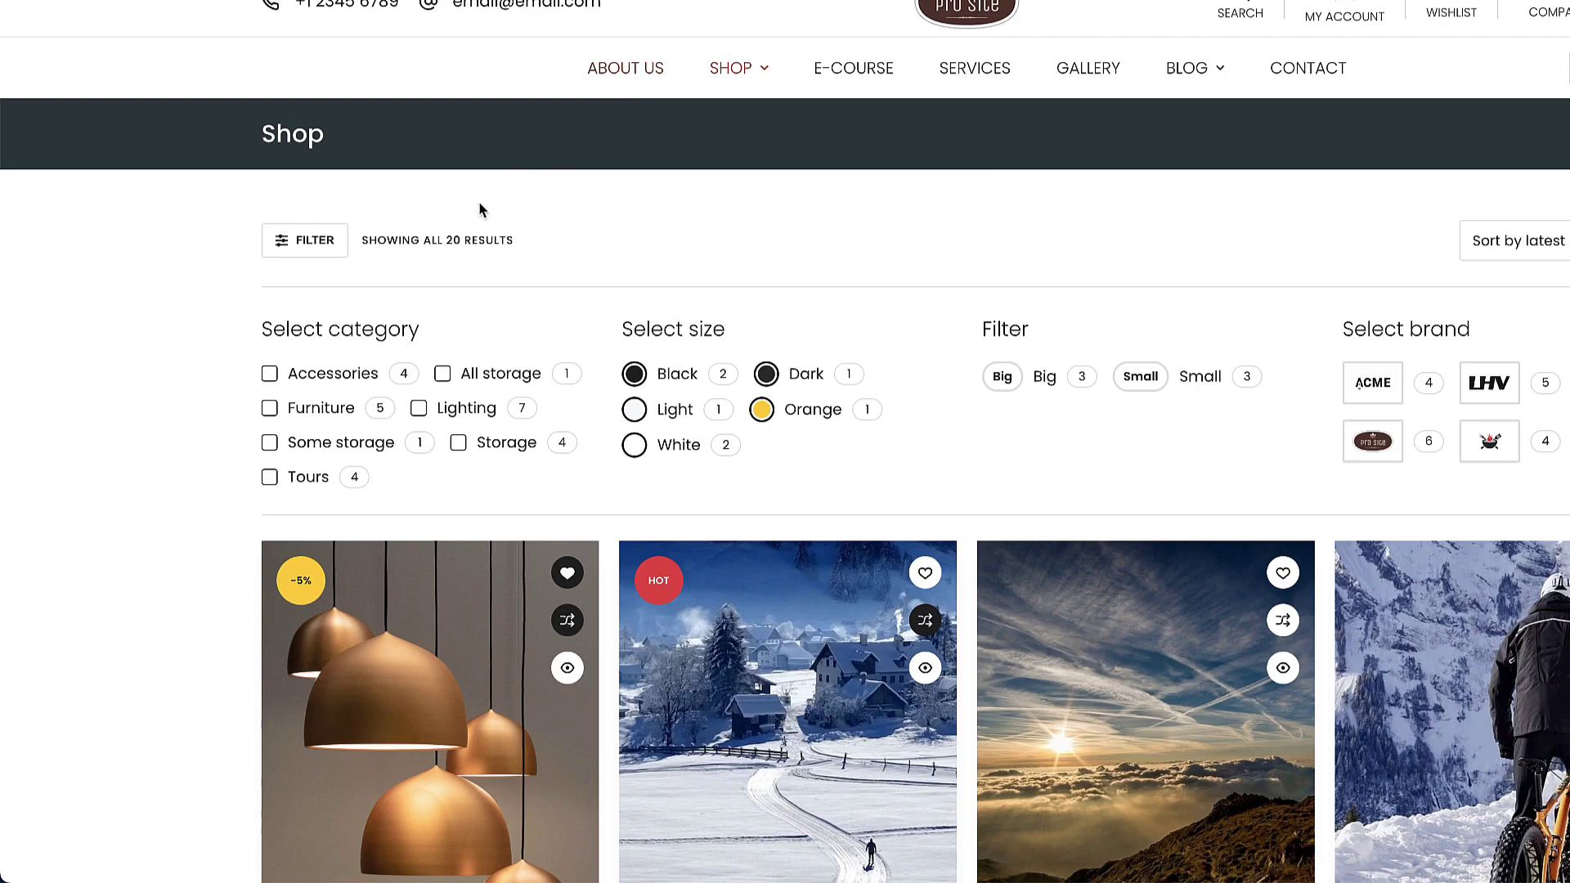
Add Golden Lamp to the cart from the shop page to check the toast notification, and close the floating cart.
scroll(480, 210, down, 8)
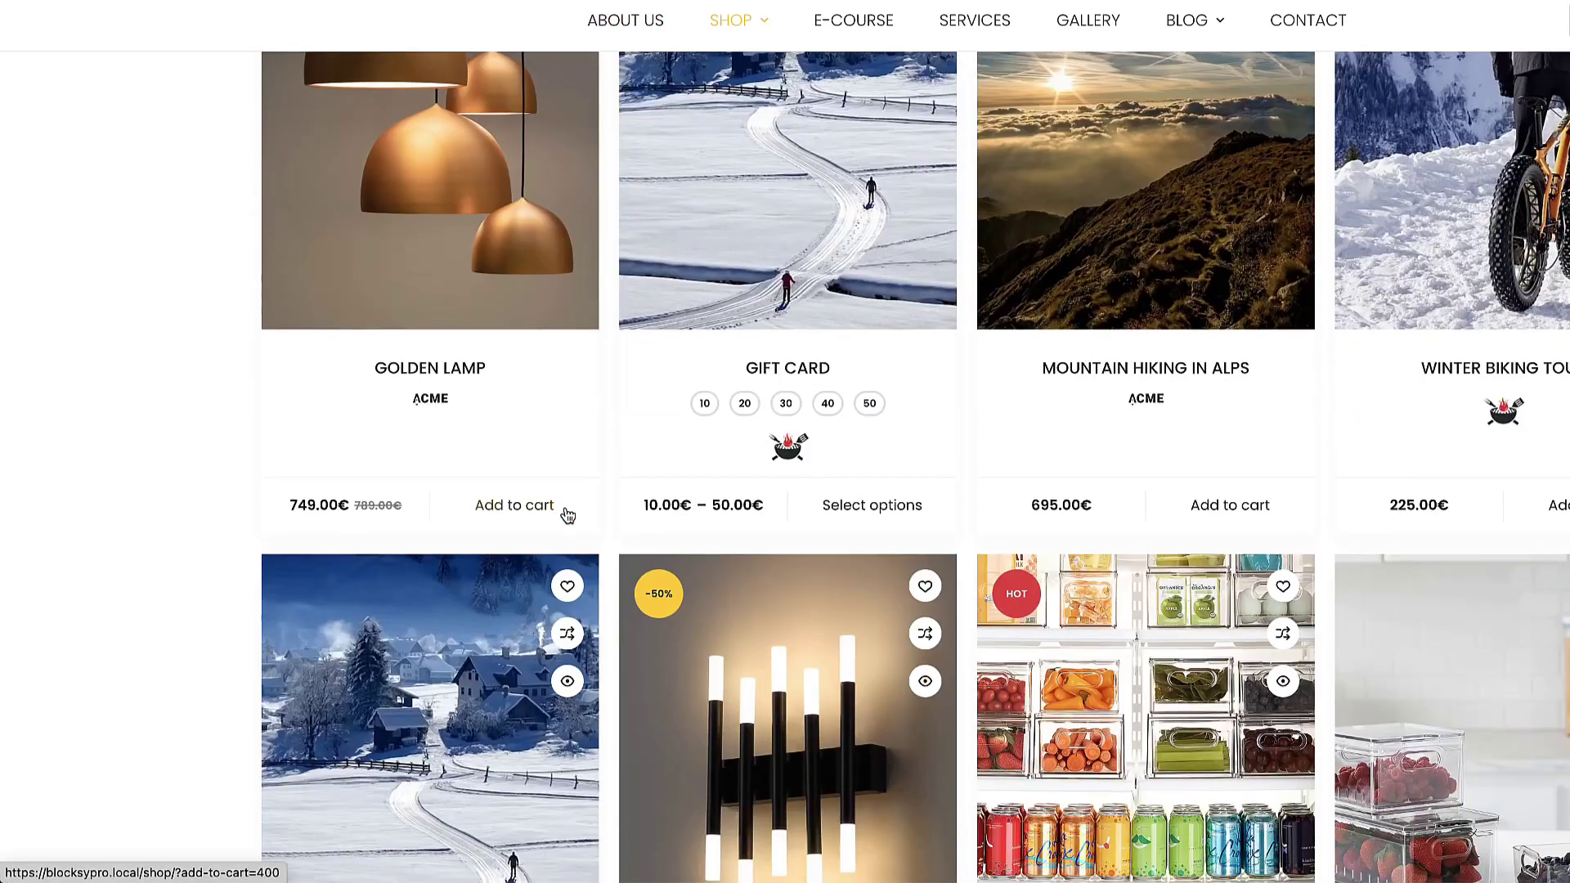
click(492, 501)
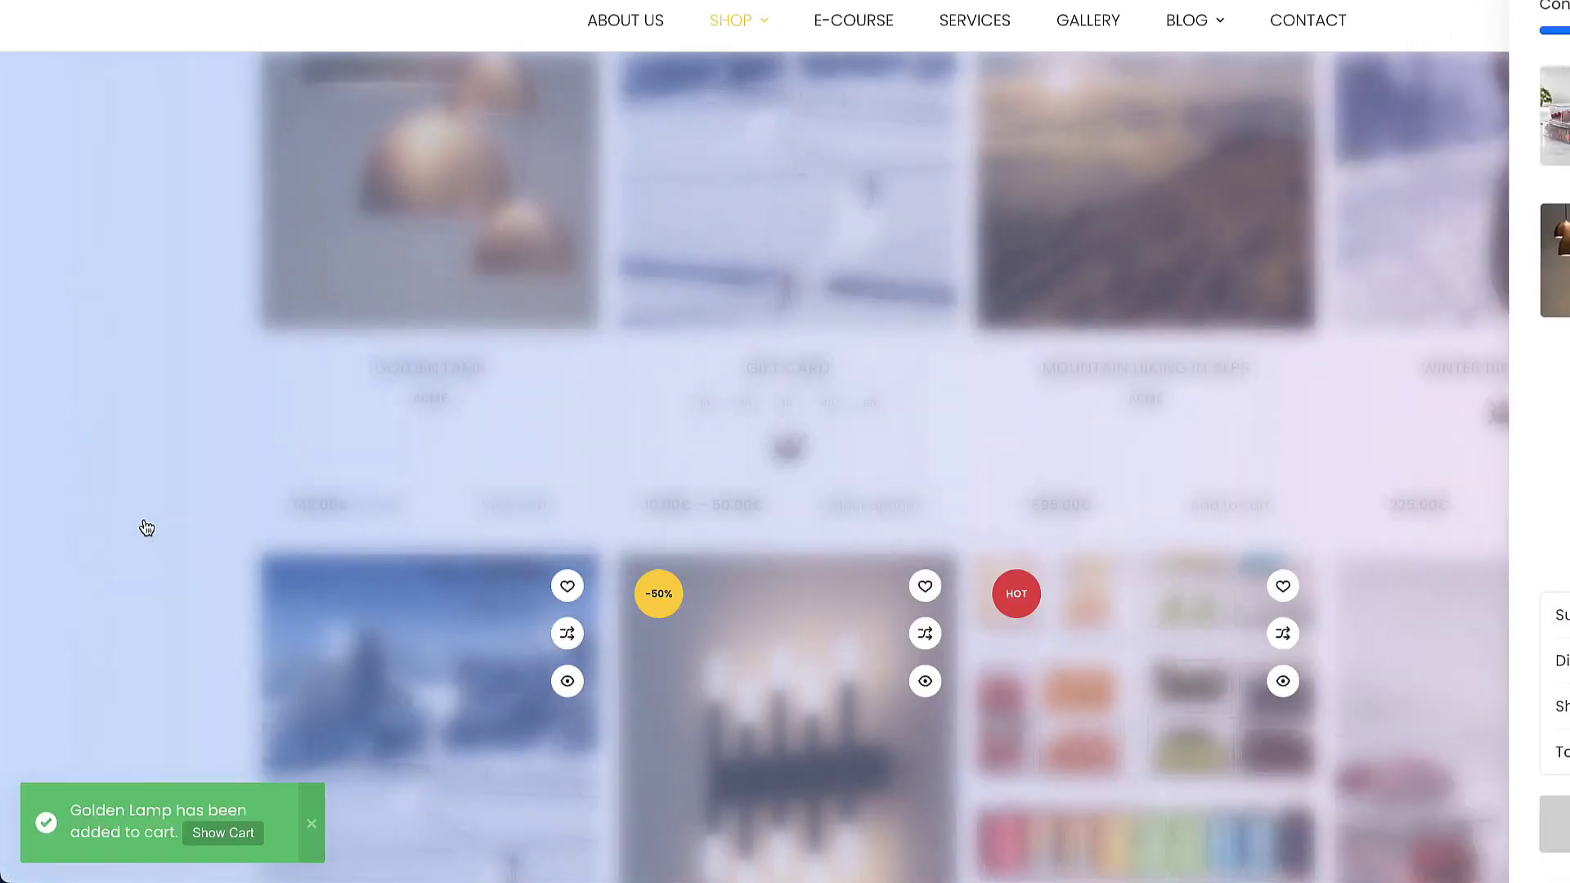
click(147, 528)
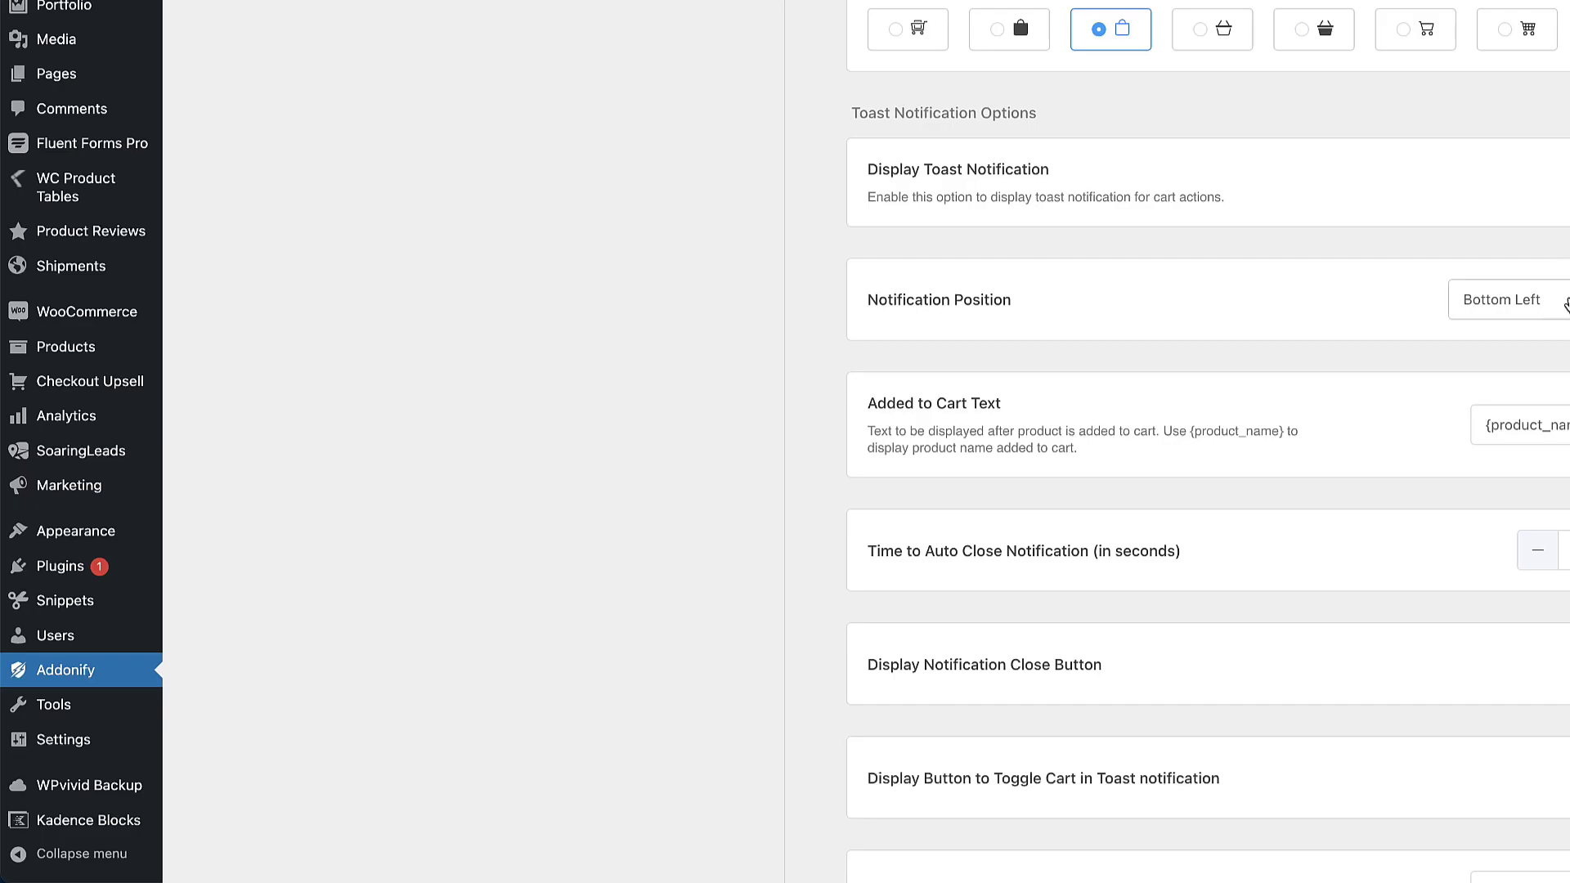
Review the floating cart's toast notification options for position, text, auto-close time and buttons.
click(1557, 307)
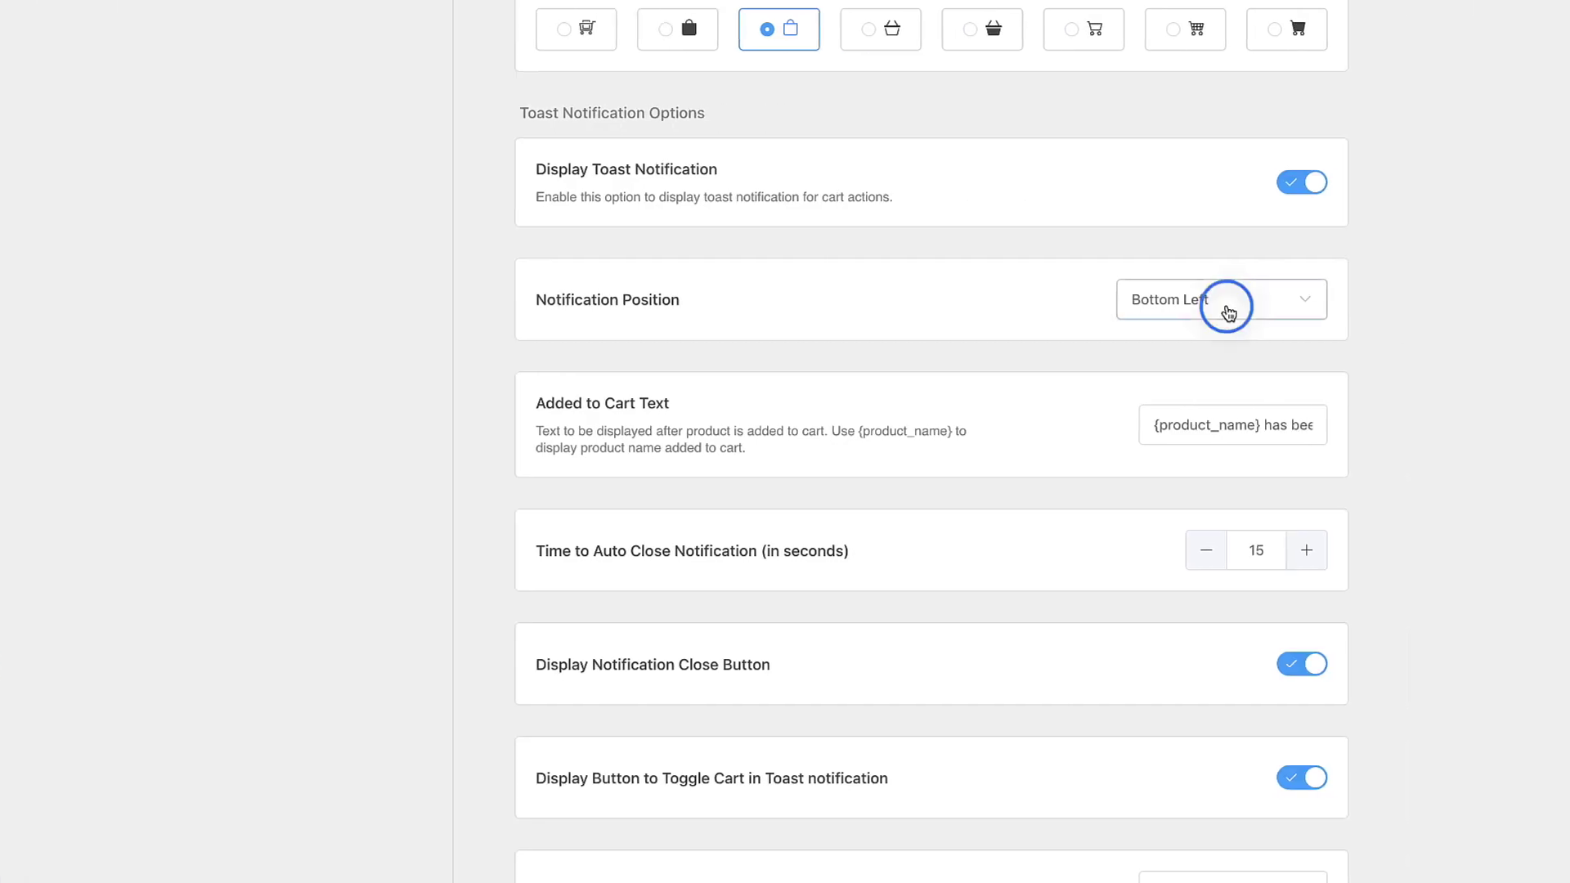
click(1345, 270)
scroll(1337, 298, down, 3)
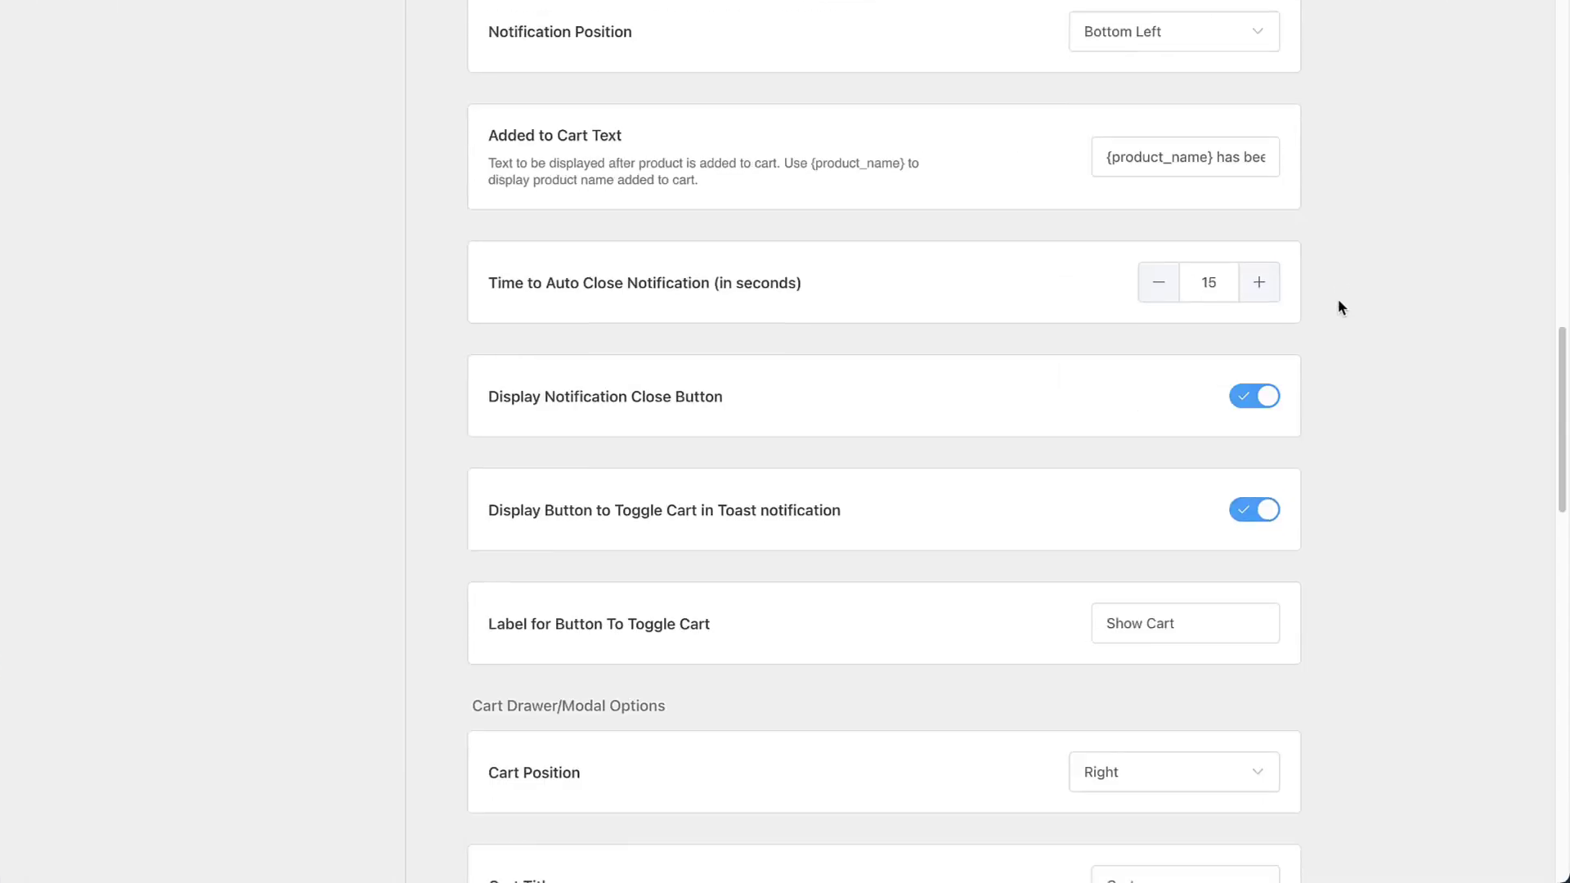
Look through the floating cart's design option groups and the custom CSS field.
scroll(1338, 297, up, 15)
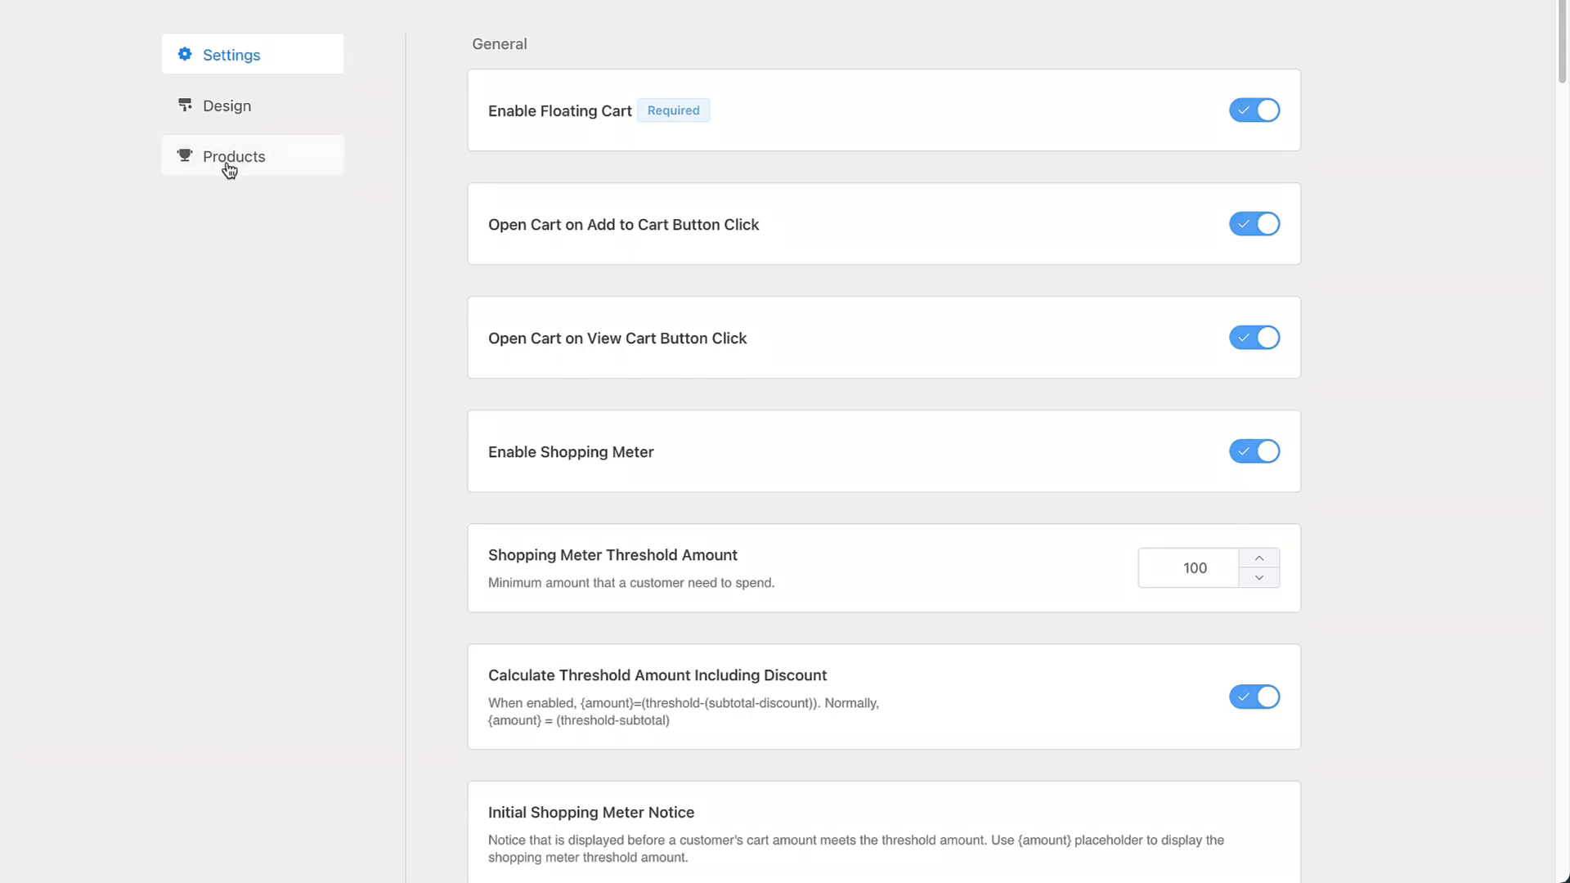
click(238, 117)
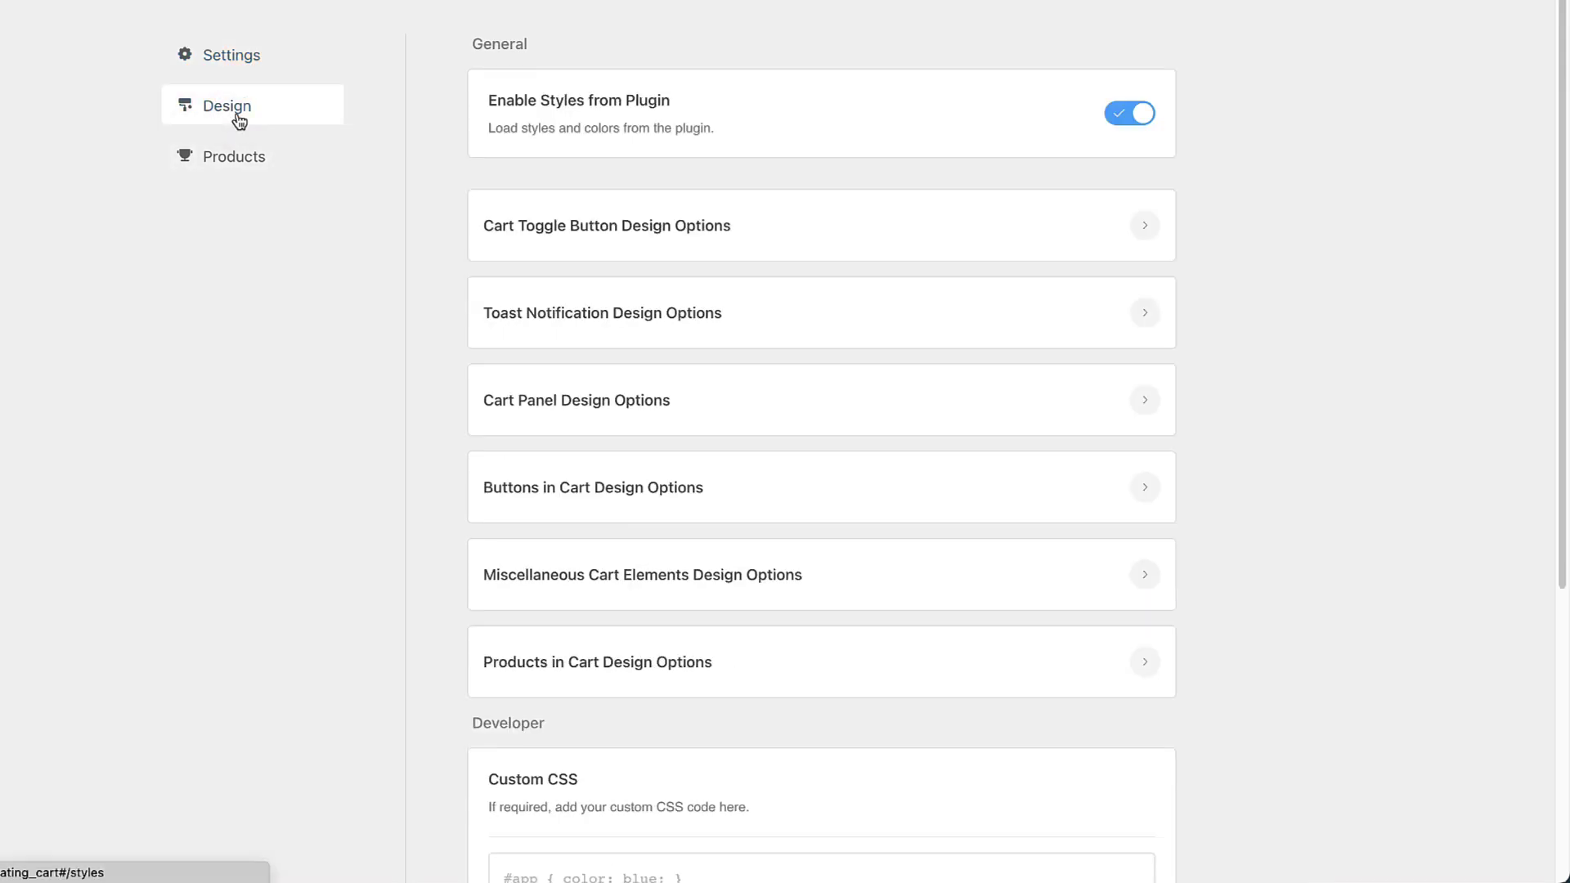
scroll(965, 441, down, 3)
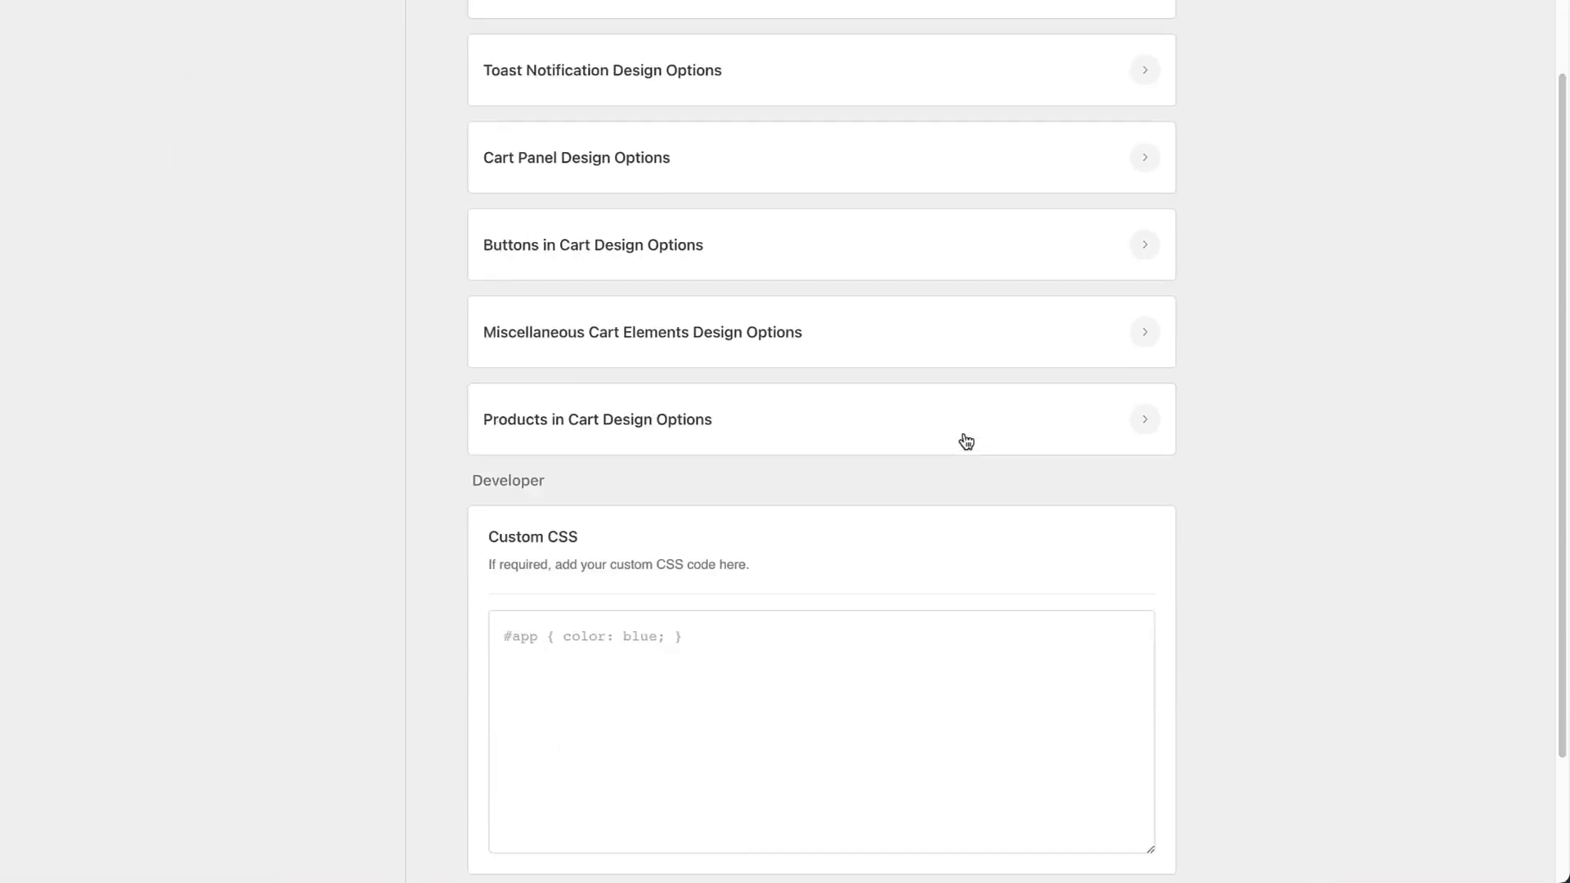
scroll(964, 442, down, 2)
scroll(802, 526, up, 5)
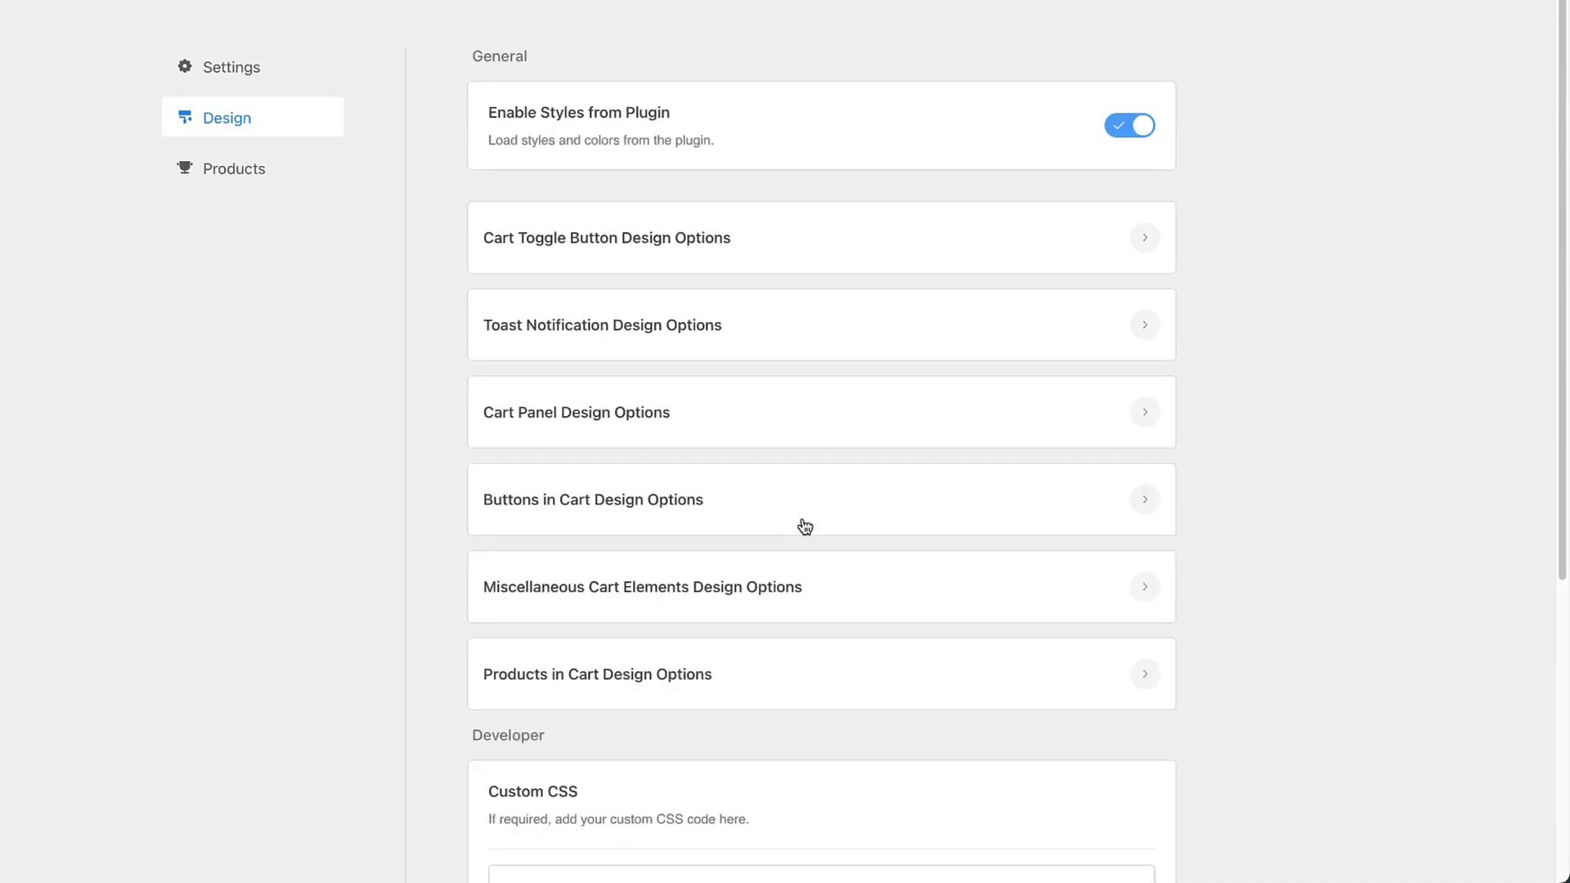
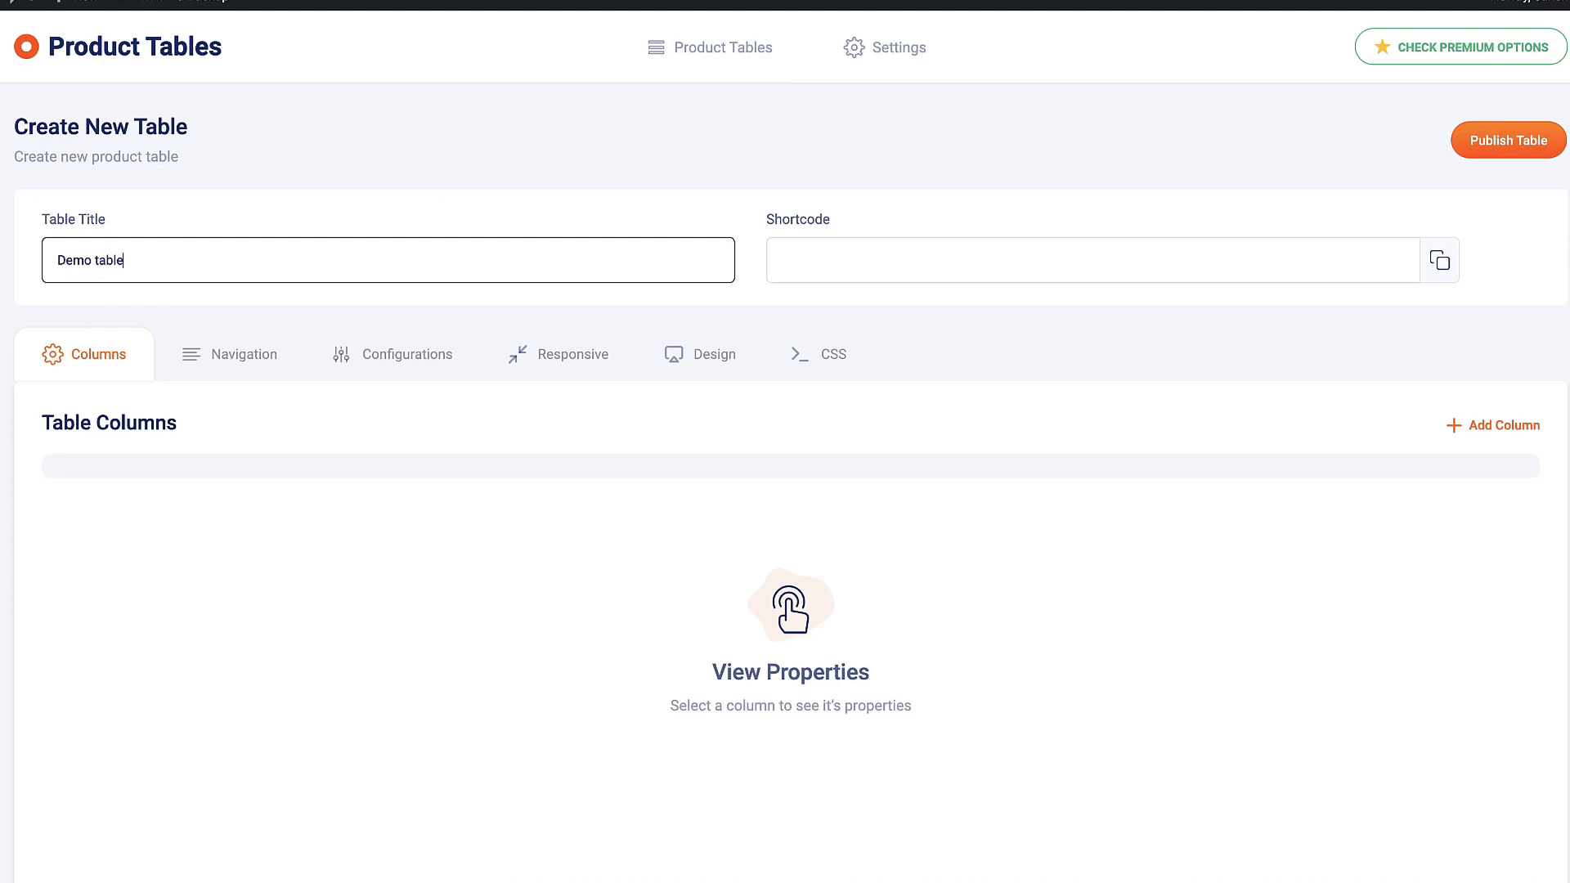
Add the Checkbox, Title, Product Image, Price and Cart Form columns to the Demo table product table.
click(1525, 428)
click(617, 299)
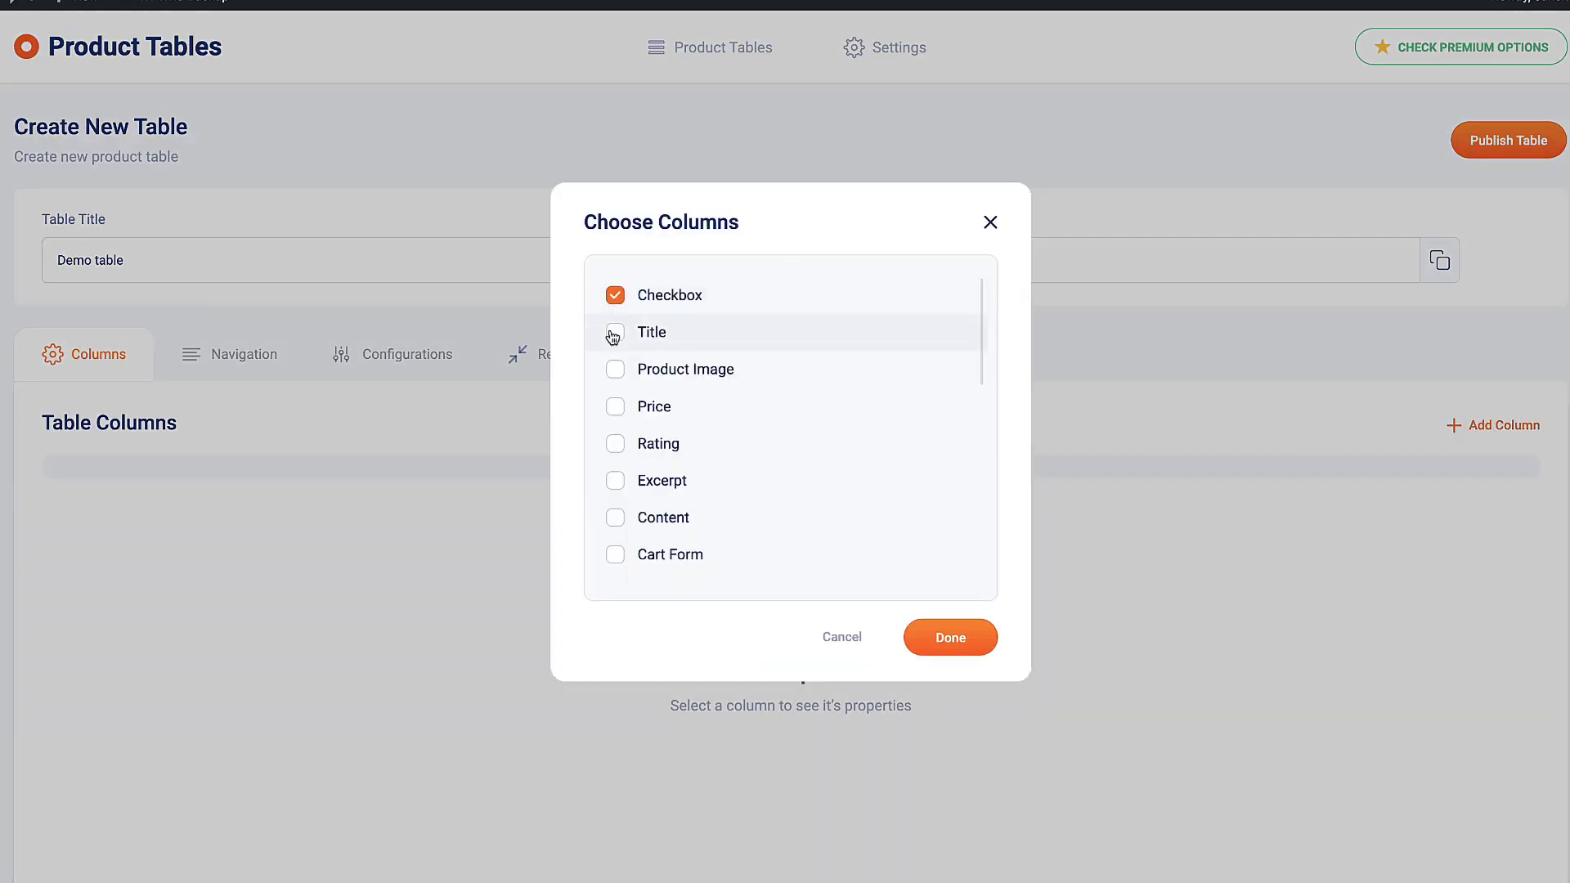
click(615, 334)
click(616, 371)
click(615, 403)
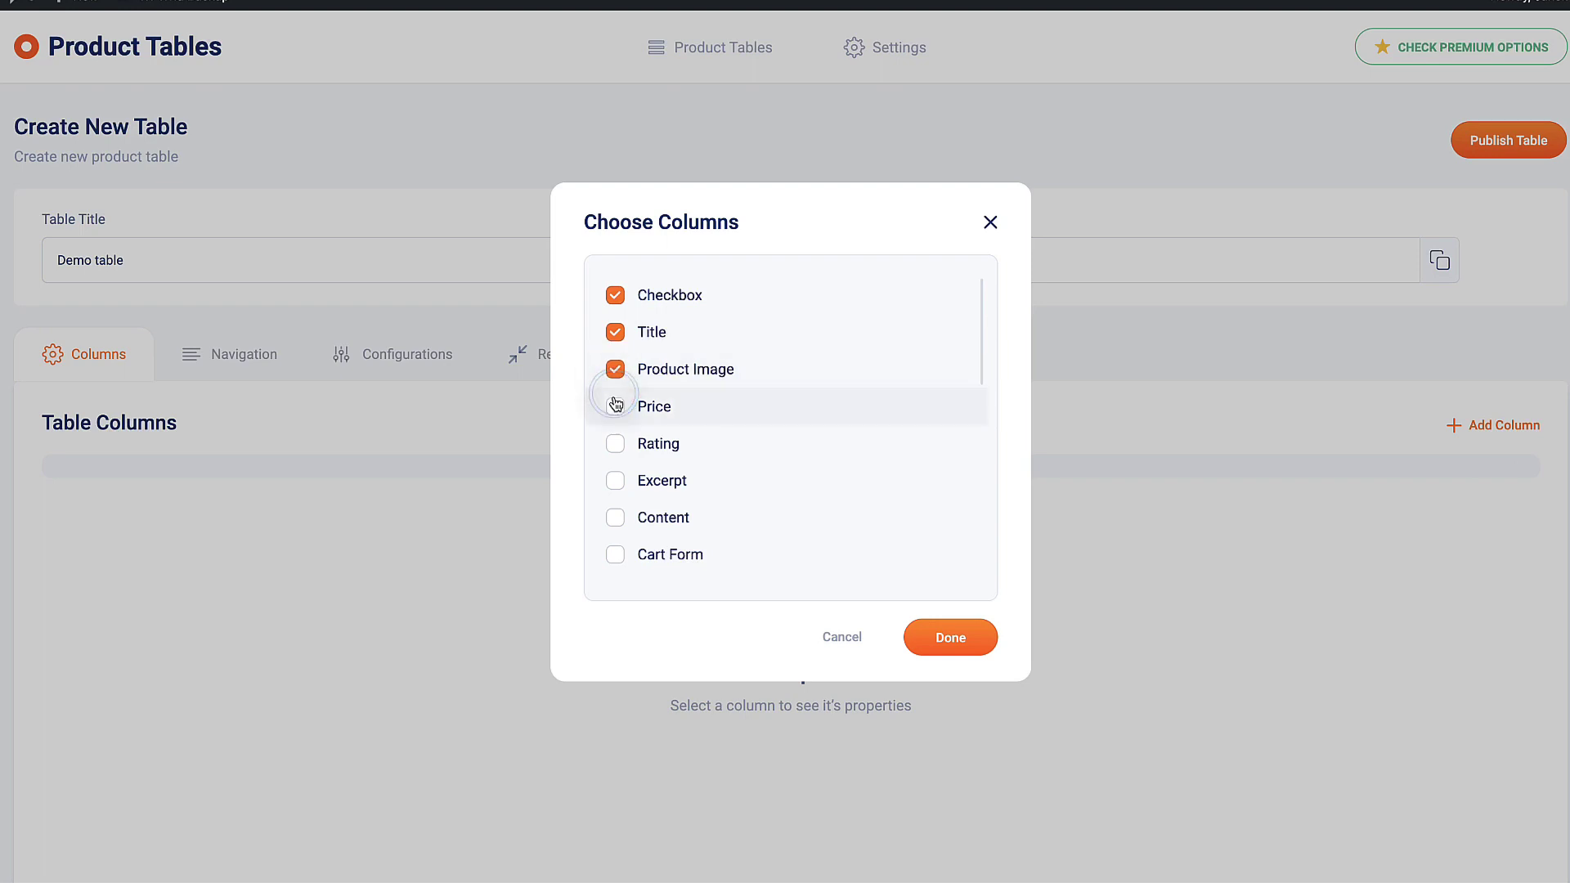
click(595, 406)
scroll(618, 426, down, 2)
click(618, 434)
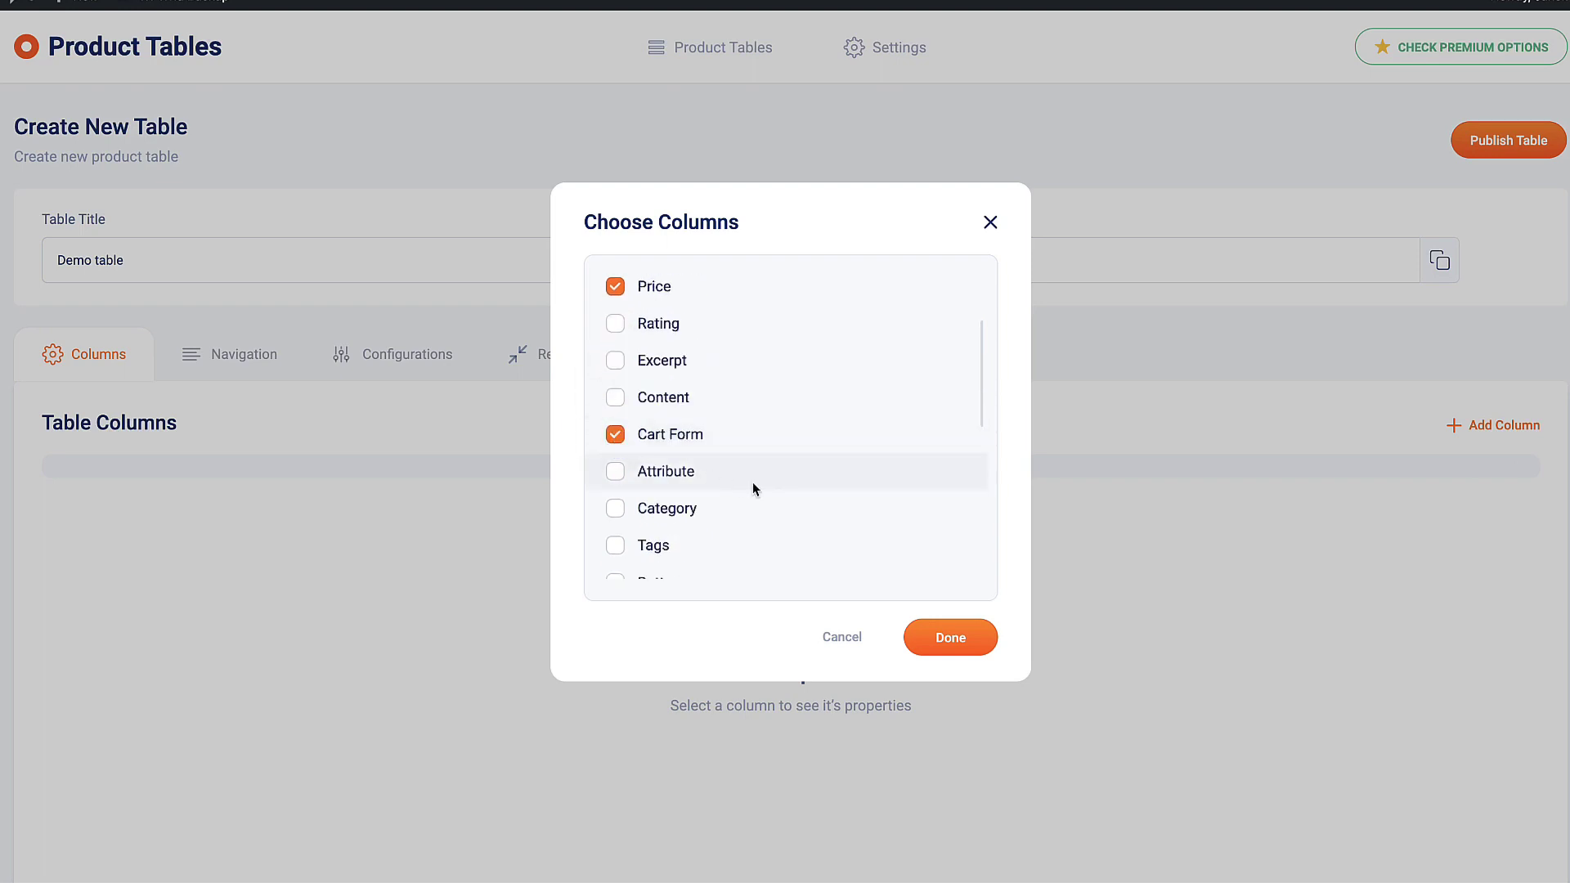
scroll(752, 484, down, 1)
scroll(634, 480, down, 5)
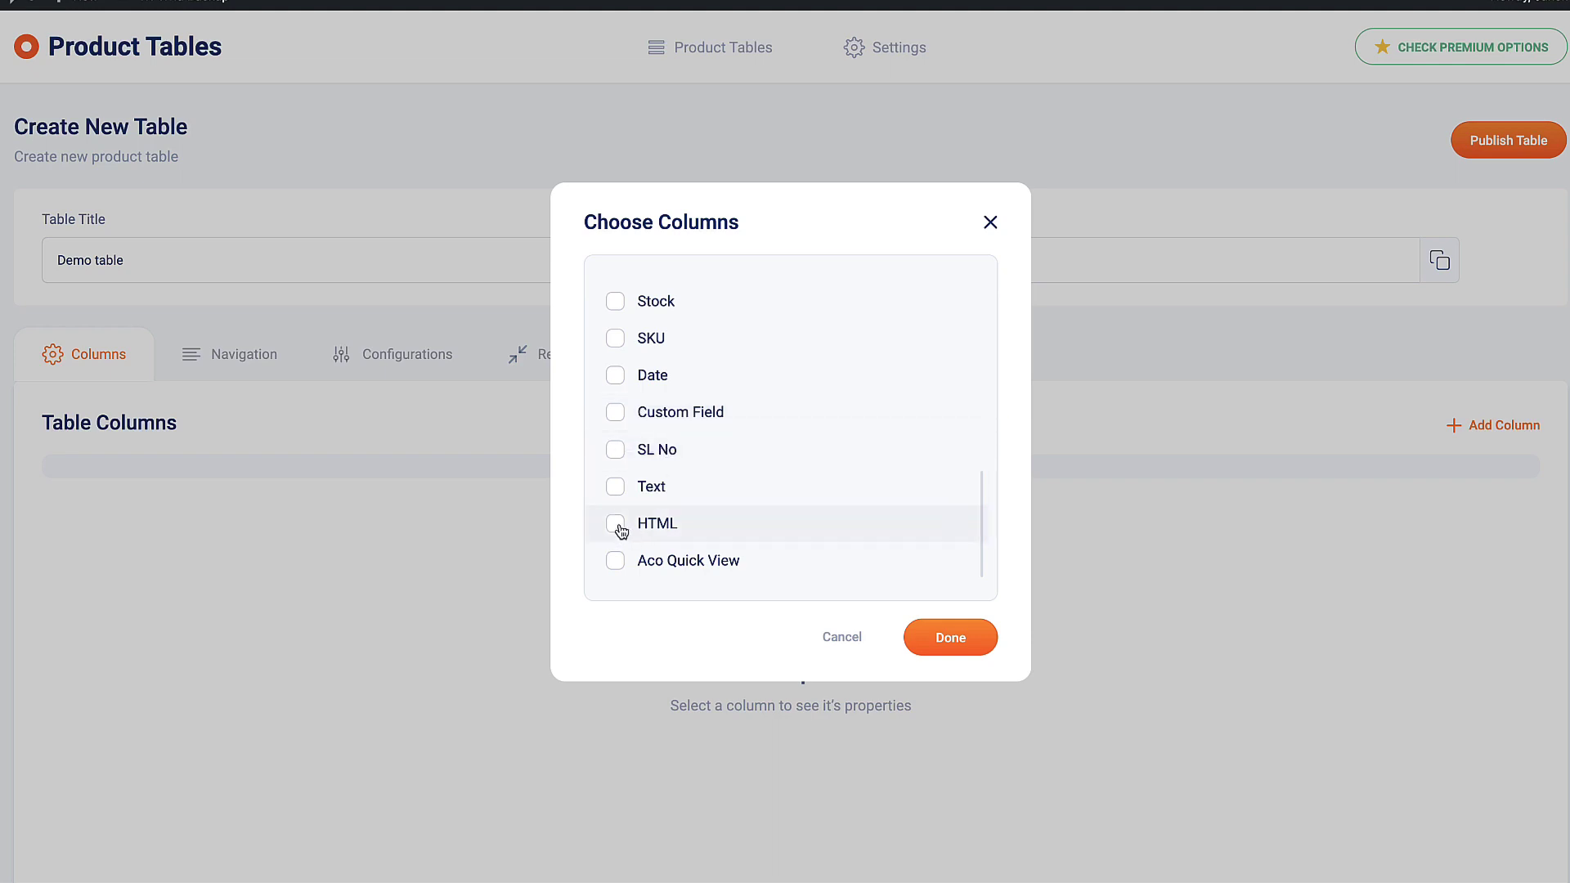
scroll(719, 447, up, 10)
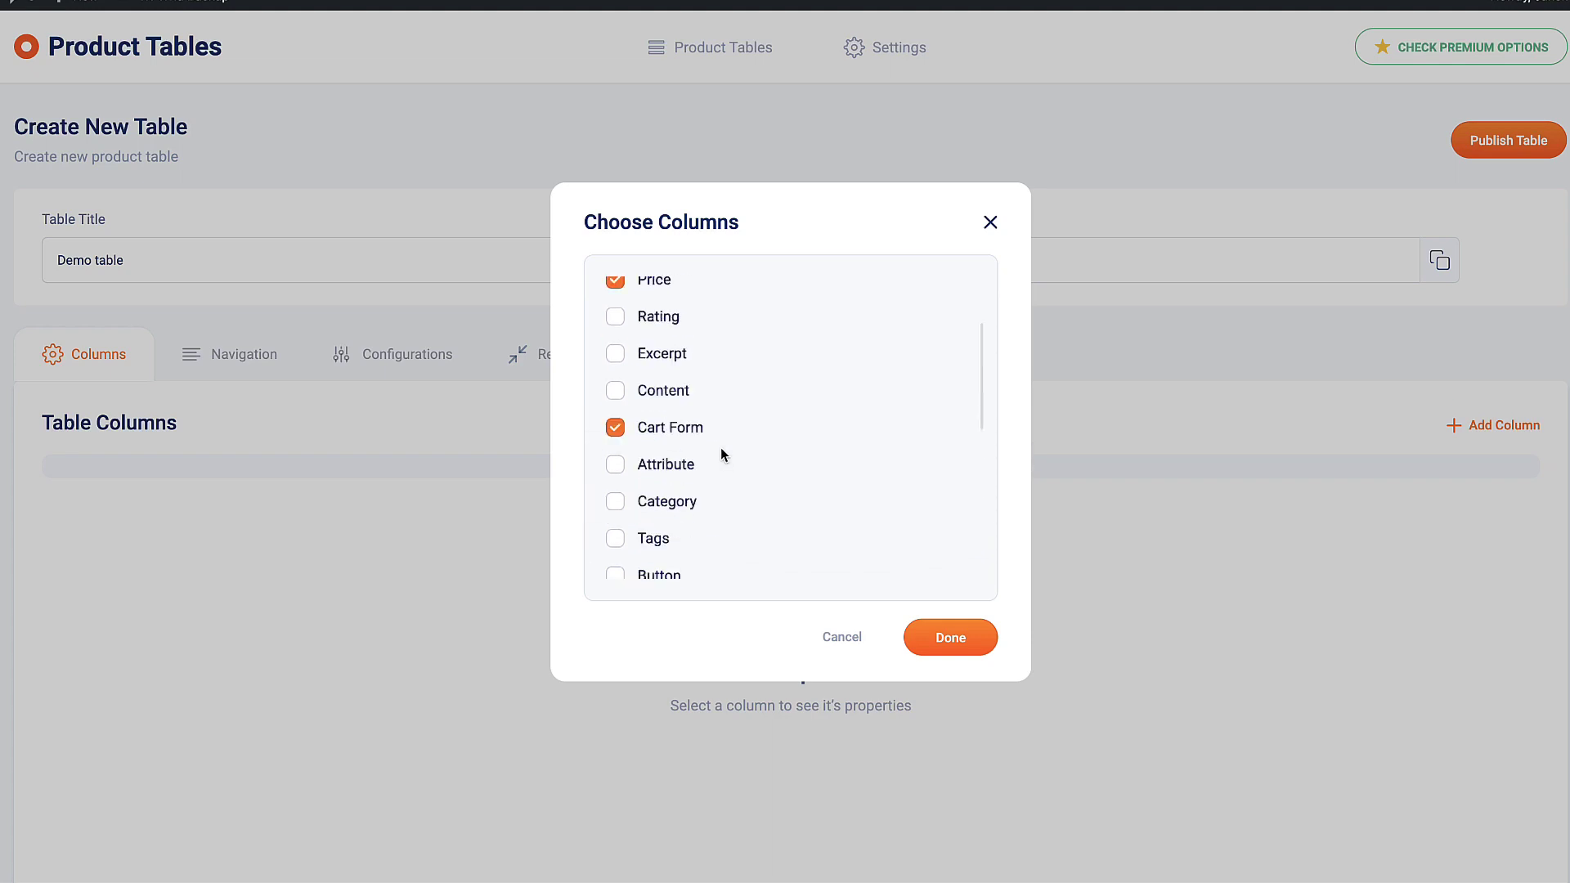
click(953, 643)
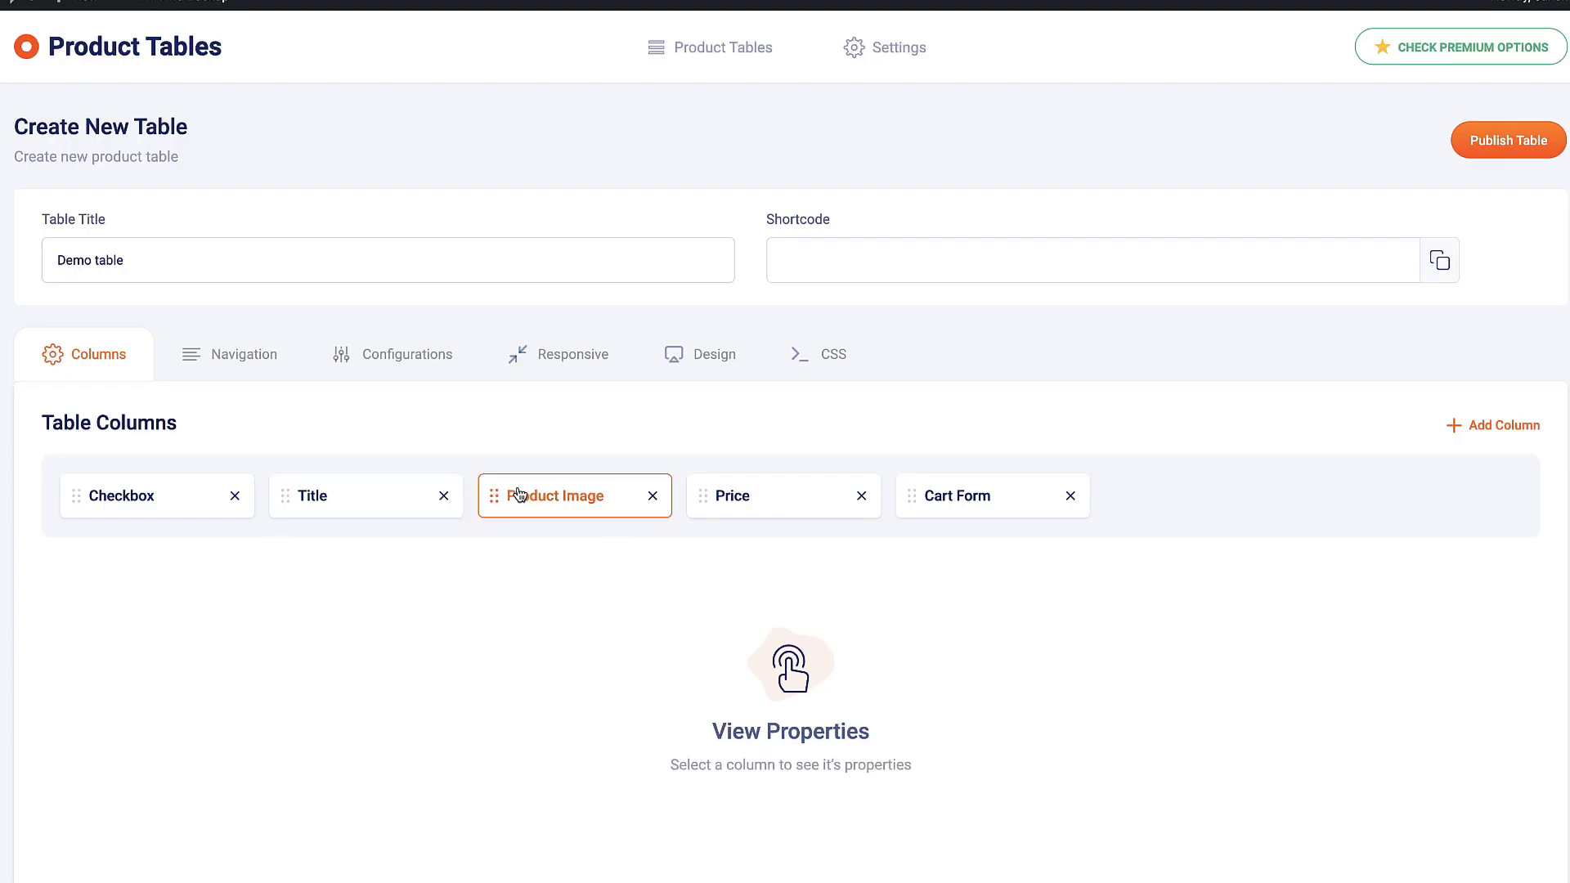
Move the Product Image column ahead of Title and view the Checkbox column's properties.
drag(512, 495, 293, 491)
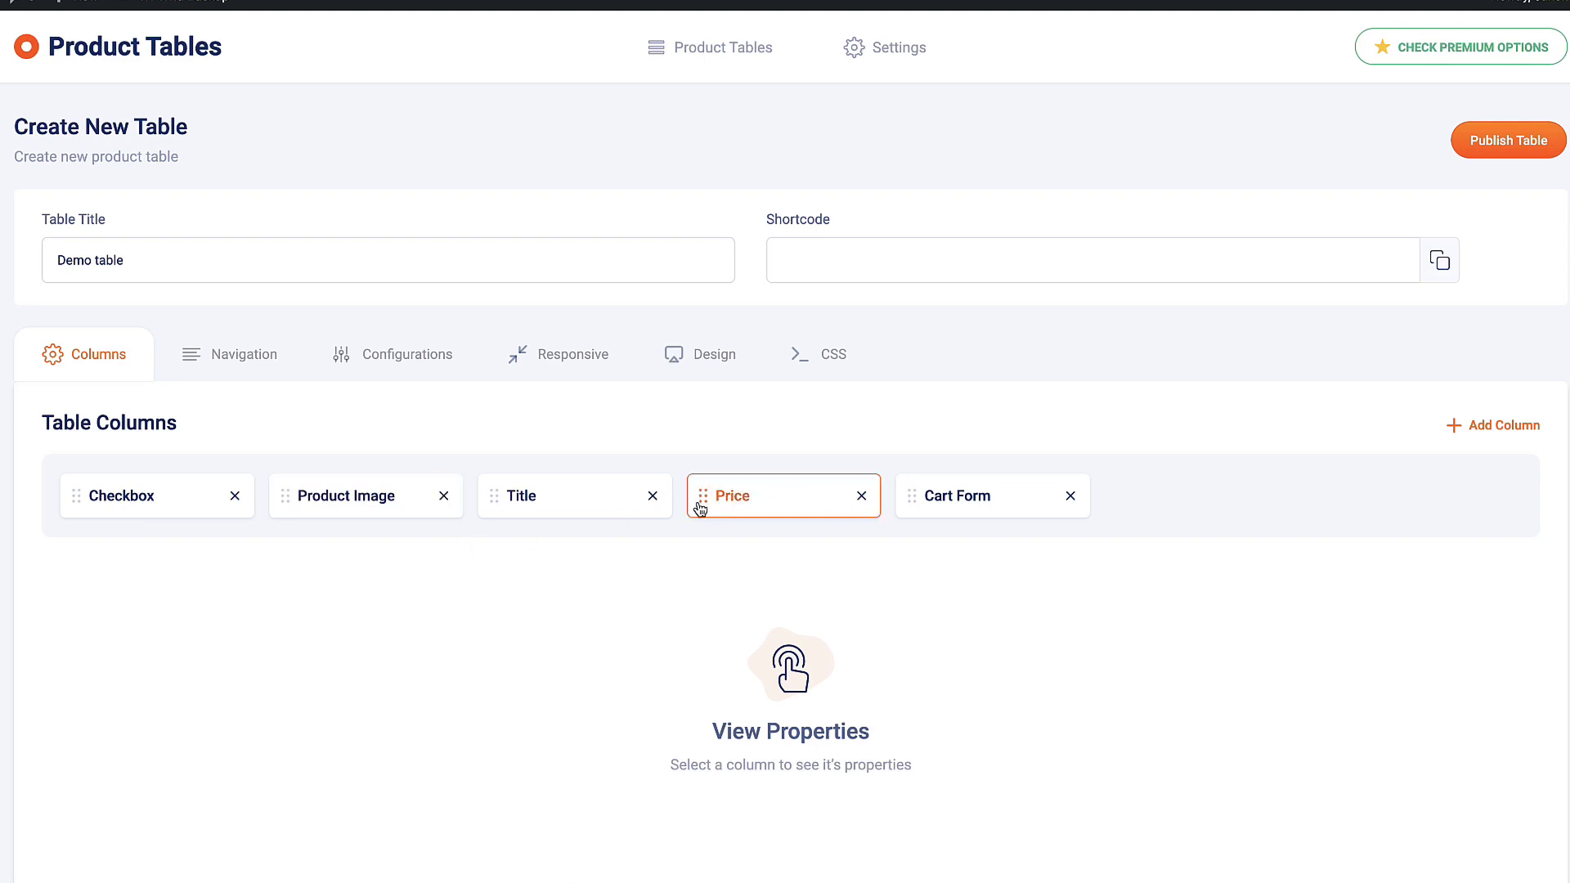
click(131, 496)
scroll(163, 302, down, 2)
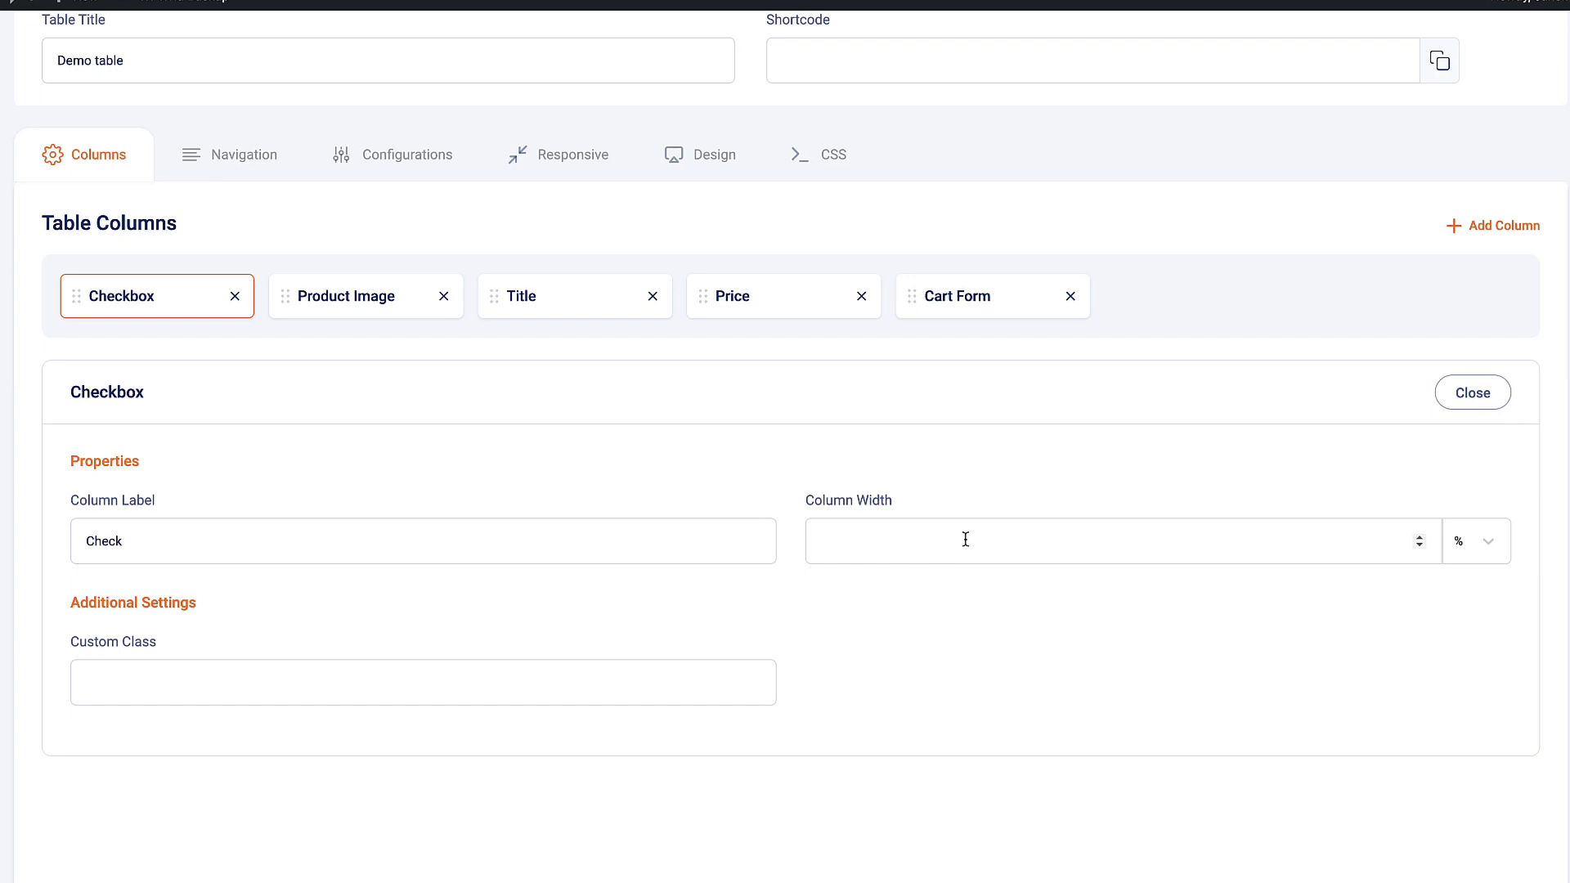
click(163, 290)
Set the Product Image column's click action to Display image in lightbox.
click(342, 296)
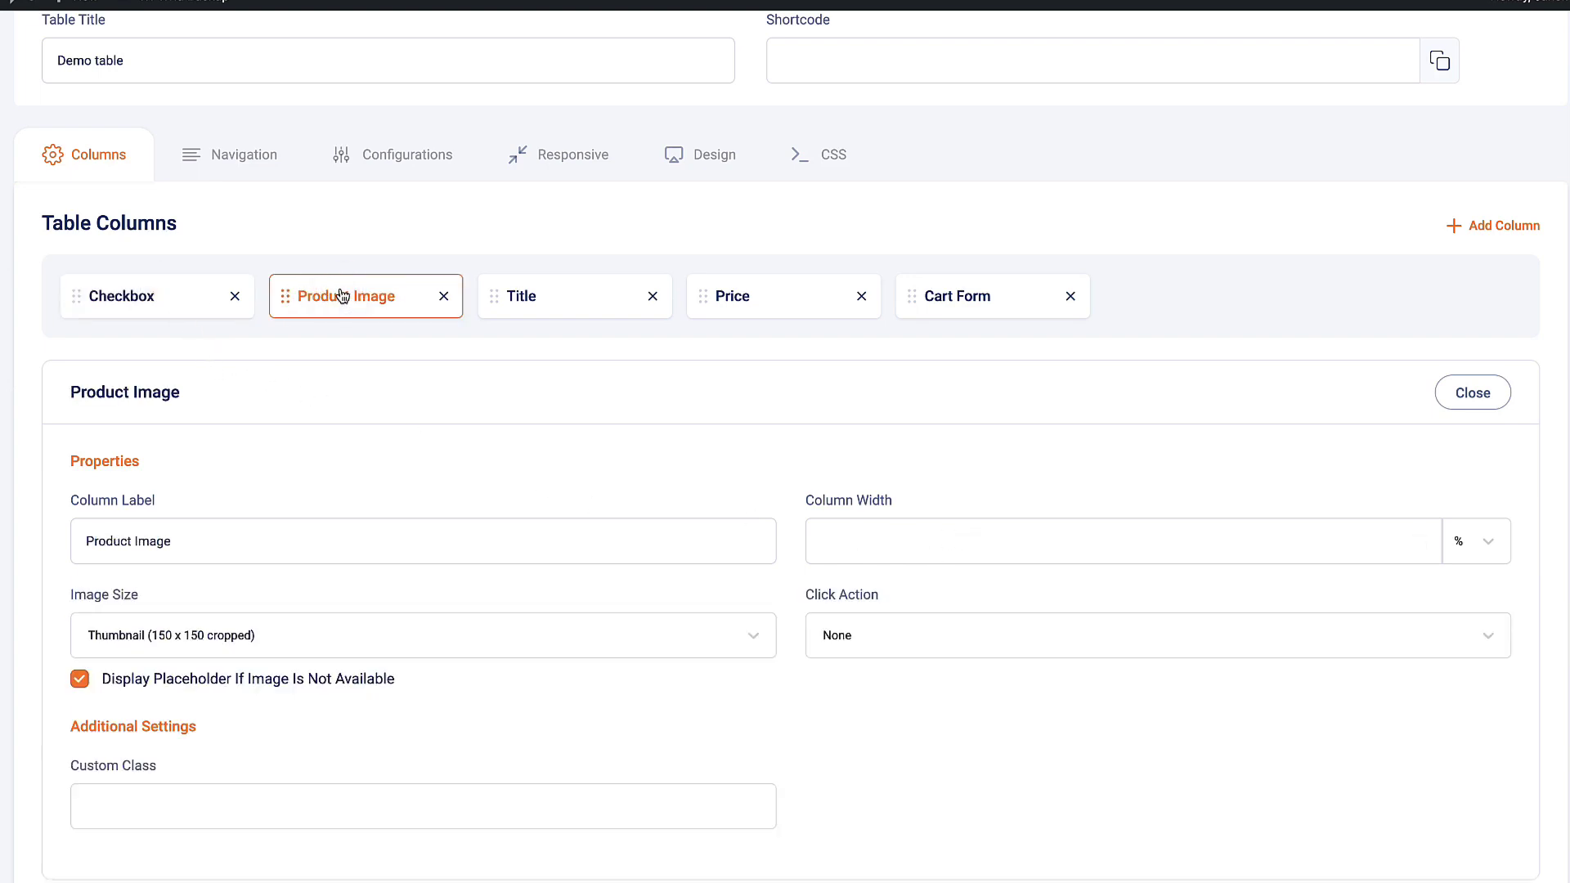
scroll(278, 589, down, 2)
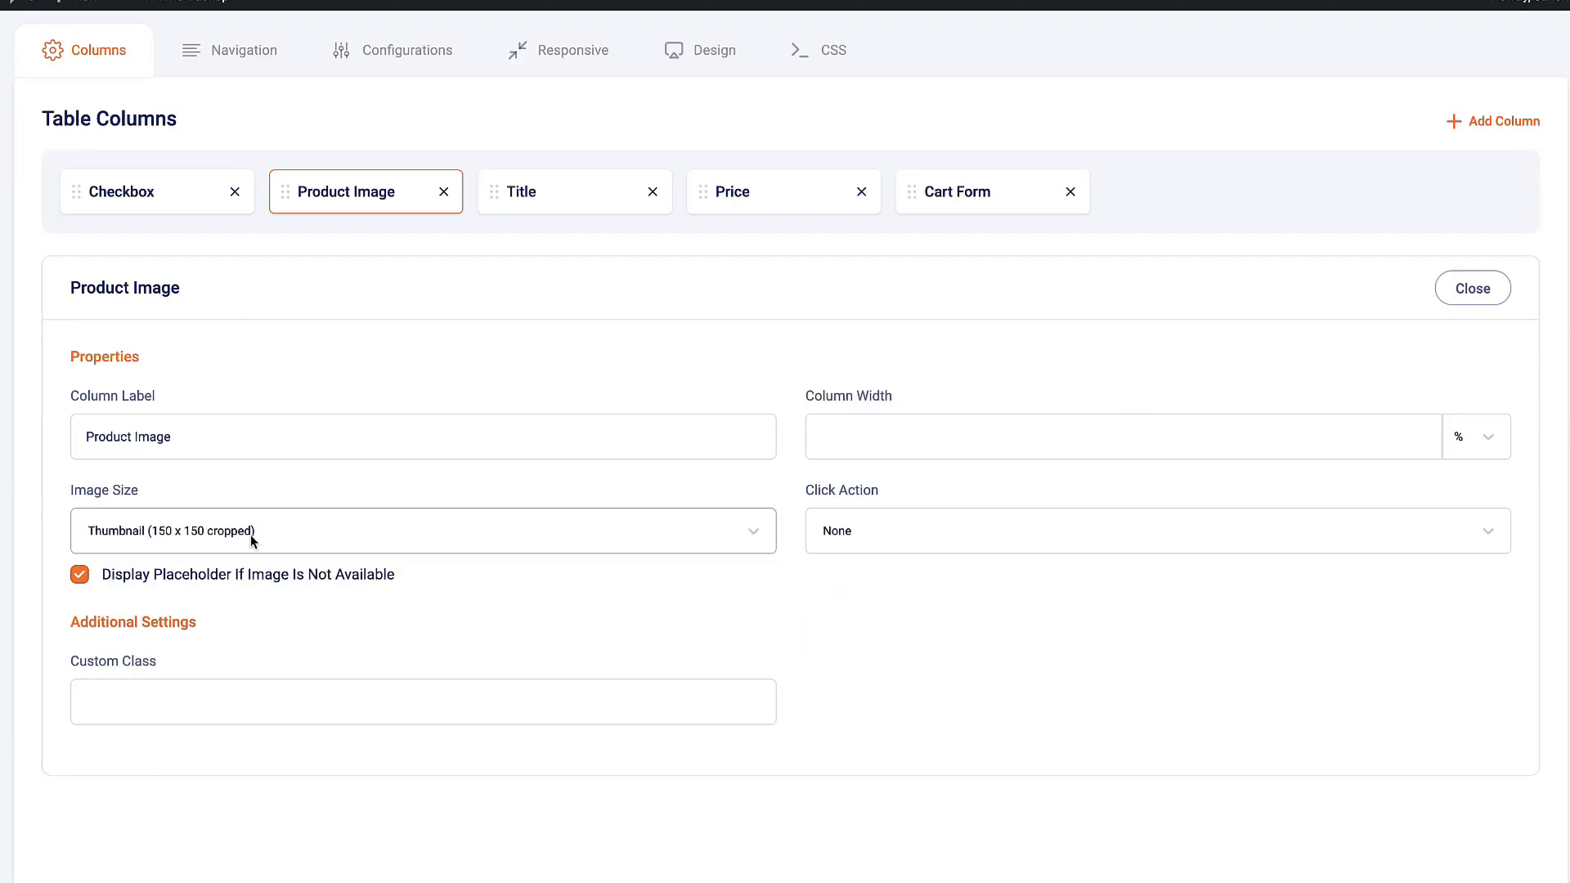
click(893, 531)
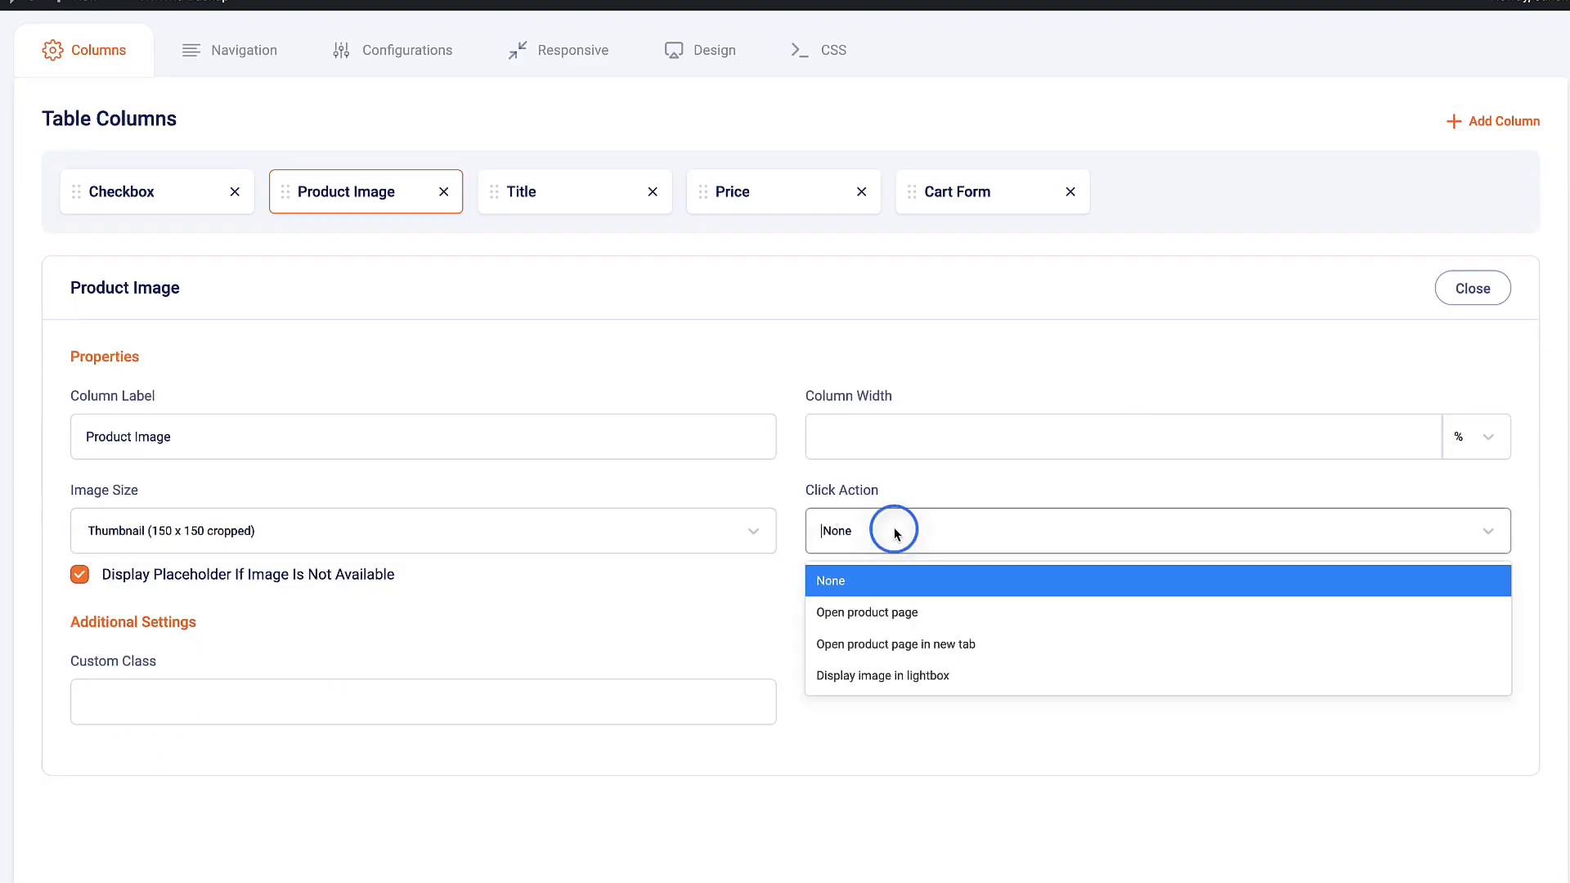
click(879, 677)
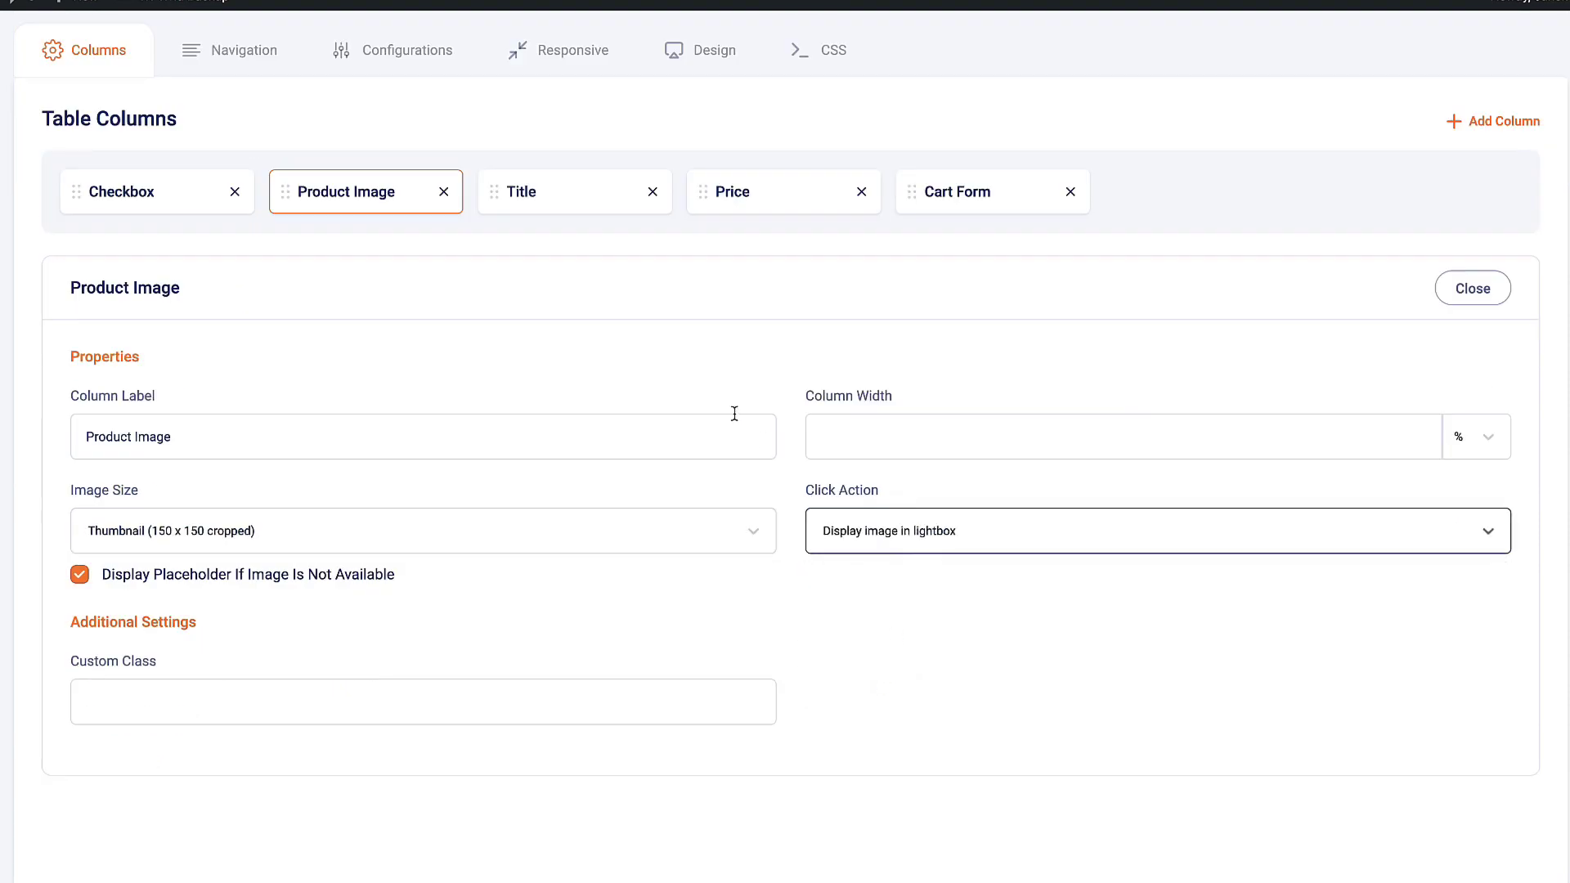
View the properties of the Title, Price and Cart Form columns.
click(555, 188)
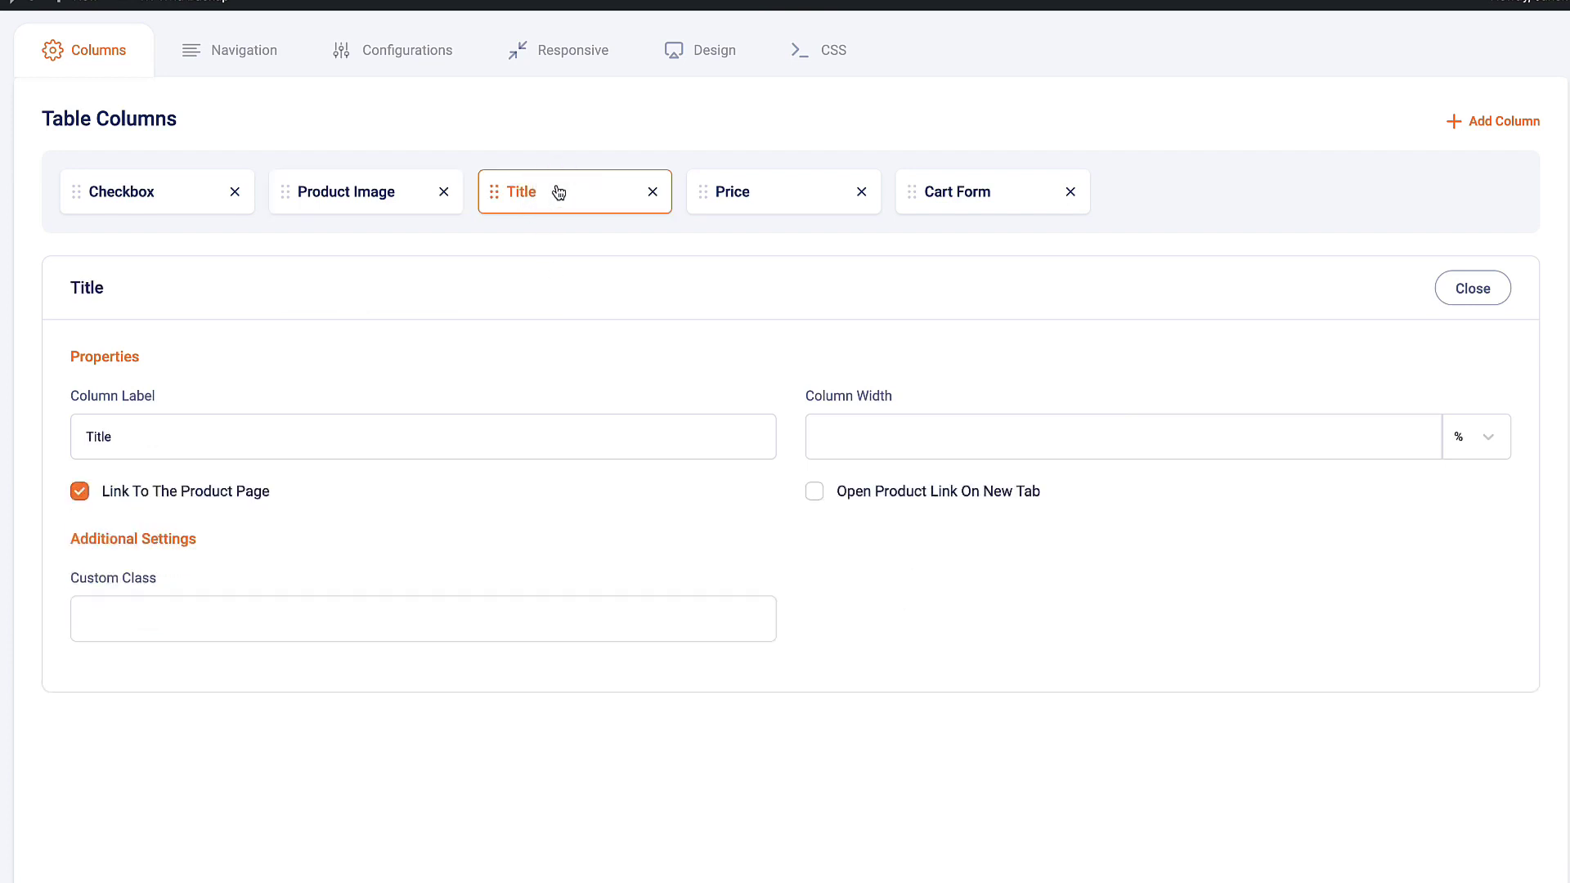
click(741, 201)
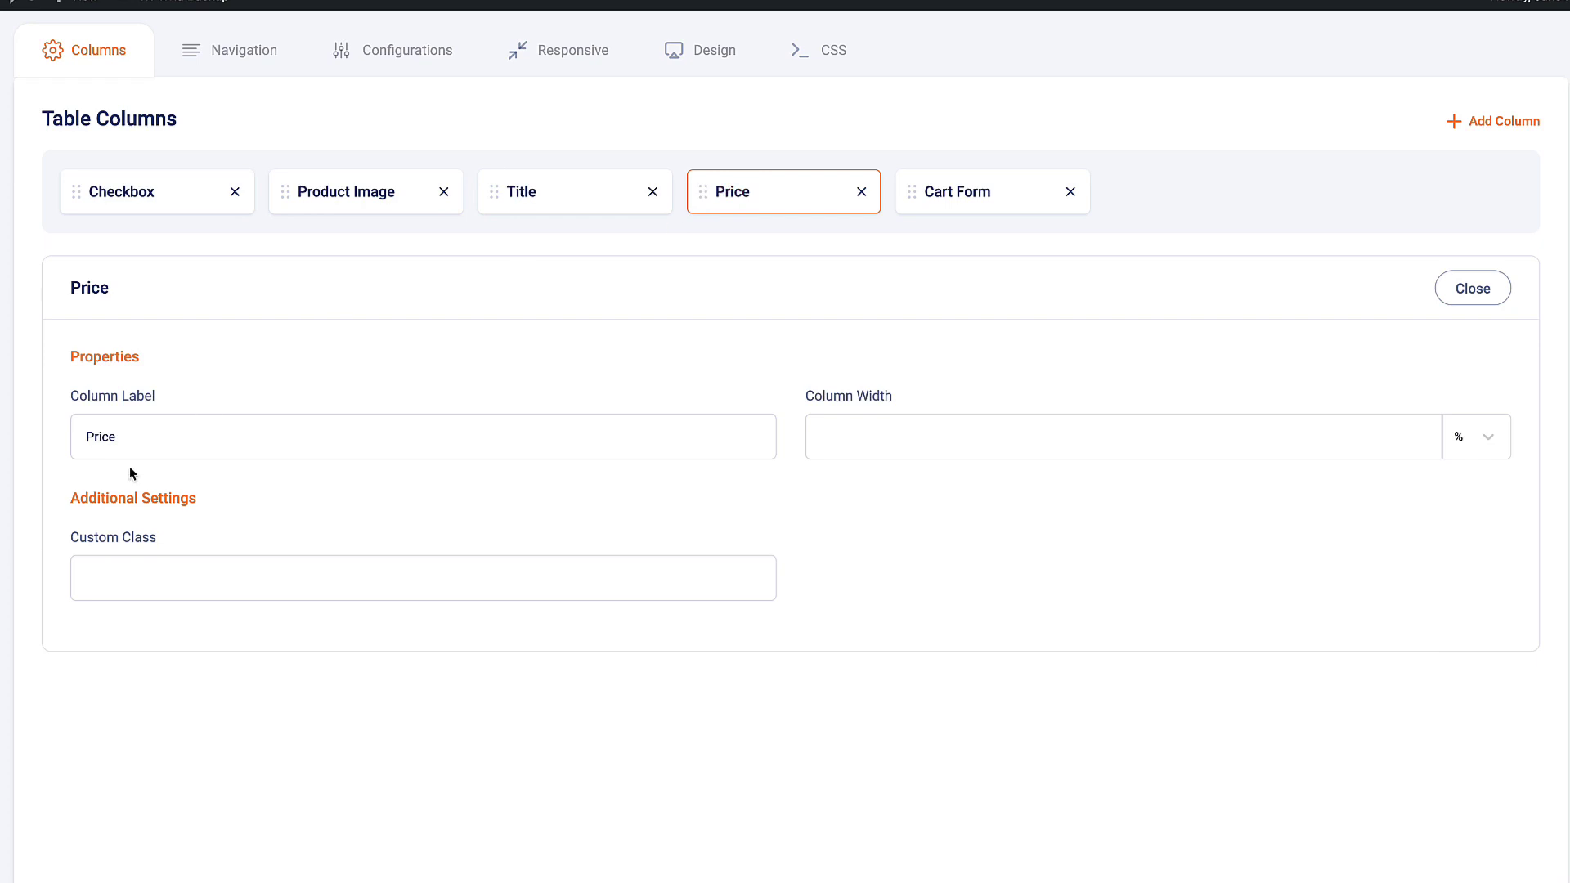
click(952, 196)
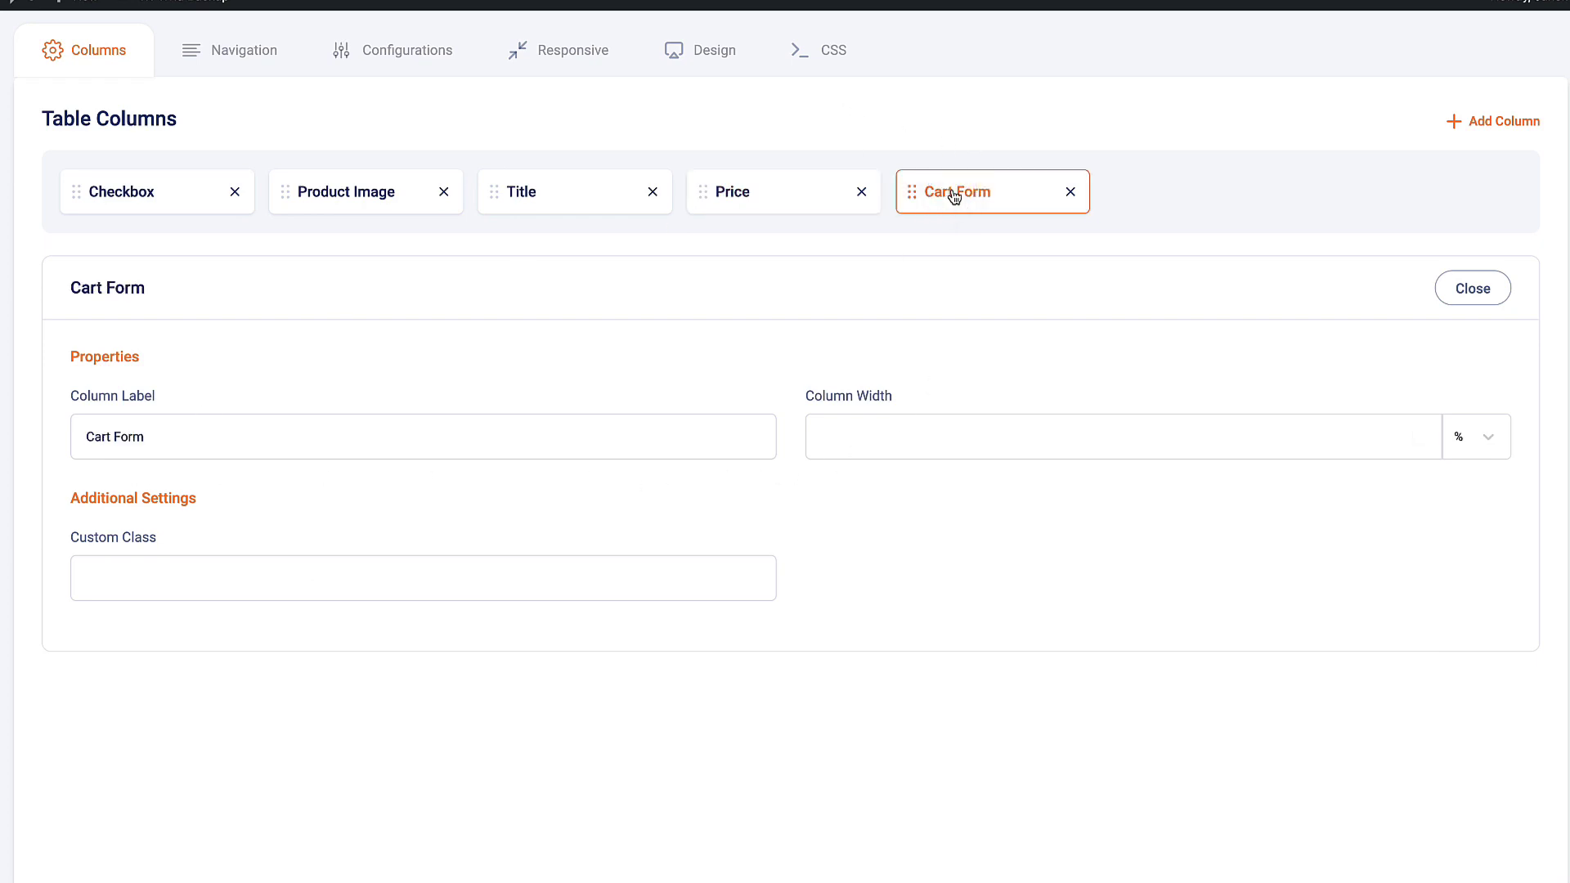
Publish the Demo table and add a Result Count element to the left column of its navigation header row.
scroll(1065, 345, up, 3)
click(1516, 153)
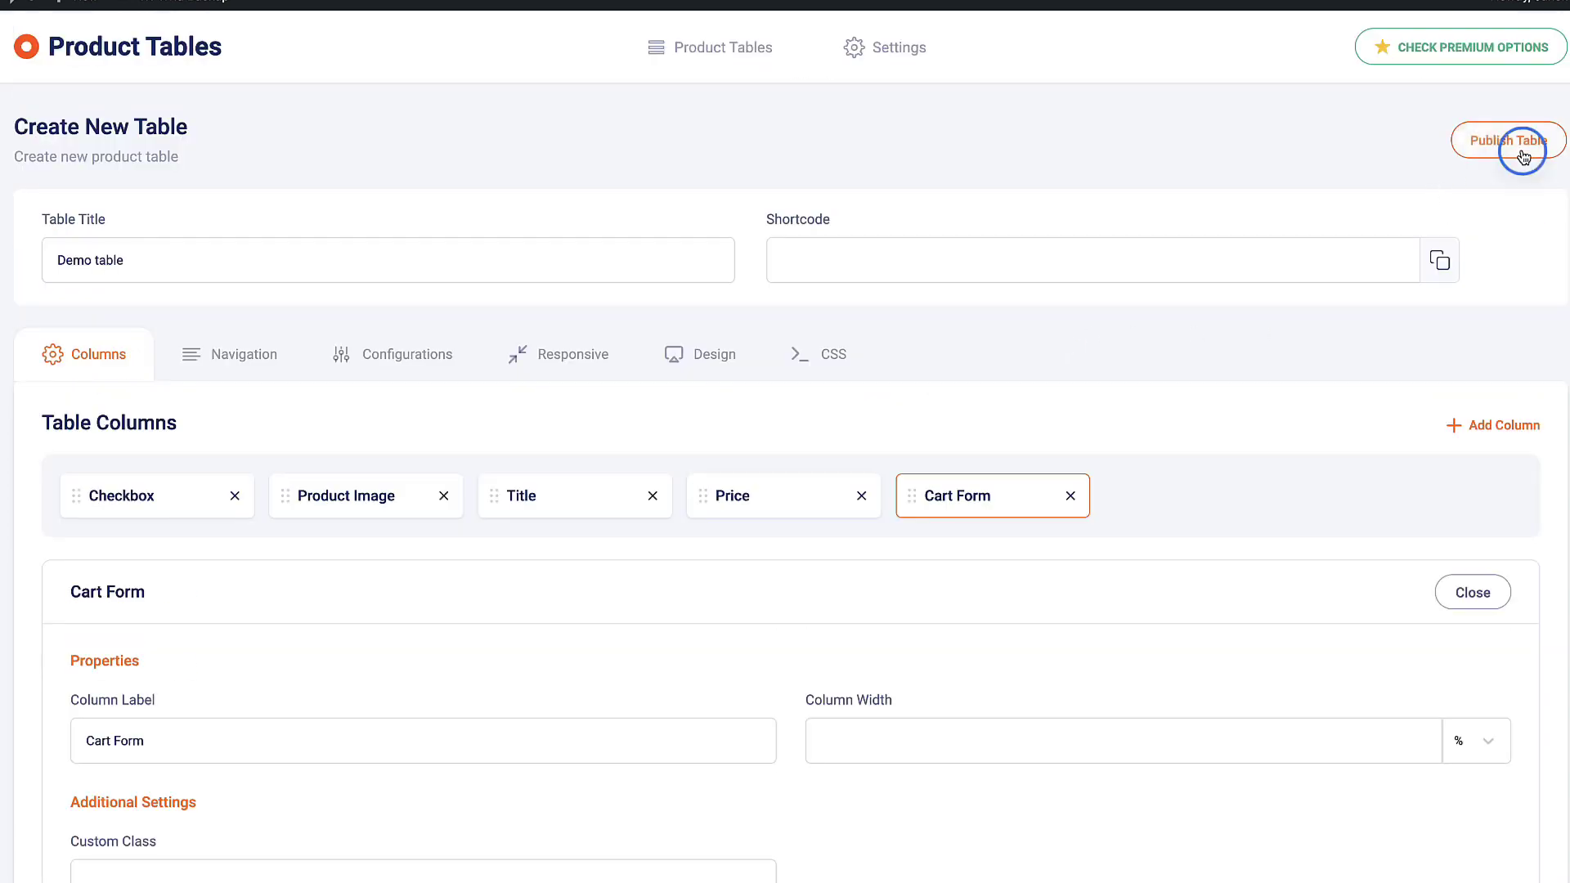
click(239, 355)
scroll(409, 433, down, 2)
click(559, 513)
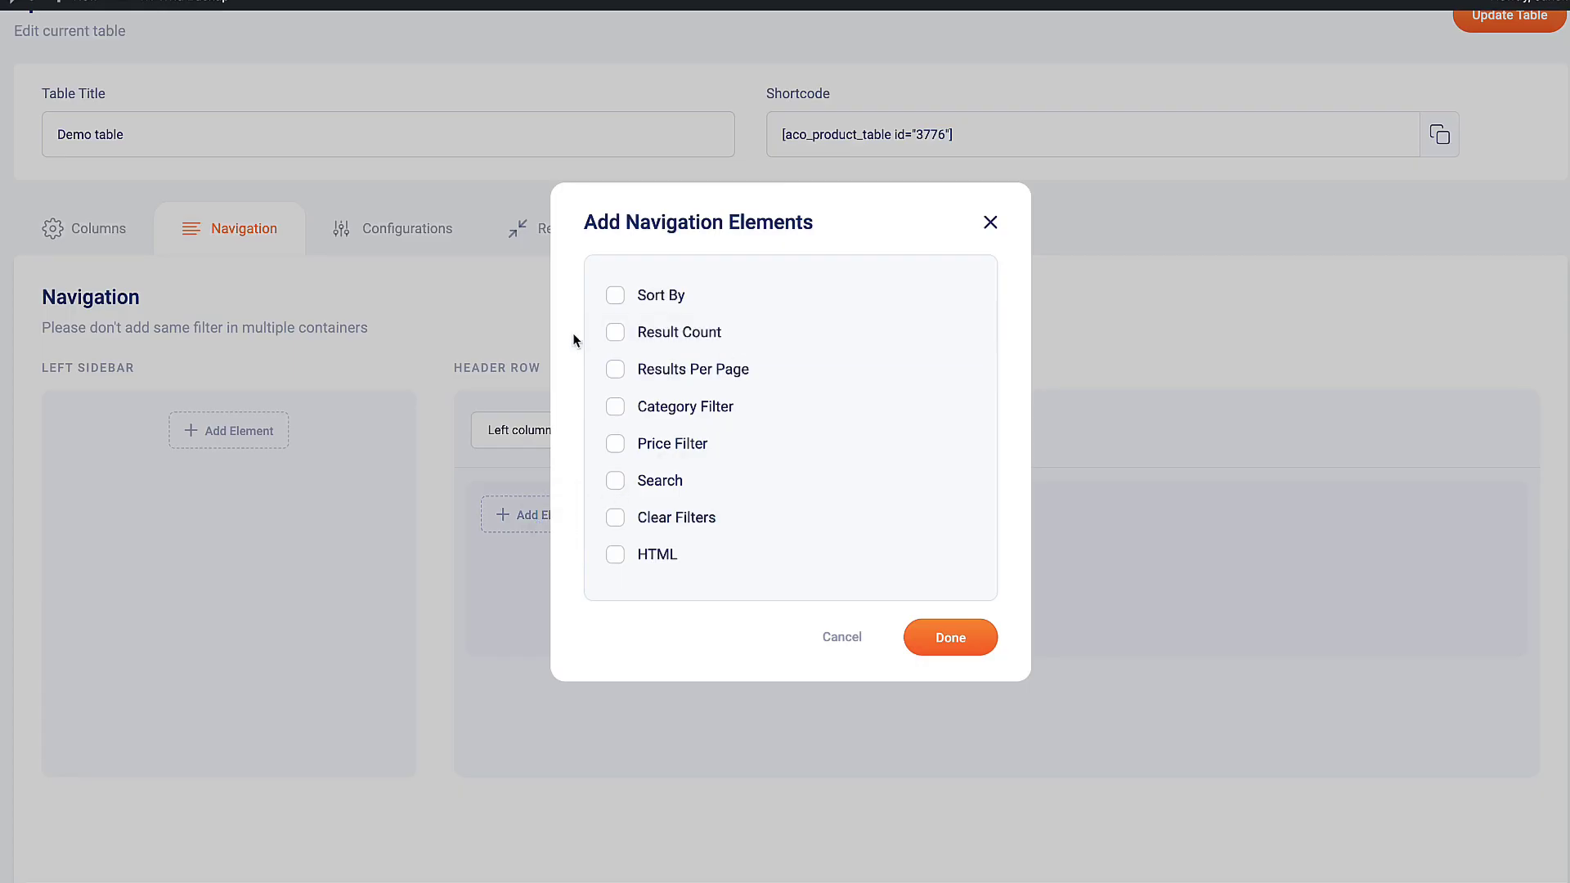
click(618, 332)
click(951, 643)
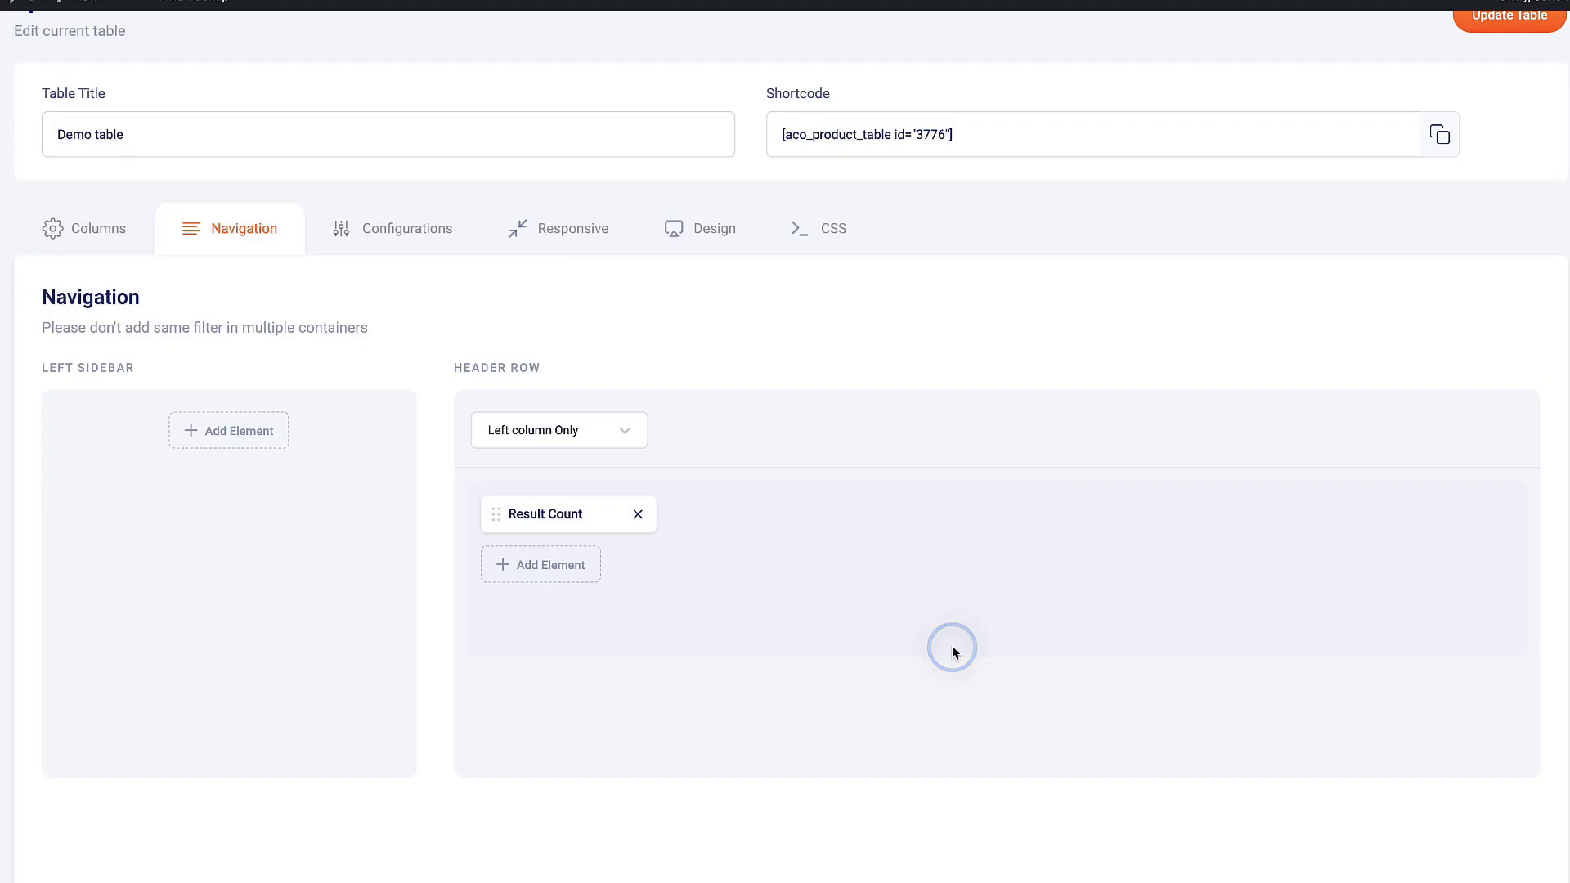
Review the message settings of the header row's Result Count element.
click(549, 515)
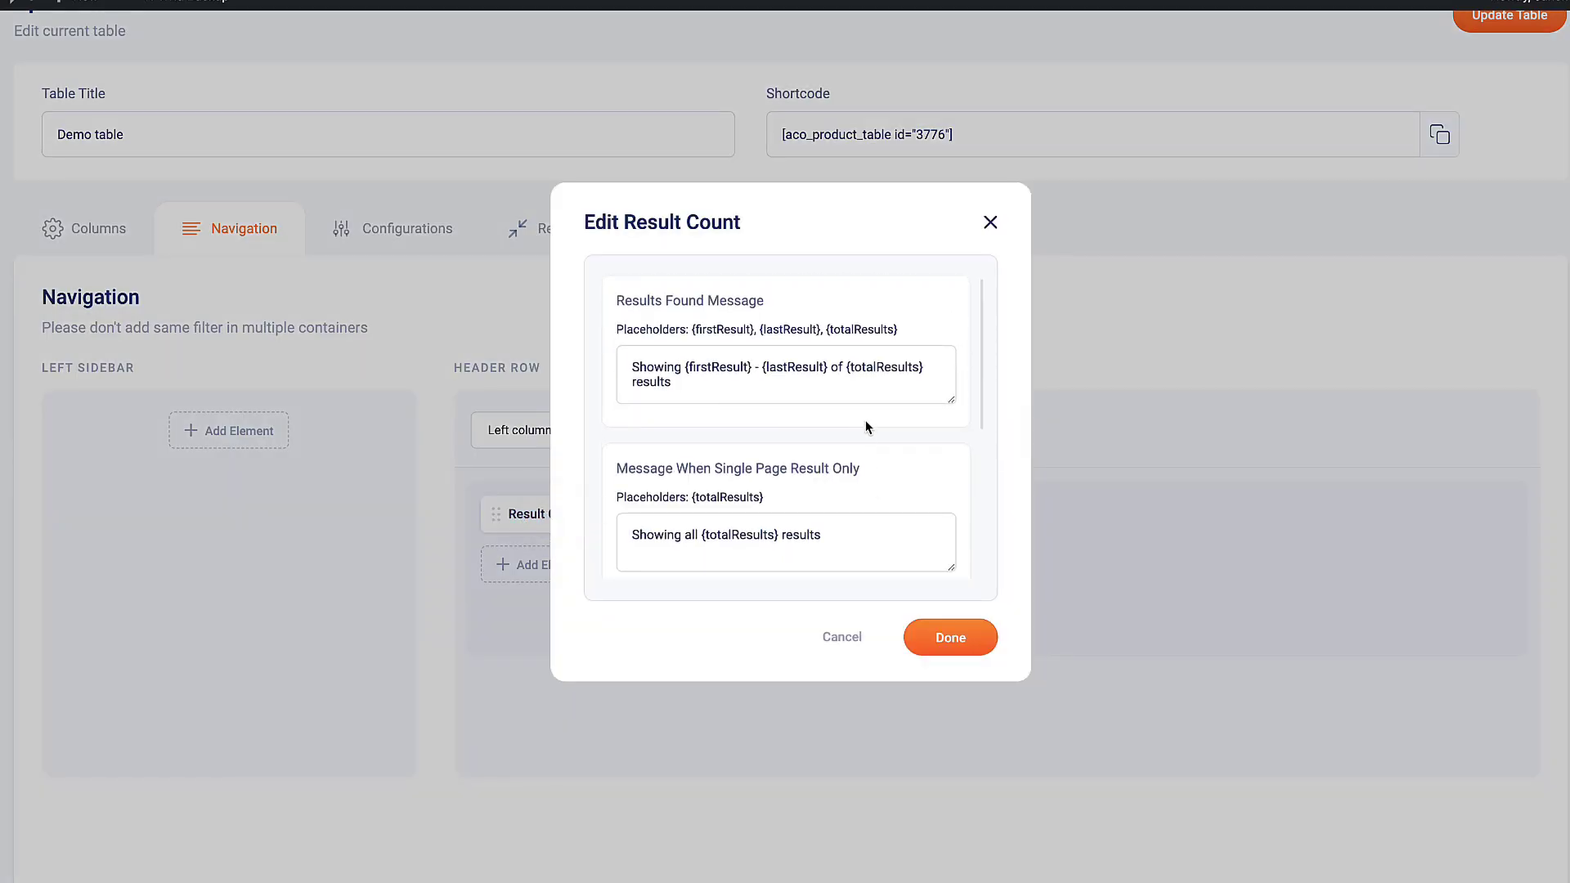
scroll(865, 423, down, 5)
click(990, 222)
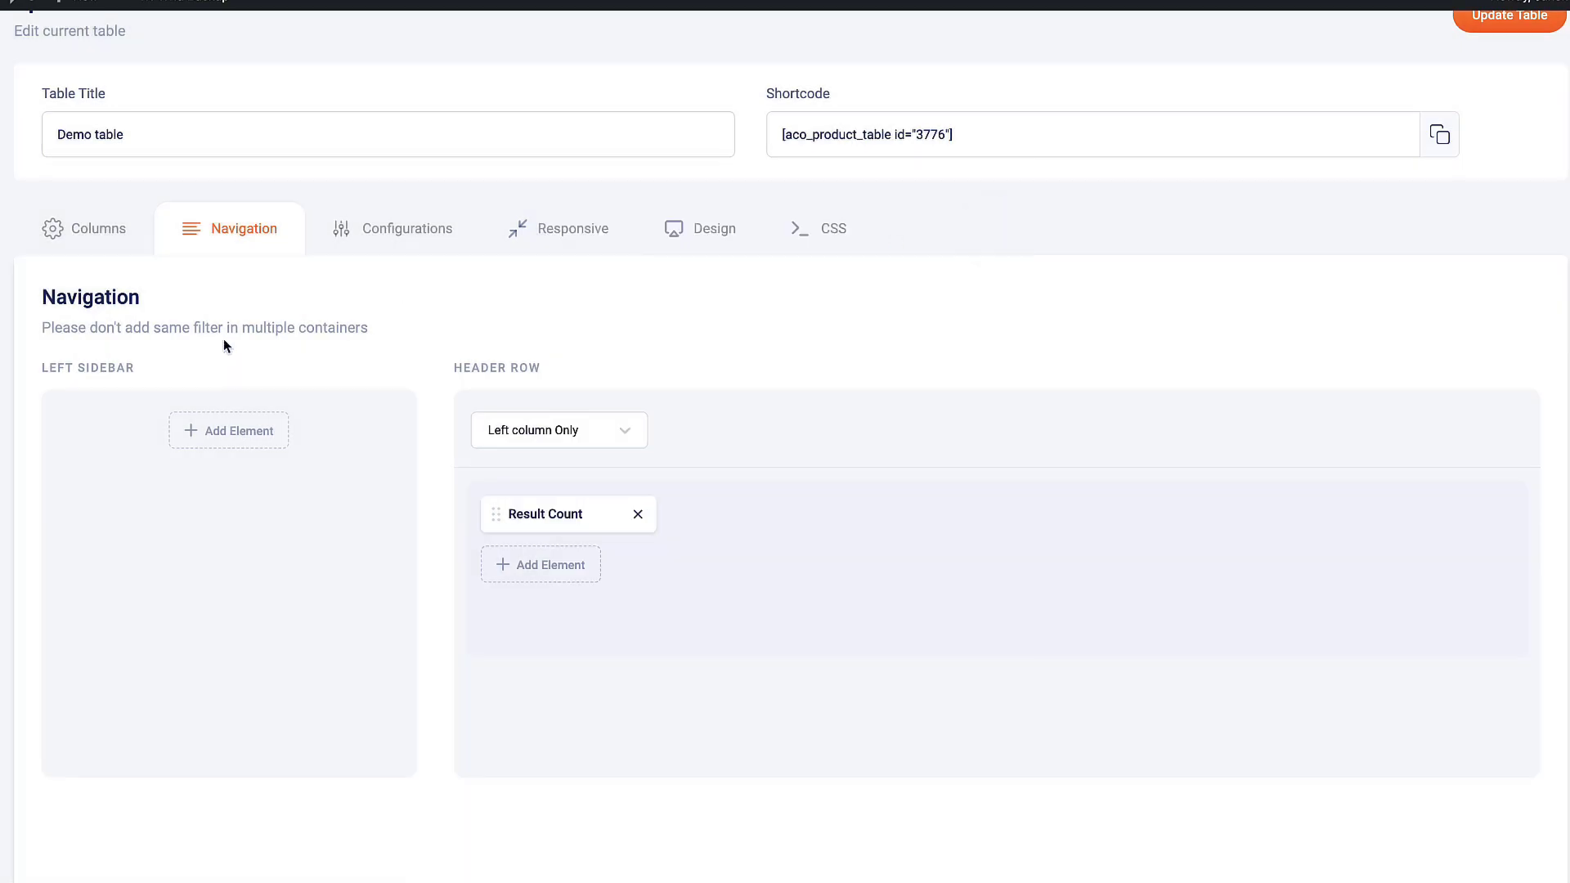
Add Category Filter, Search, Price Filter and Clear Filters to the navigation's left sidebar, with Clear Filters placed last.
click(223, 431)
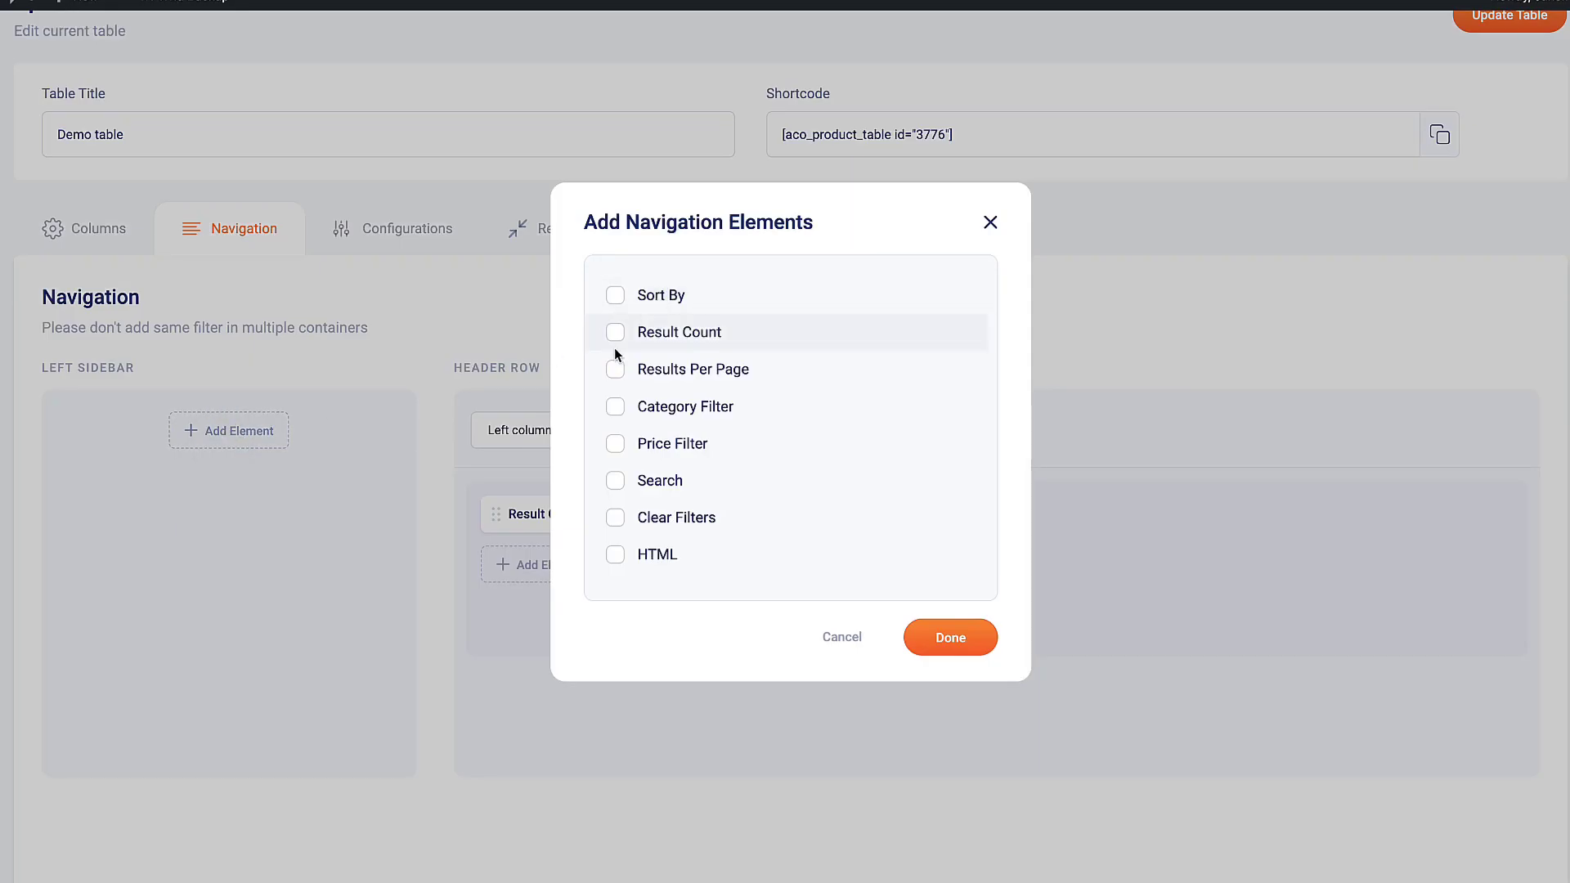
click(615, 406)
click(614, 481)
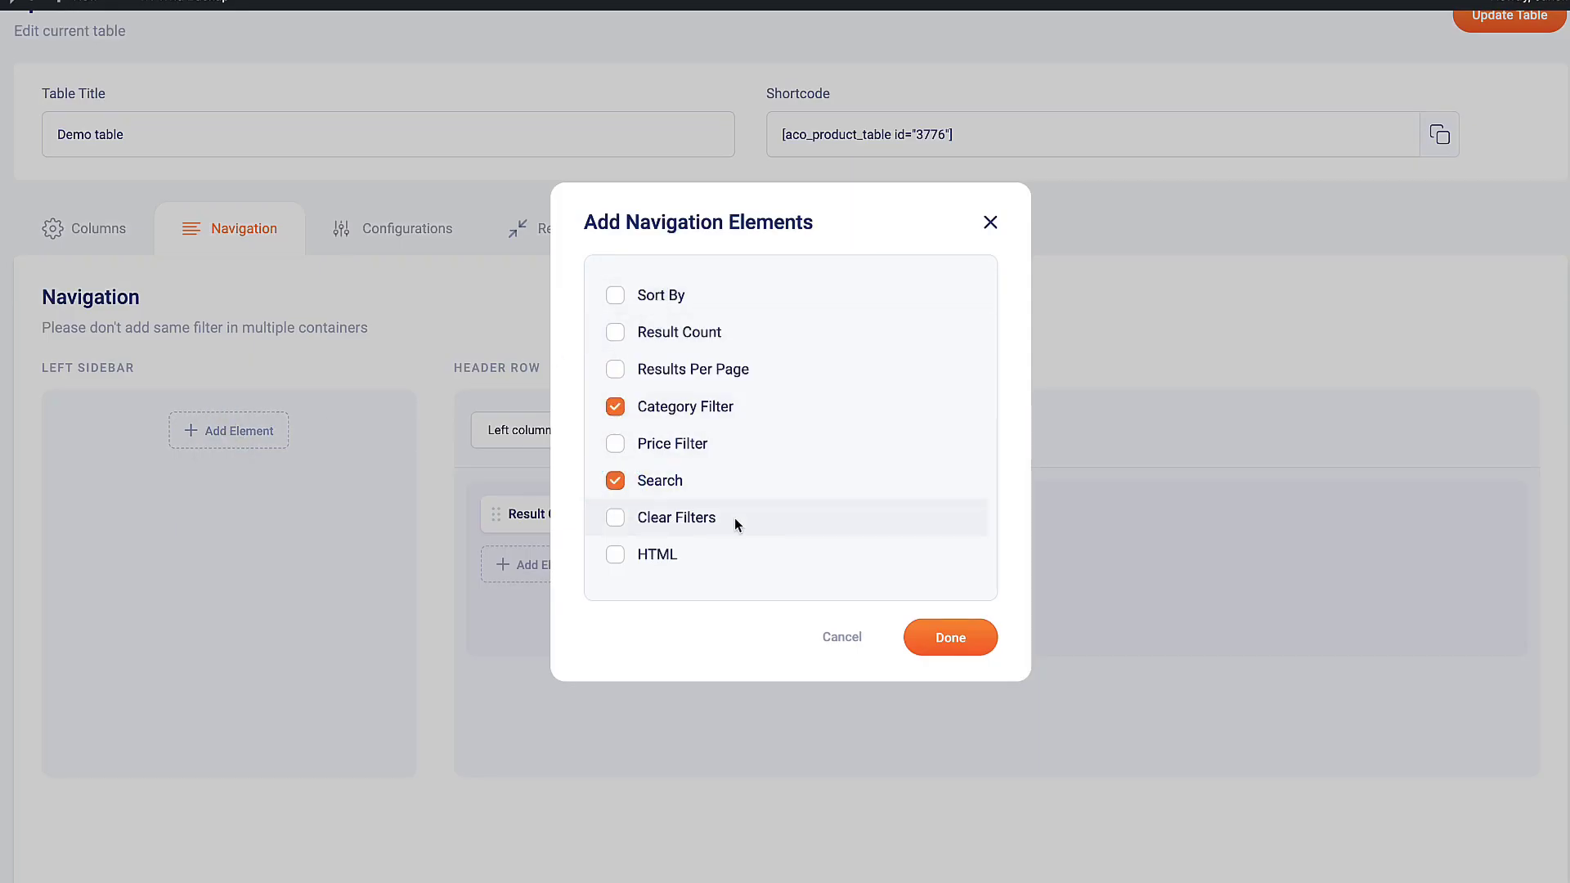
scroll(734, 518, down, 1)
click(615, 517)
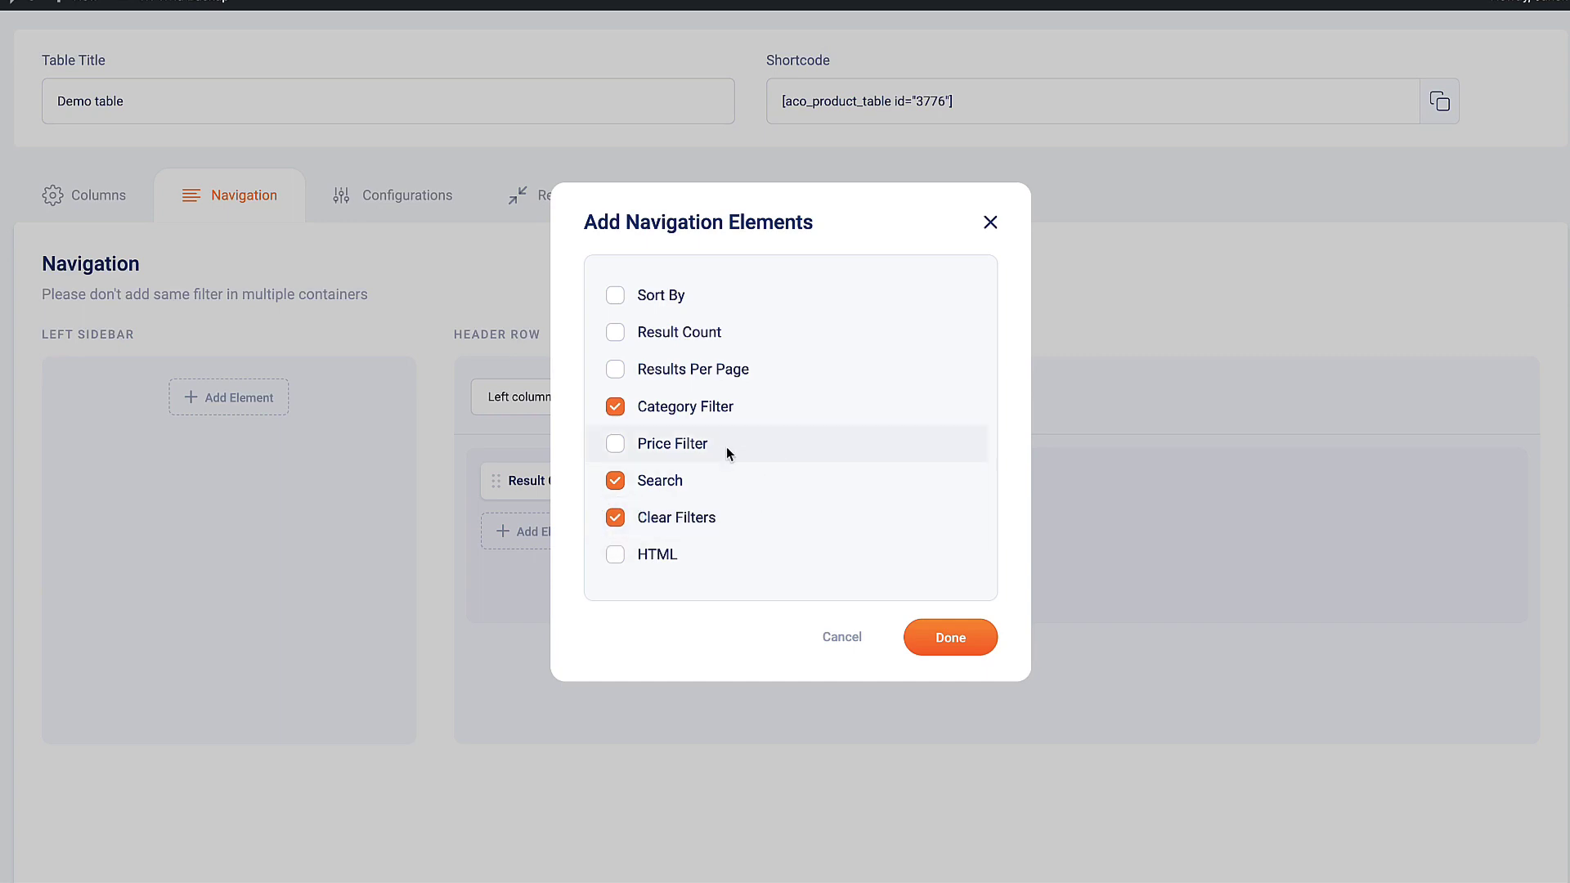
click(614, 445)
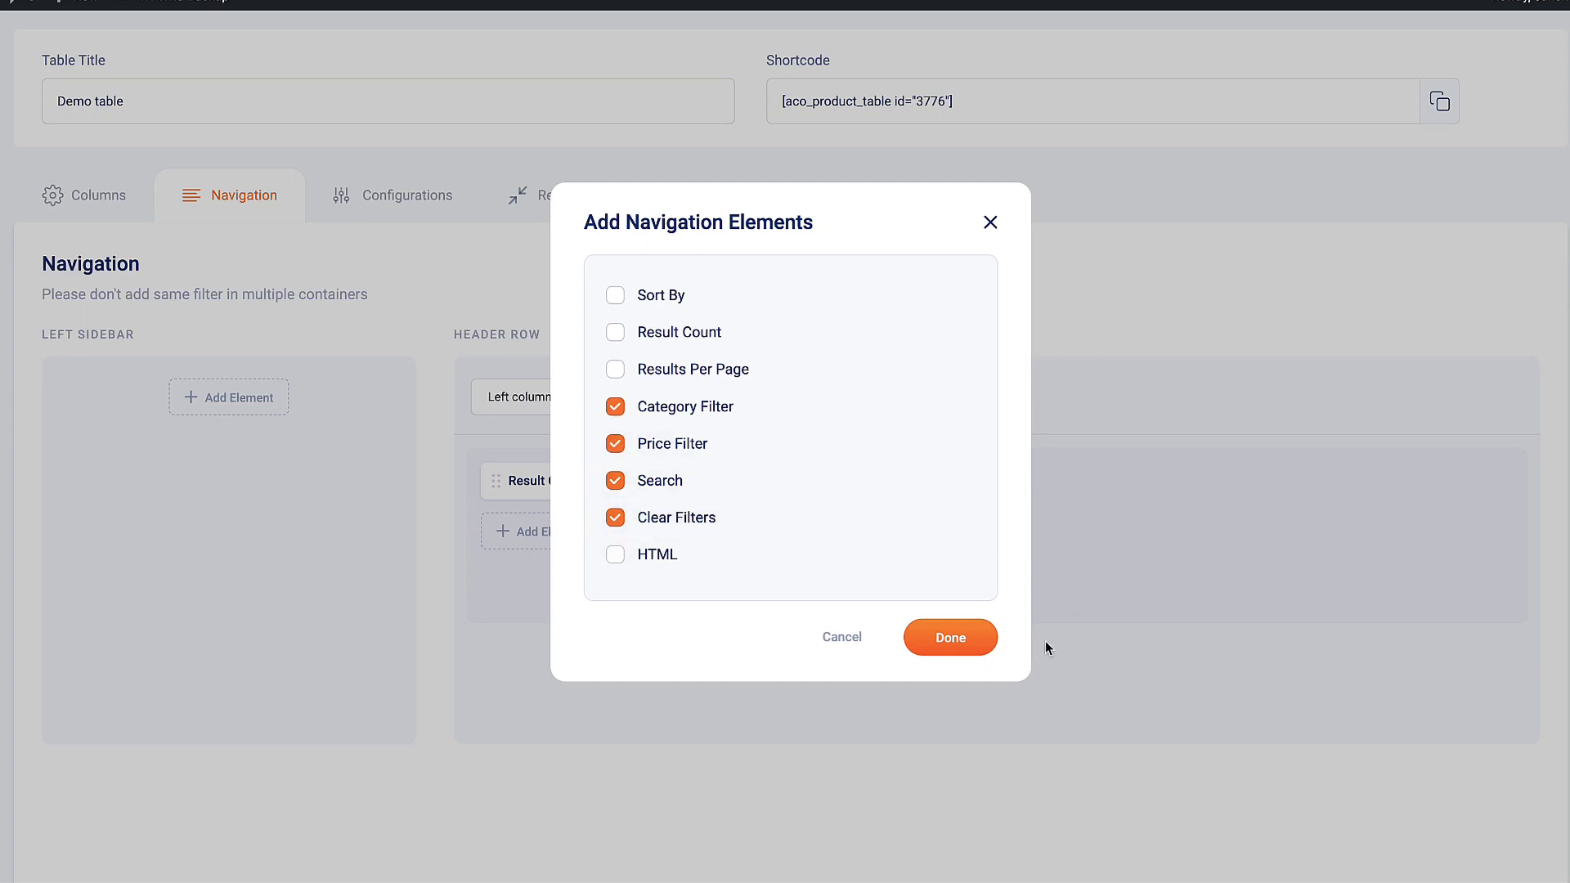
click(974, 642)
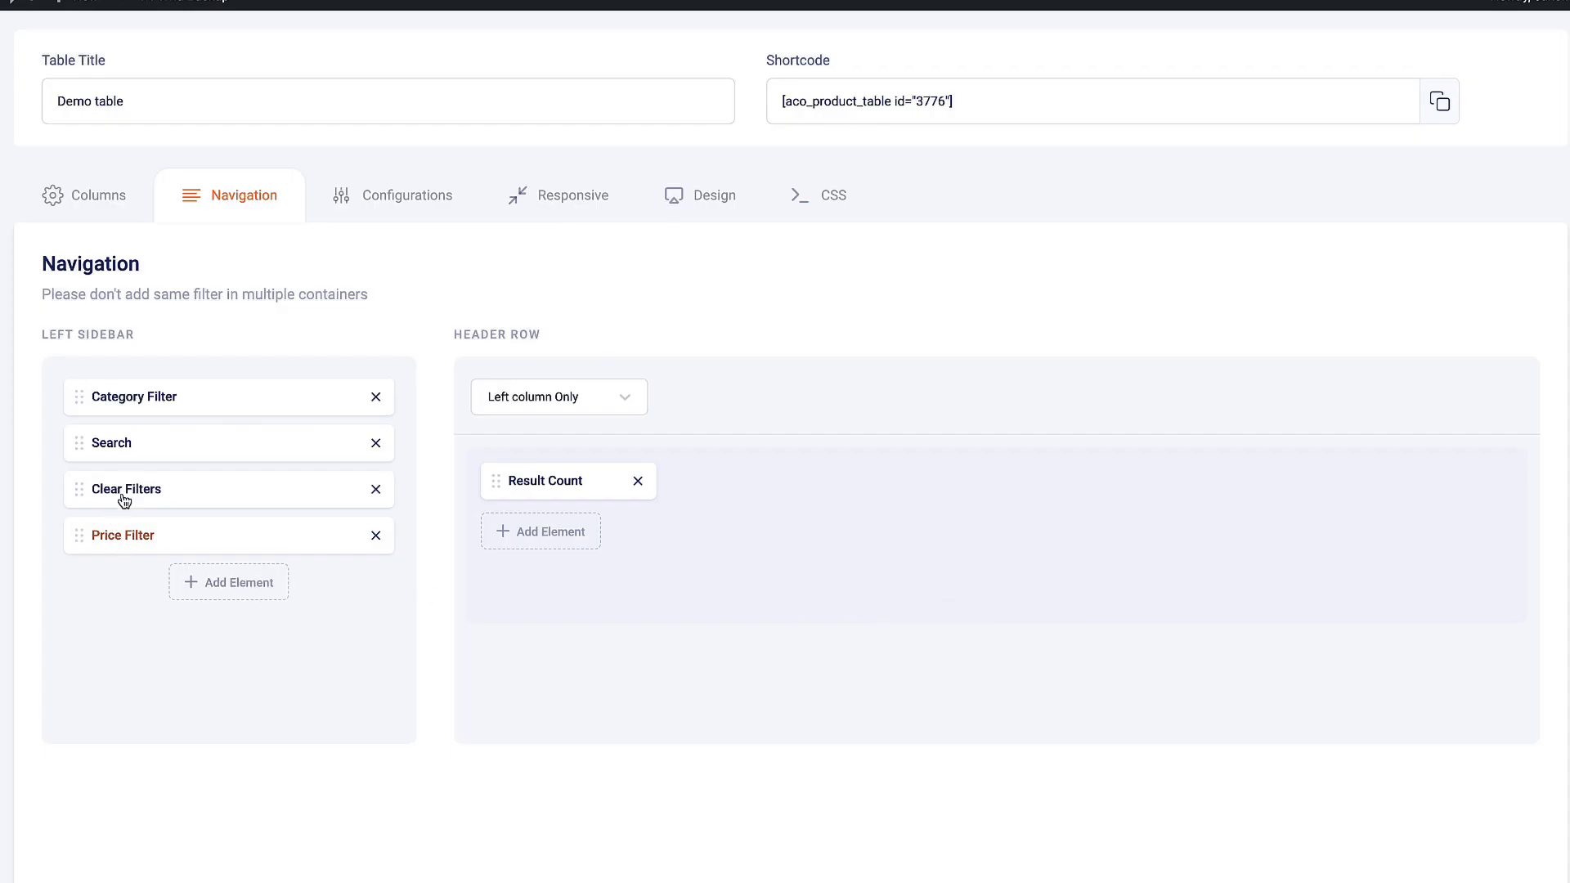
drag(123, 502, 127, 542)
Set the Category Filter to display as Row and move the Search element above it.
click(171, 395)
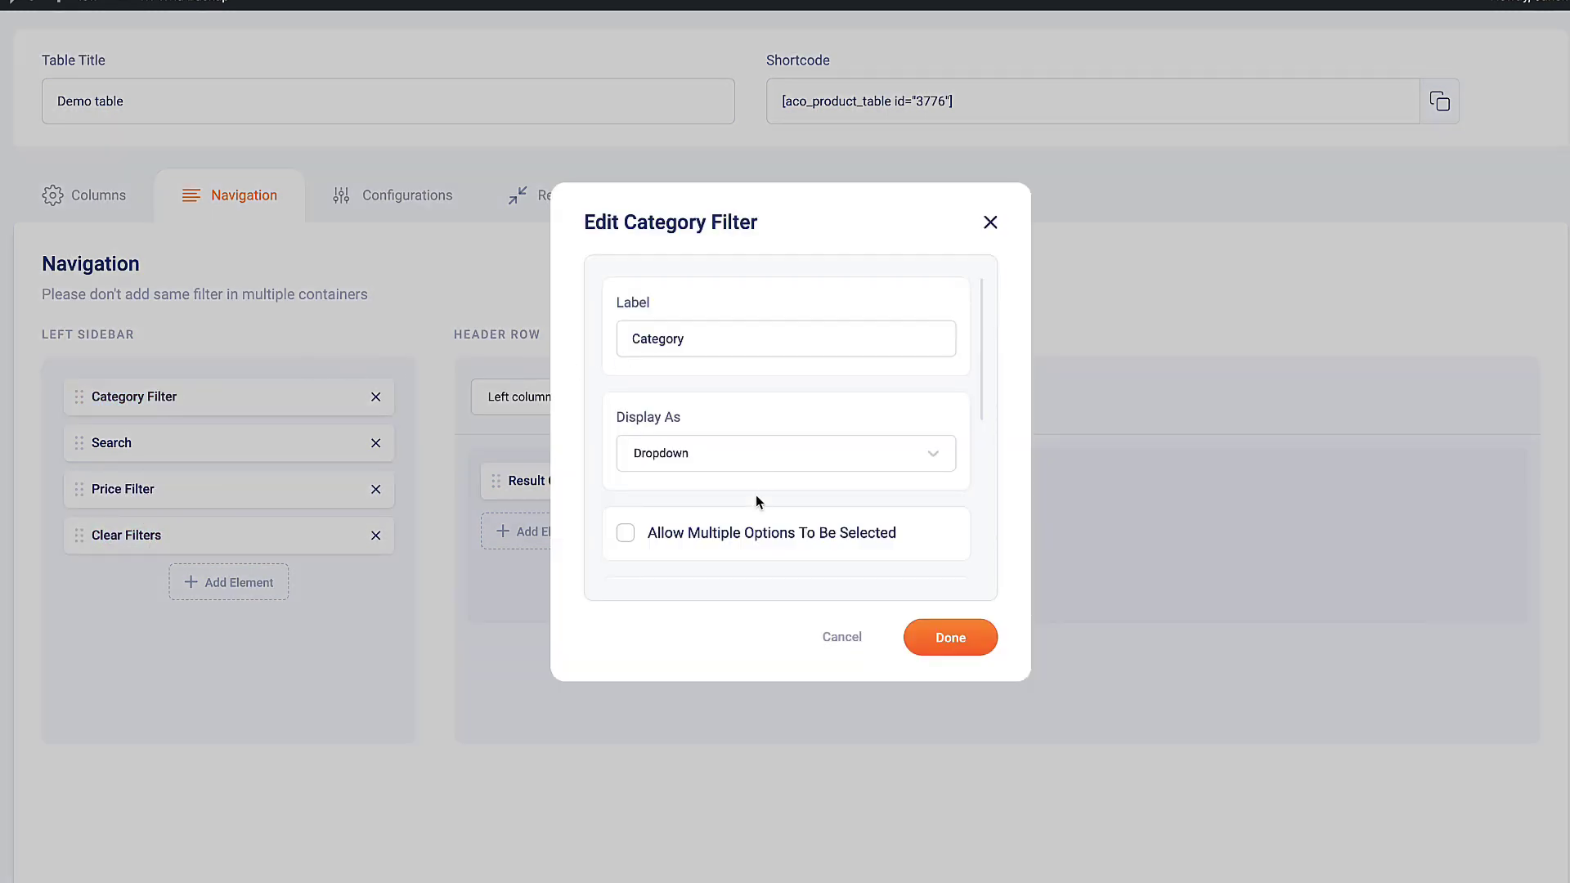
scroll(744, 450, down, 3)
scroll(732, 345, up, 3)
click(735, 343)
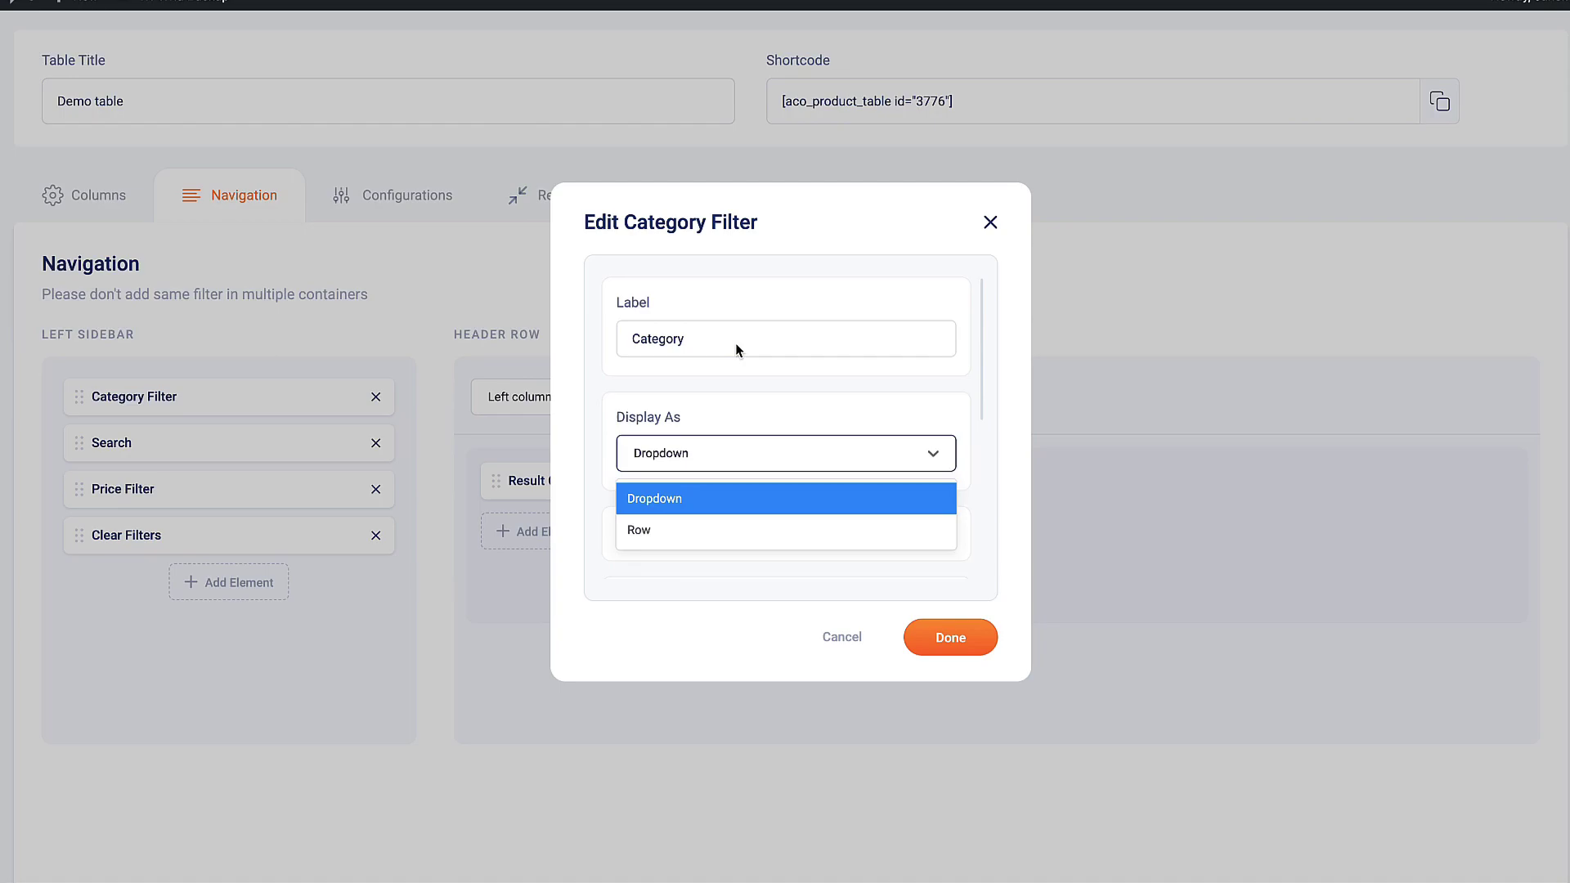
click(641, 529)
click(948, 637)
drag(80, 442, 100, 389)
Set the Price Filter to display as Row and save the table.
click(137, 489)
scroll(728, 487, down, 3)
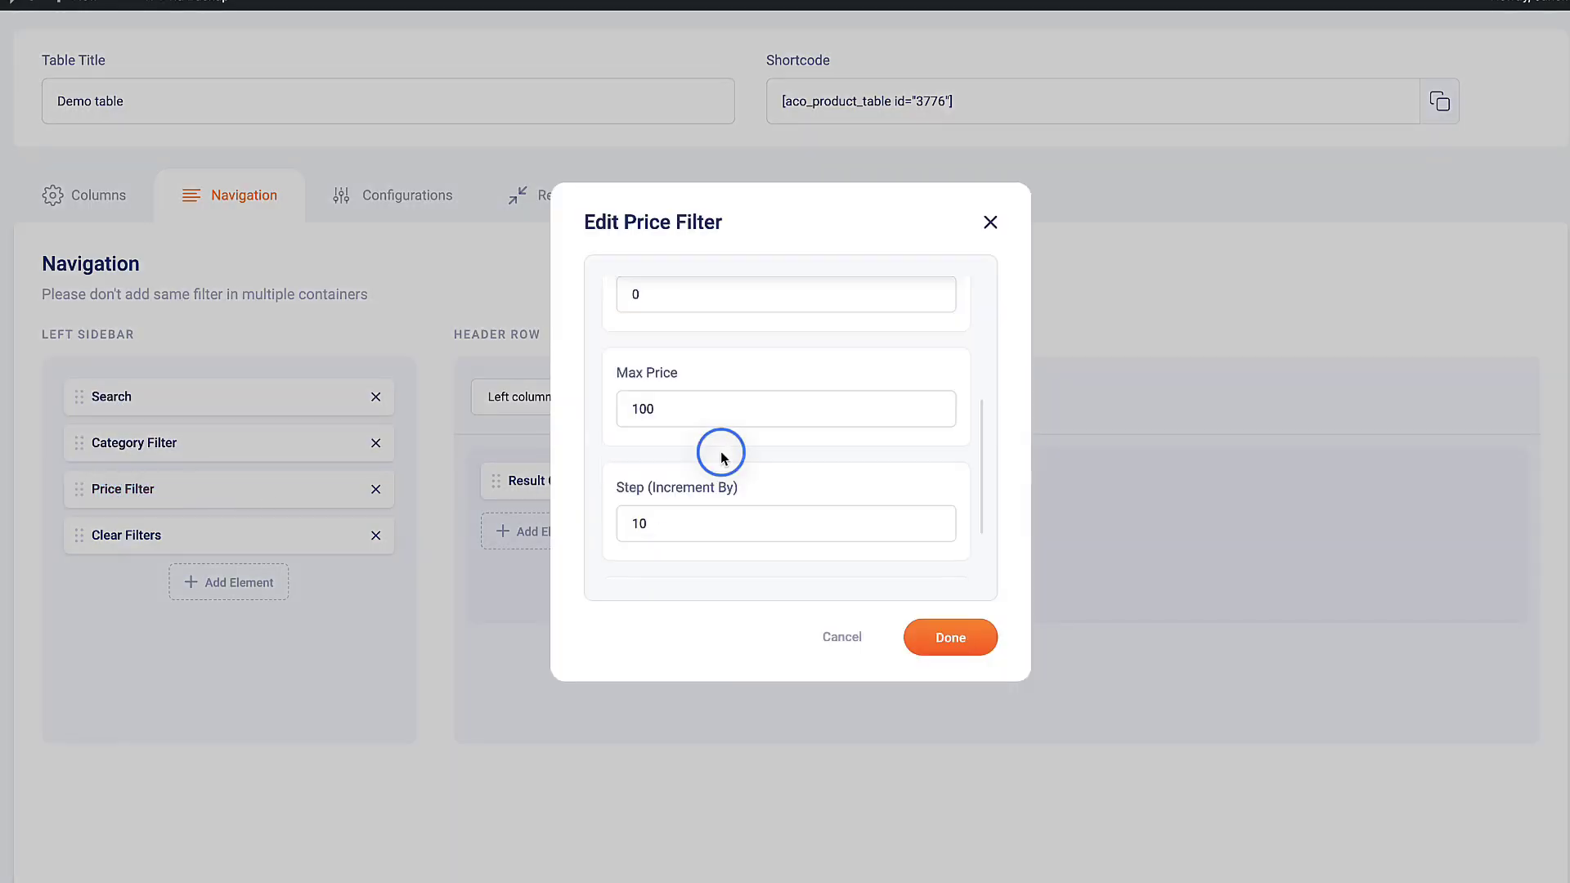
scroll(726, 364, up, 3)
click(726, 365)
click(641, 529)
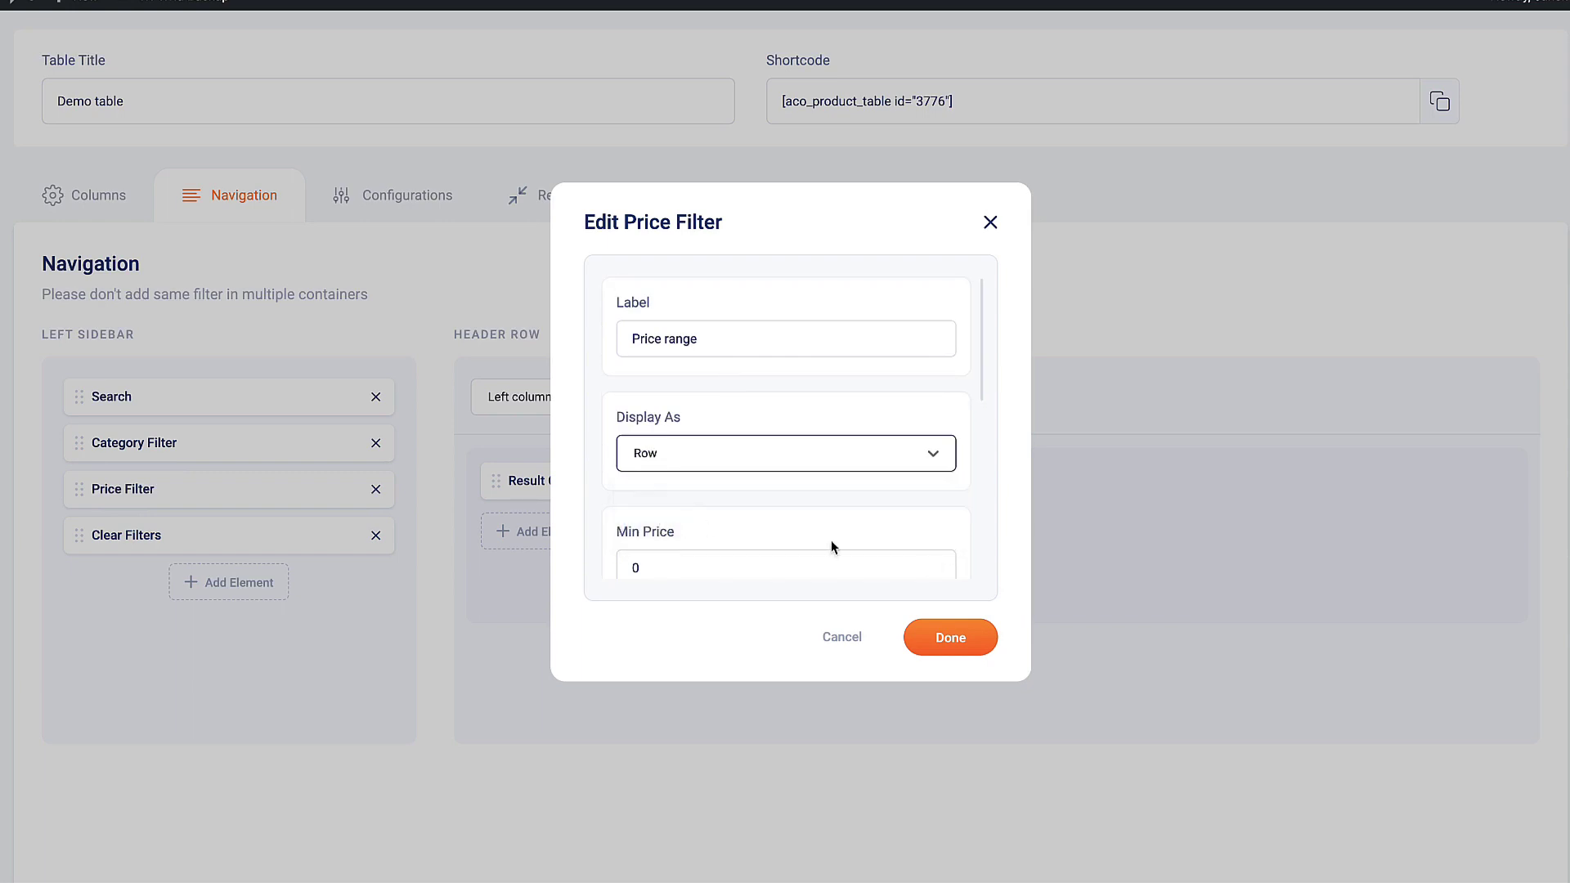
click(949, 636)
scroll(1101, 337, up, 2)
click(1511, 137)
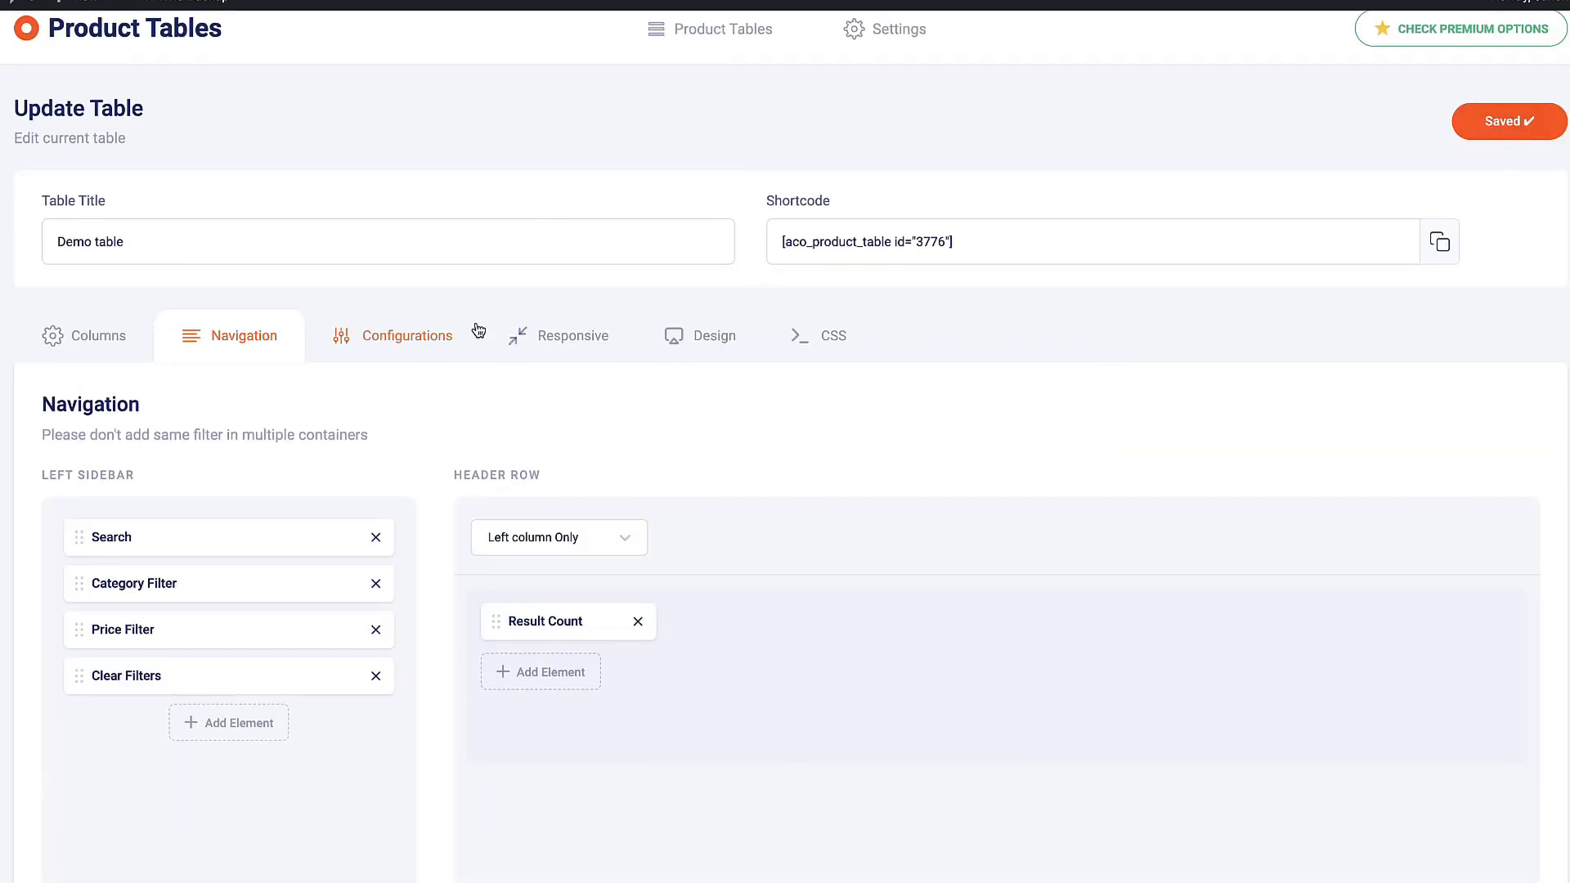
Limit the table's product type to Simple in its configuration conditions.
click(387, 339)
scroll(721, 396, down, 2)
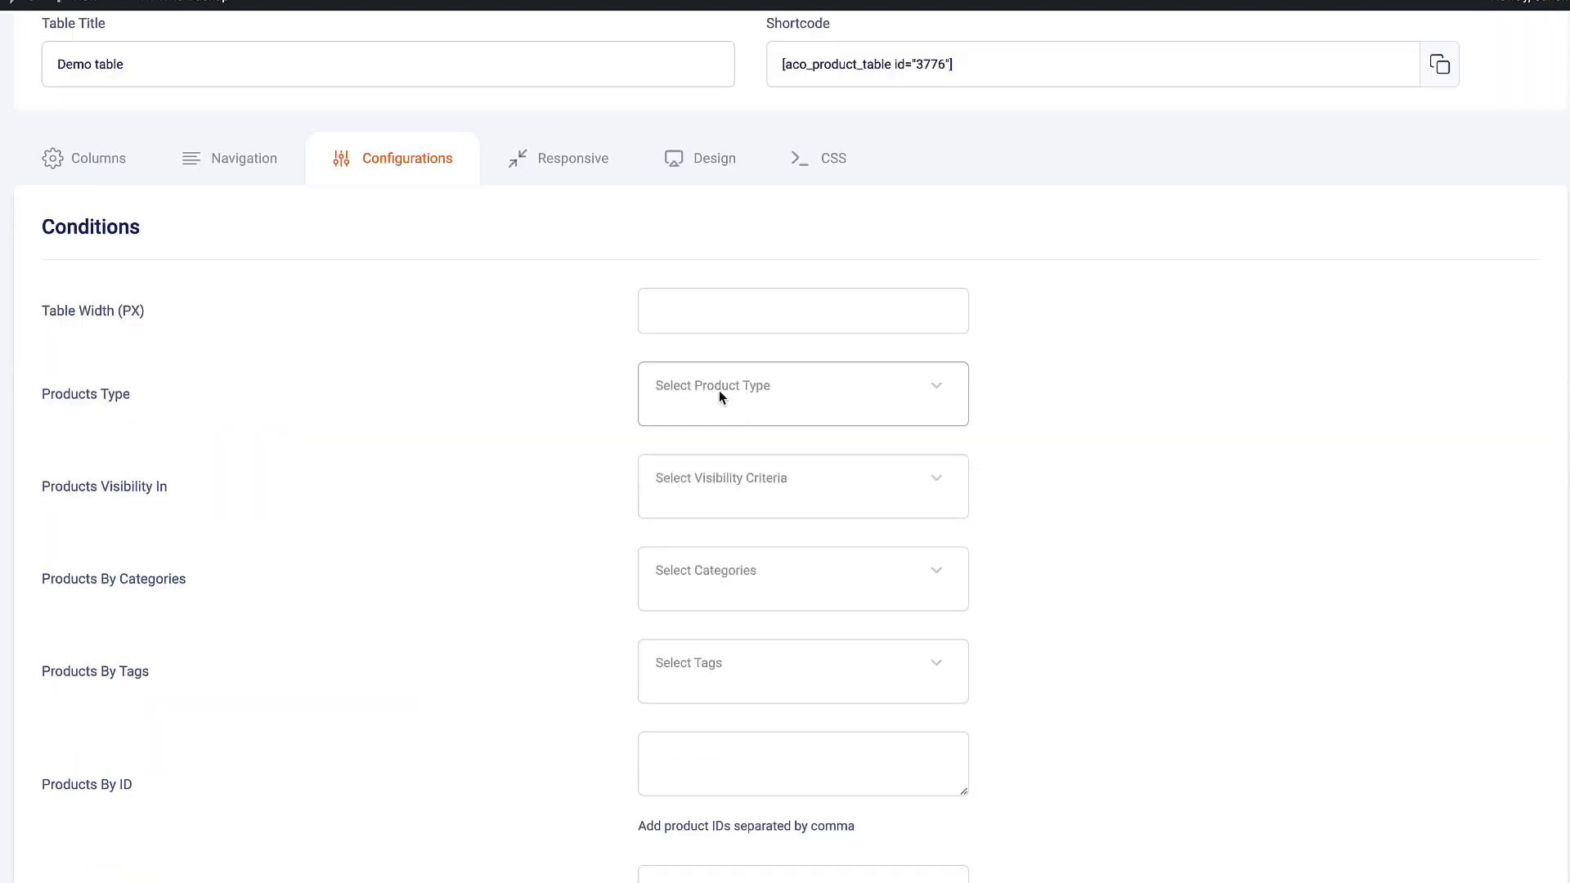
click(721, 396)
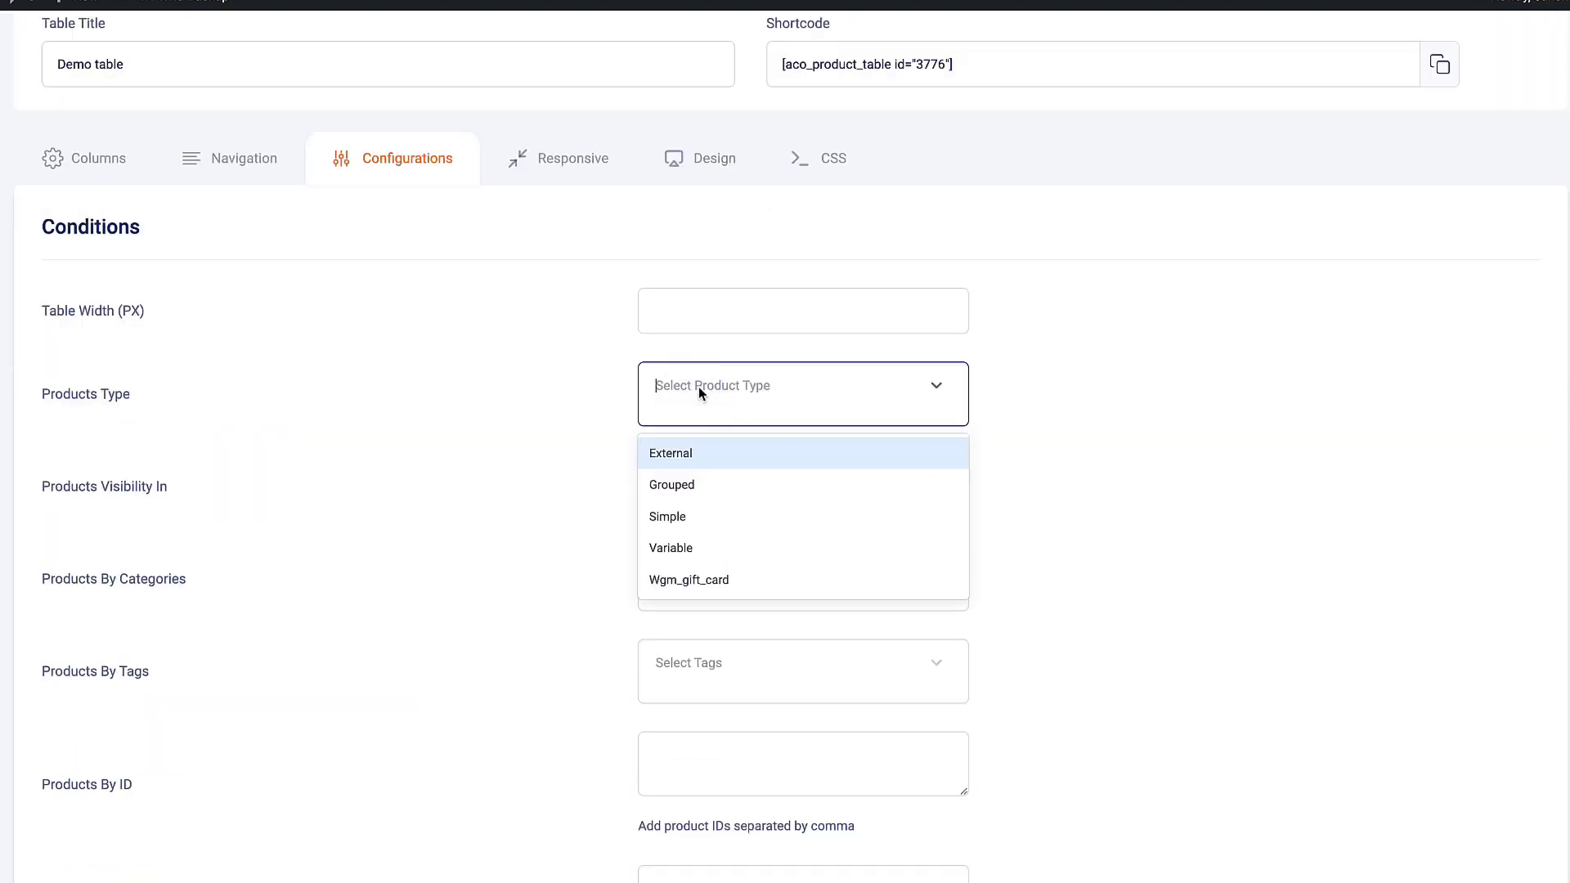
click(674, 515)
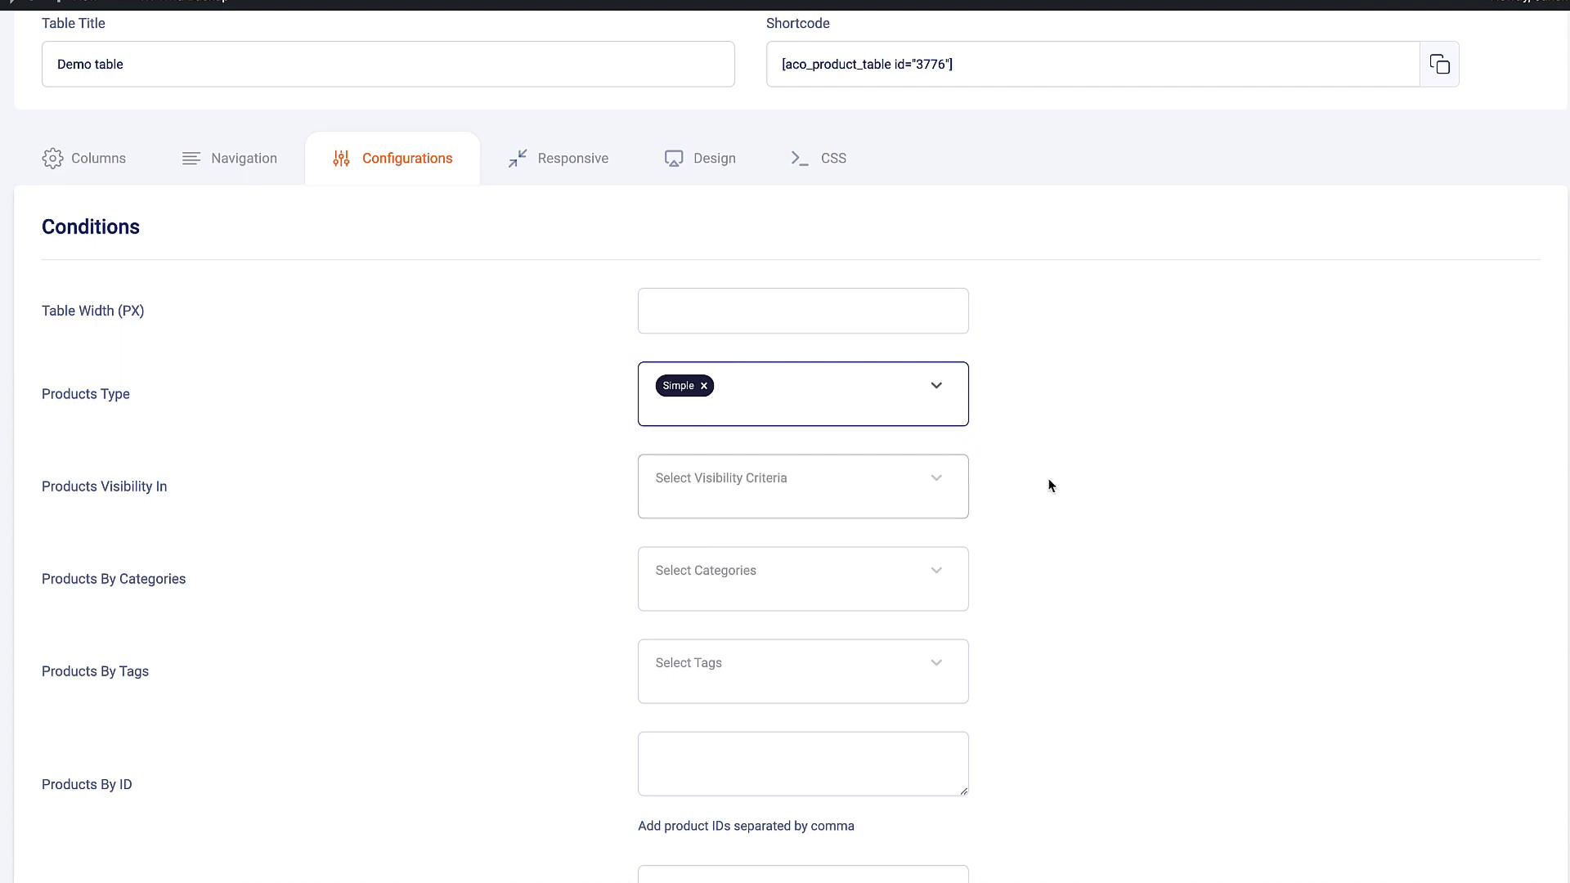
Restrict the table to products in the Accessories category and save the table.
scroll(1072, 482, down, 1)
scroll(858, 409, down, 3)
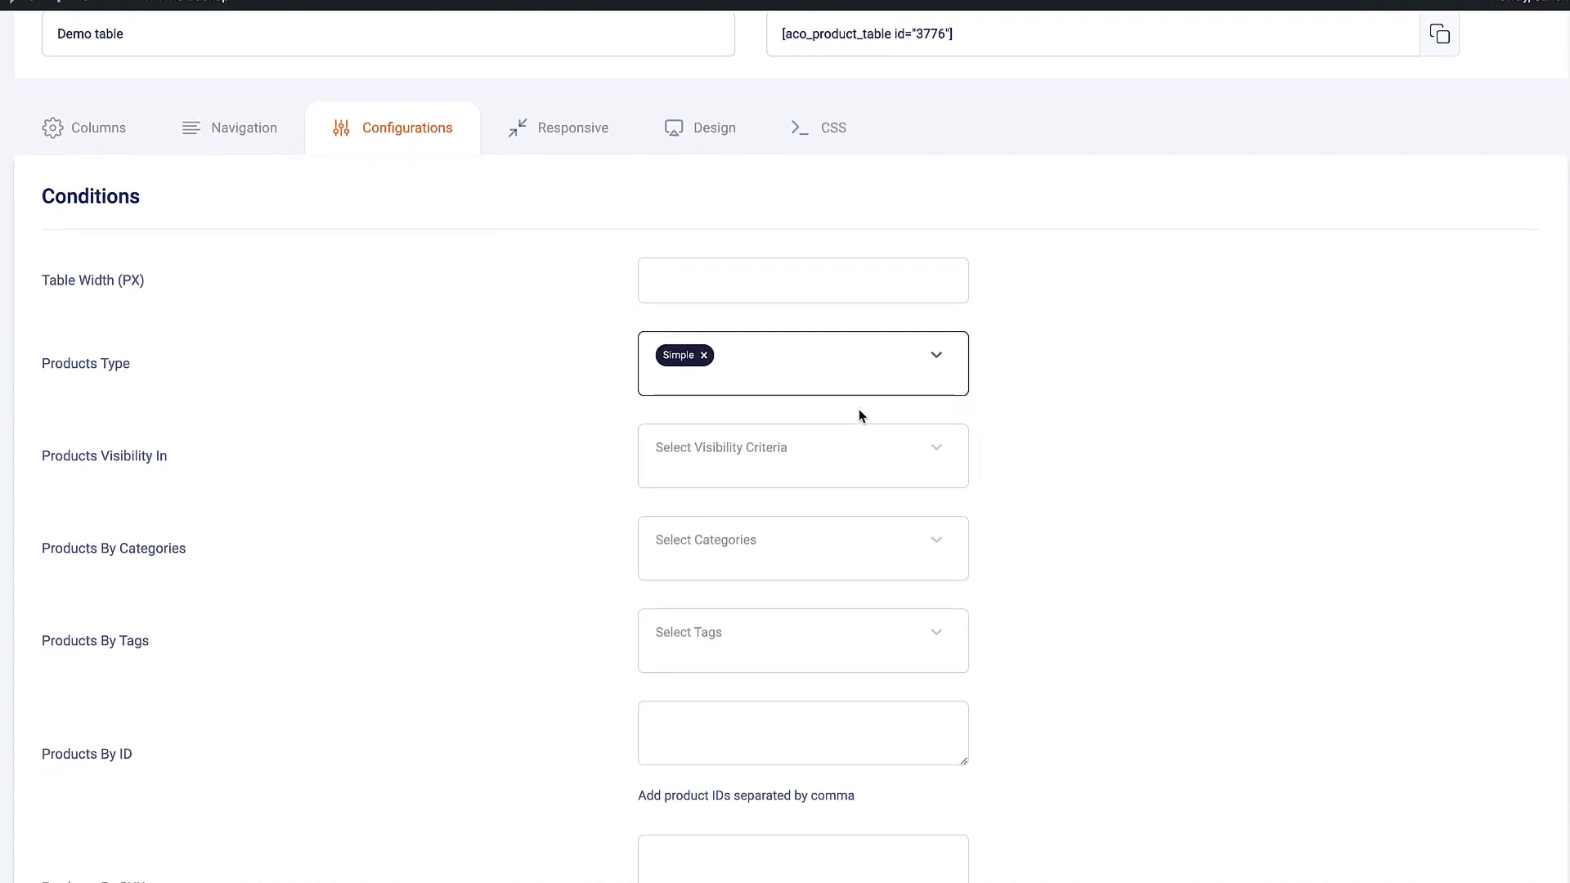
click(724, 355)
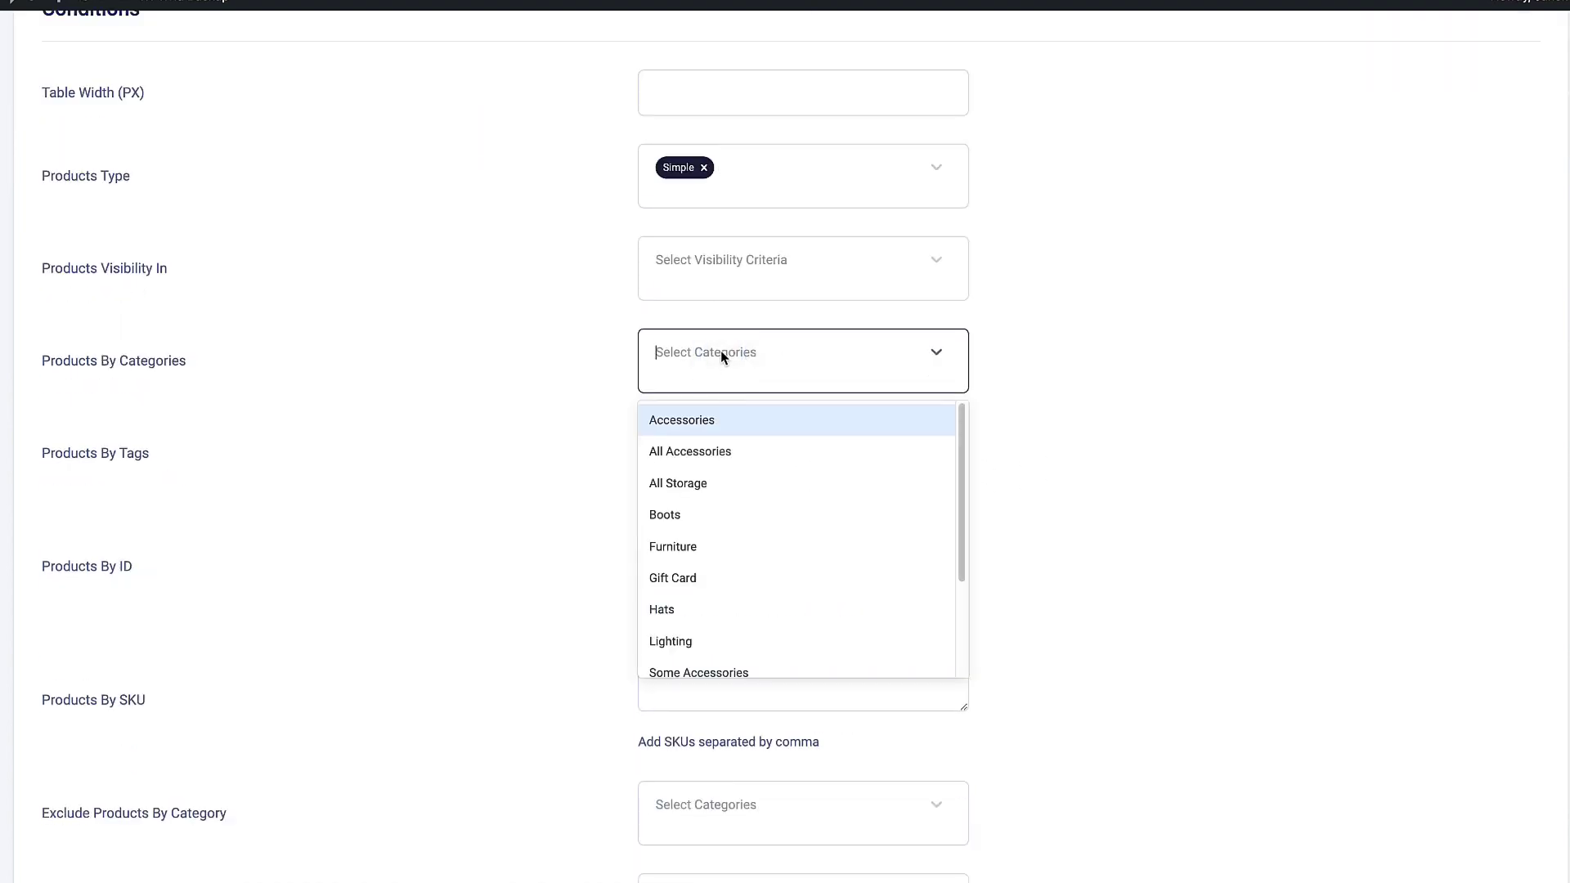
click(675, 421)
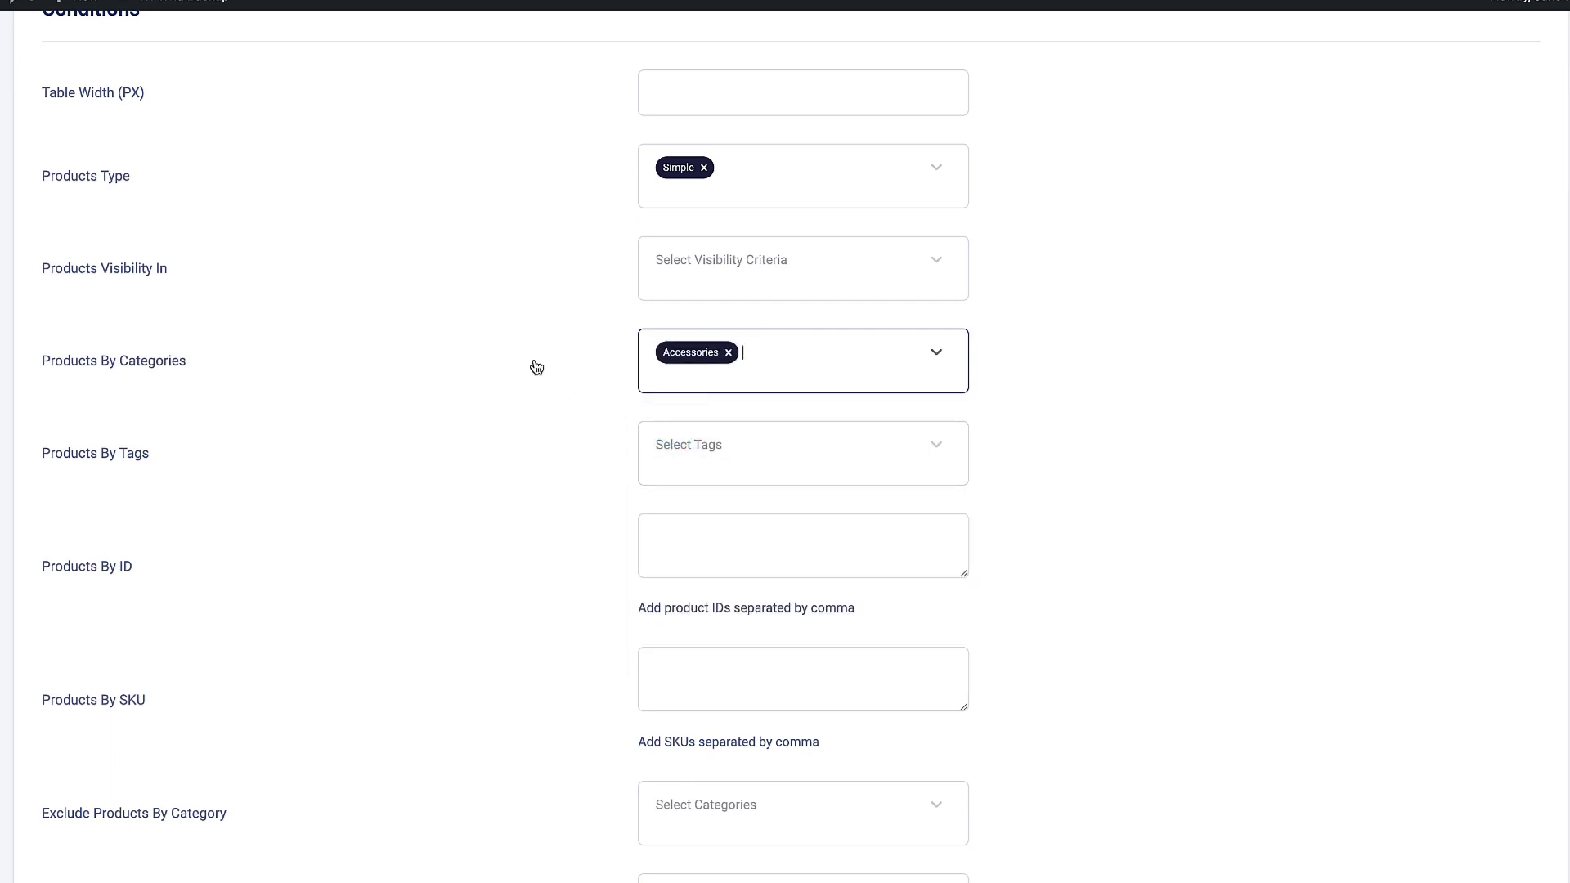
scroll(532, 441, down, 3)
scroll(532, 446, down, 5)
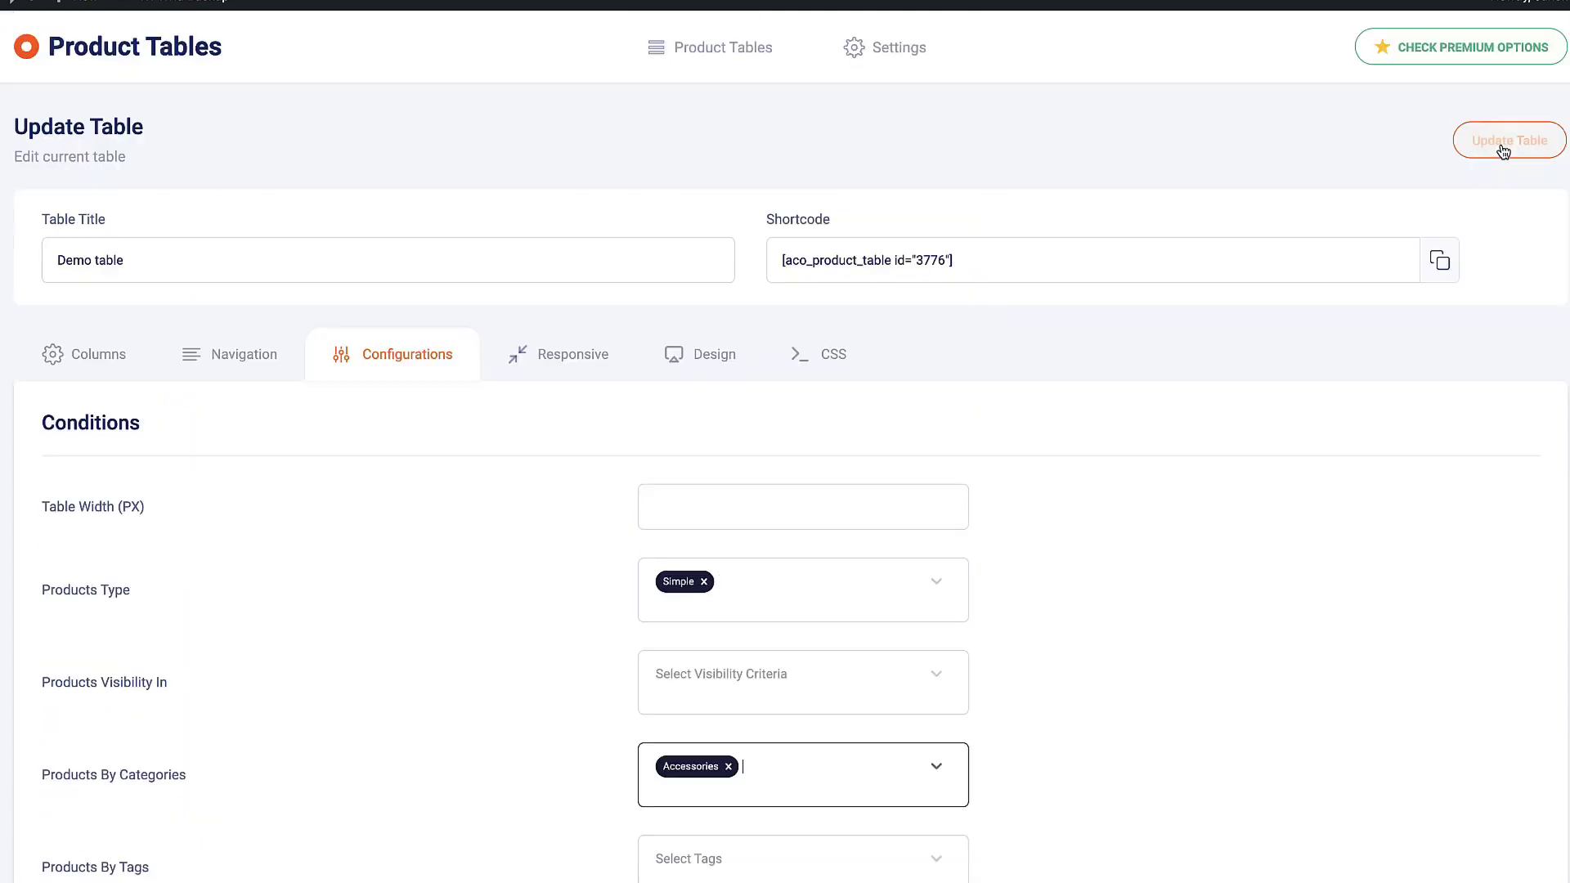
click(1504, 143)
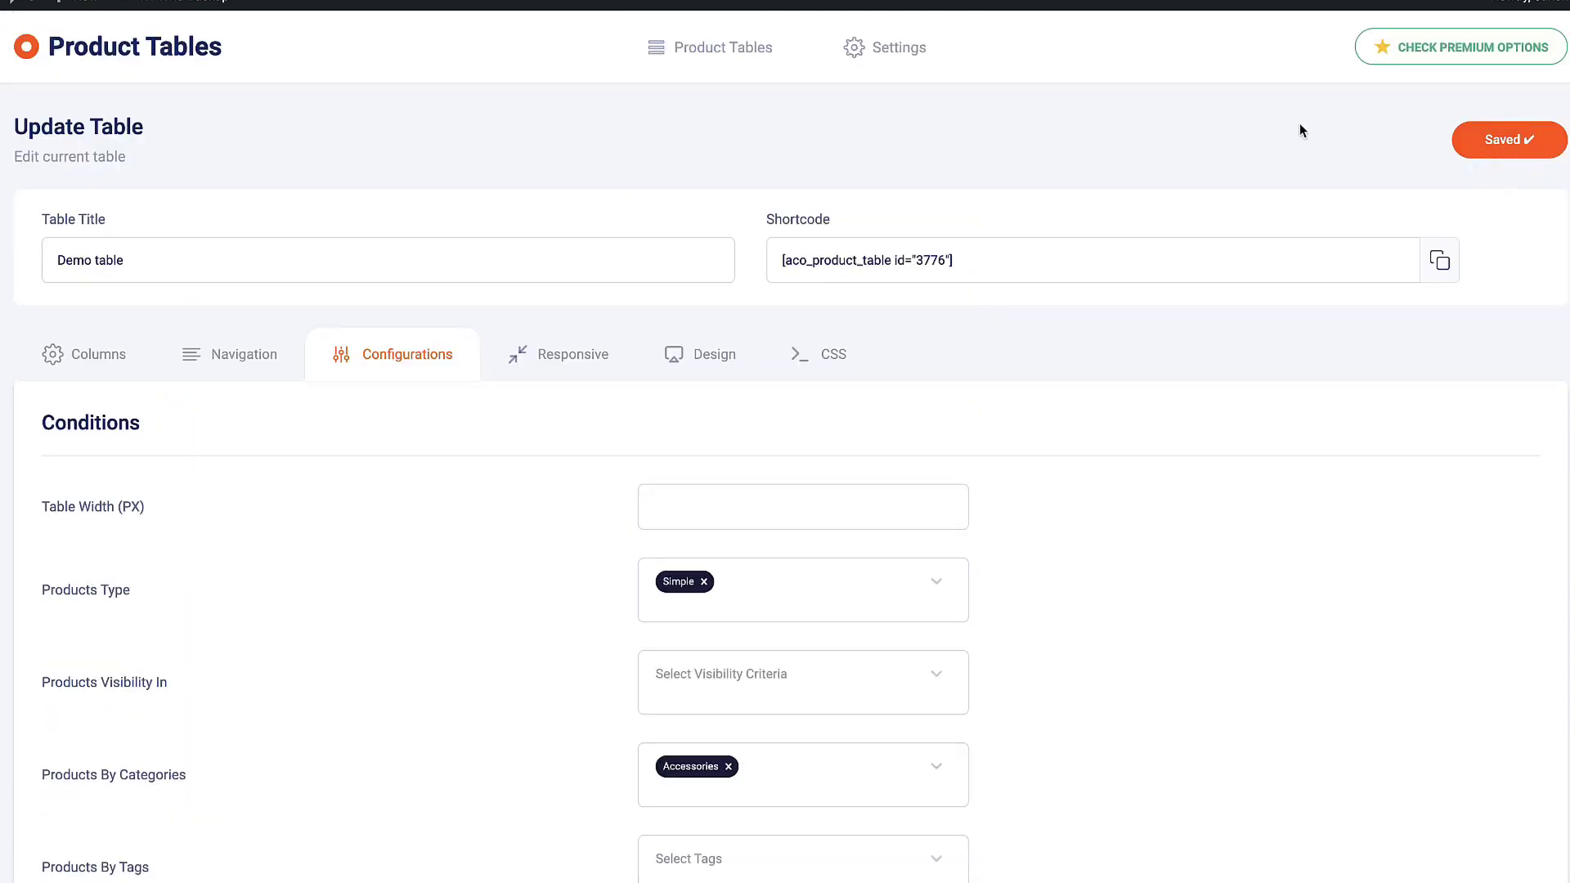
Look through the table's responsive settings and its design settings for header, body and buttons.
click(564, 357)
click(699, 364)
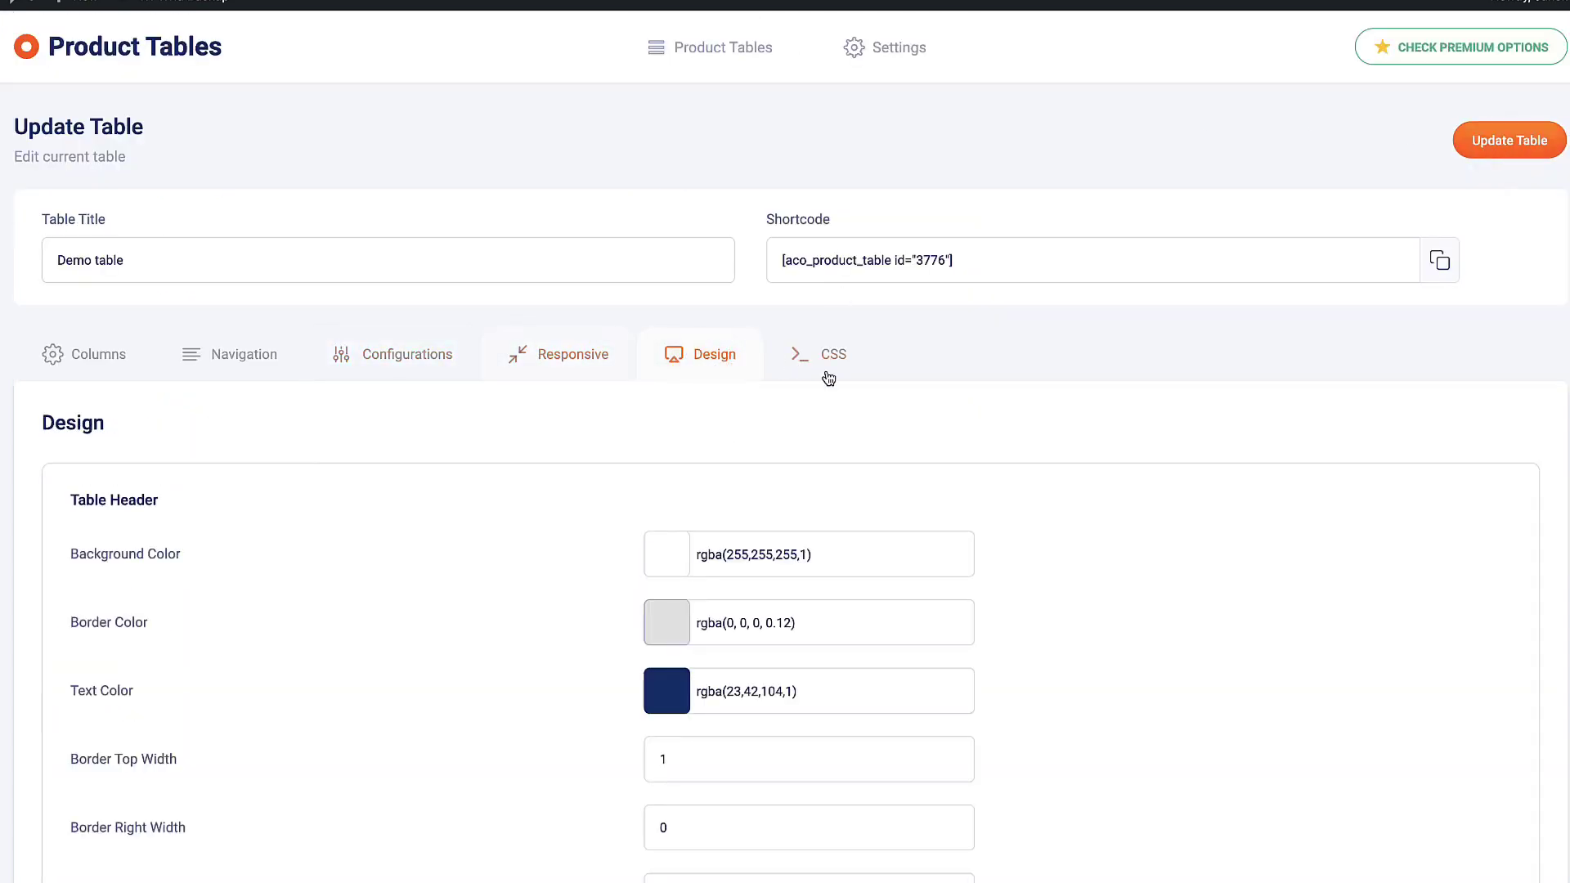
scroll(707, 435, down, 10)
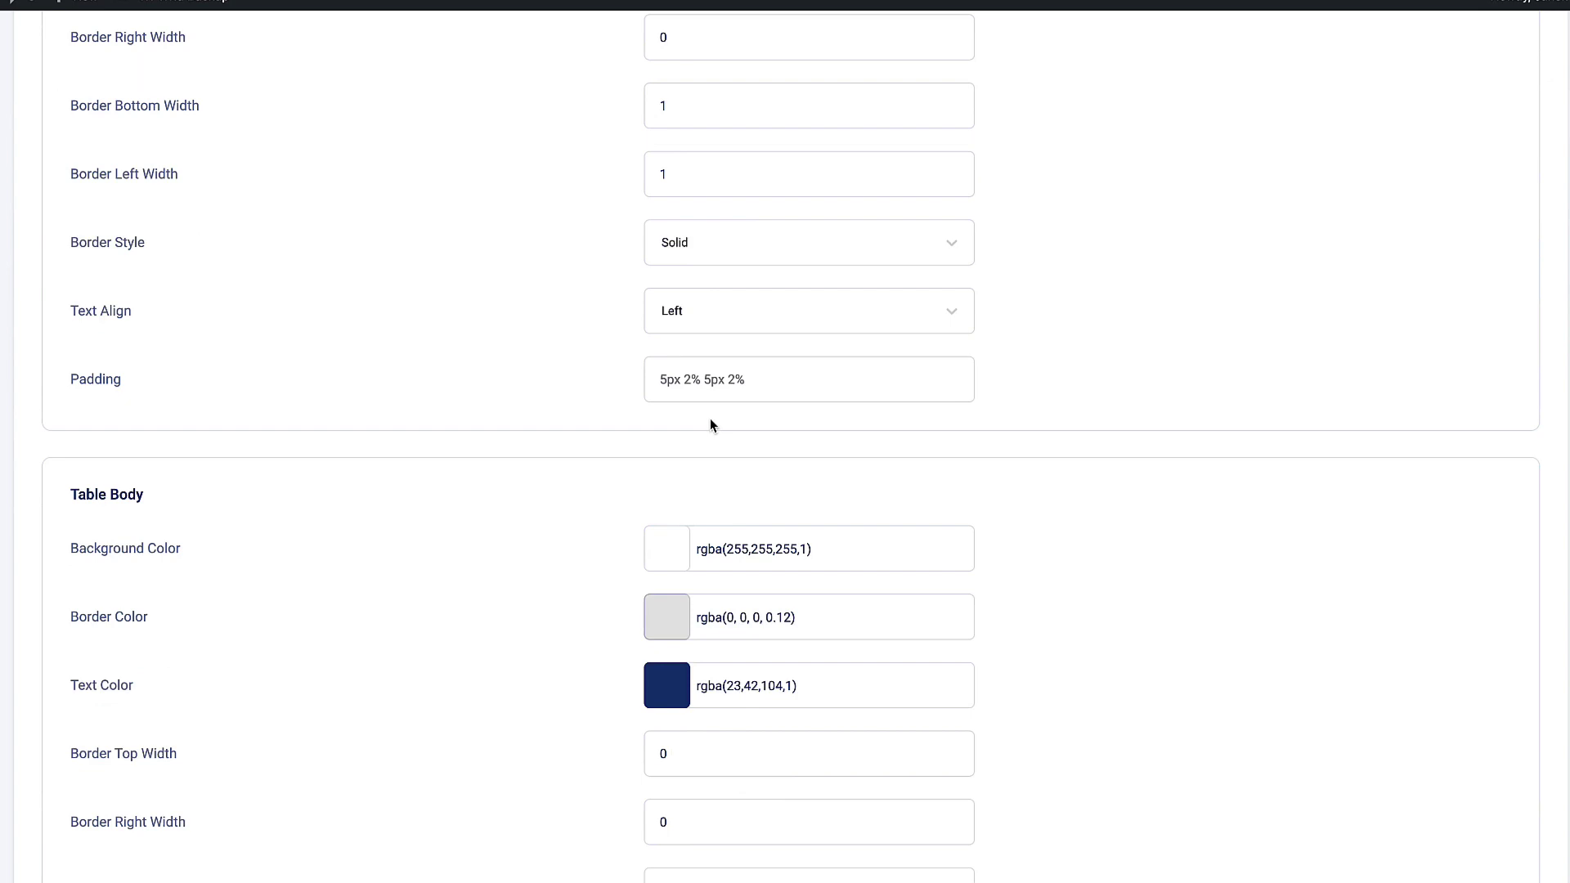
scroll(710, 421, down, 13)
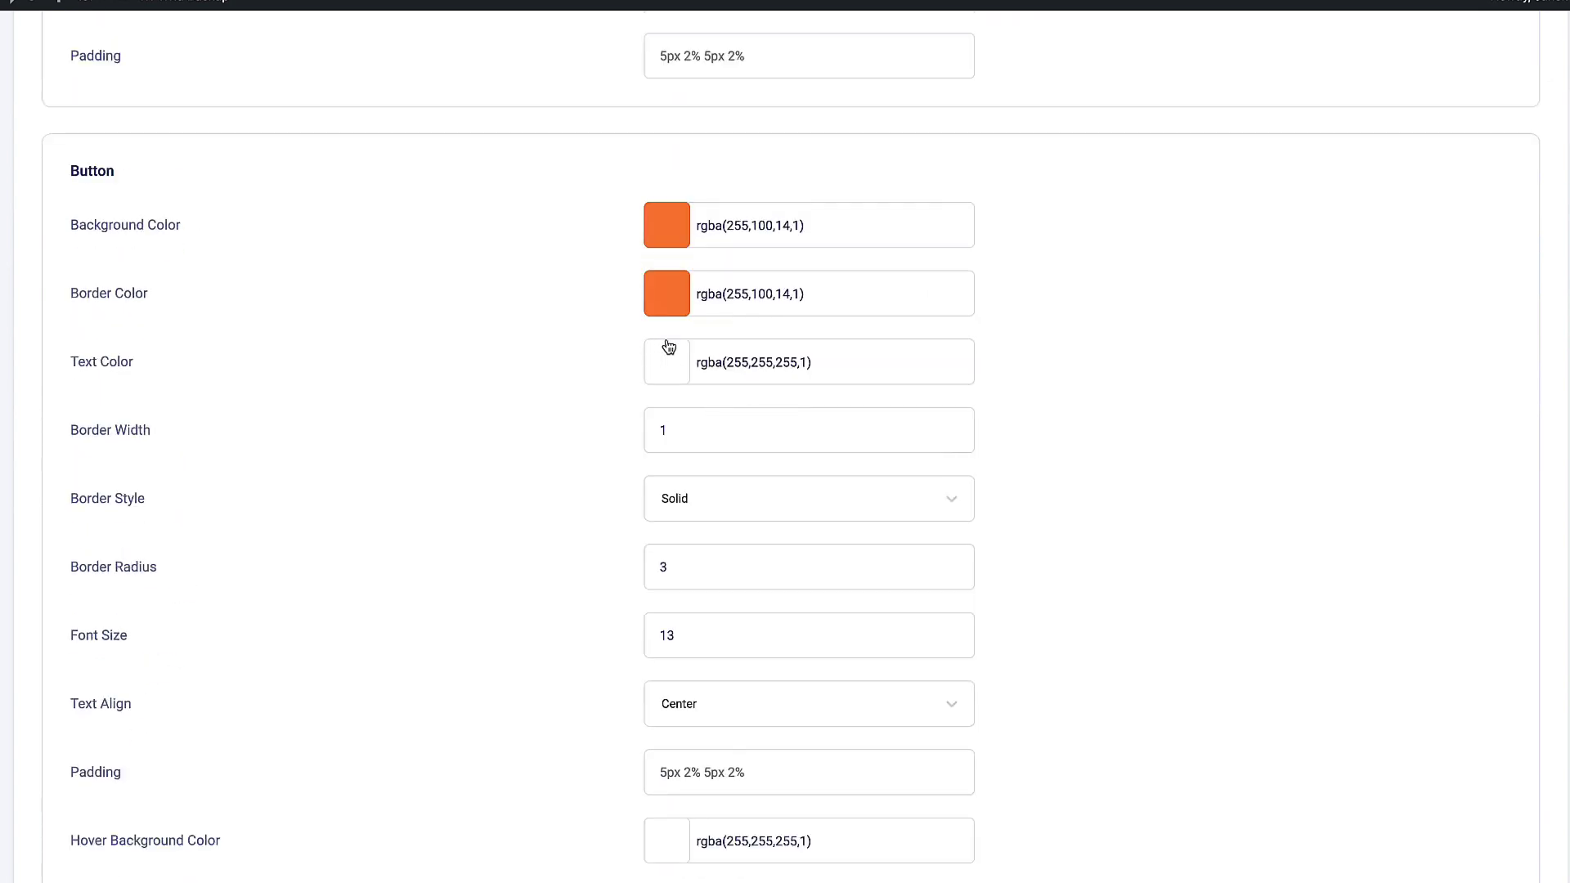
scroll(667, 349, down, 4)
scroll(666, 342, up, 20)
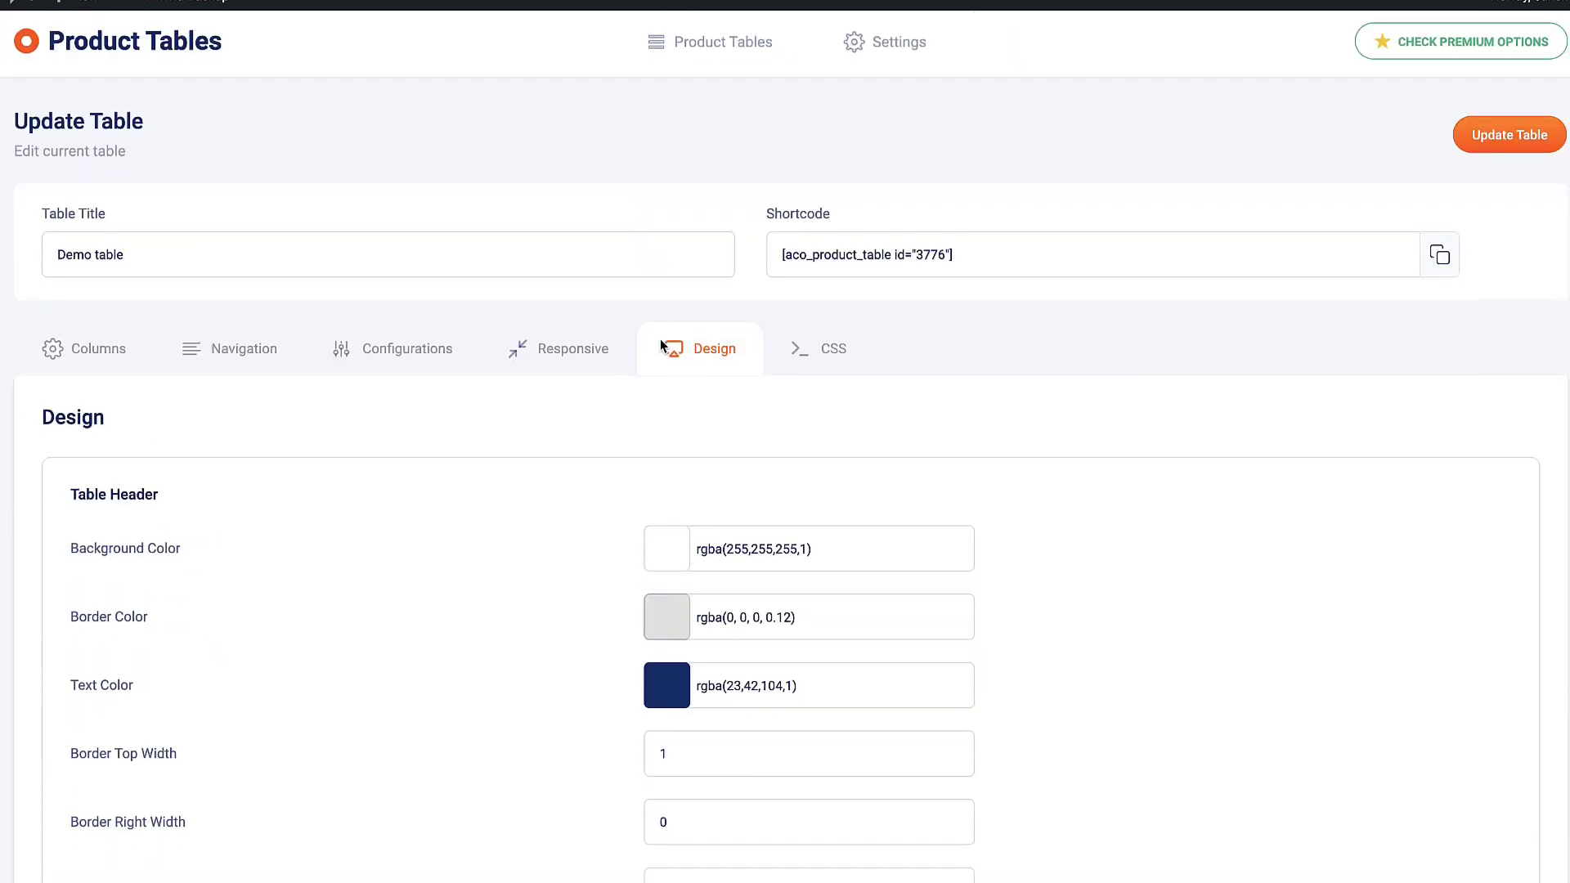
Copy the Demo table's shortcode into a Shortcode block on an existing page and update that page.
click(1439, 254)
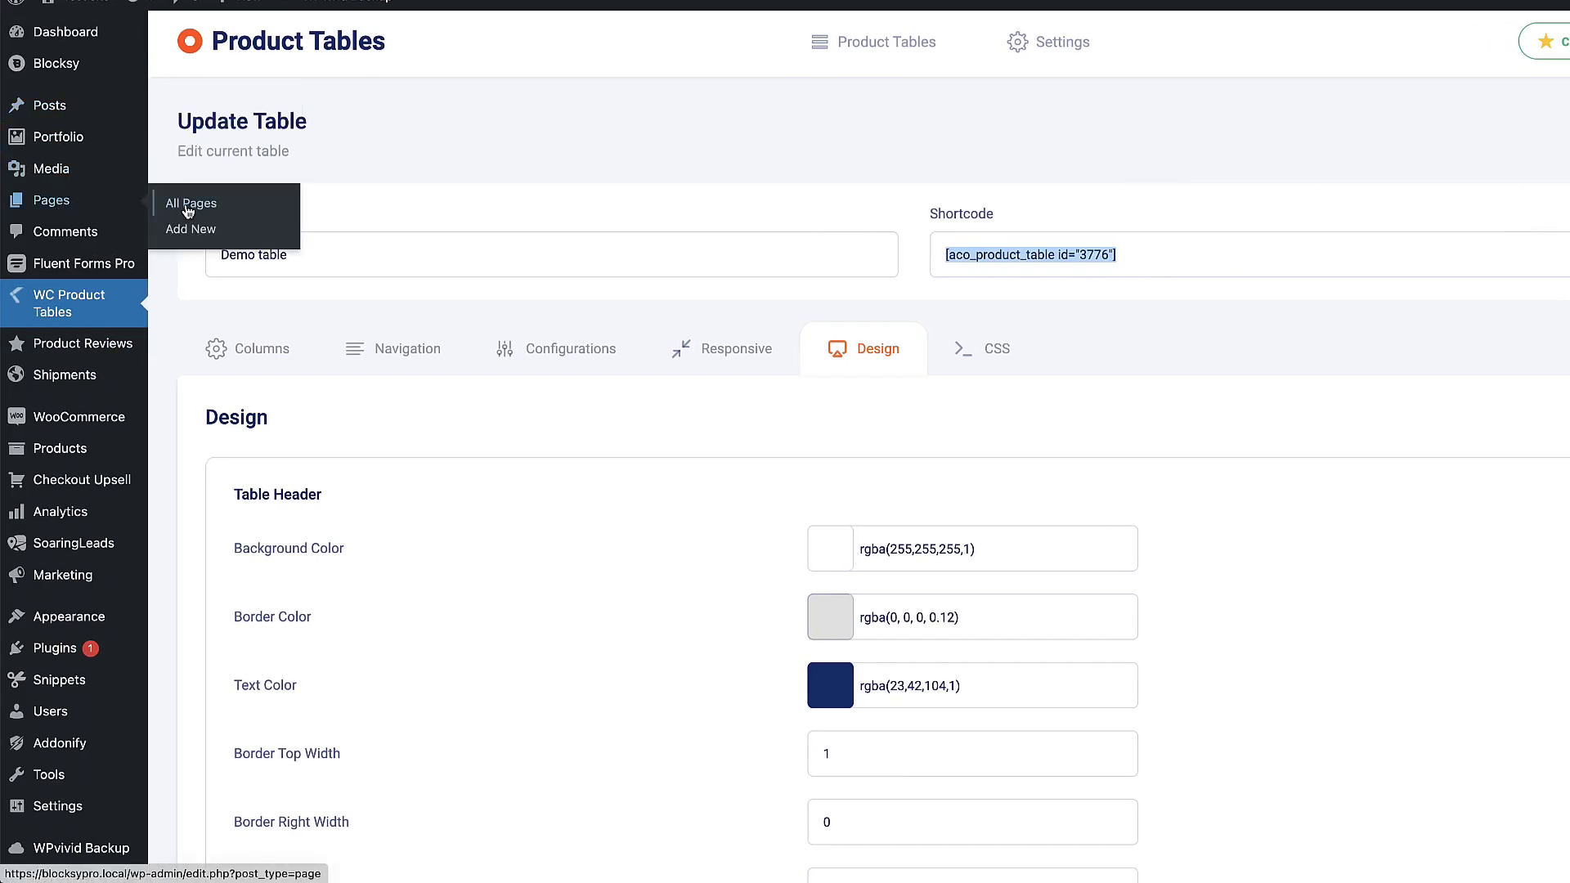
click(183, 197)
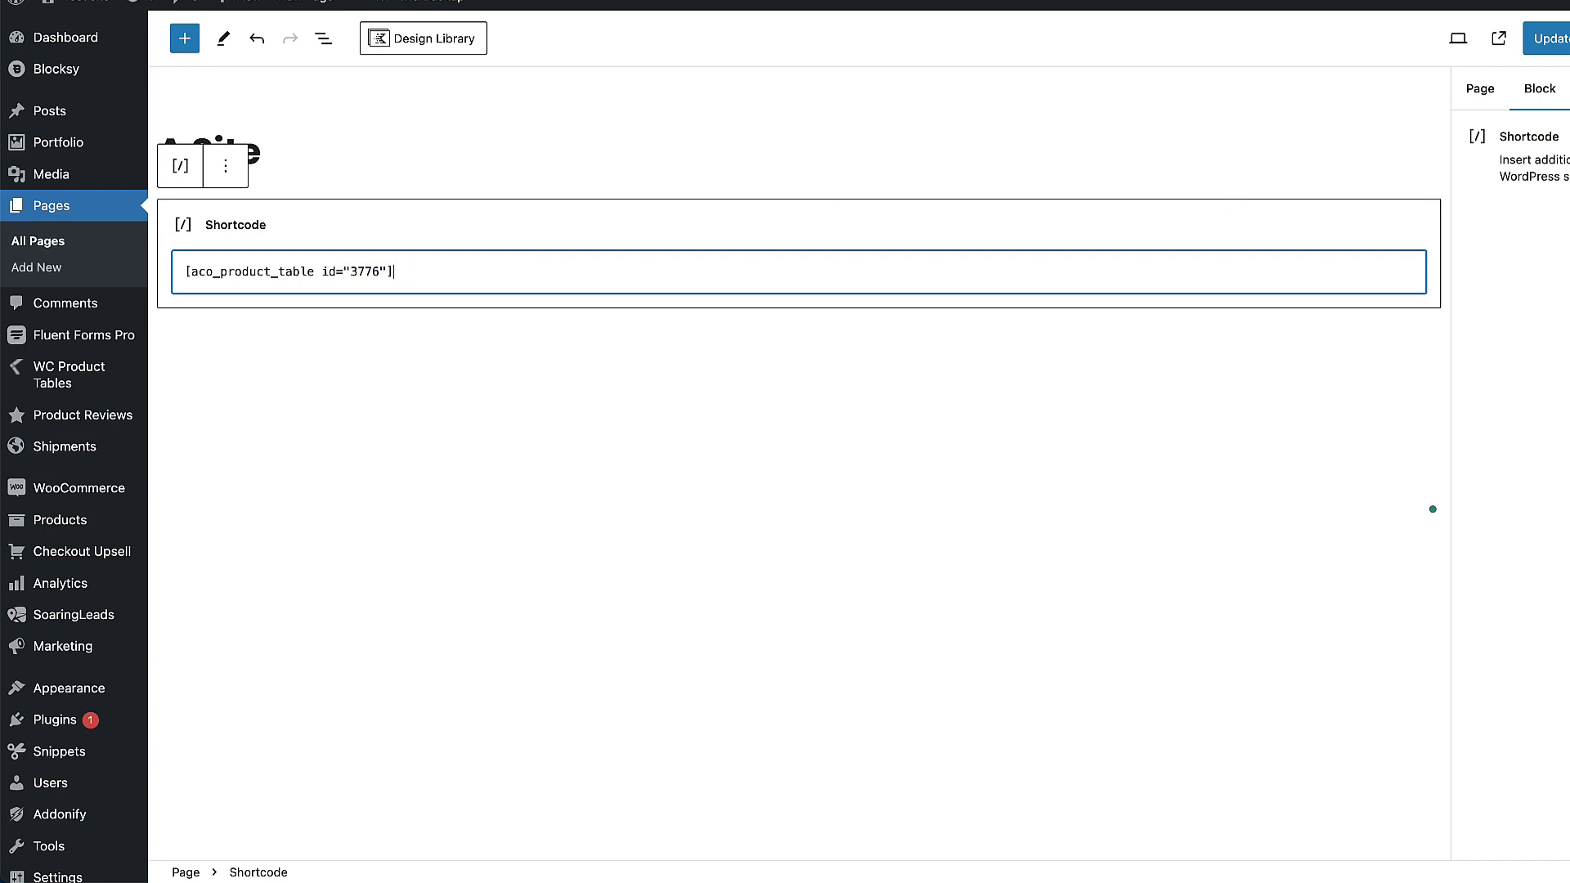
key(ctrl+s)
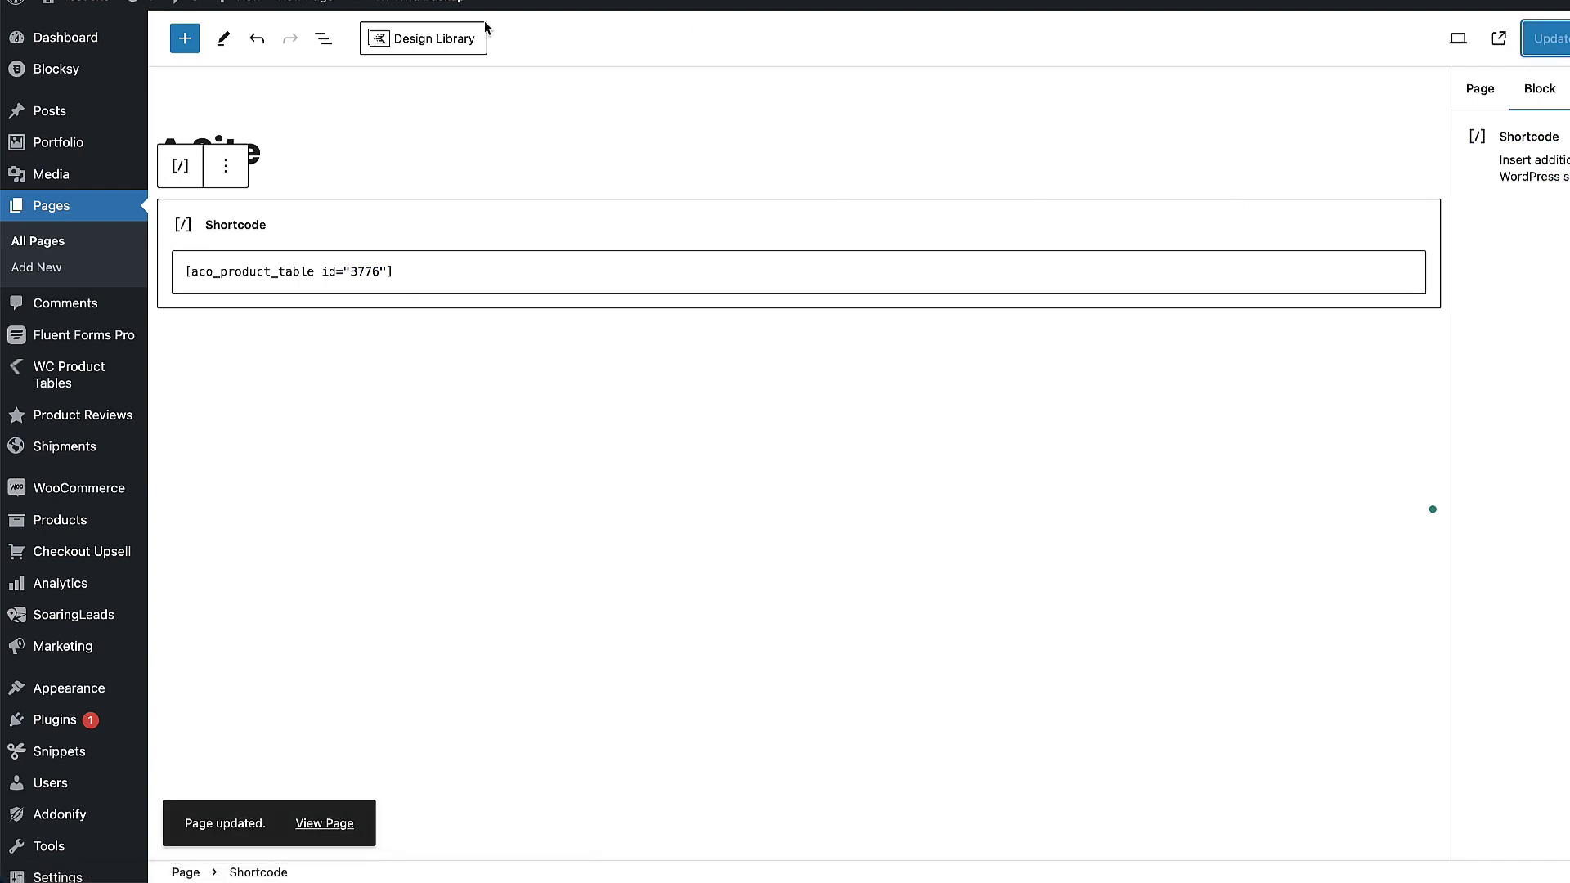
click(313, 4)
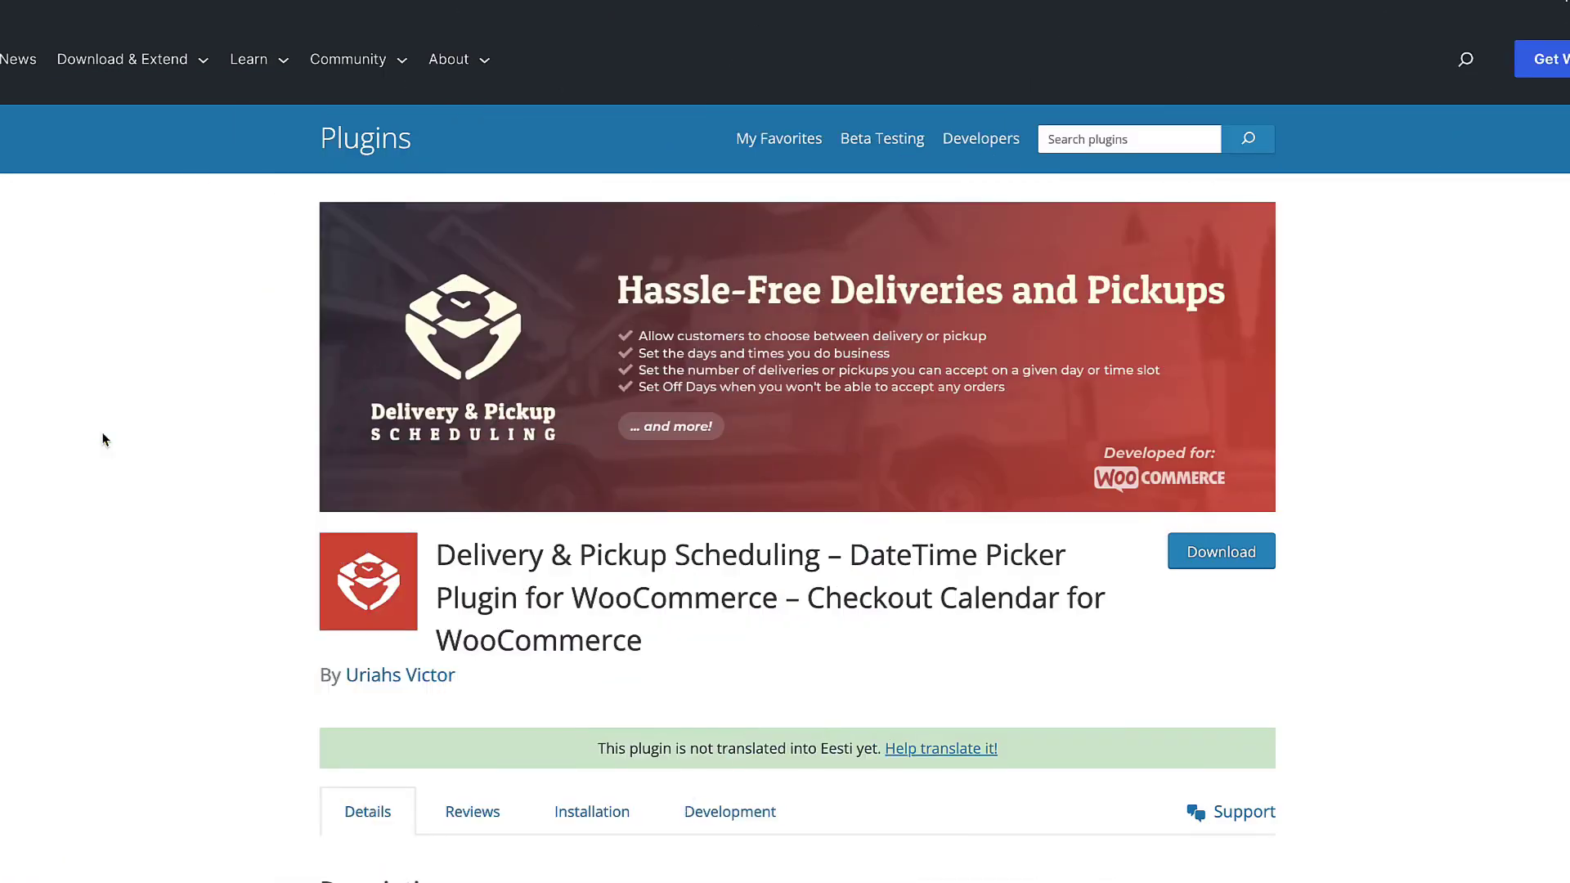
Read the description and details of the Delivery & Pickup Scheduling plugin on its WordPress plugin page.
scroll(102, 440, down, 5)
scroll(102, 439, up, 3)
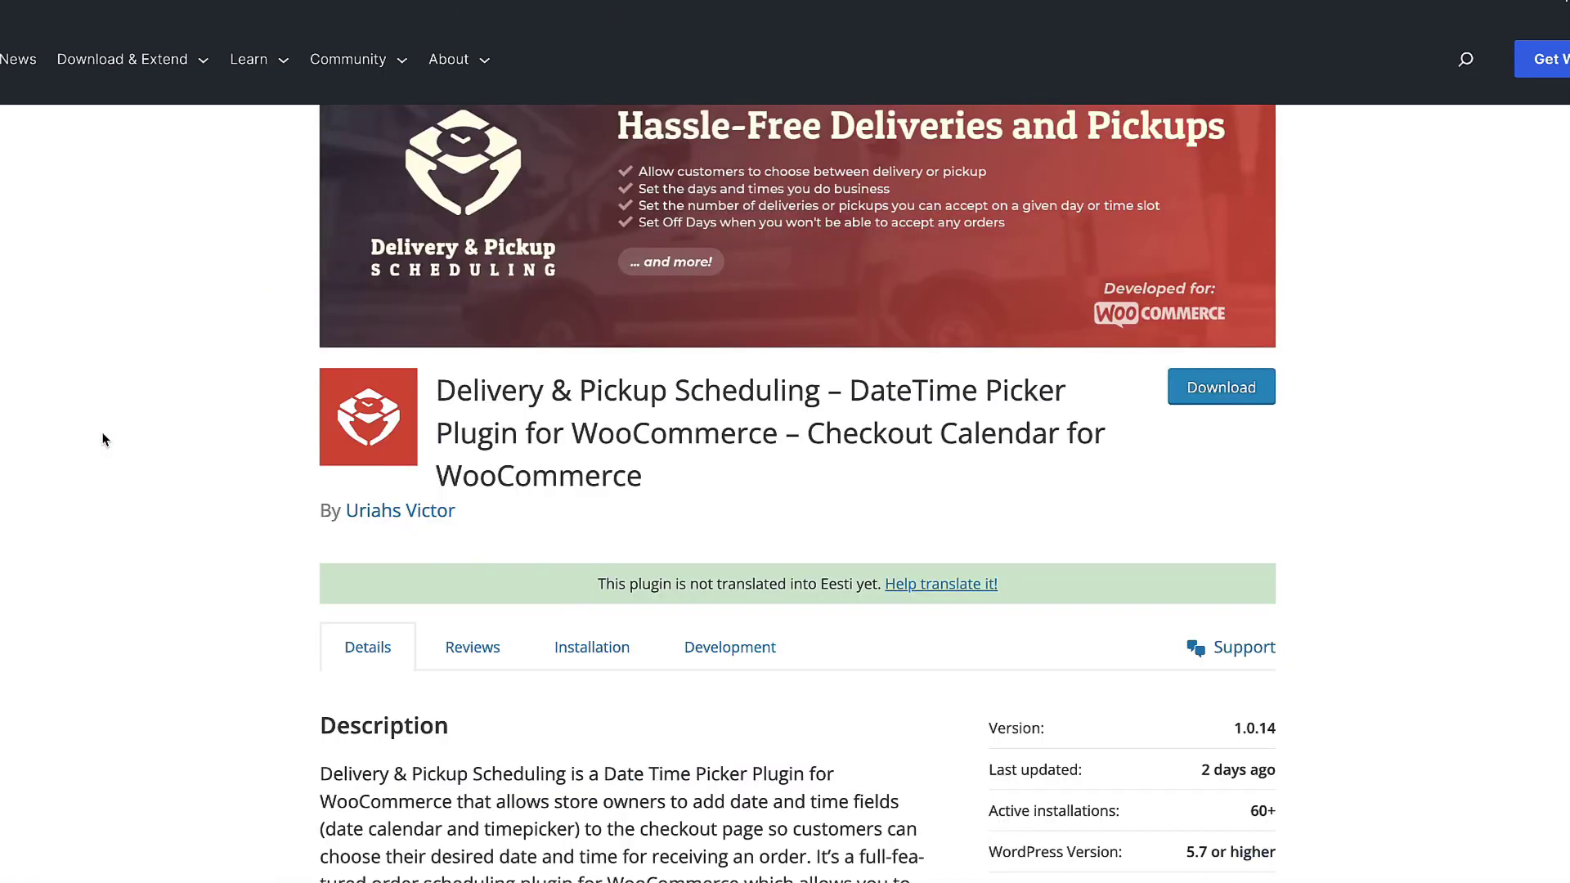
scroll(103, 440, down, 3)
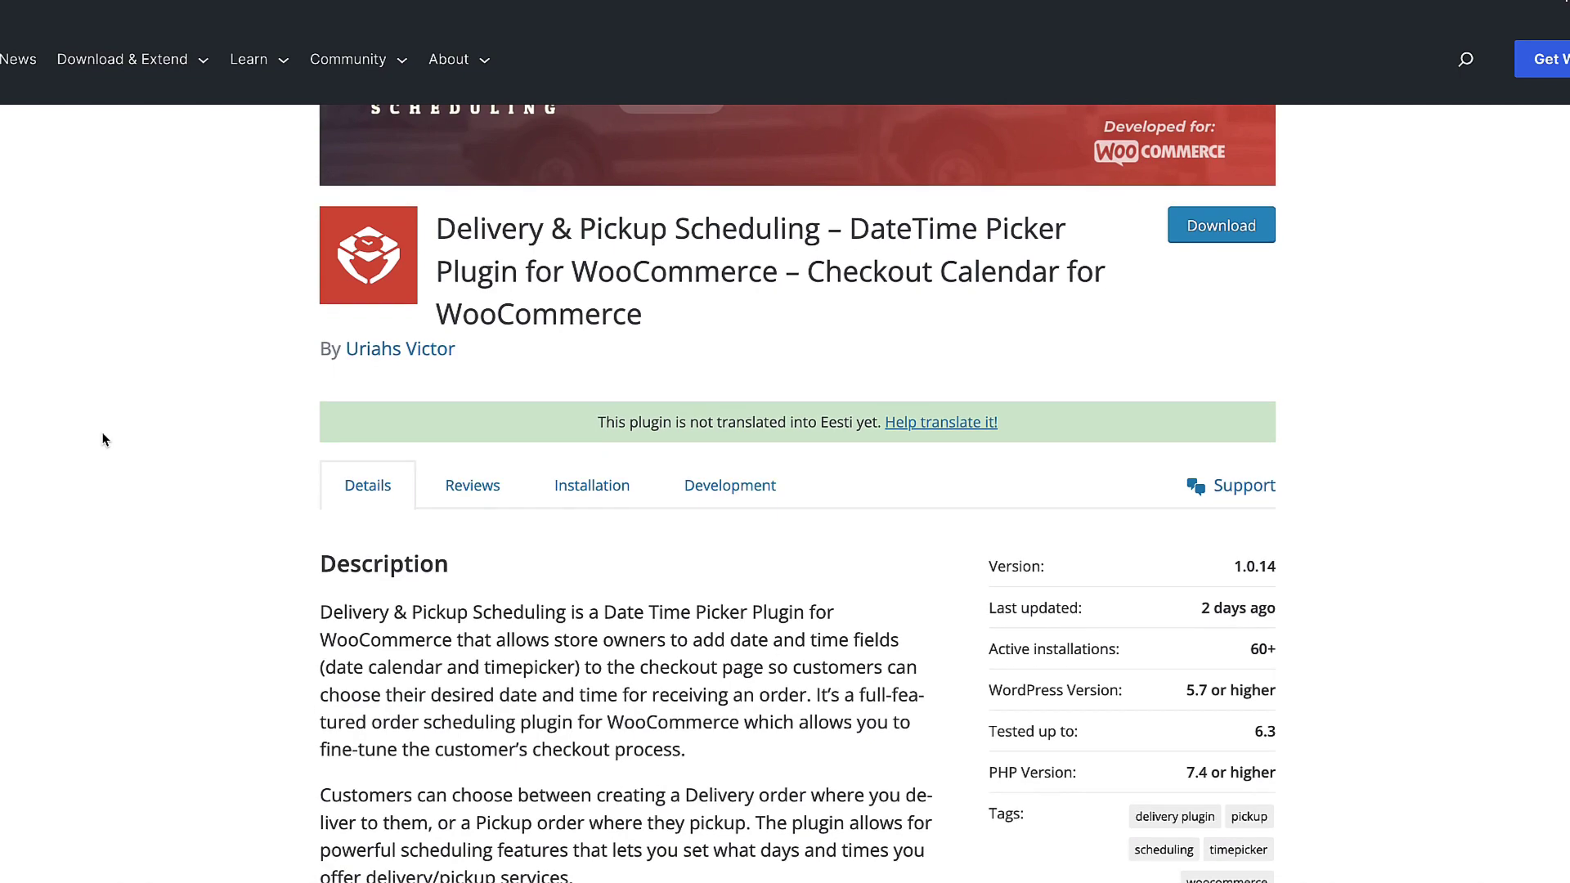
scroll(102, 440, down, 5)
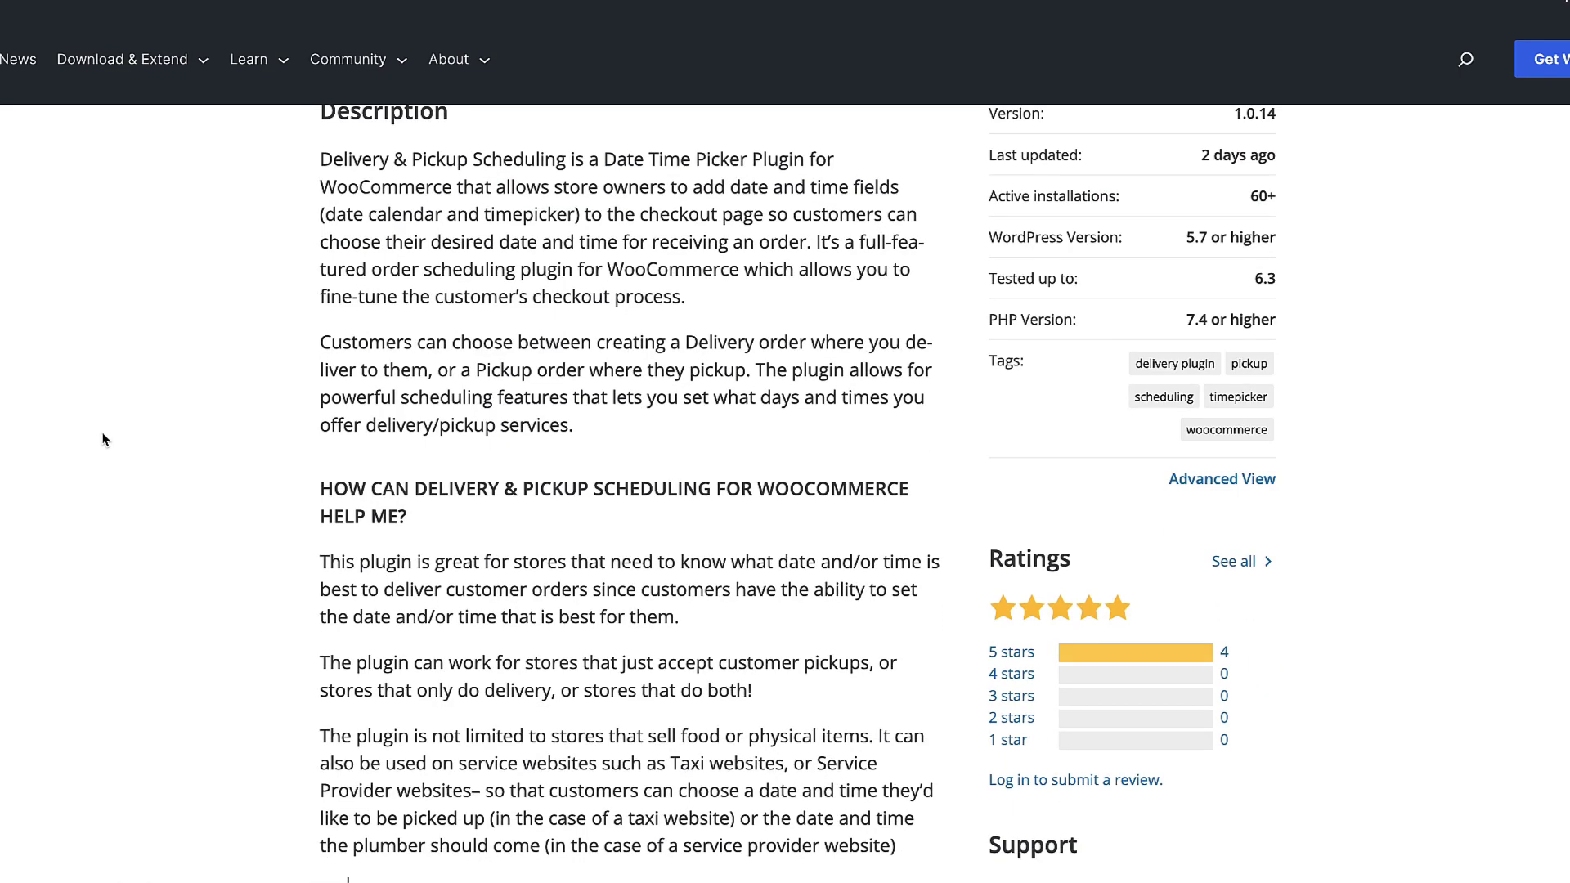
scroll(103, 439, up, 10)
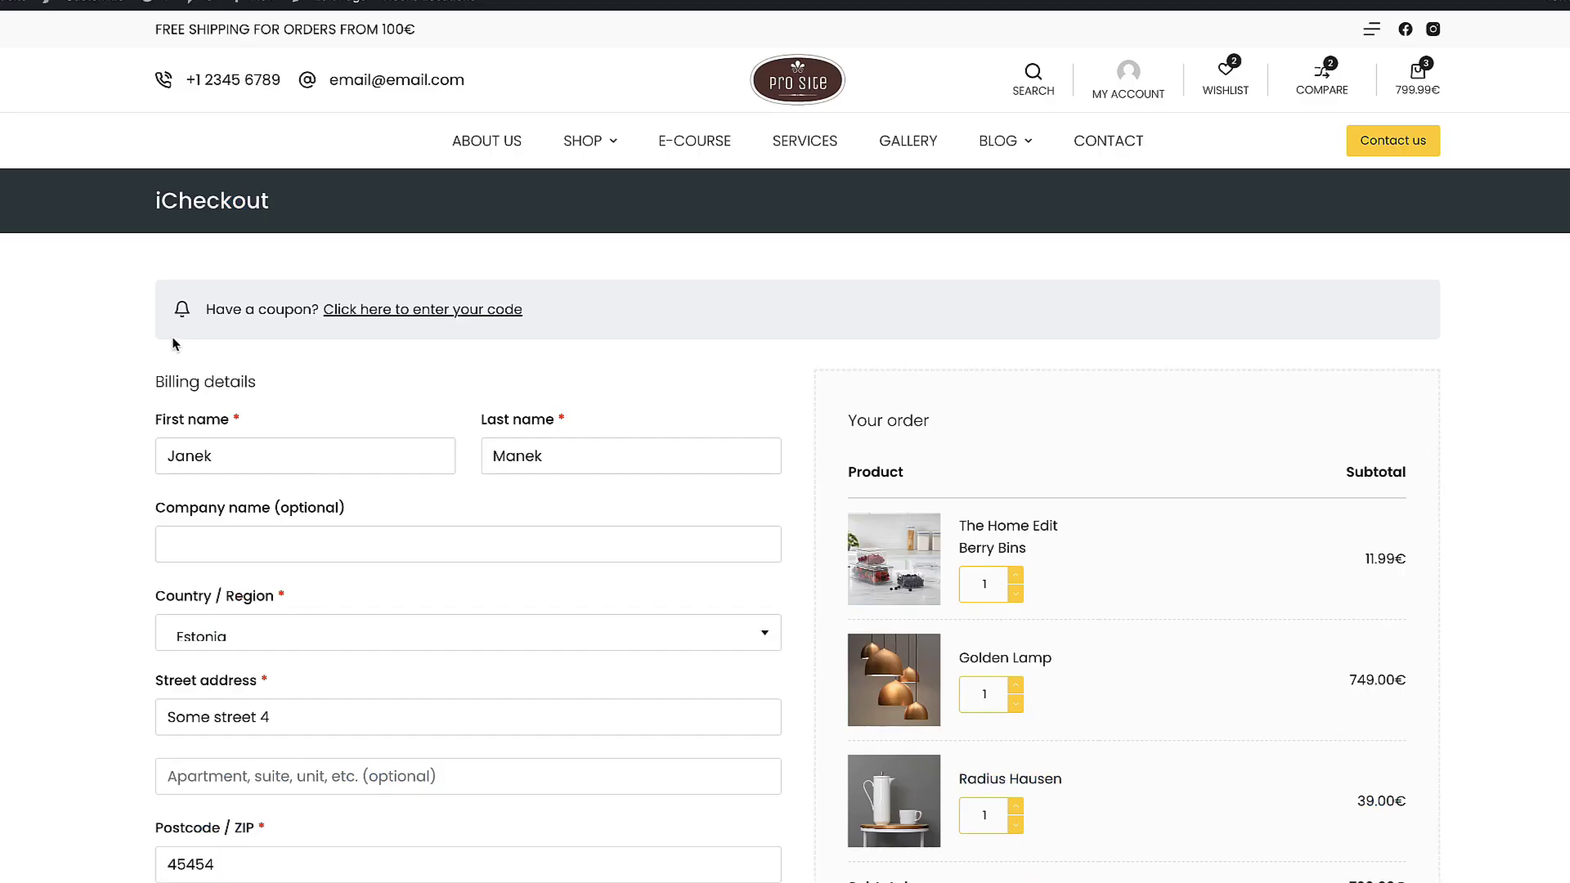
Choose 24 August, 2023 as the delivery date and 14:00 - 16:00 as the delivery time on the checkout page.
scroll(147, 350, down, 8)
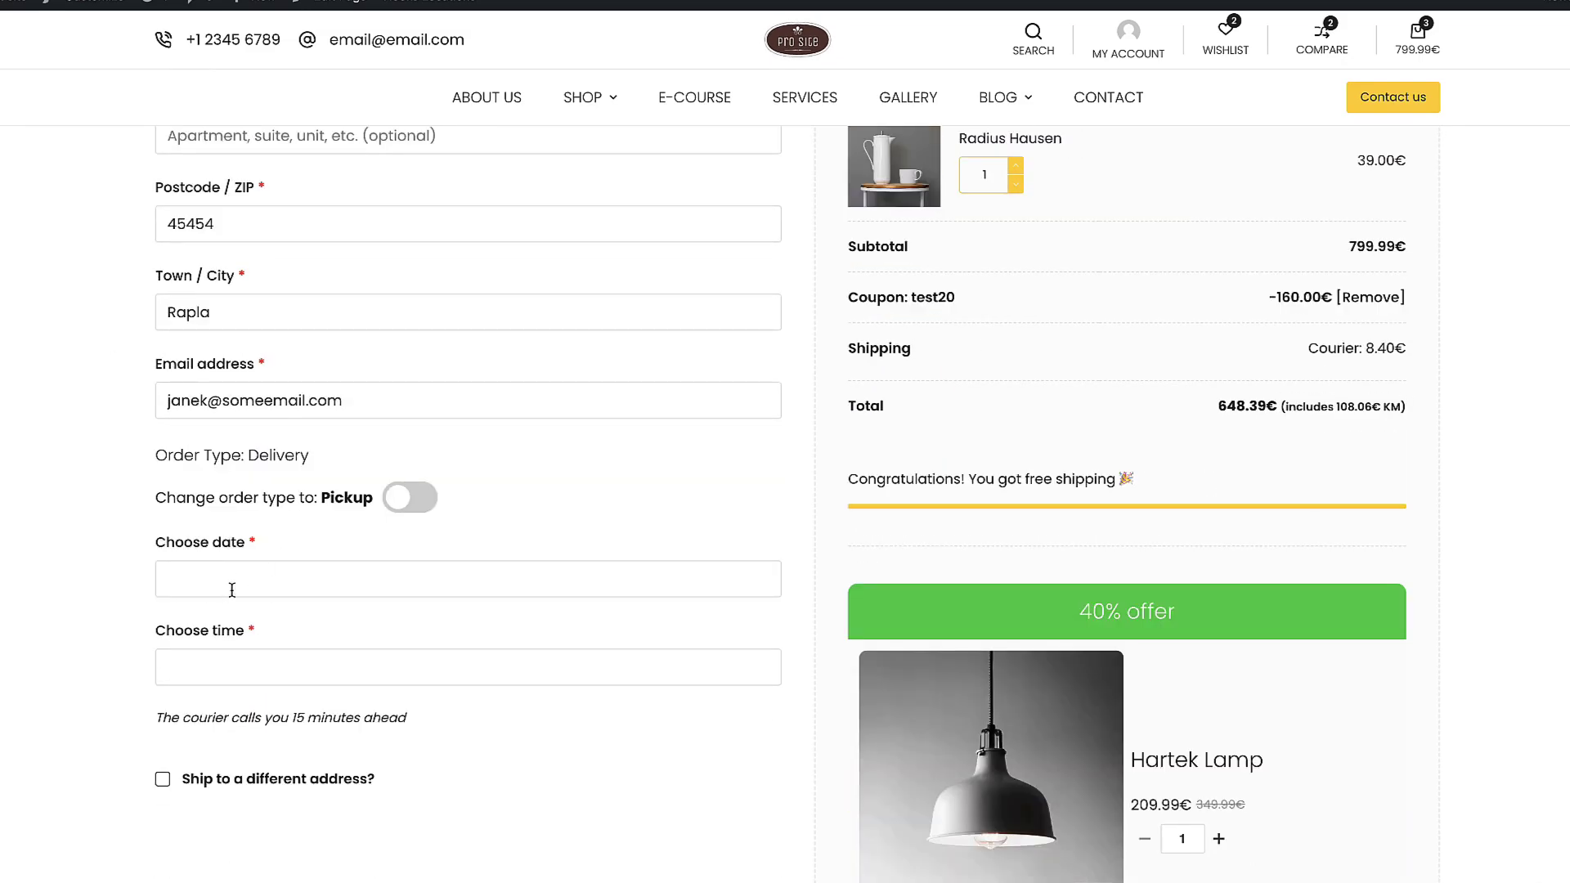
scroll(232, 590, down, 1)
click(238, 496)
click(294, 705)
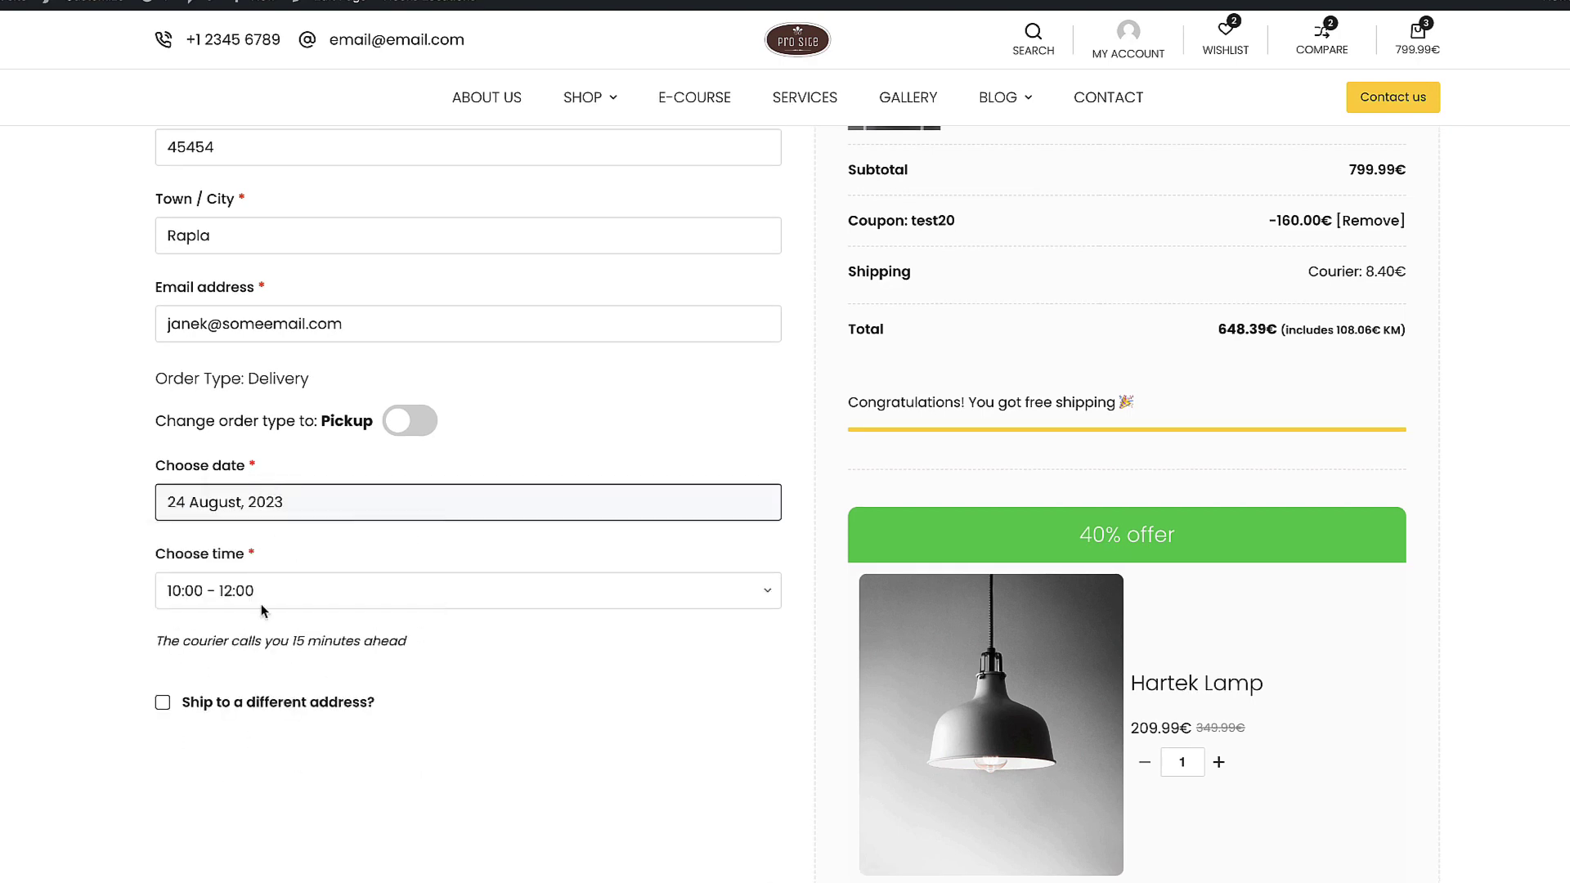
click(262, 611)
click(258, 641)
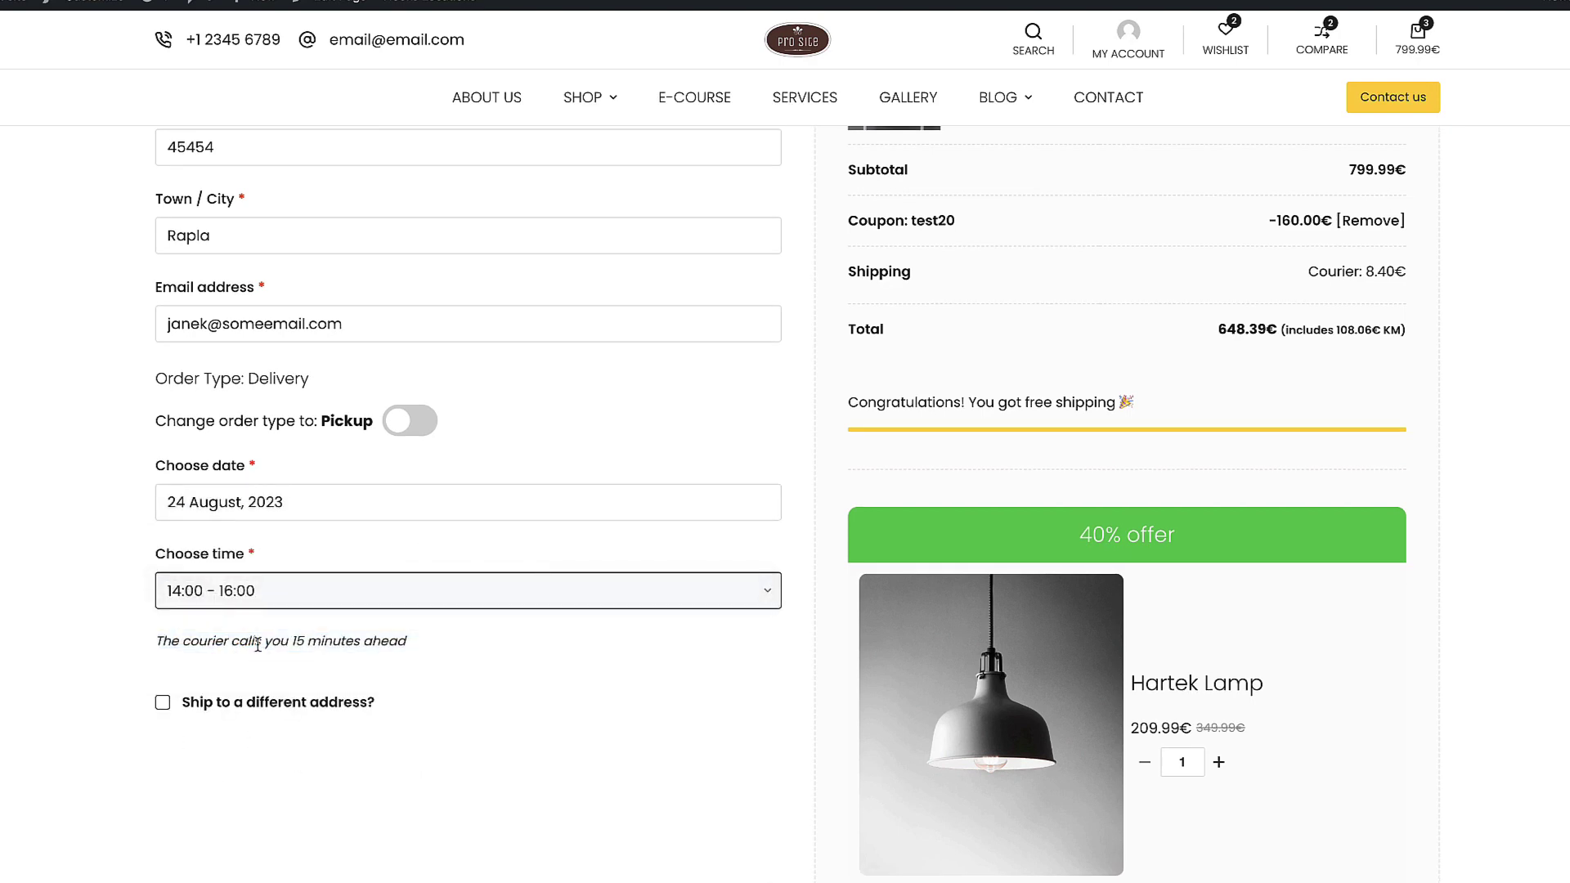
Switch the checkout order type between Pickup and Delivery to compare the scheduling fields and shipping method, ending on Pickup.
click(420, 420)
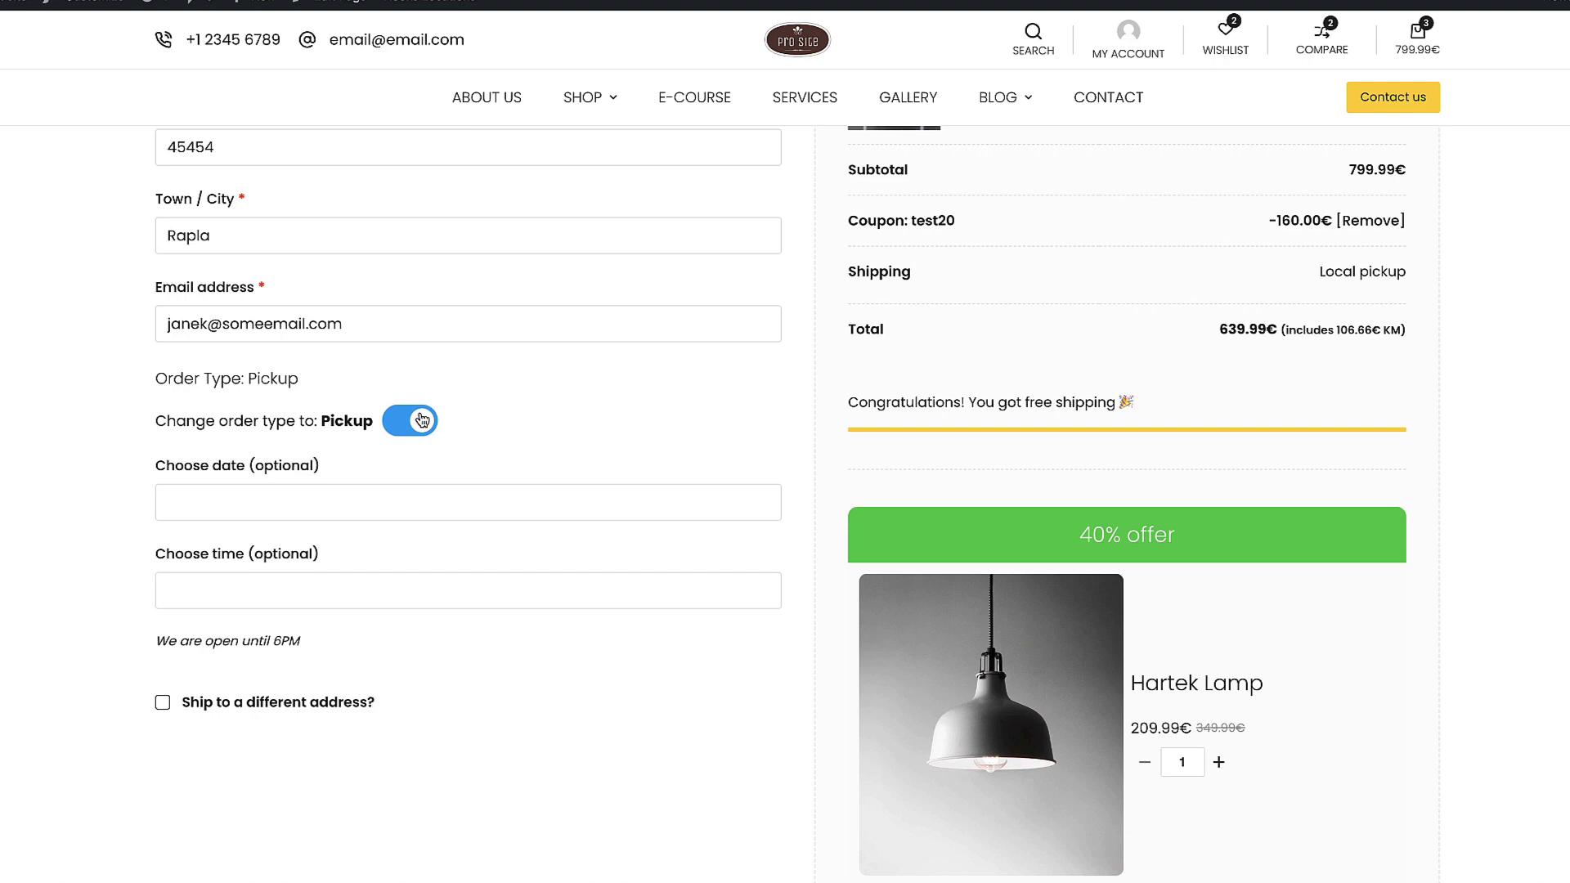
click(422, 420)
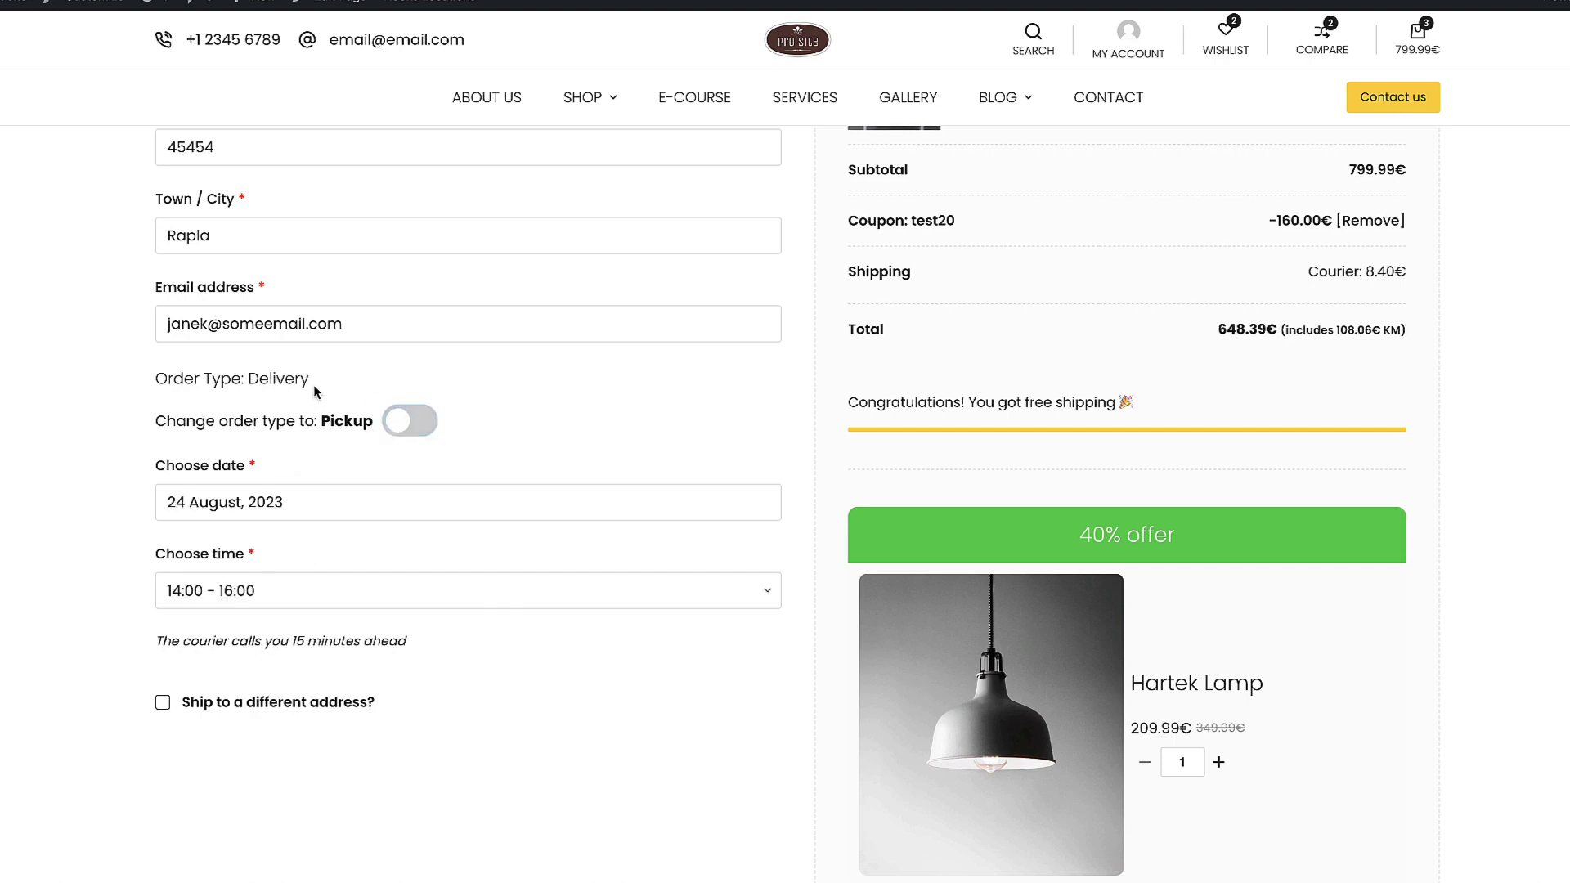
drag(309, 378, 248, 378)
drag(1385, 280, 1345, 294)
click(407, 420)
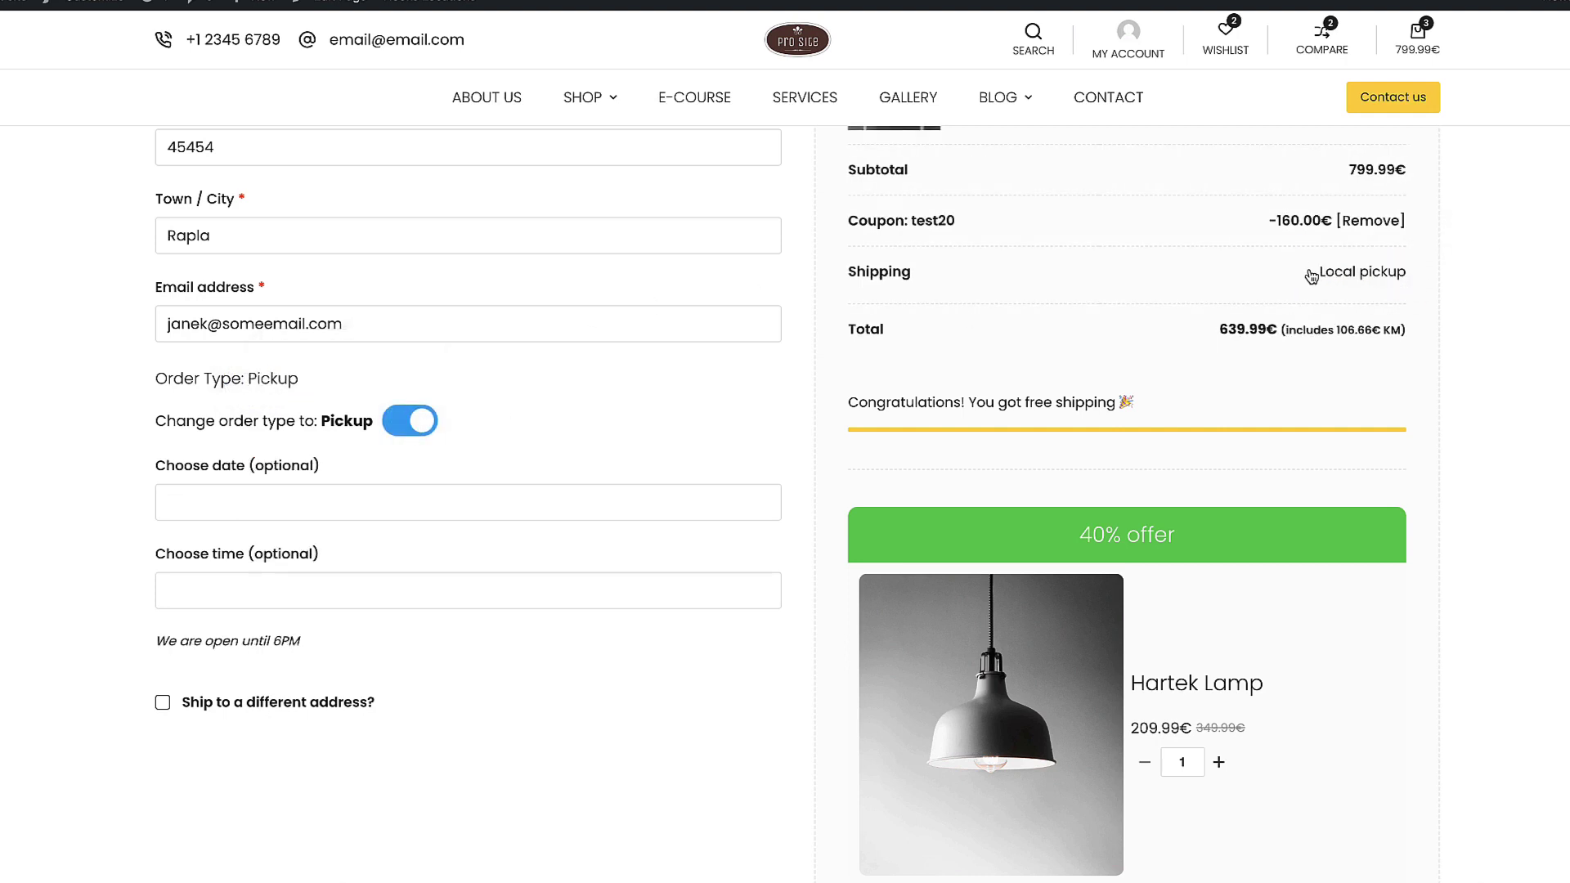
drag(1312, 275, 1420, 267)
click(1439, 384)
Open the Delivery & Pickup Scheduling settings in the WordPress admin and review the basic options, field display locations and email options.
click(69, 6)
scroll(287, 434, down, 5)
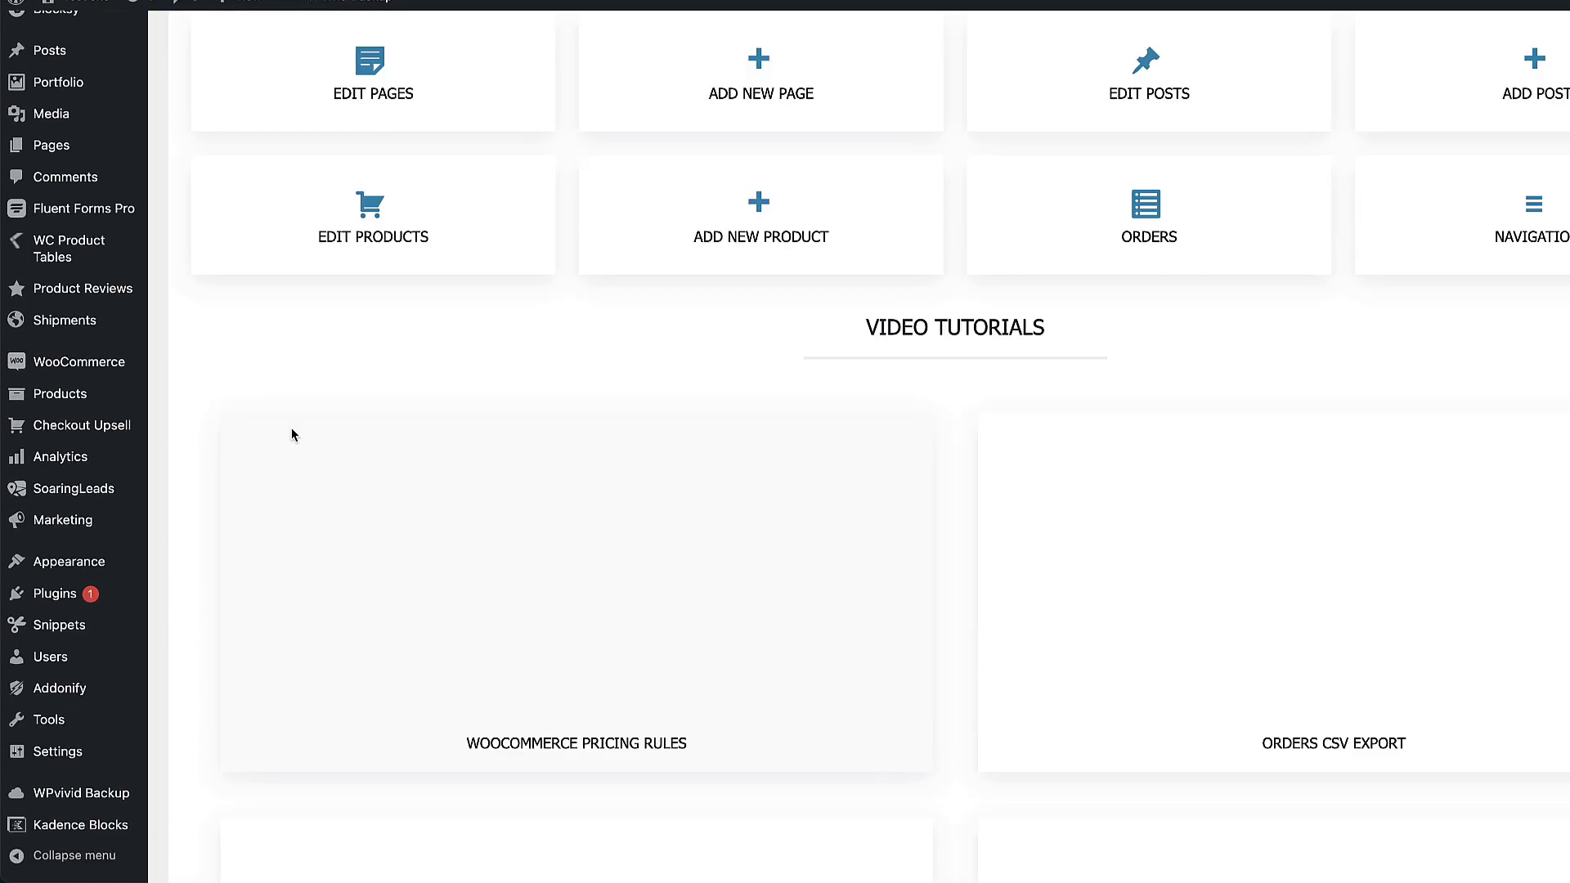
mouse_move(75, 497)
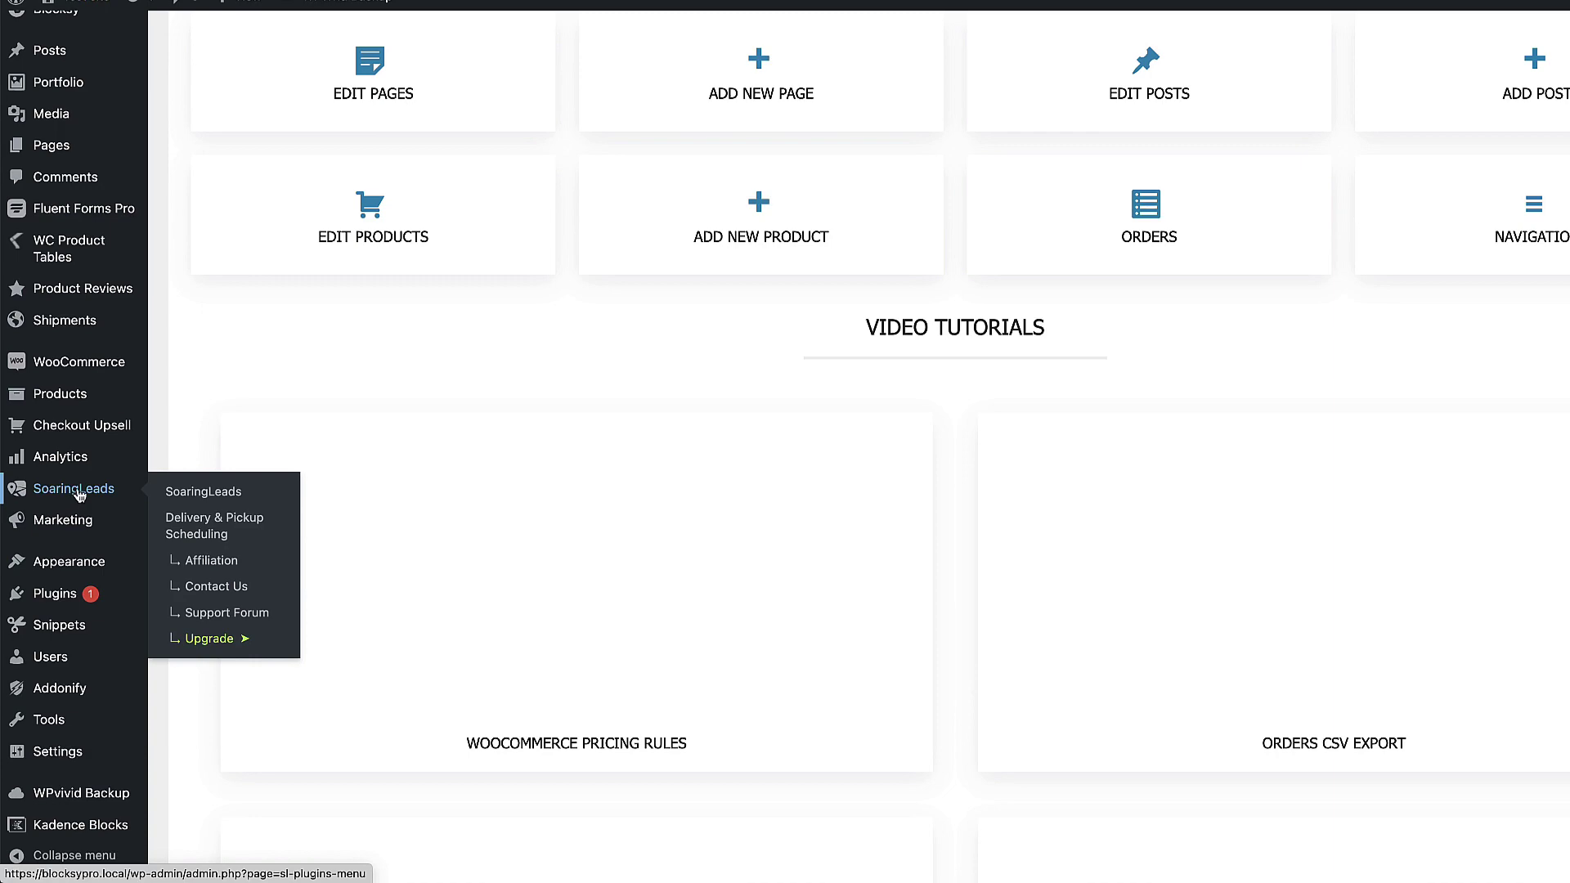
click(219, 525)
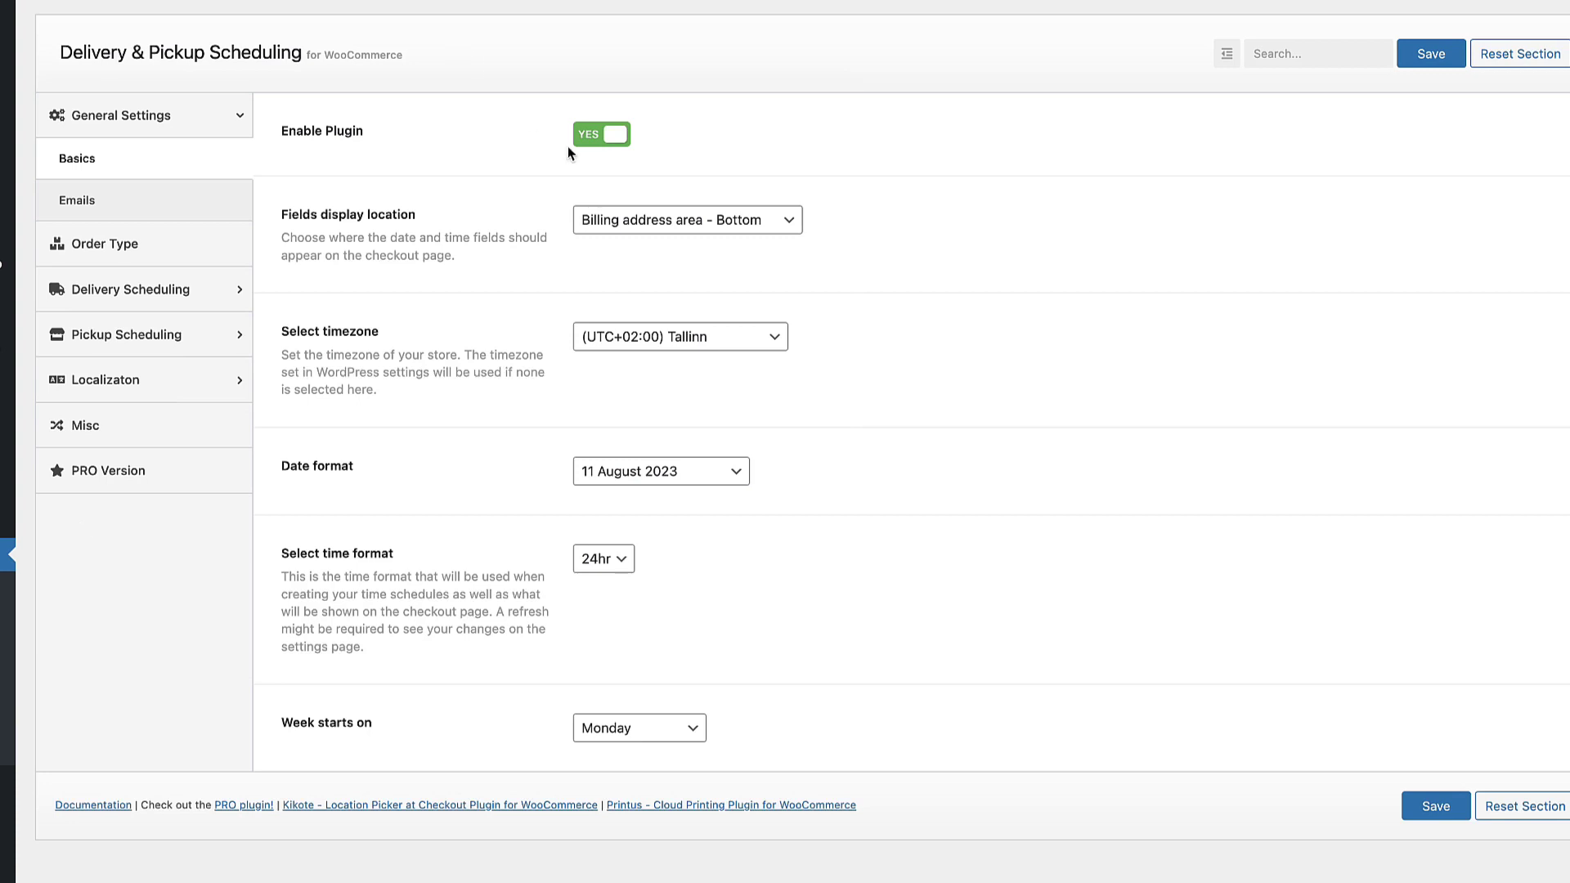
click(676, 218)
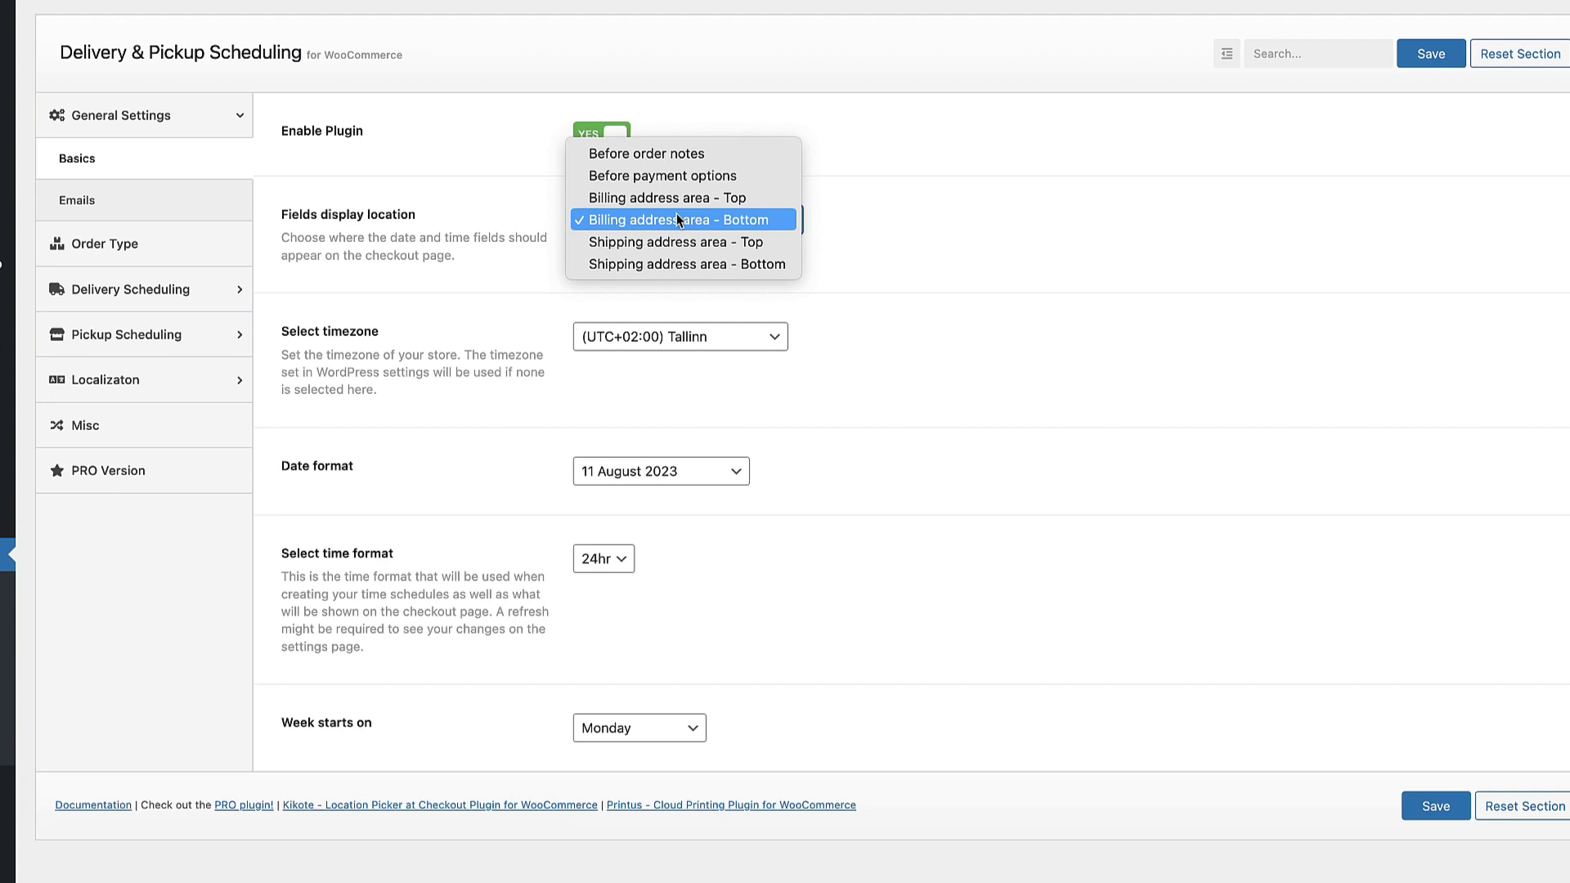
click(676, 217)
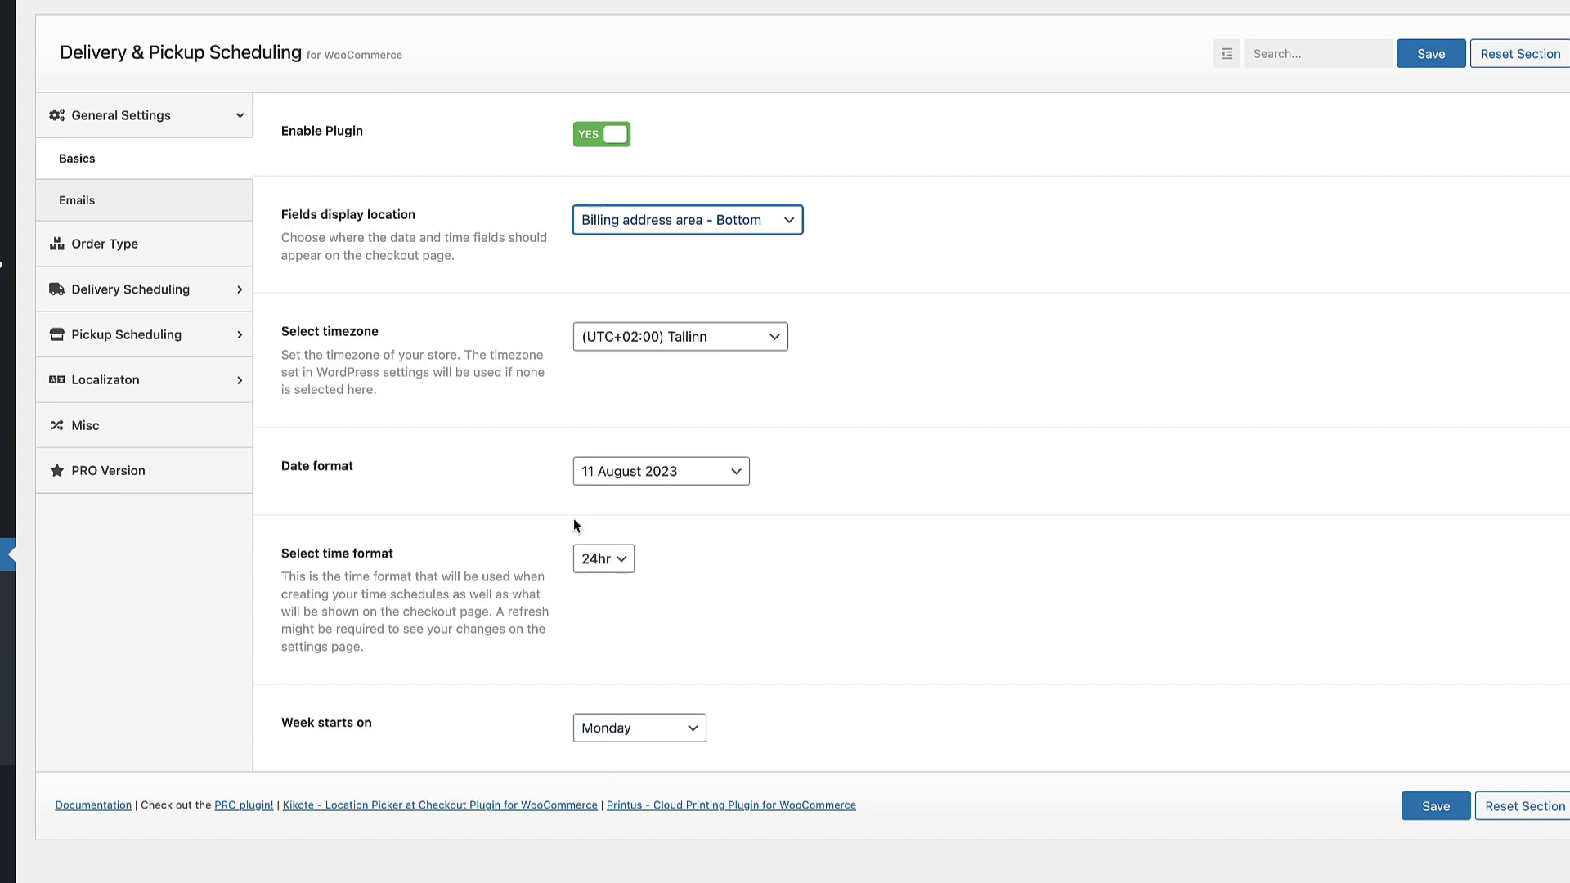
click(69, 205)
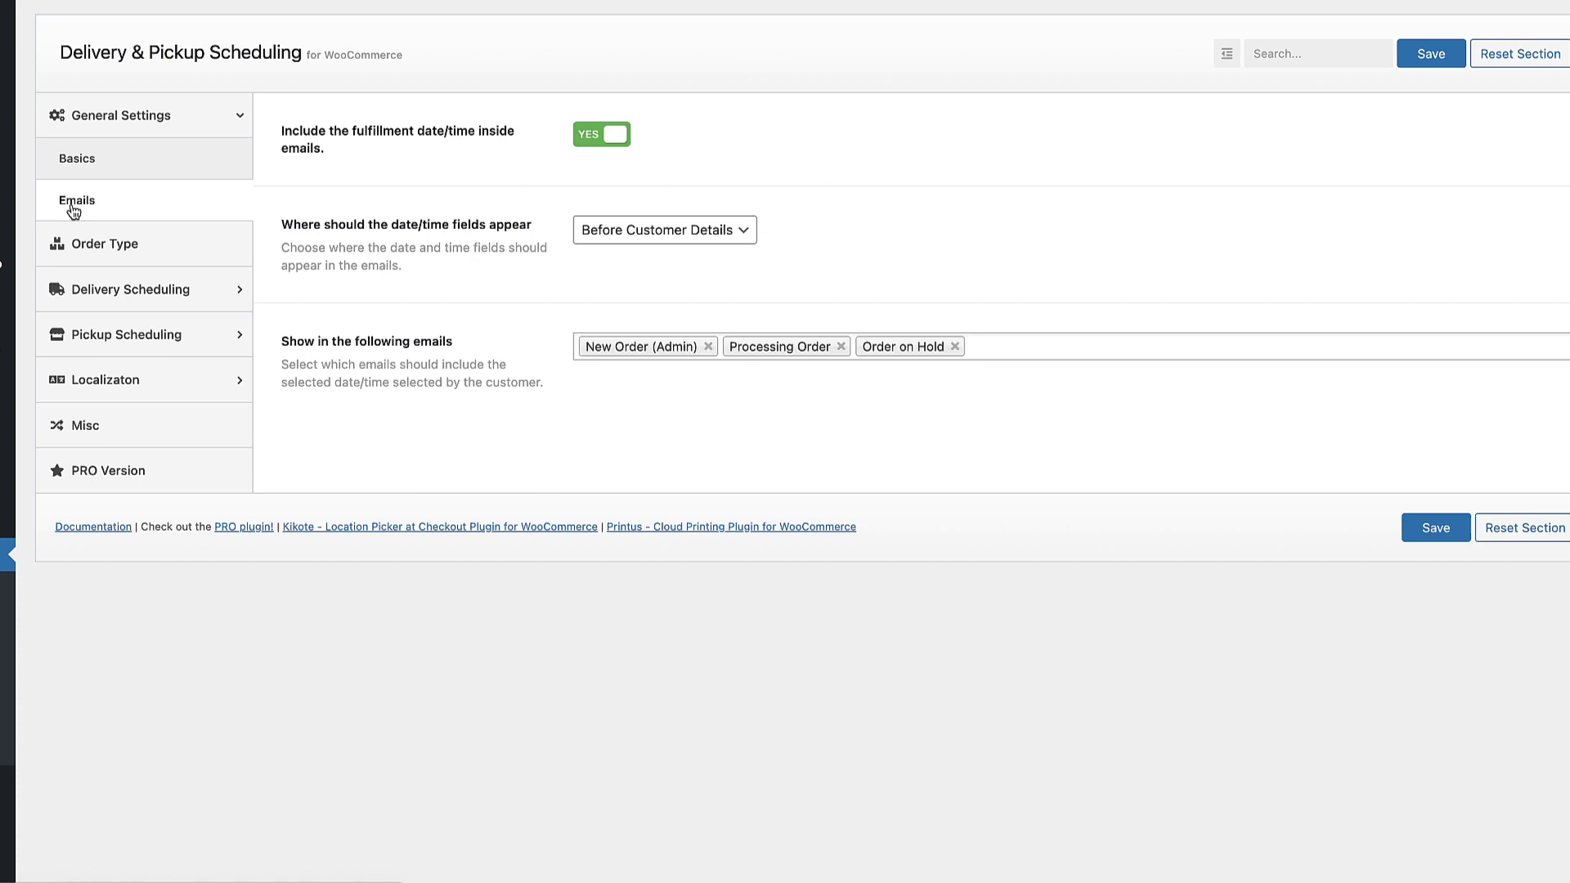
Review the delivery date settings, including available days, required field and minimum and maximum days in future.
click(108, 257)
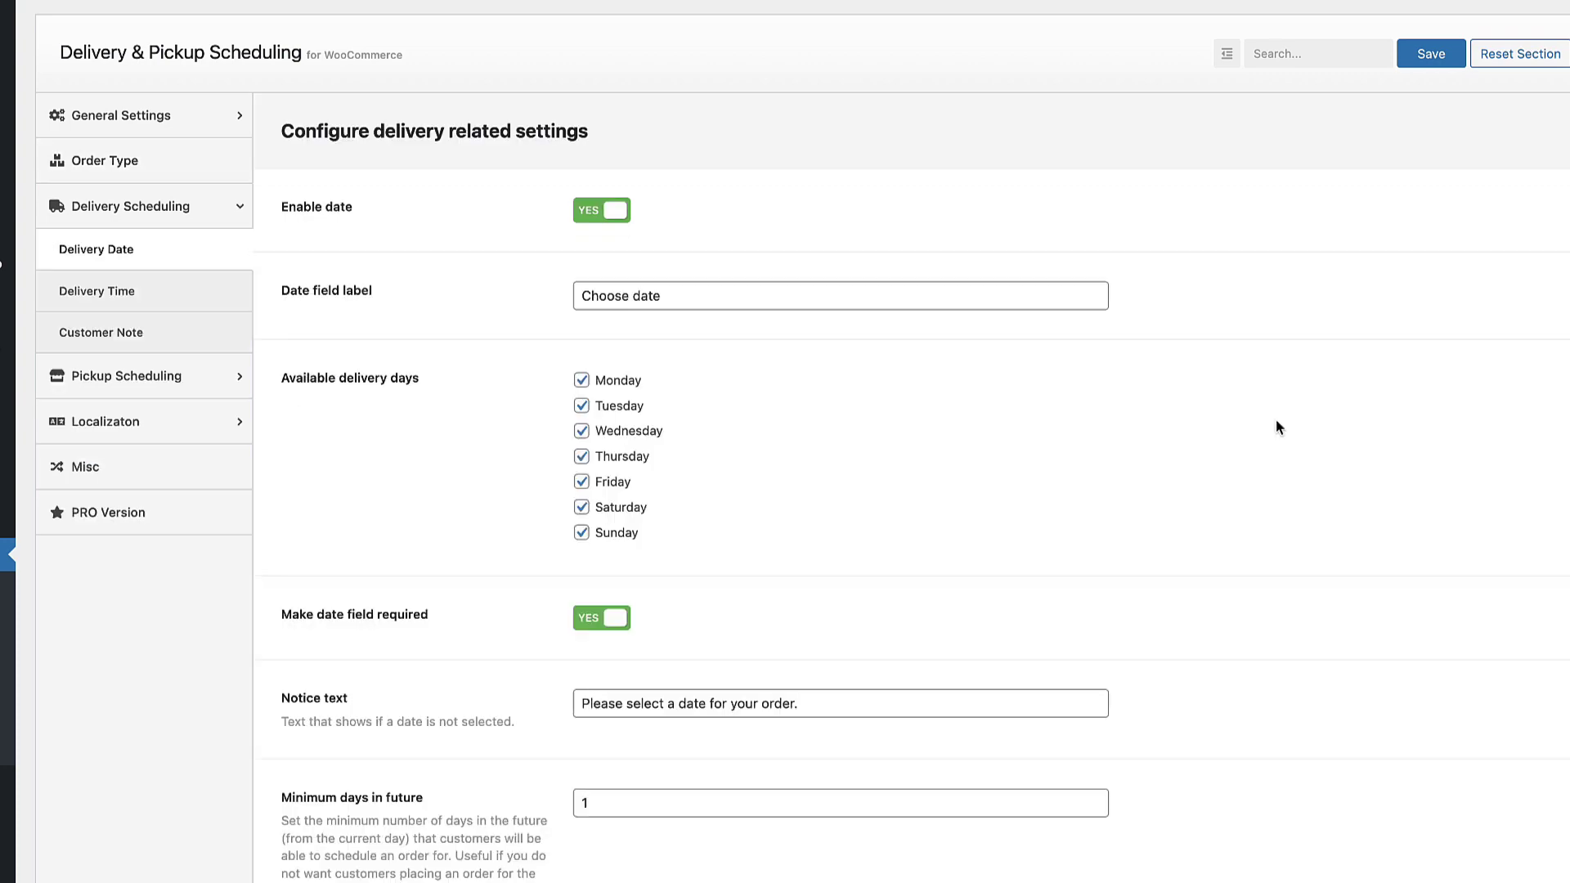
scroll(1275, 419, down, 3)
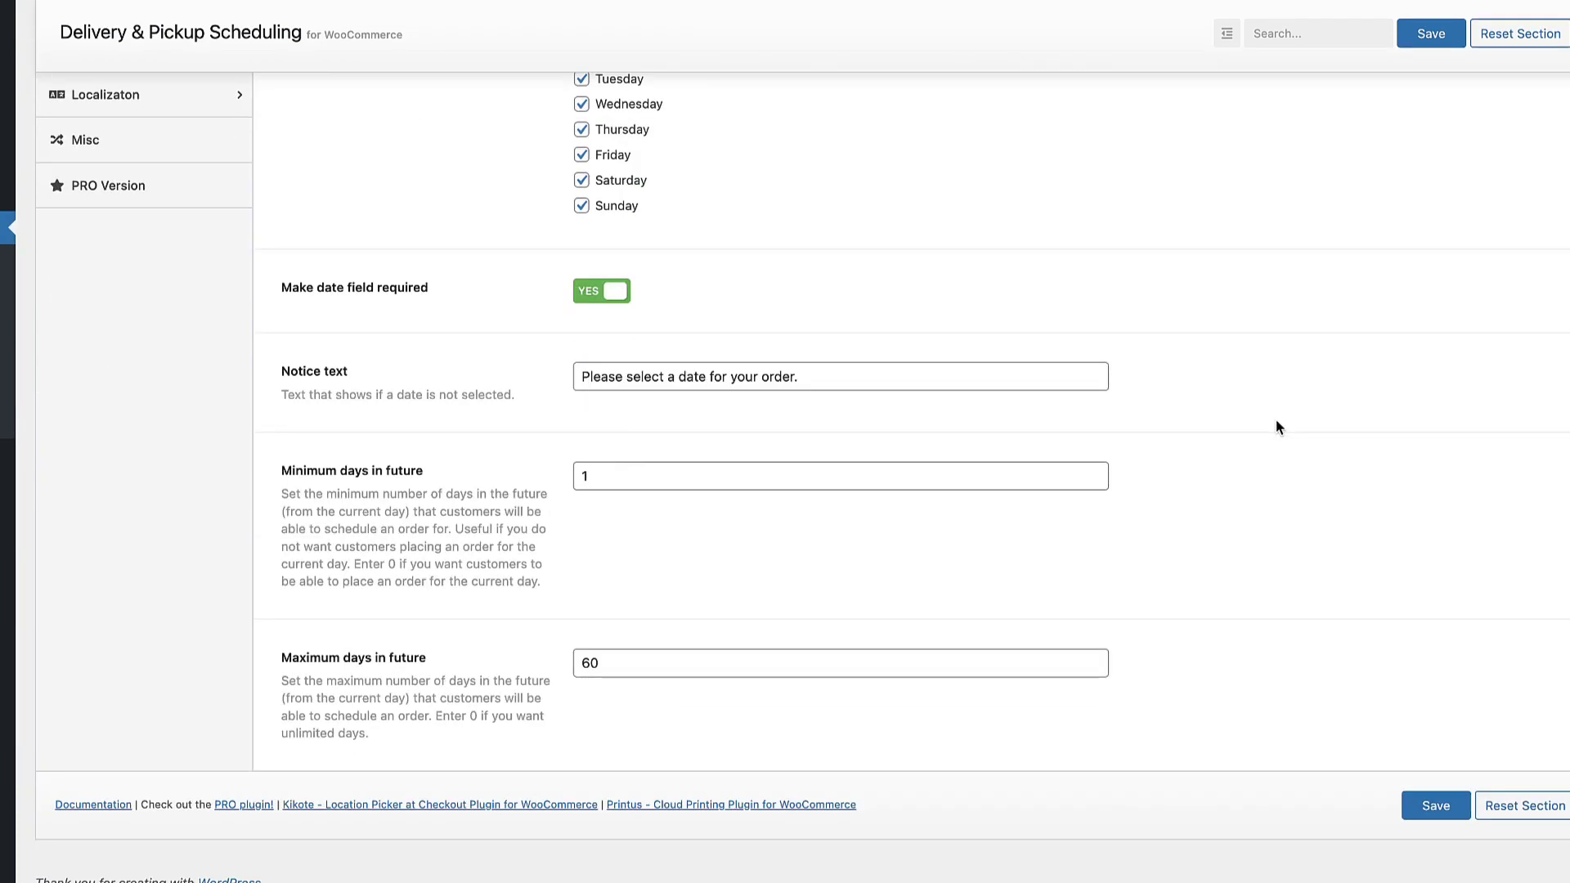
scroll(1276, 427, up, 5)
Add a Monday delivery time slot from 20:00 to 22:00 and save the settings.
click(114, 291)
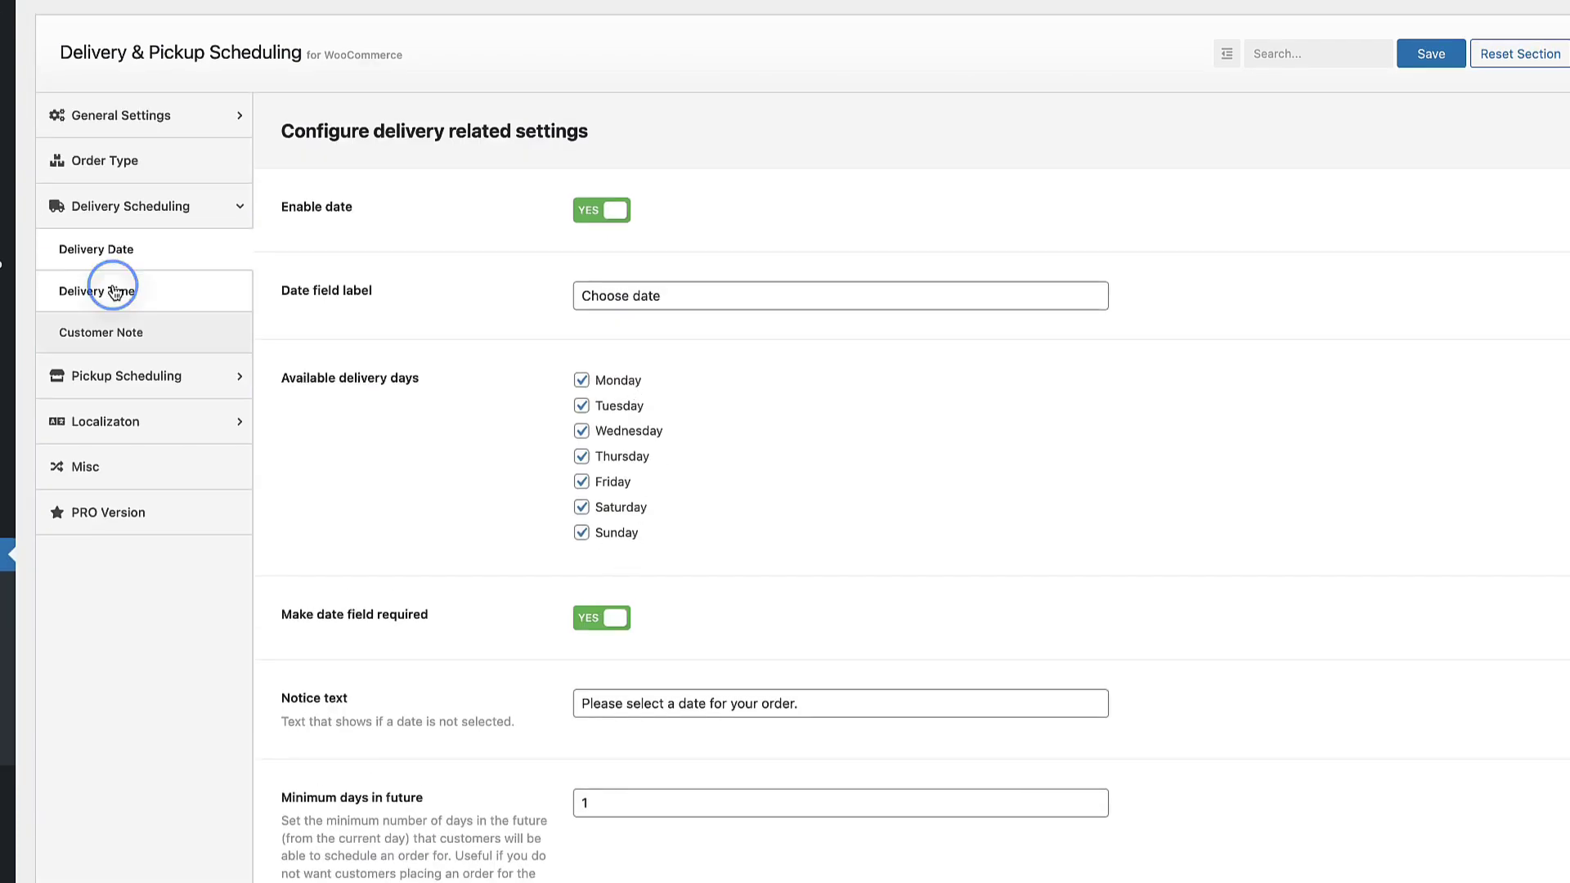
scroll(1142, 400, down, 2)
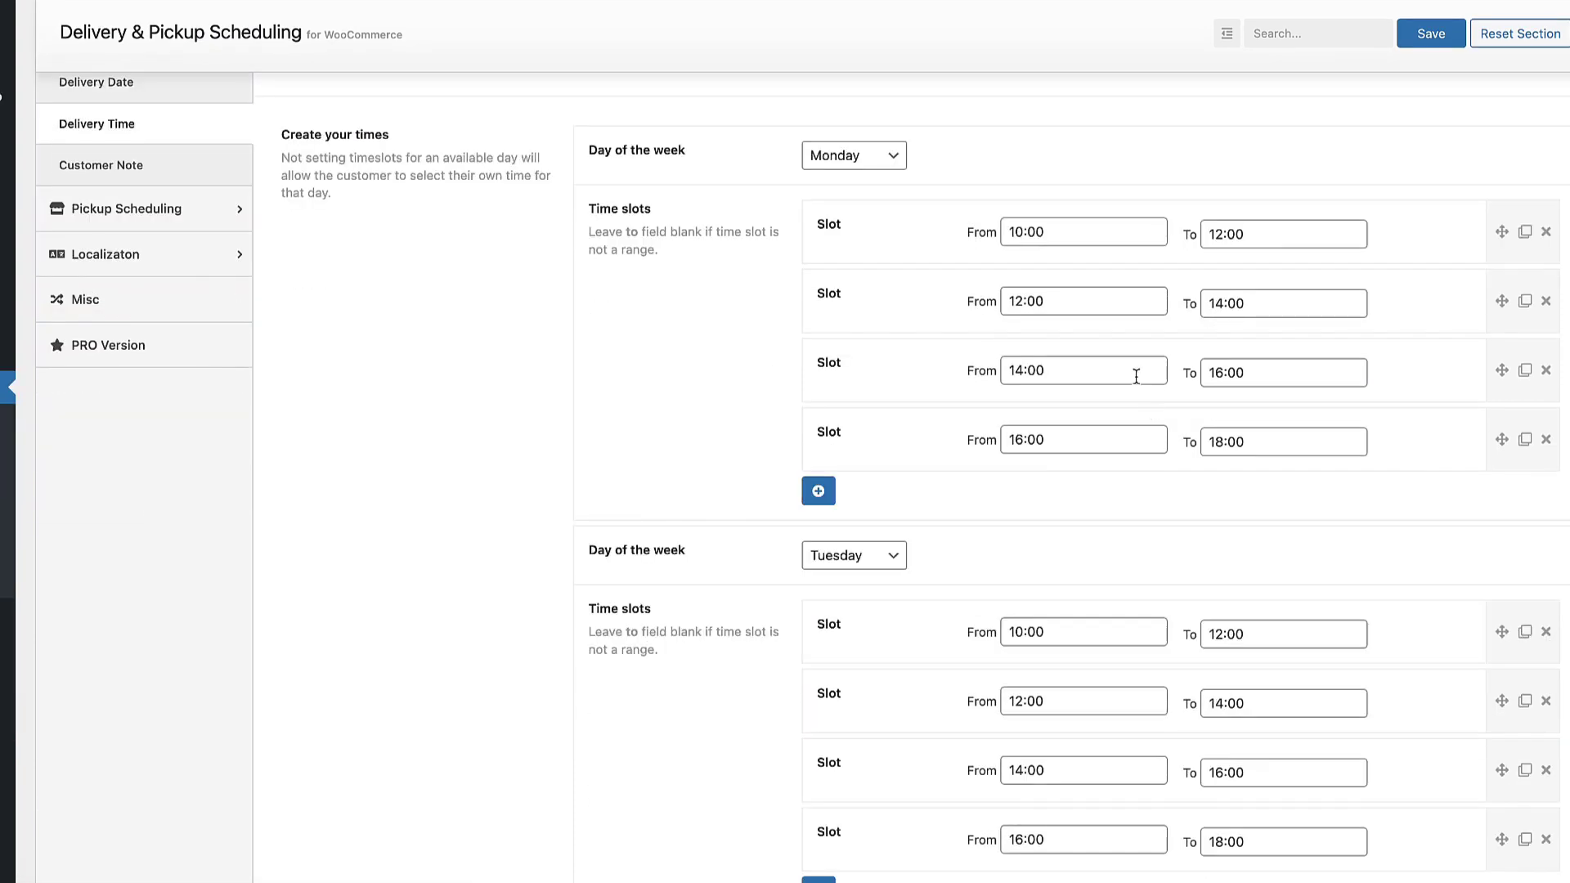
click(818, 491)
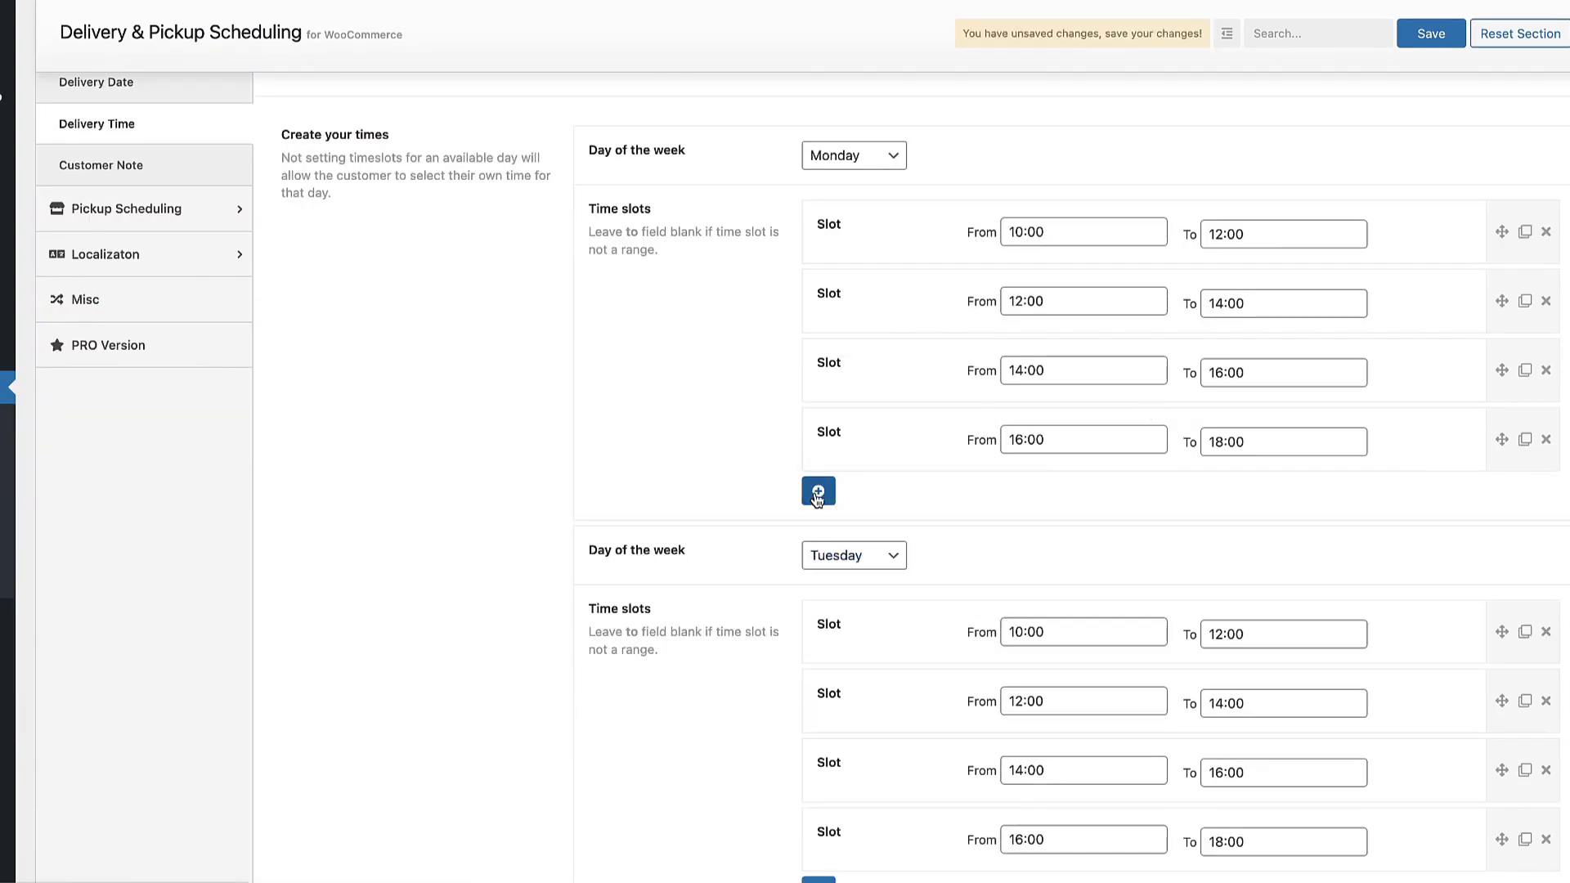
click(1051, 508)
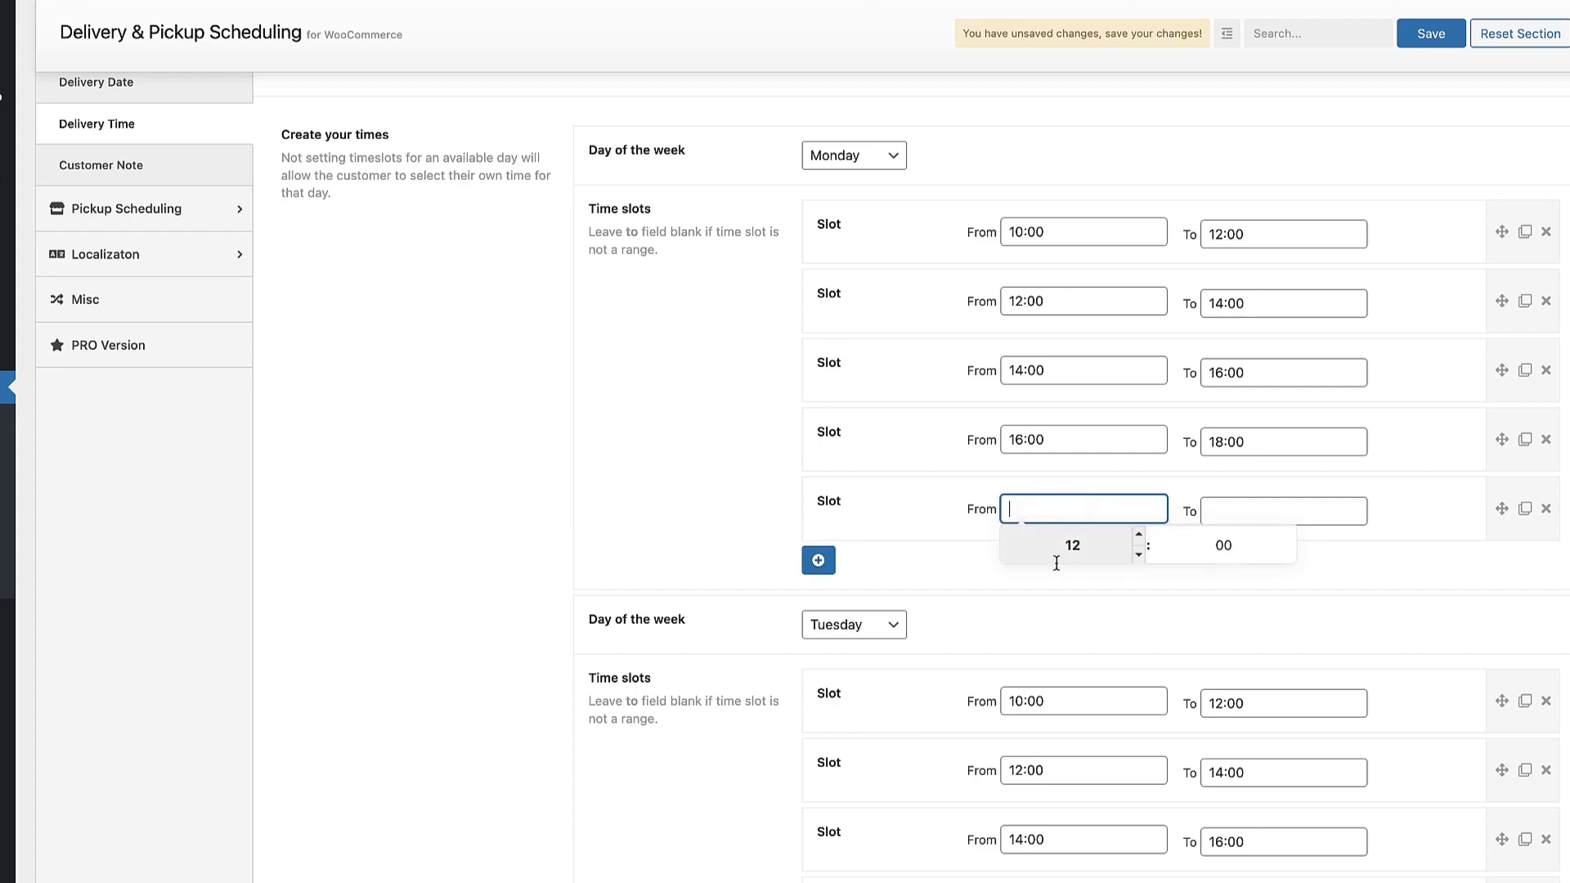
click(1071, 545)
text(20)
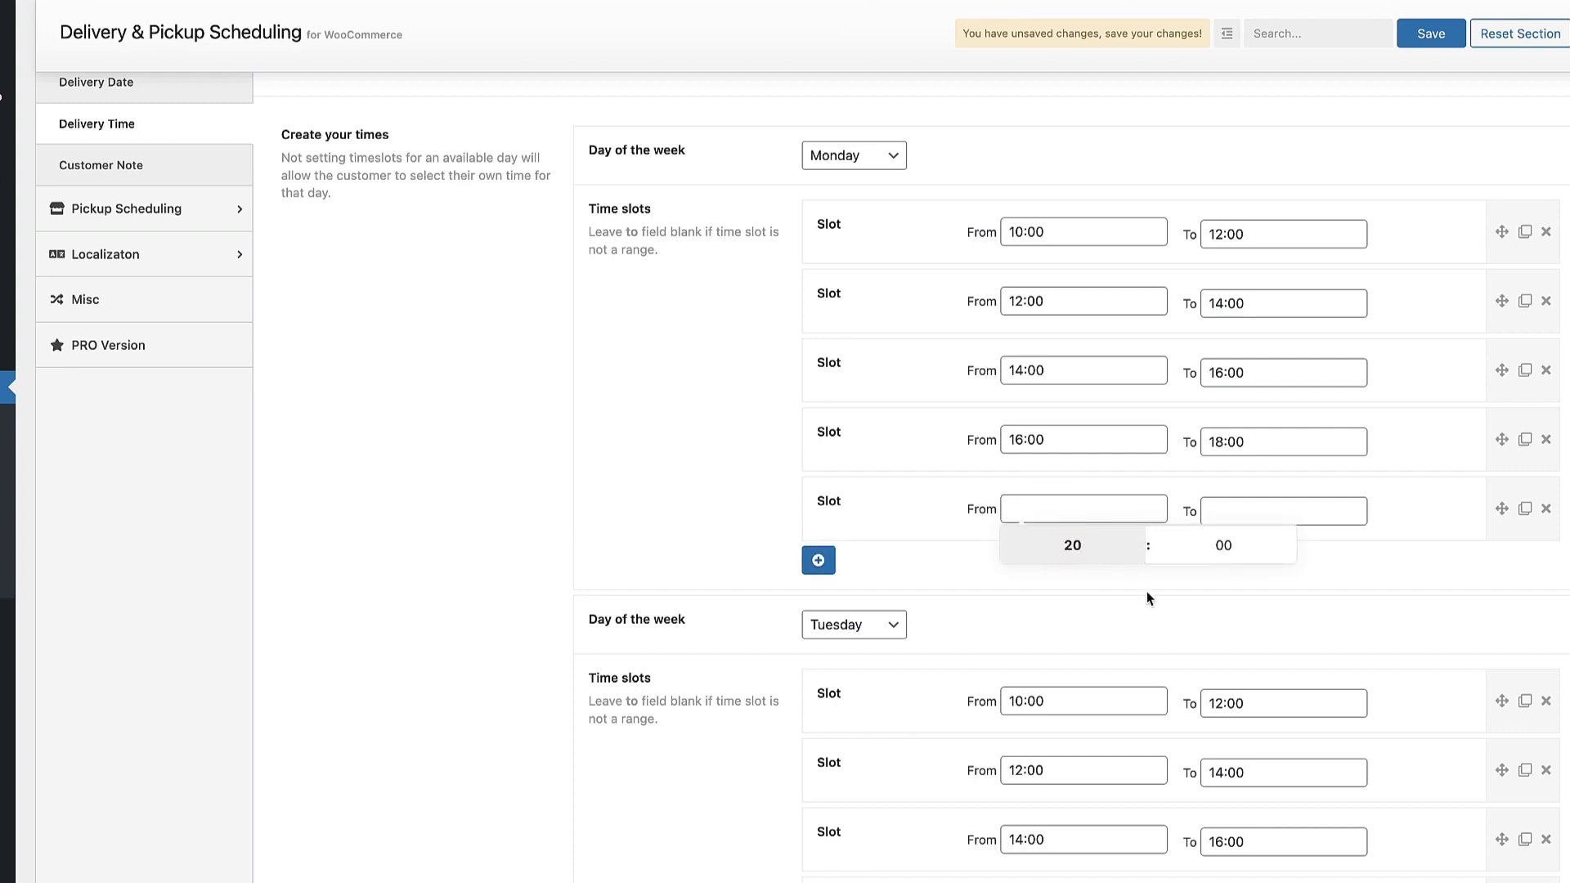
click(1241, 512)
click(1272, 548)
text(22)
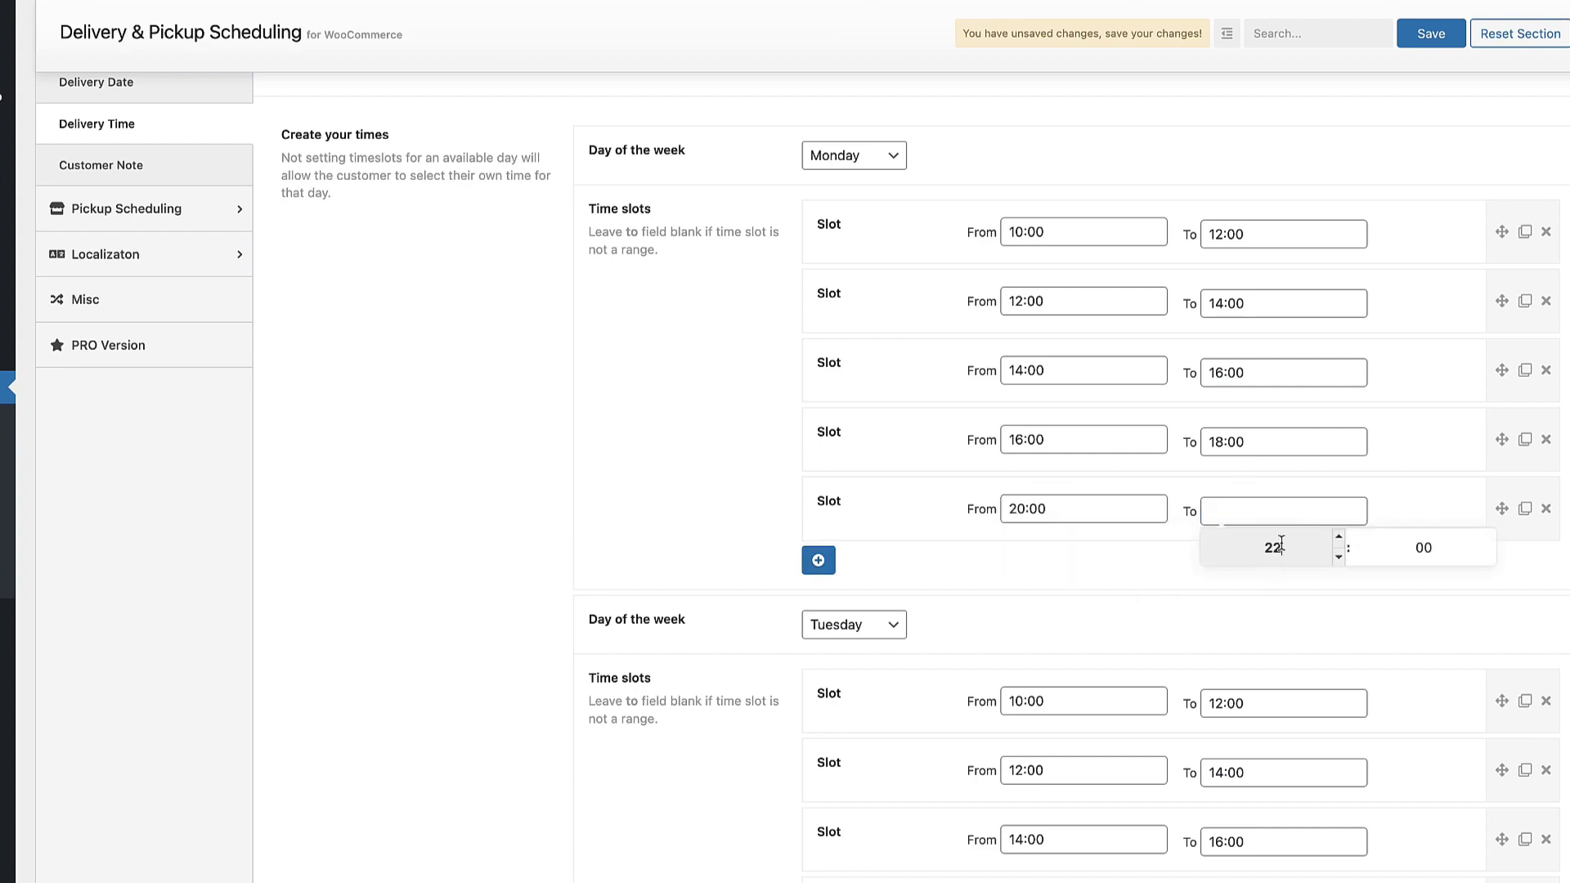
click(1134, 579)
click(1431, 36)
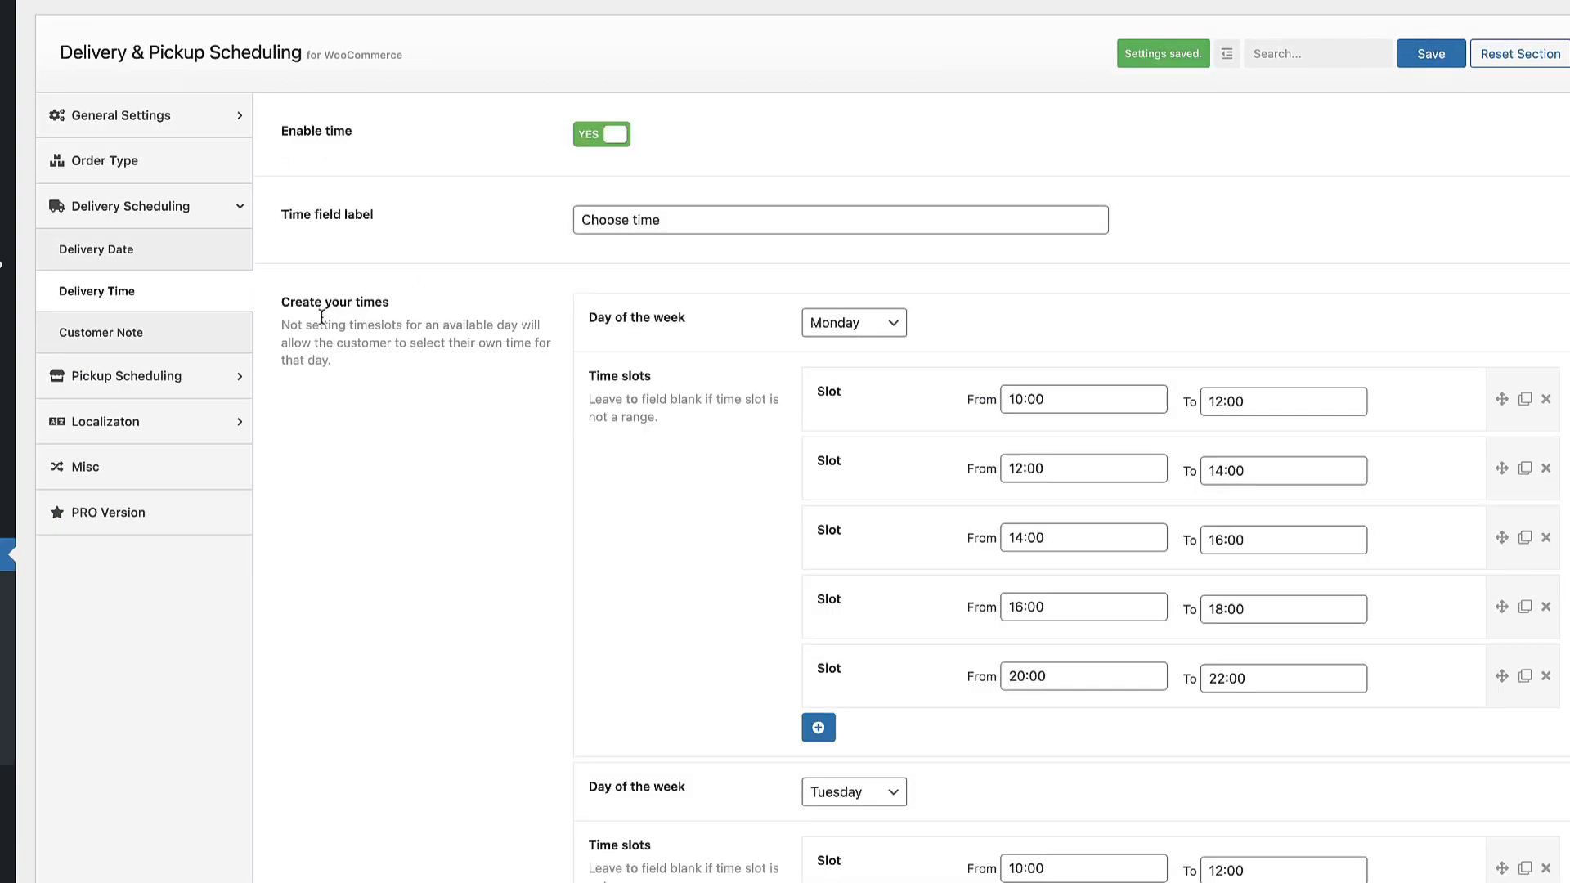
Compare the delivery customer note shown on the checkout page with its text in the plugin settings.
click(118, 338)
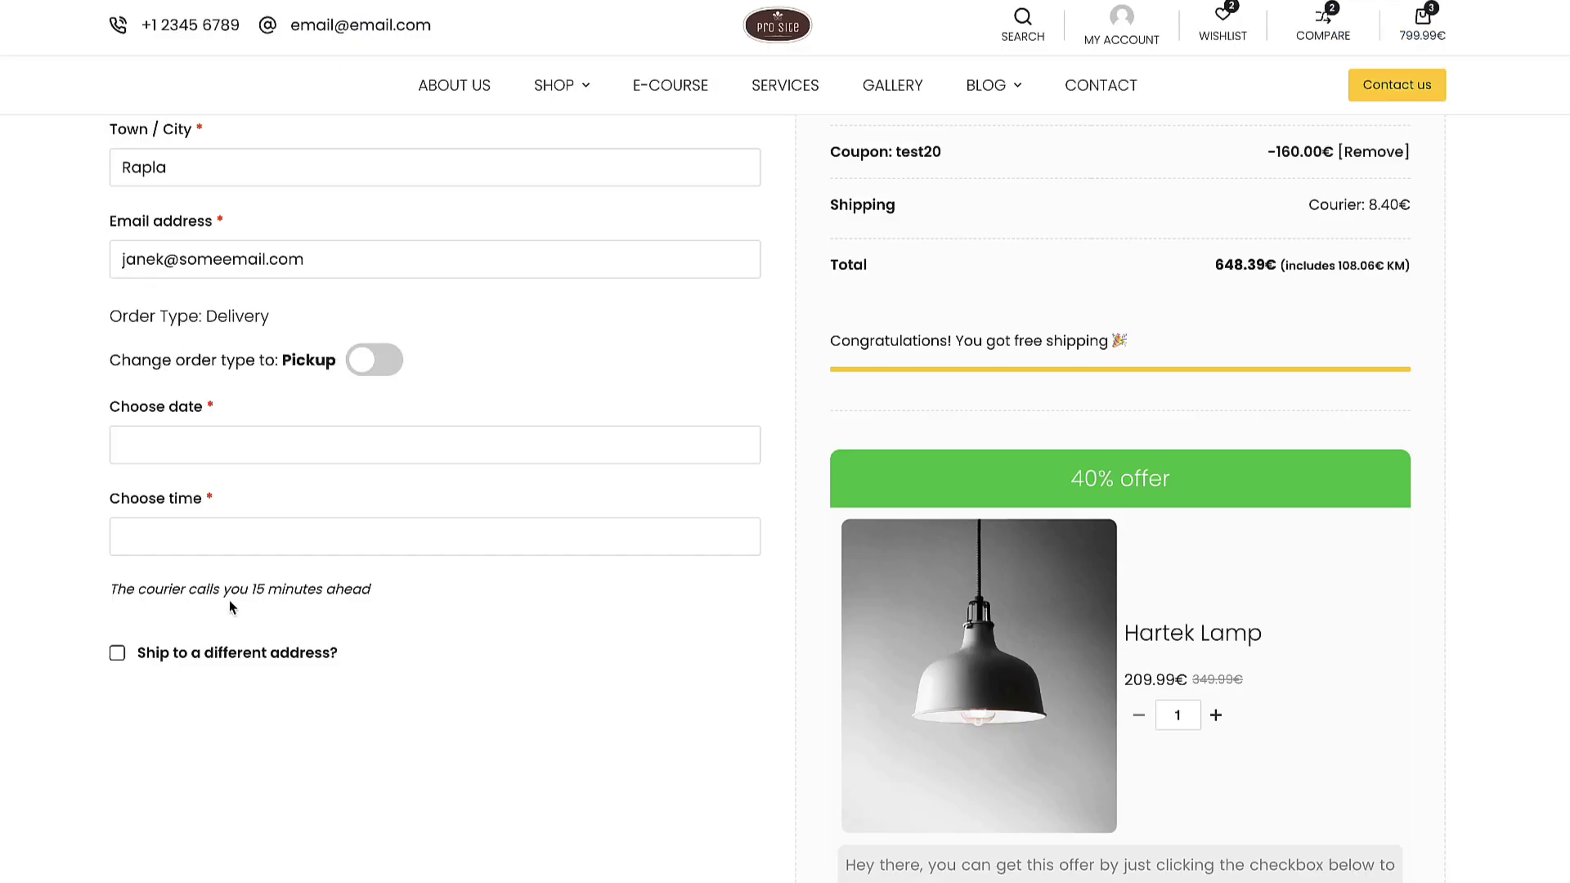
drag(380, 596, 101, 587)
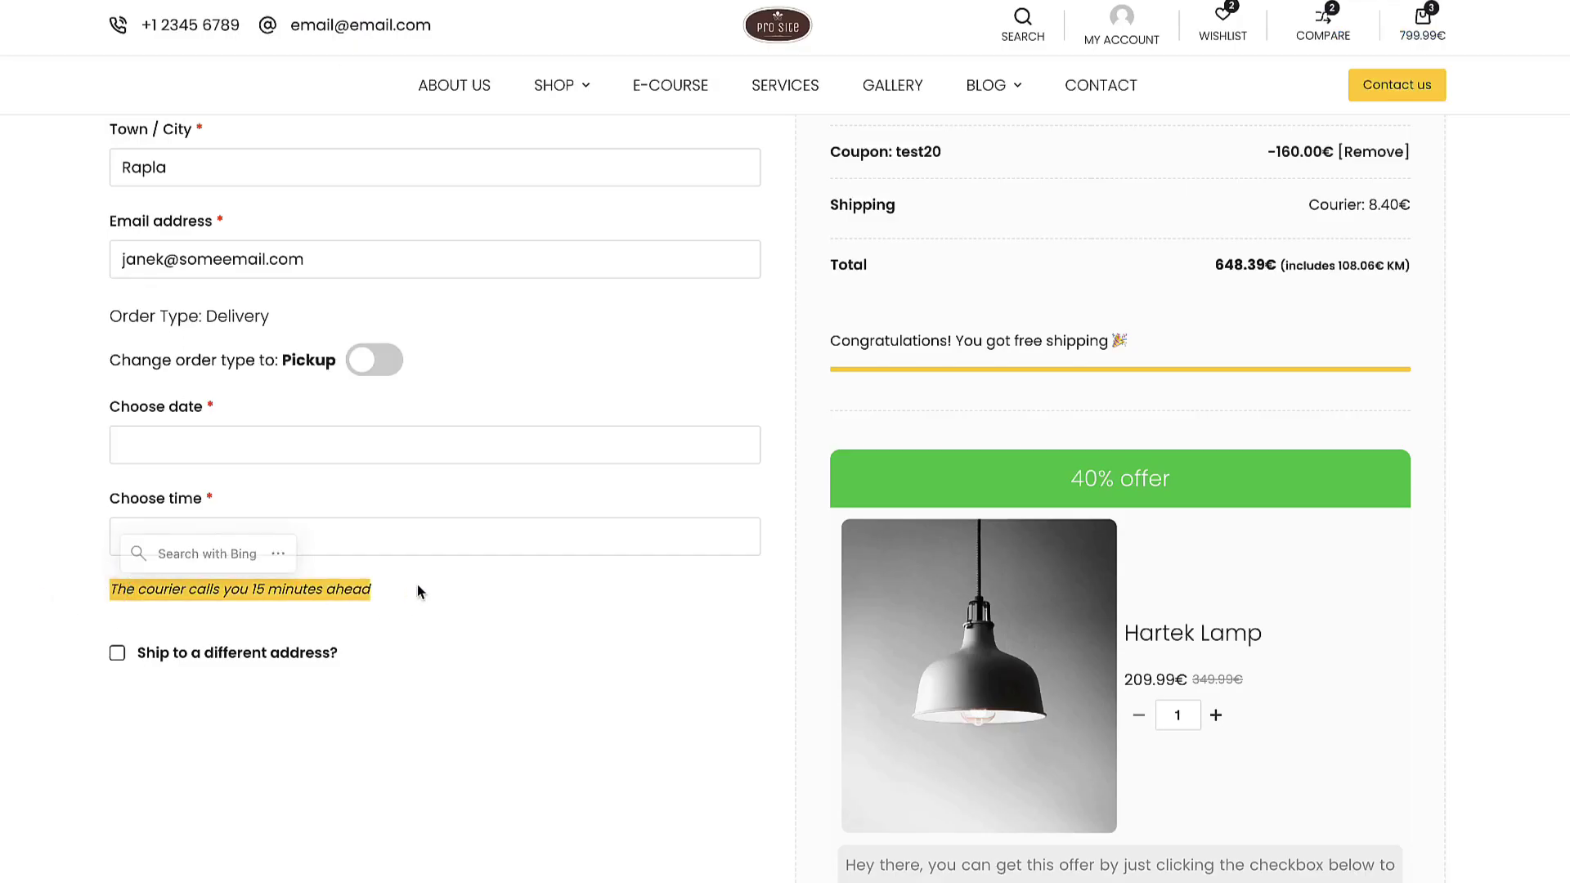
click(449, 604)
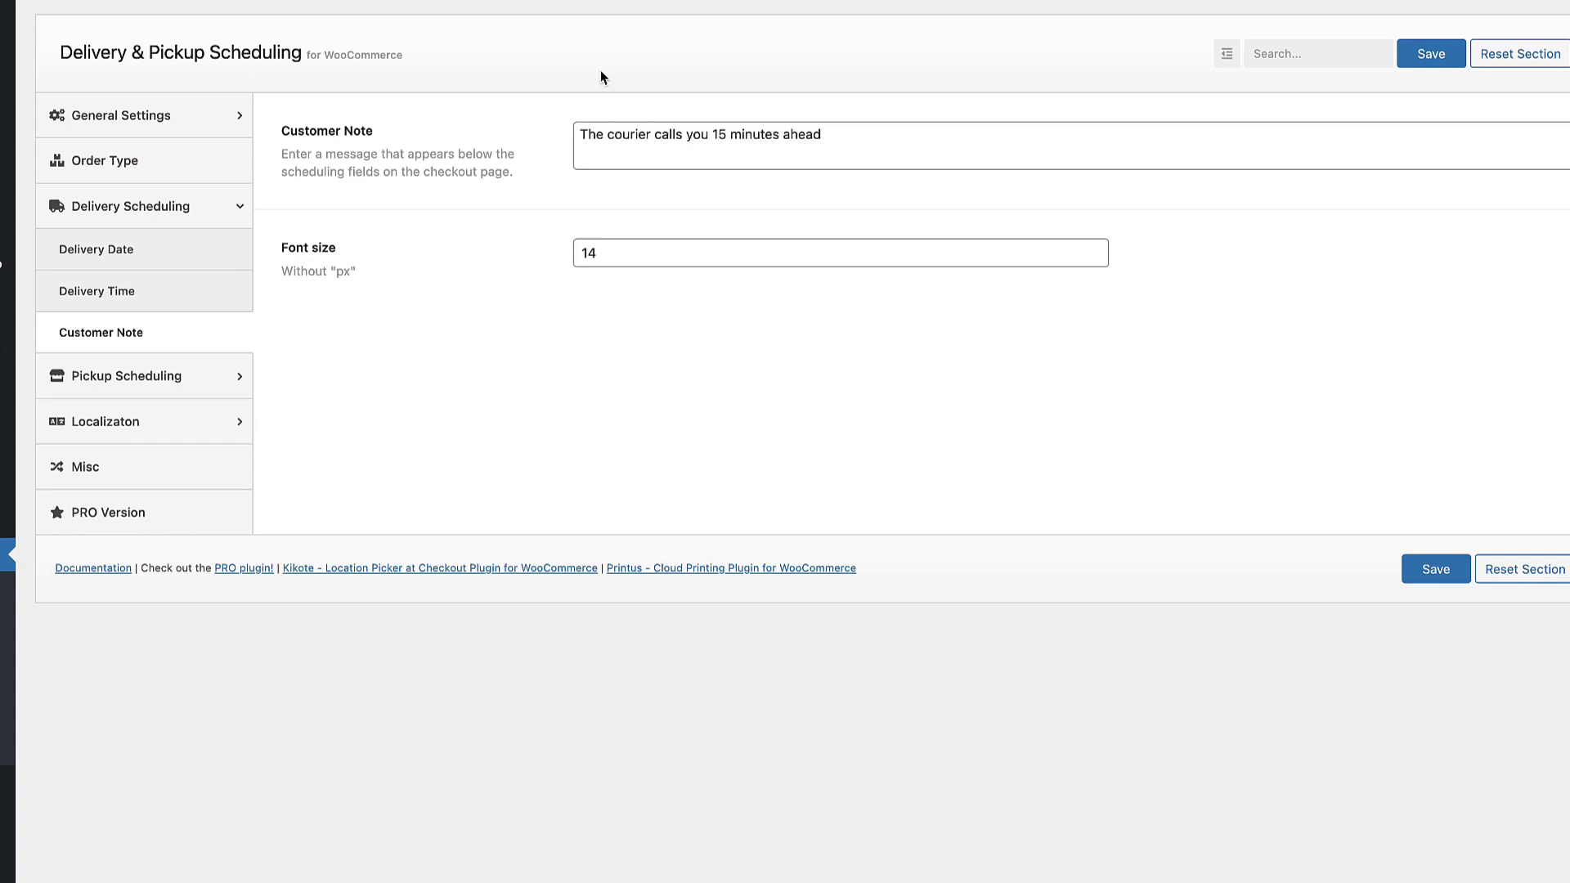
triple_click(787, 141)
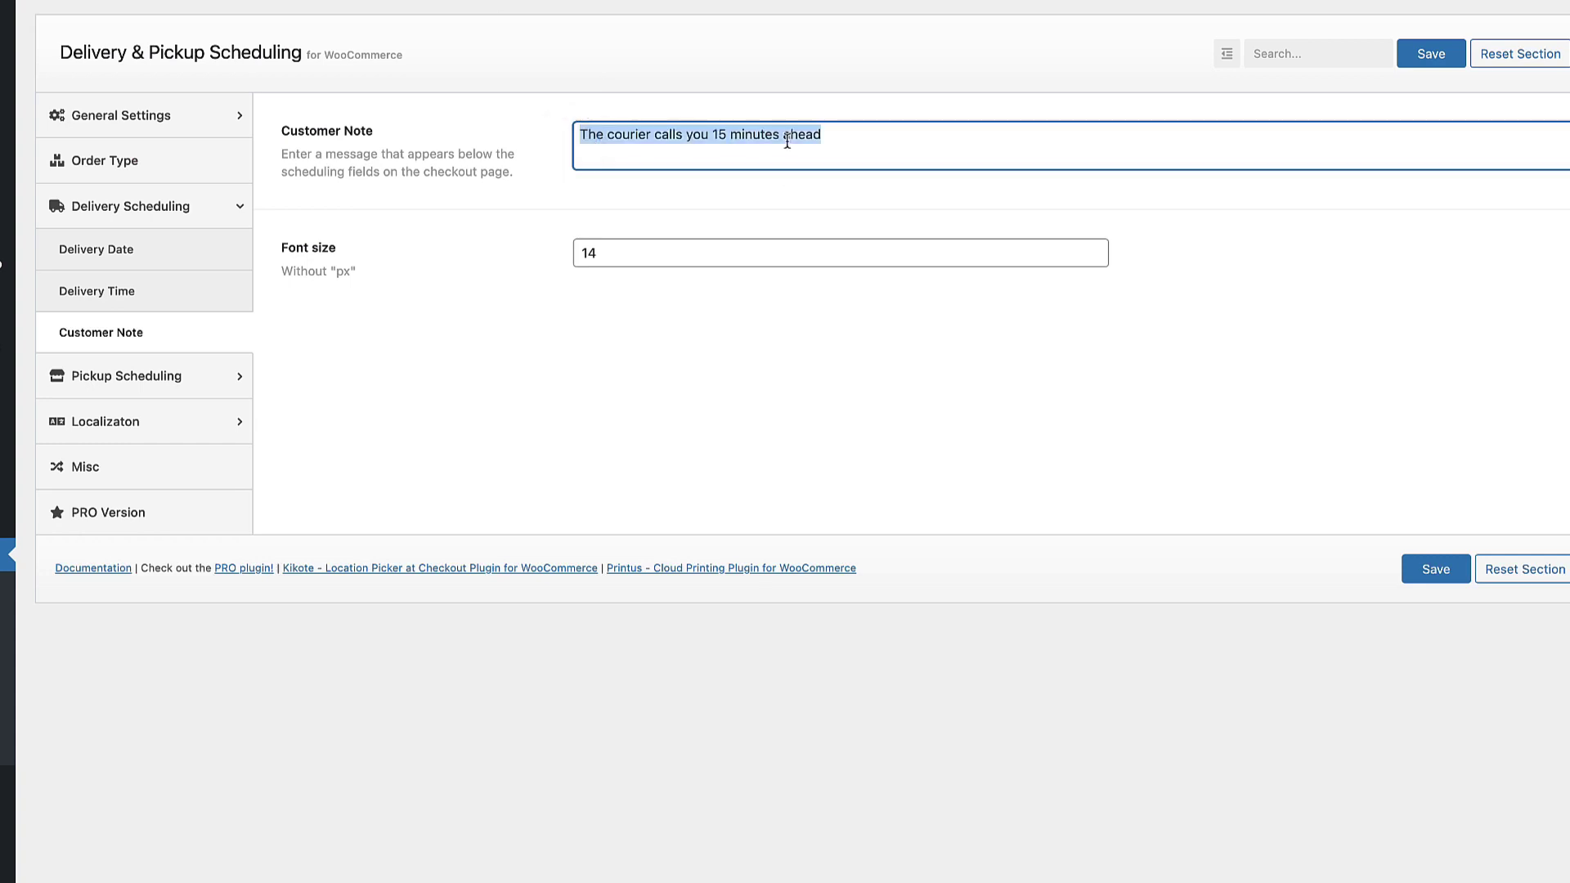
Look through the pickup date and pickup time settings, toggling the pickup date option off and on.
click(119, 377)
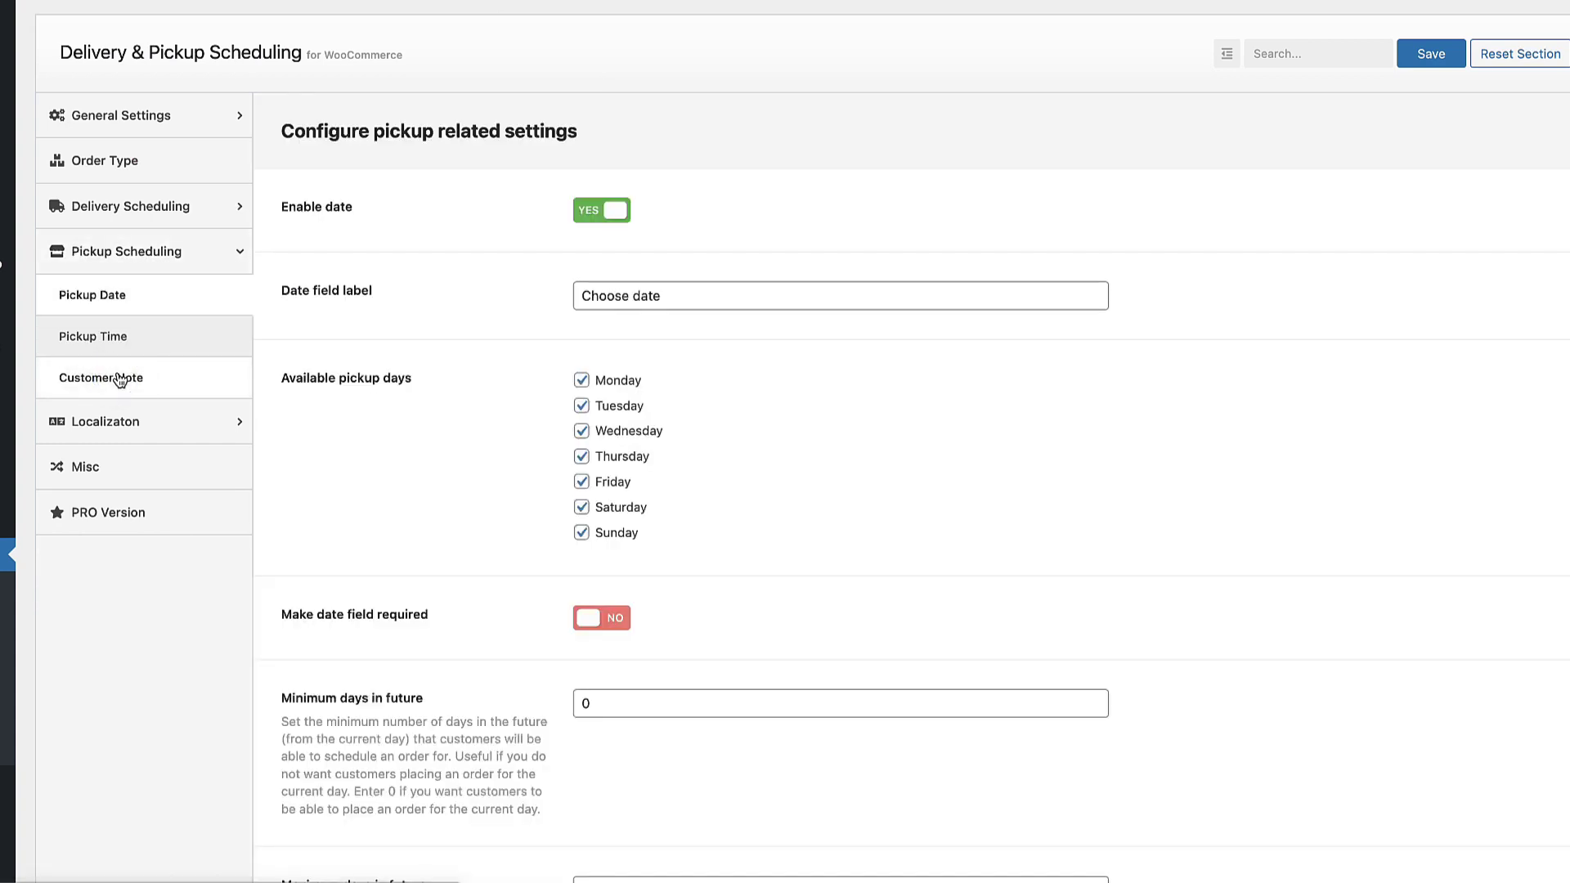
click(585, 214)
click(605, 216)
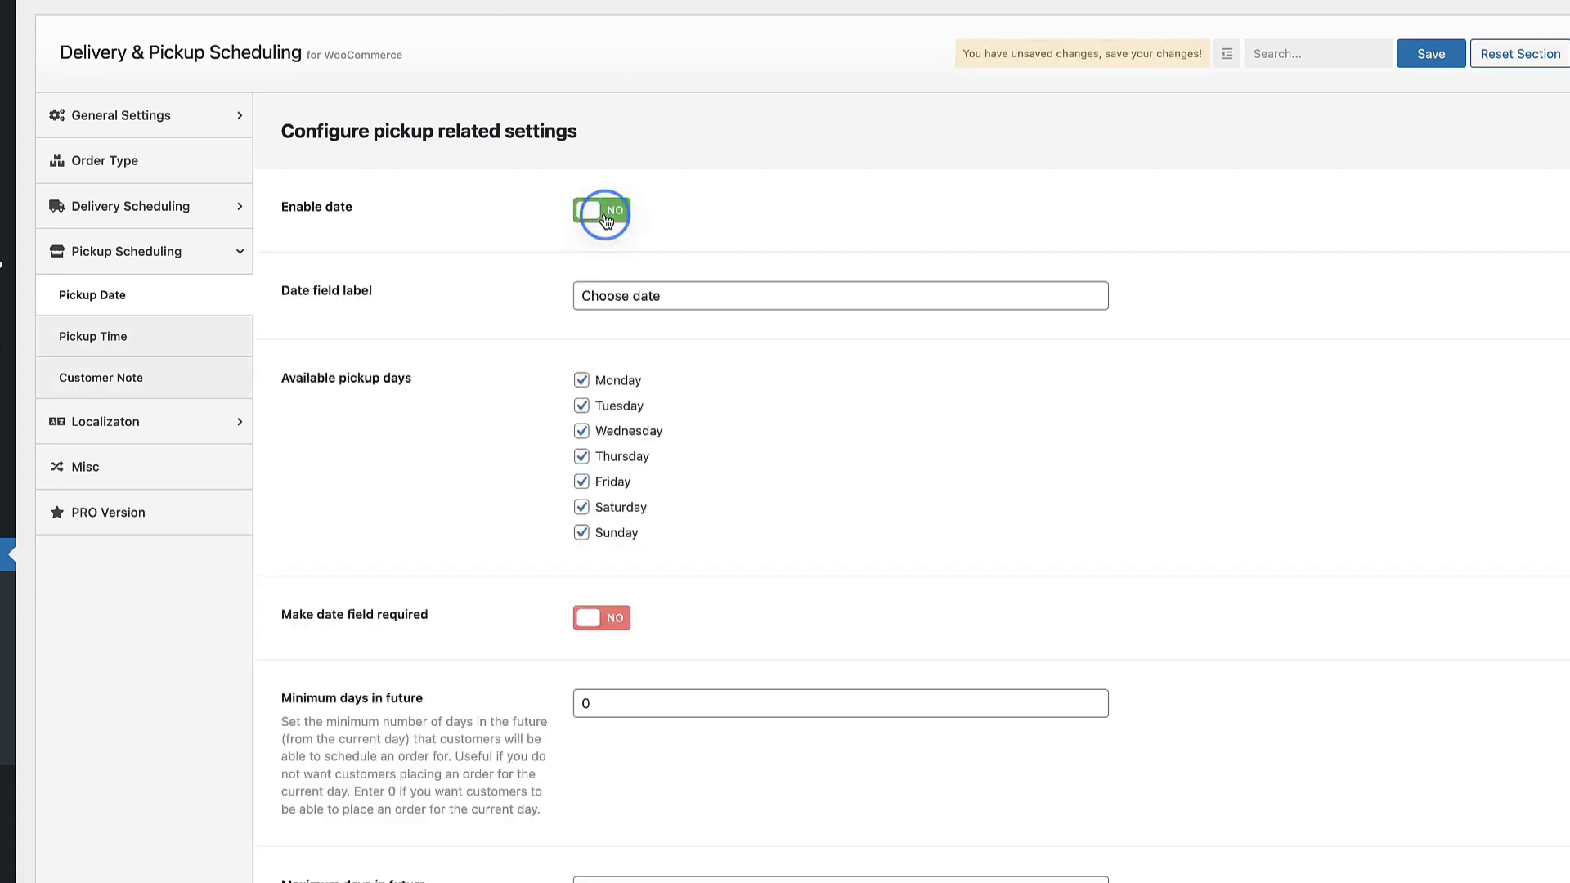
click(112, 340)
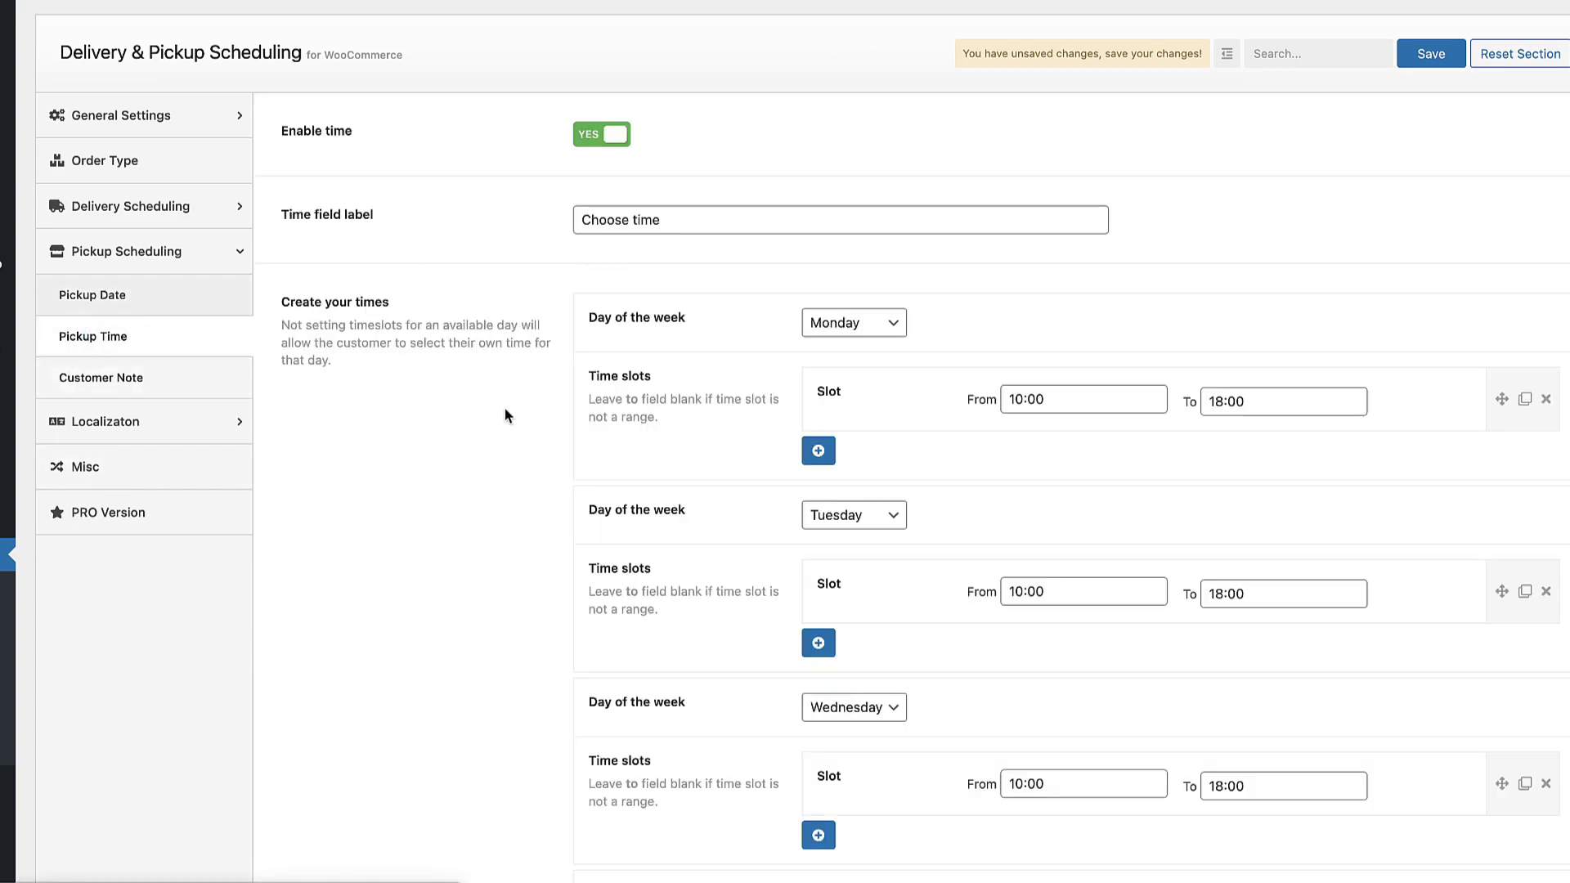
scroll(830, 442, down, 2)
scroll(543, 400, up, 2)
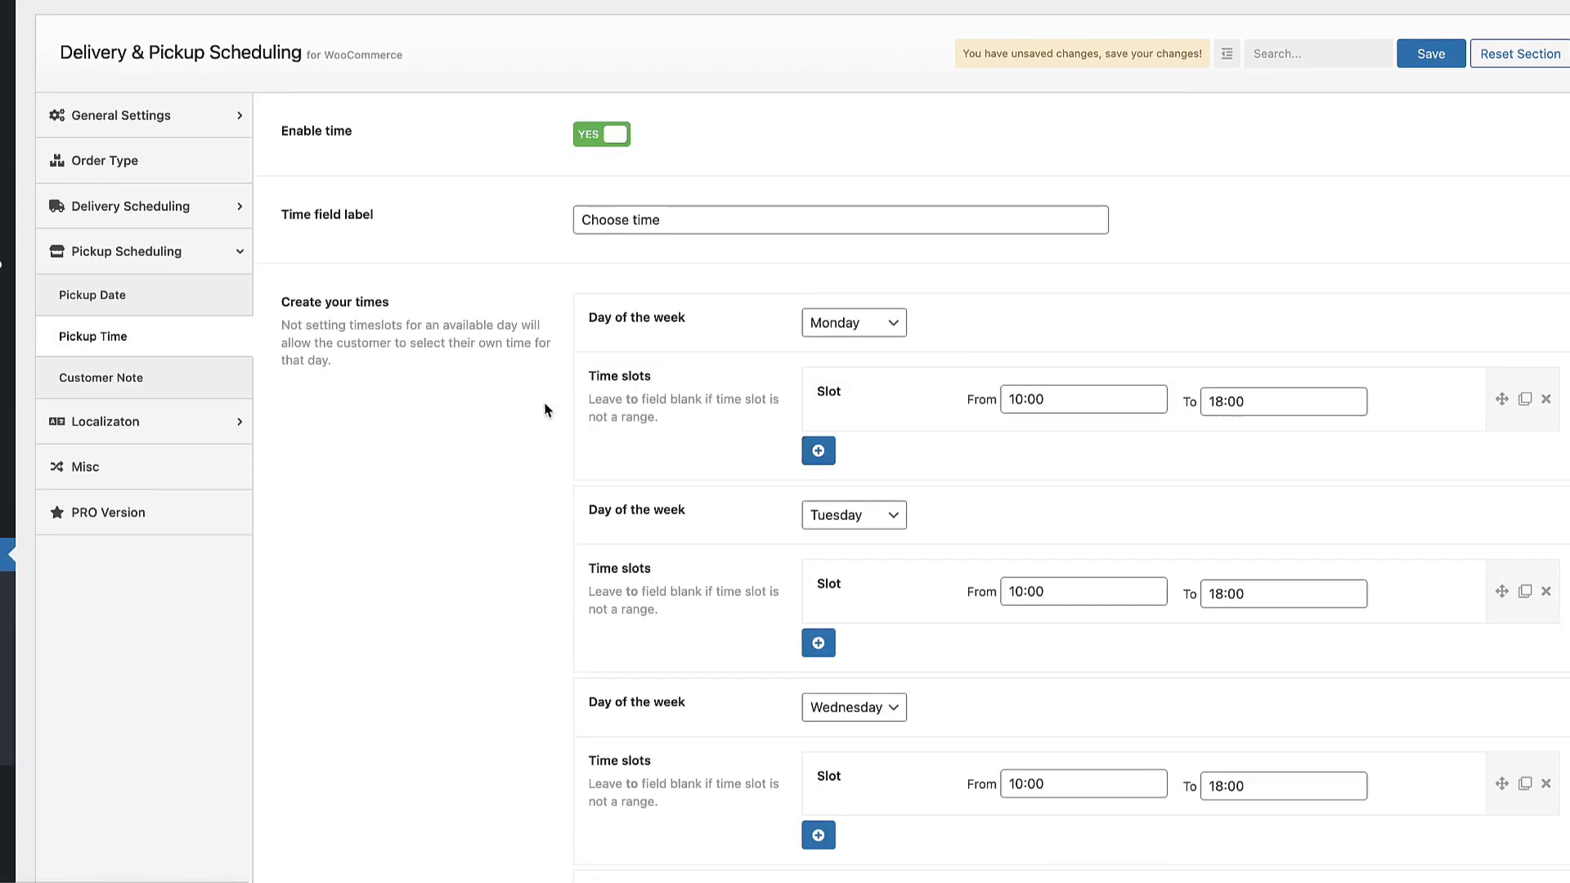
Look through the localization texts for the calendar and checkout page, and the miscellaneous uninstall setting.
click(129, 420)
click(645, 146)
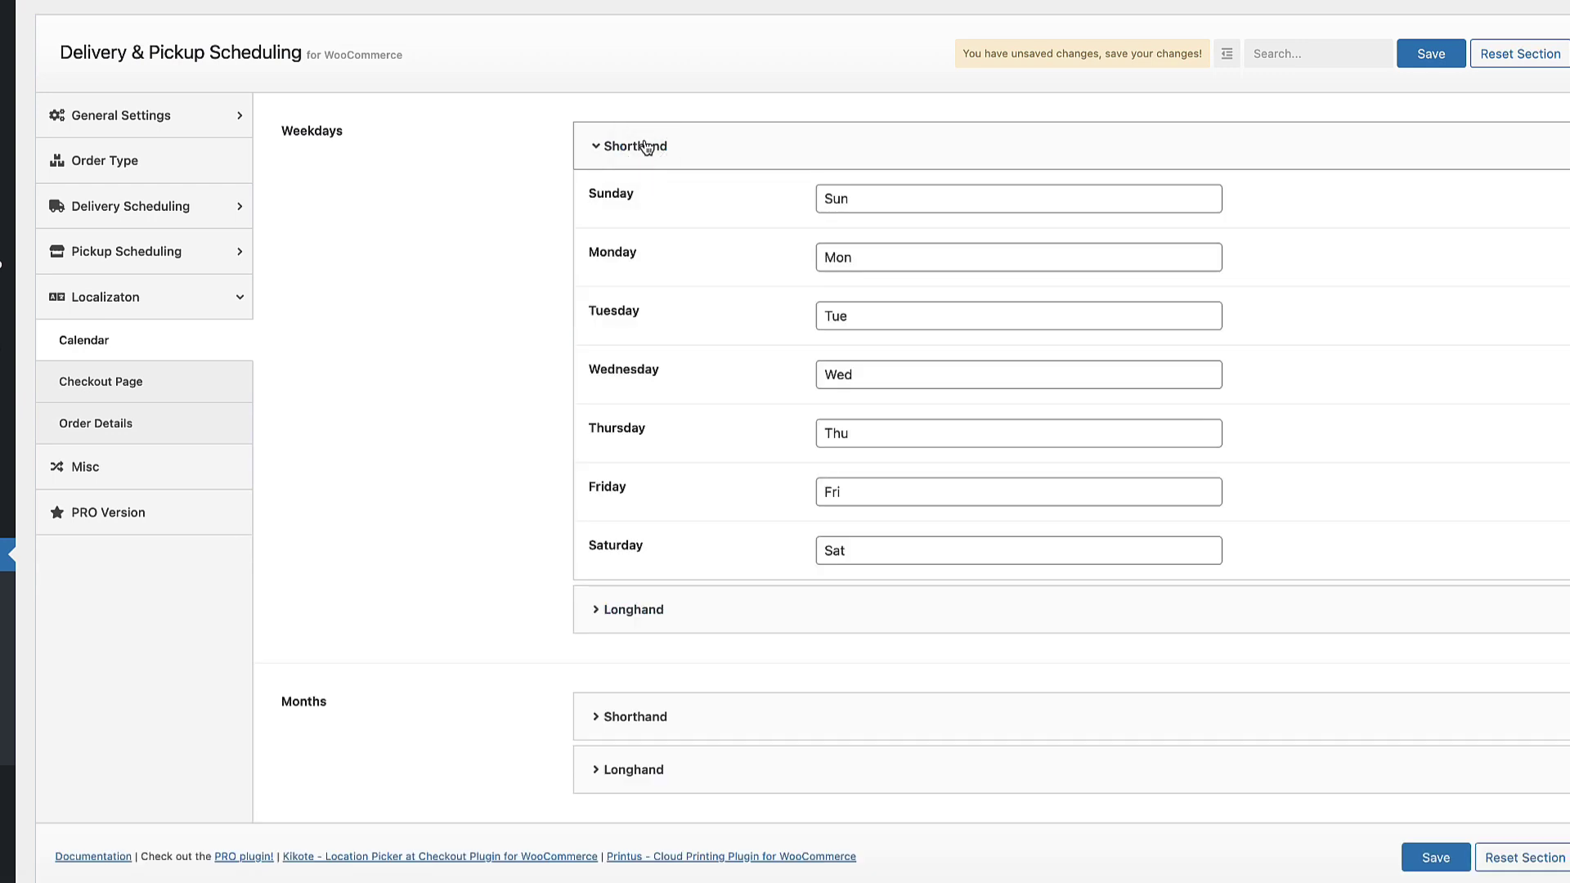
click(646, 146)
click(102, 396)
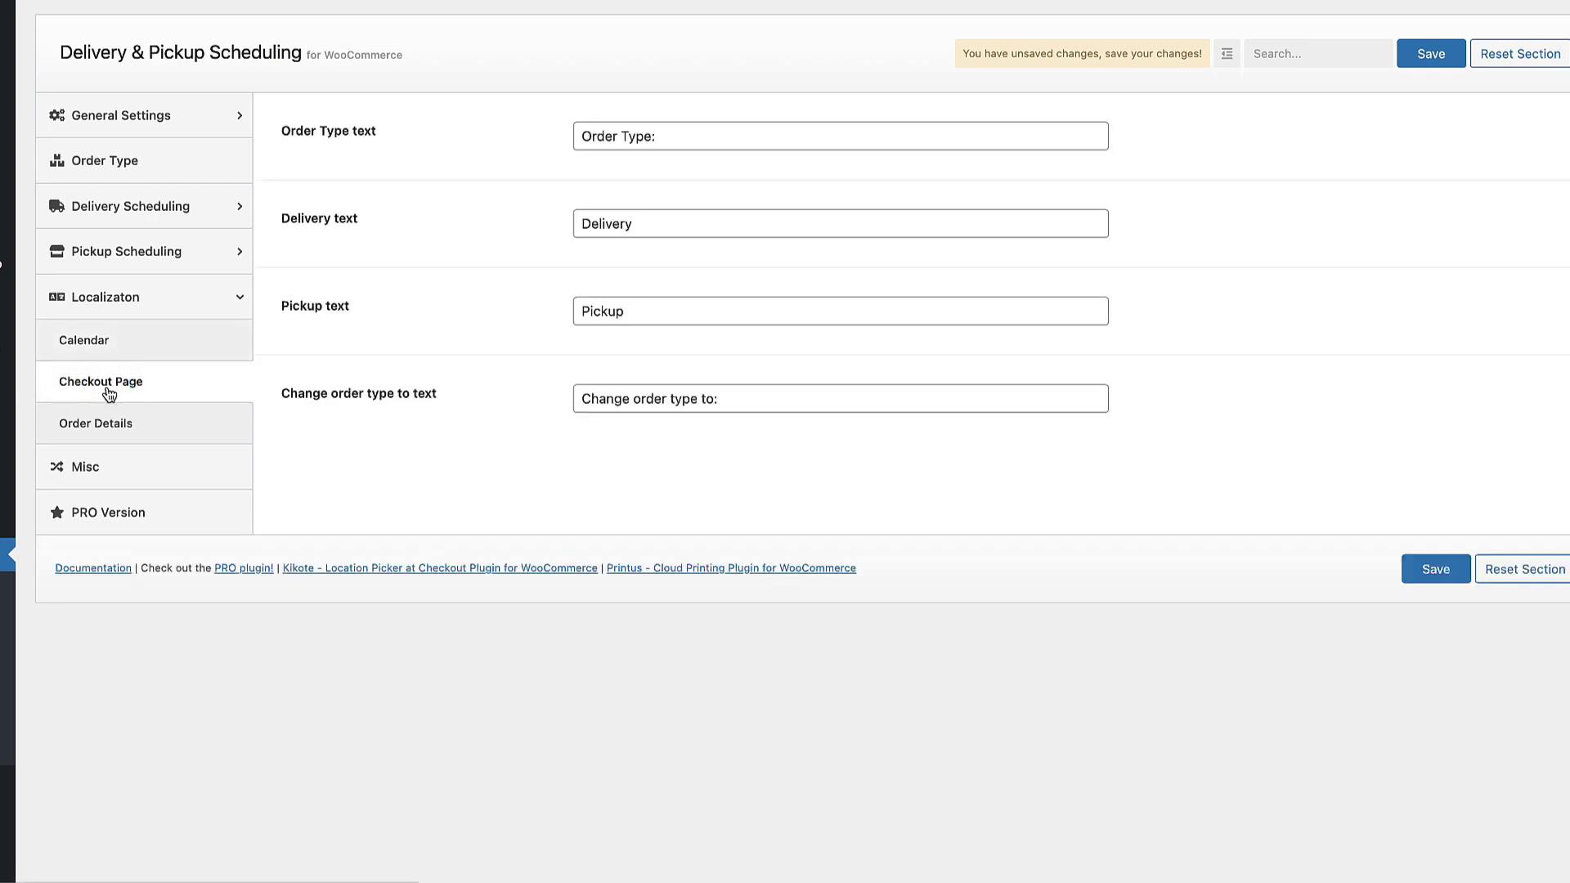
click(85, 466)
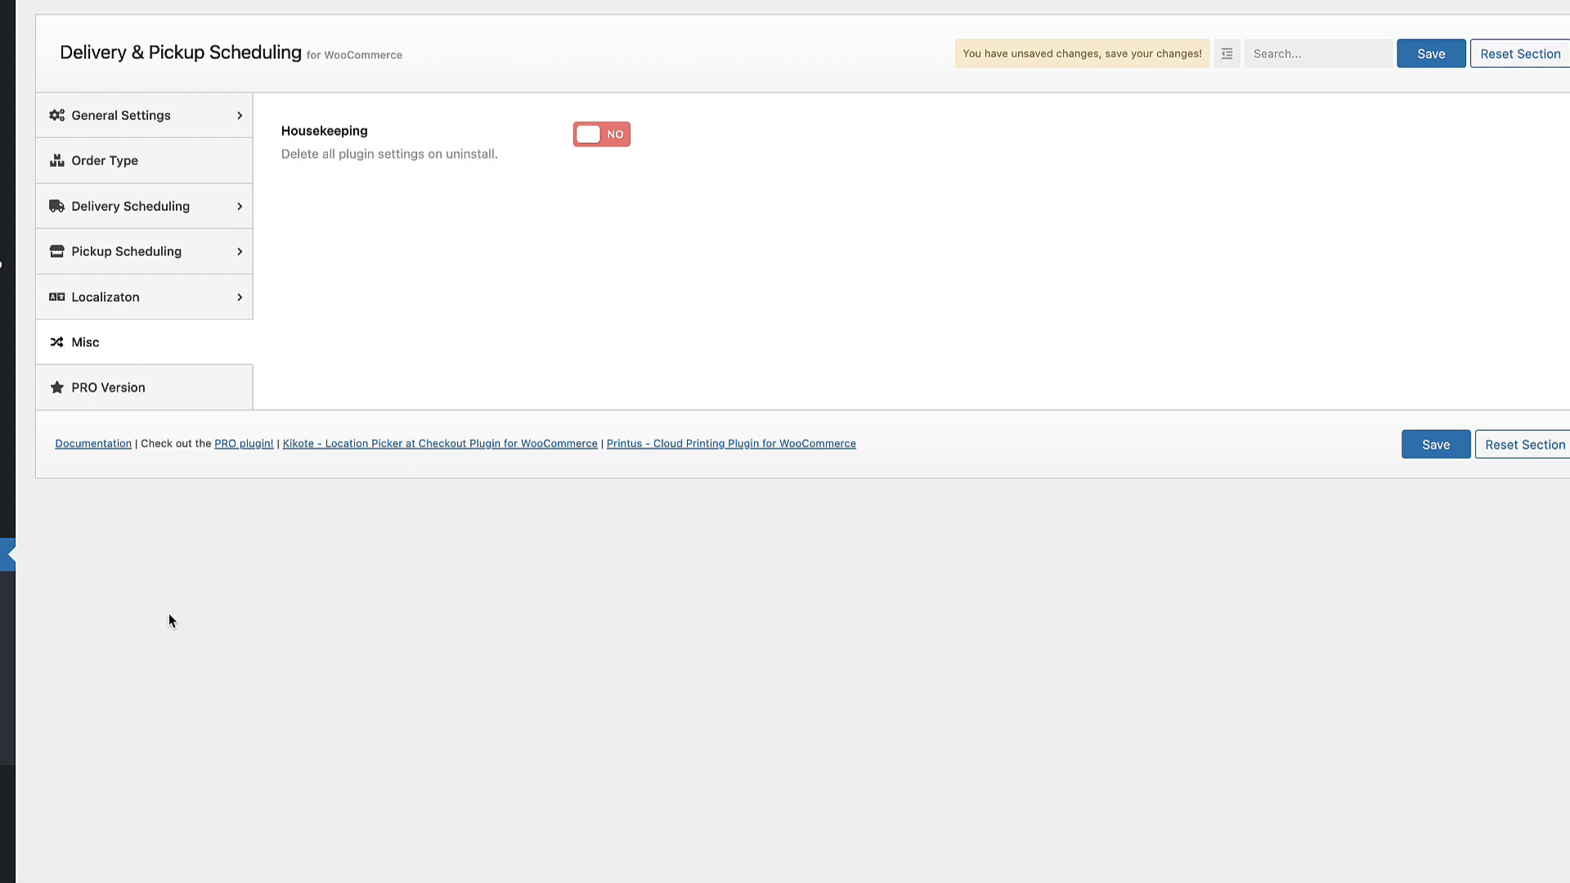
Open the plugin's PRO version website and read through its list of plugin features.
click(99, 387)
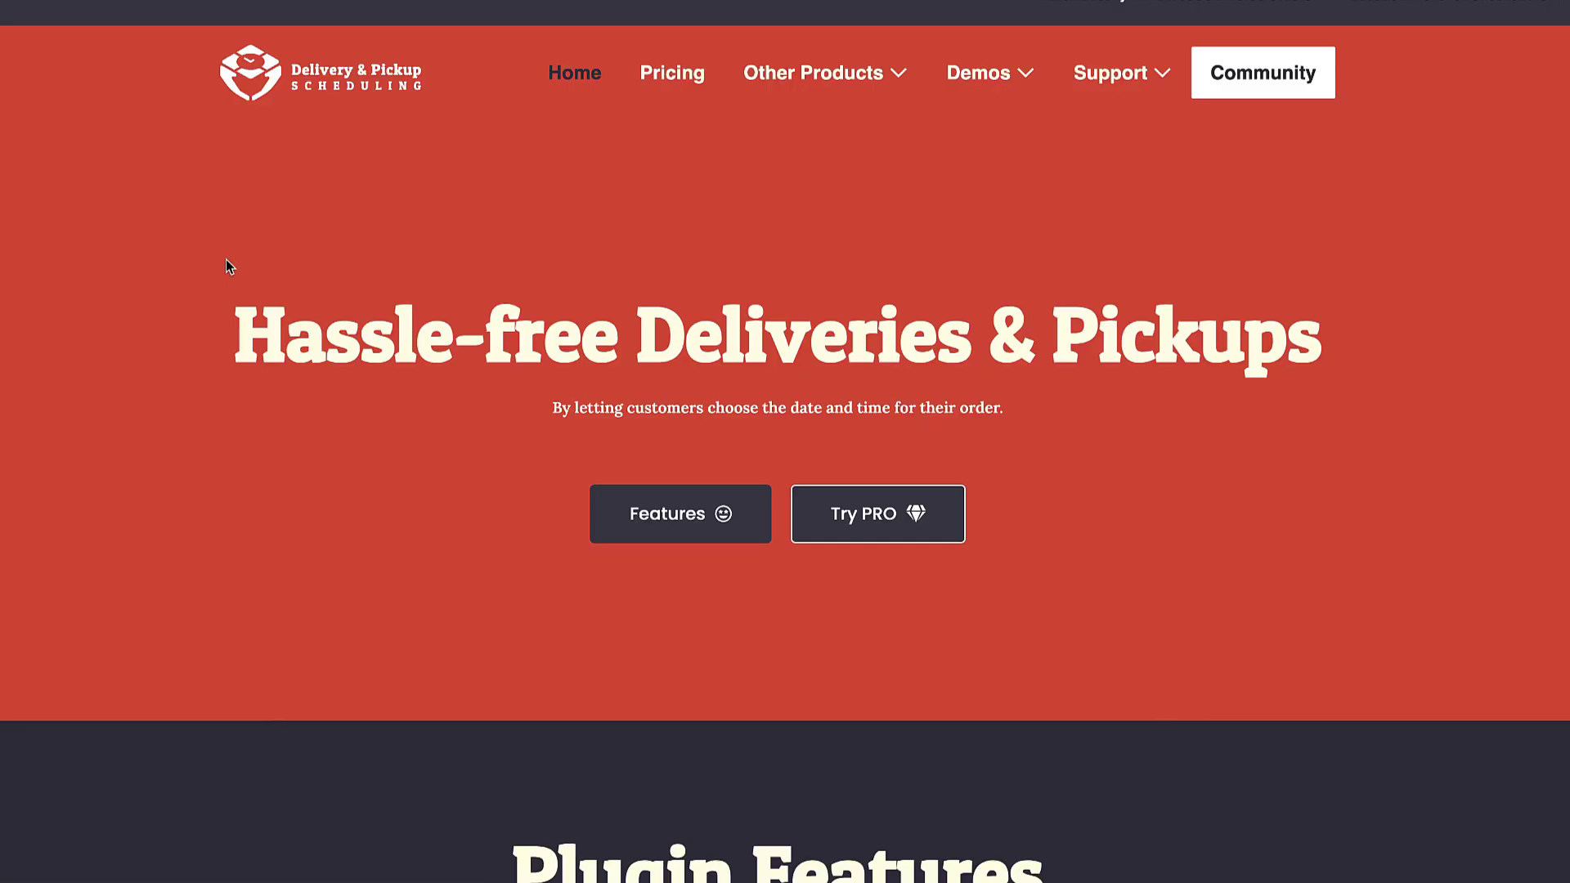
scroll(225, 259, down, 8)
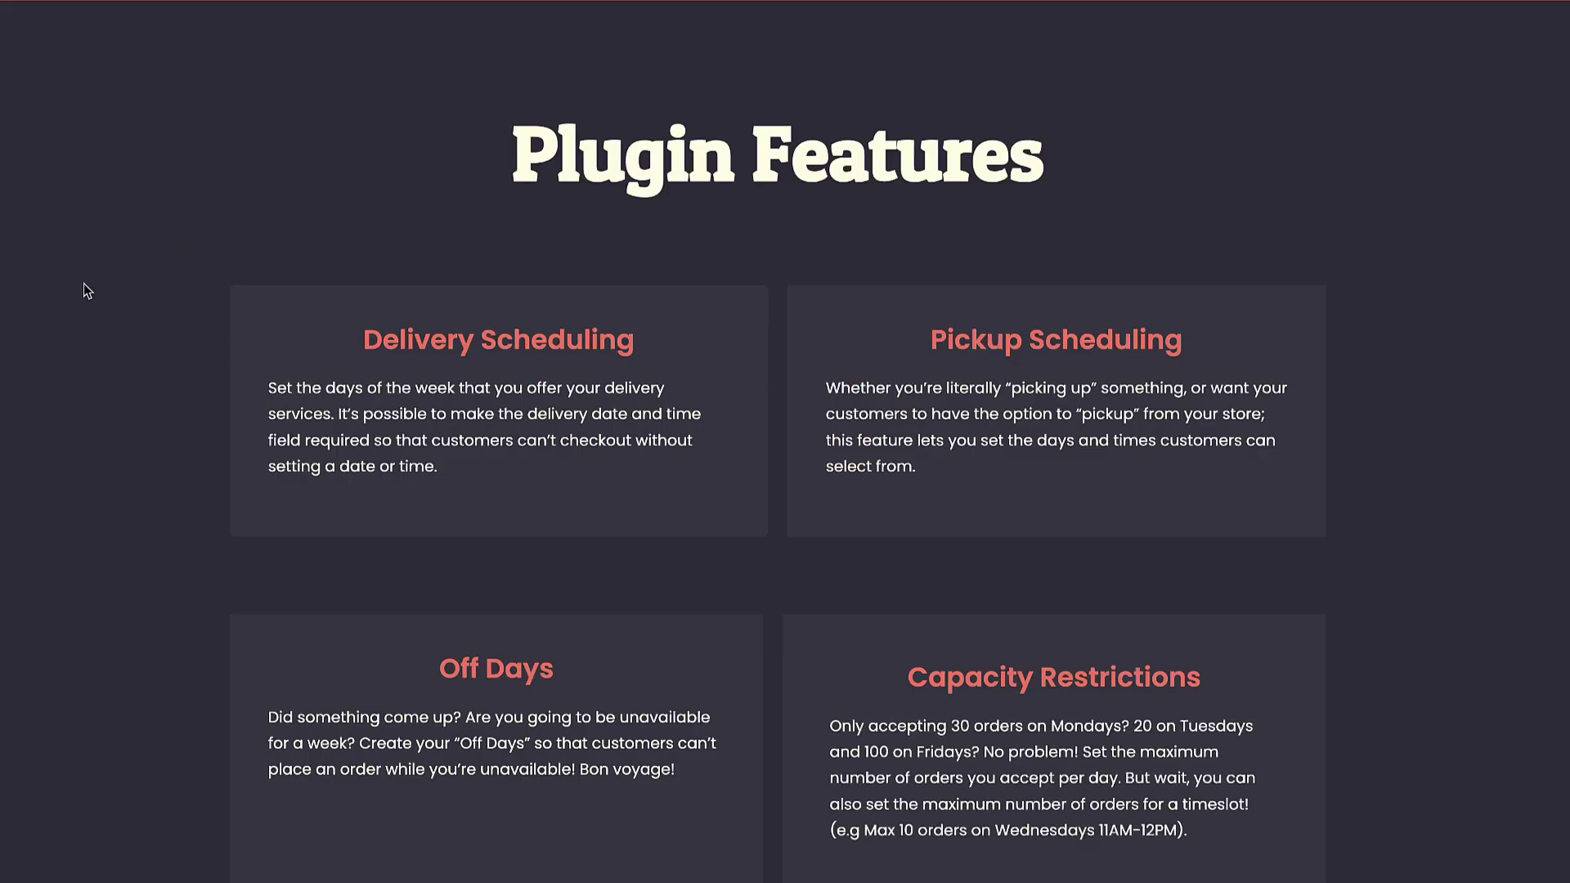
scroll(84, 282, down, 4)
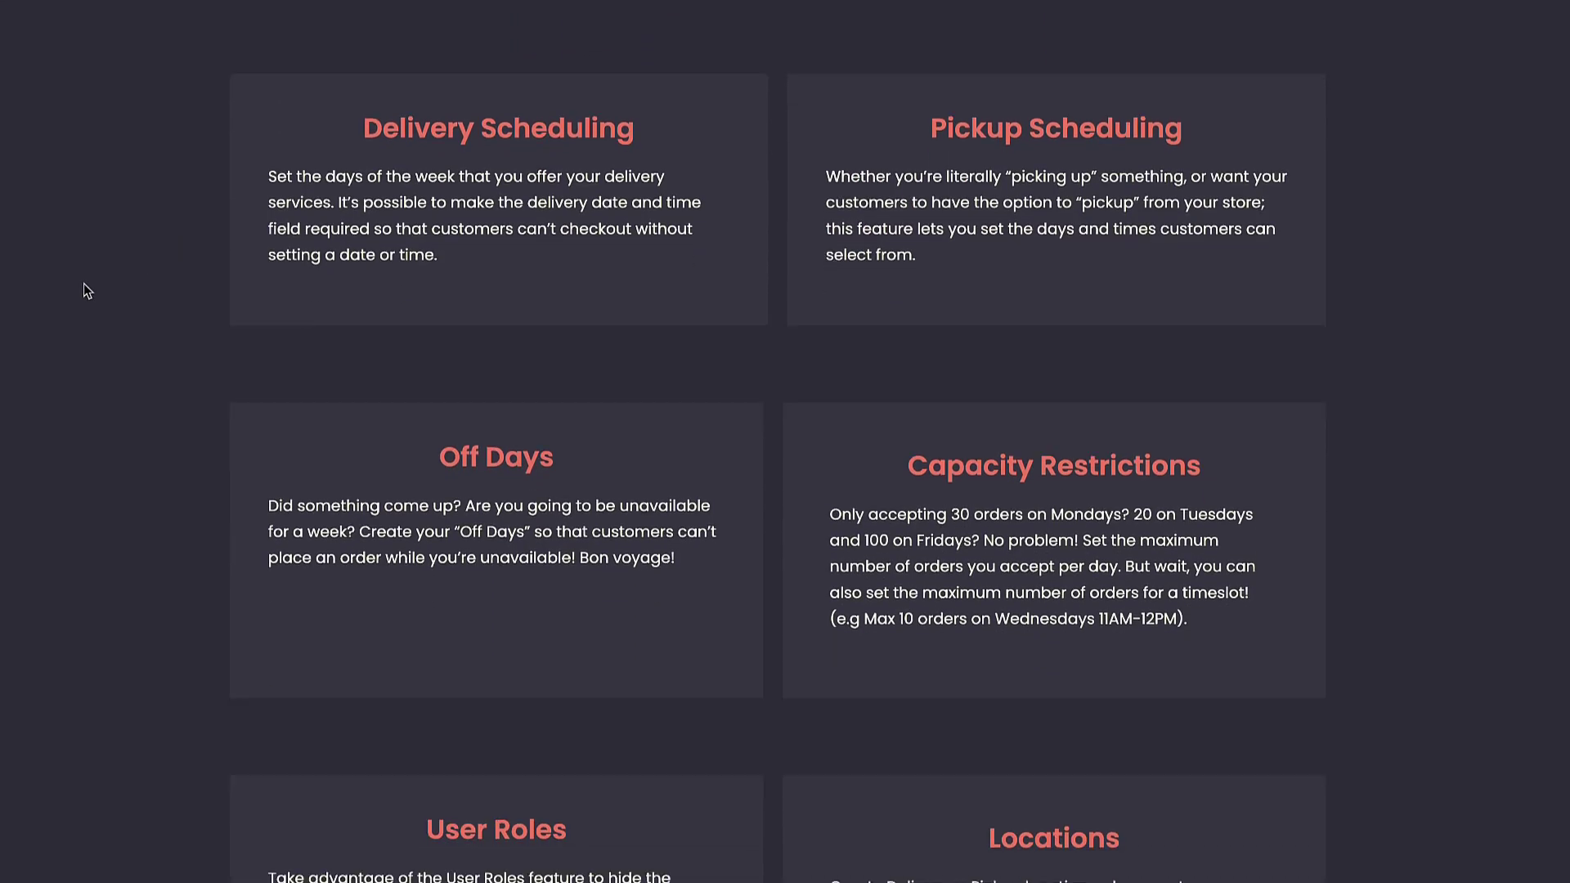
scroll(84, 286, down, 2)
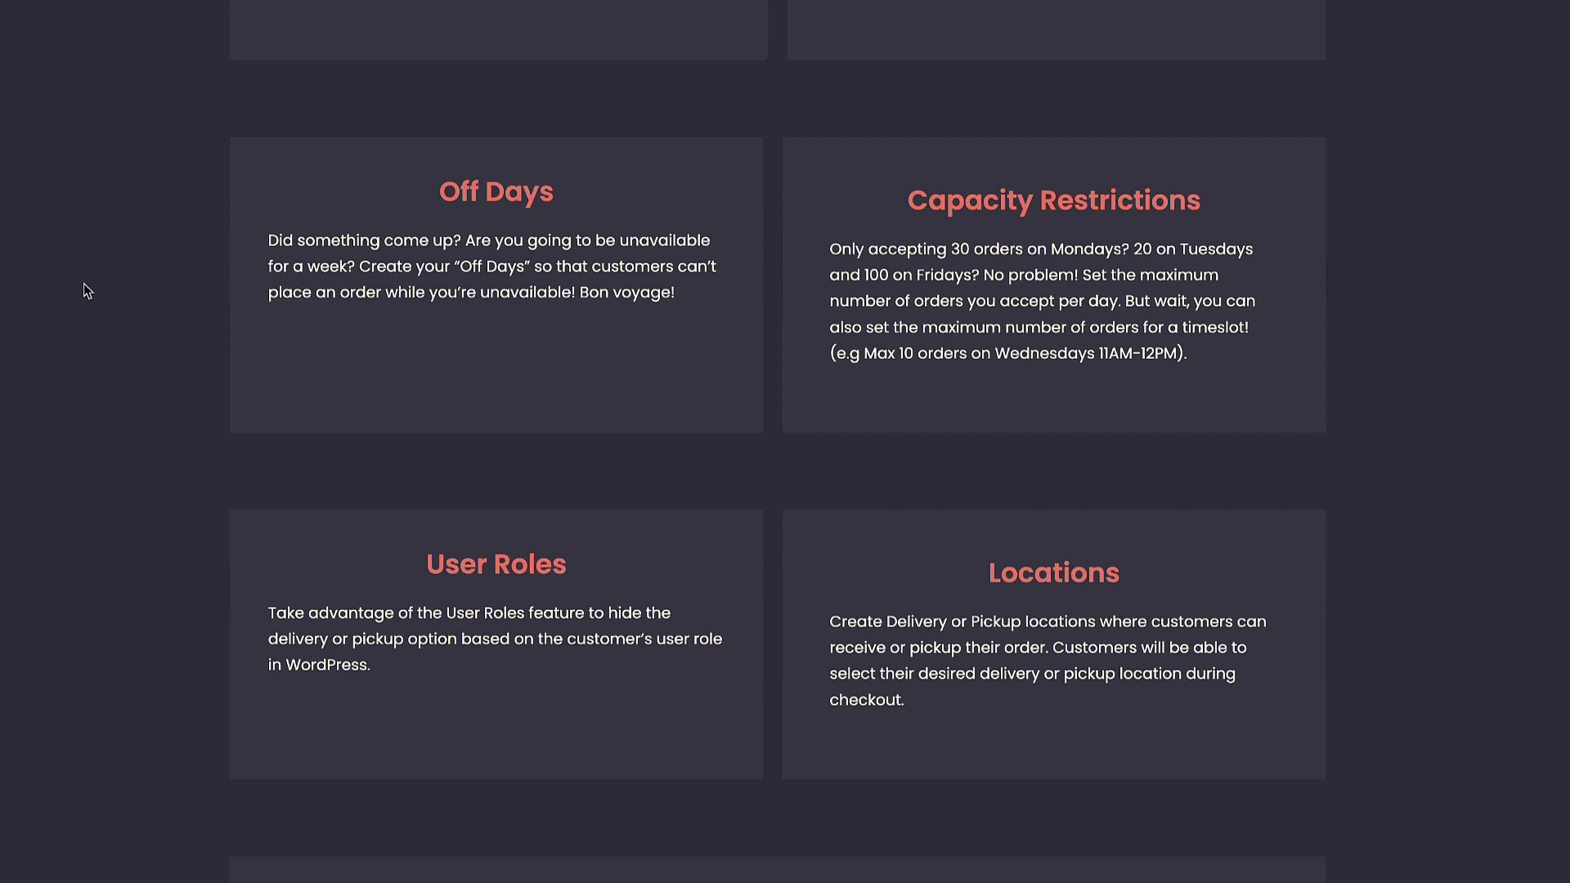
scroll(83, 282, down, 5)
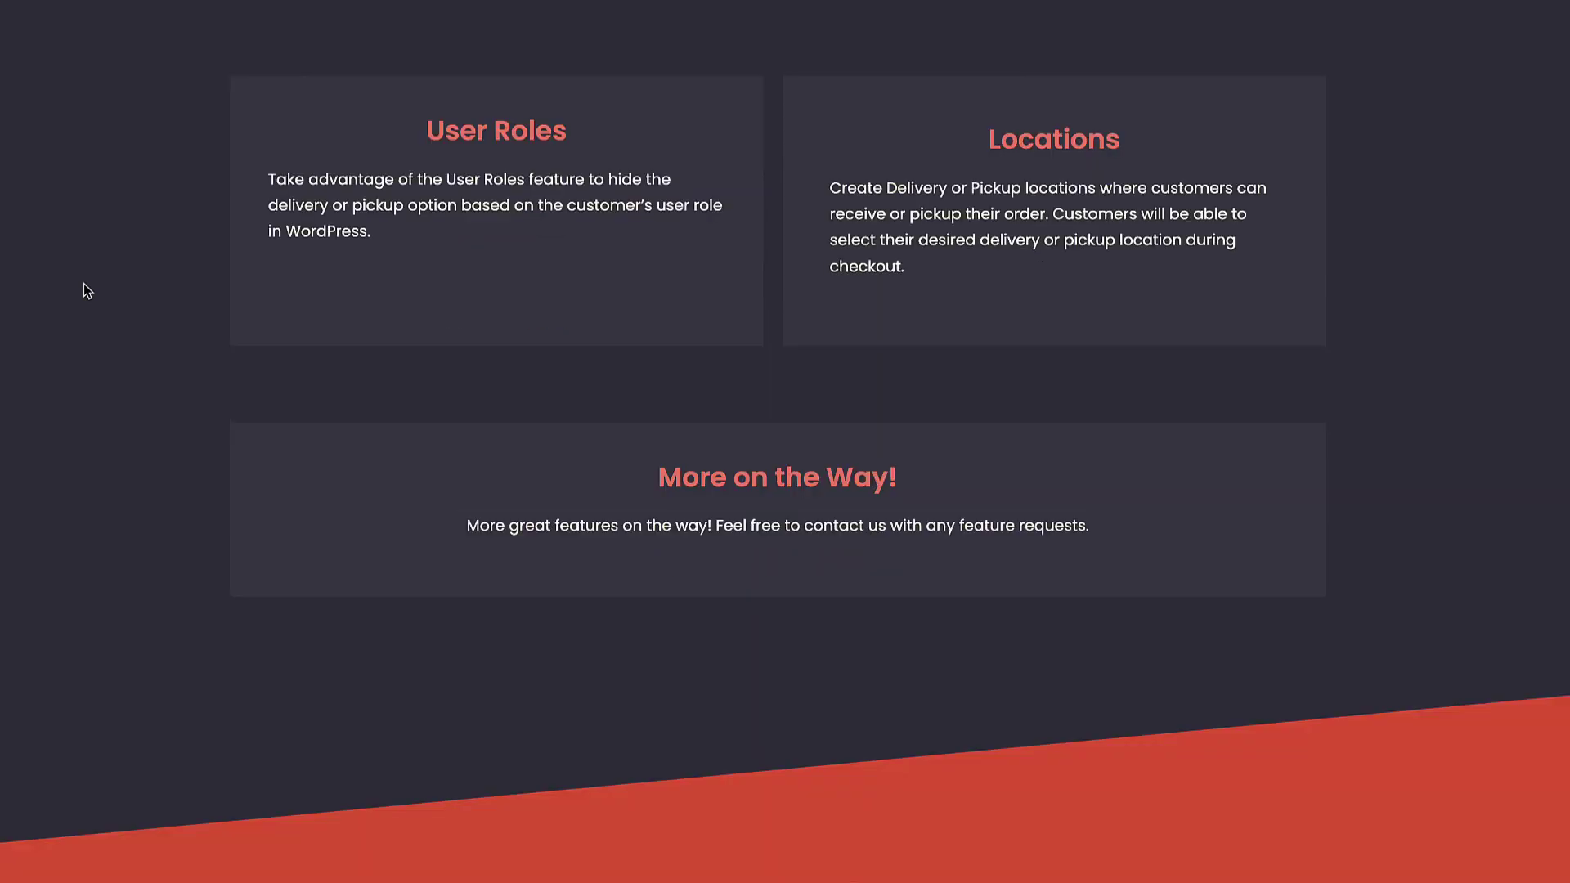